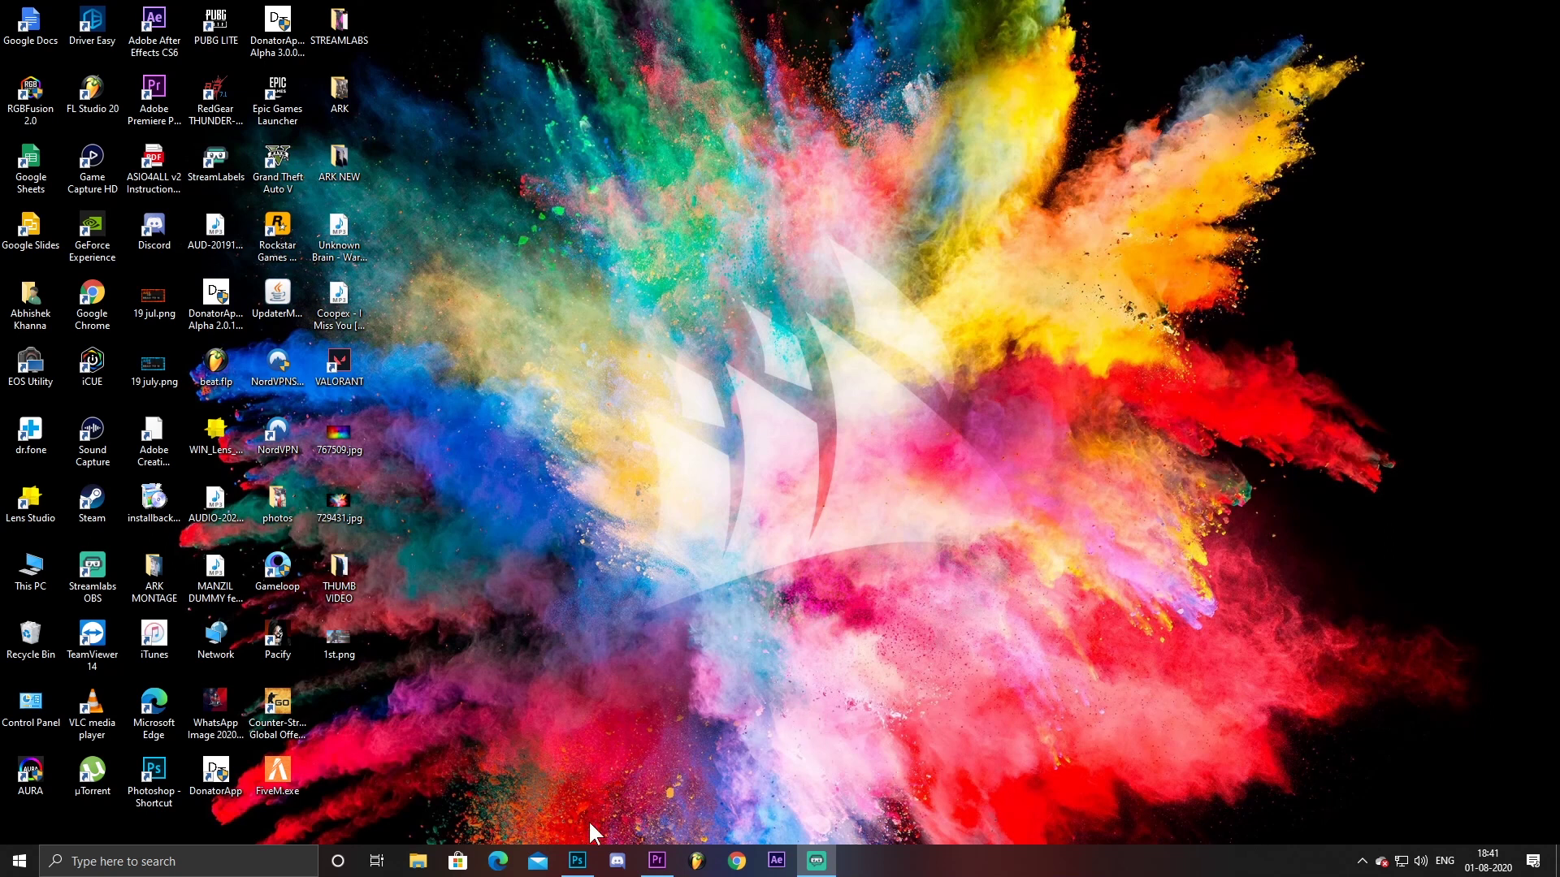
Bring Photoshop forward and browse the Open dialog to Internal Drive (D:)
{"action": "left_click", "coordinate": [575, 861]}
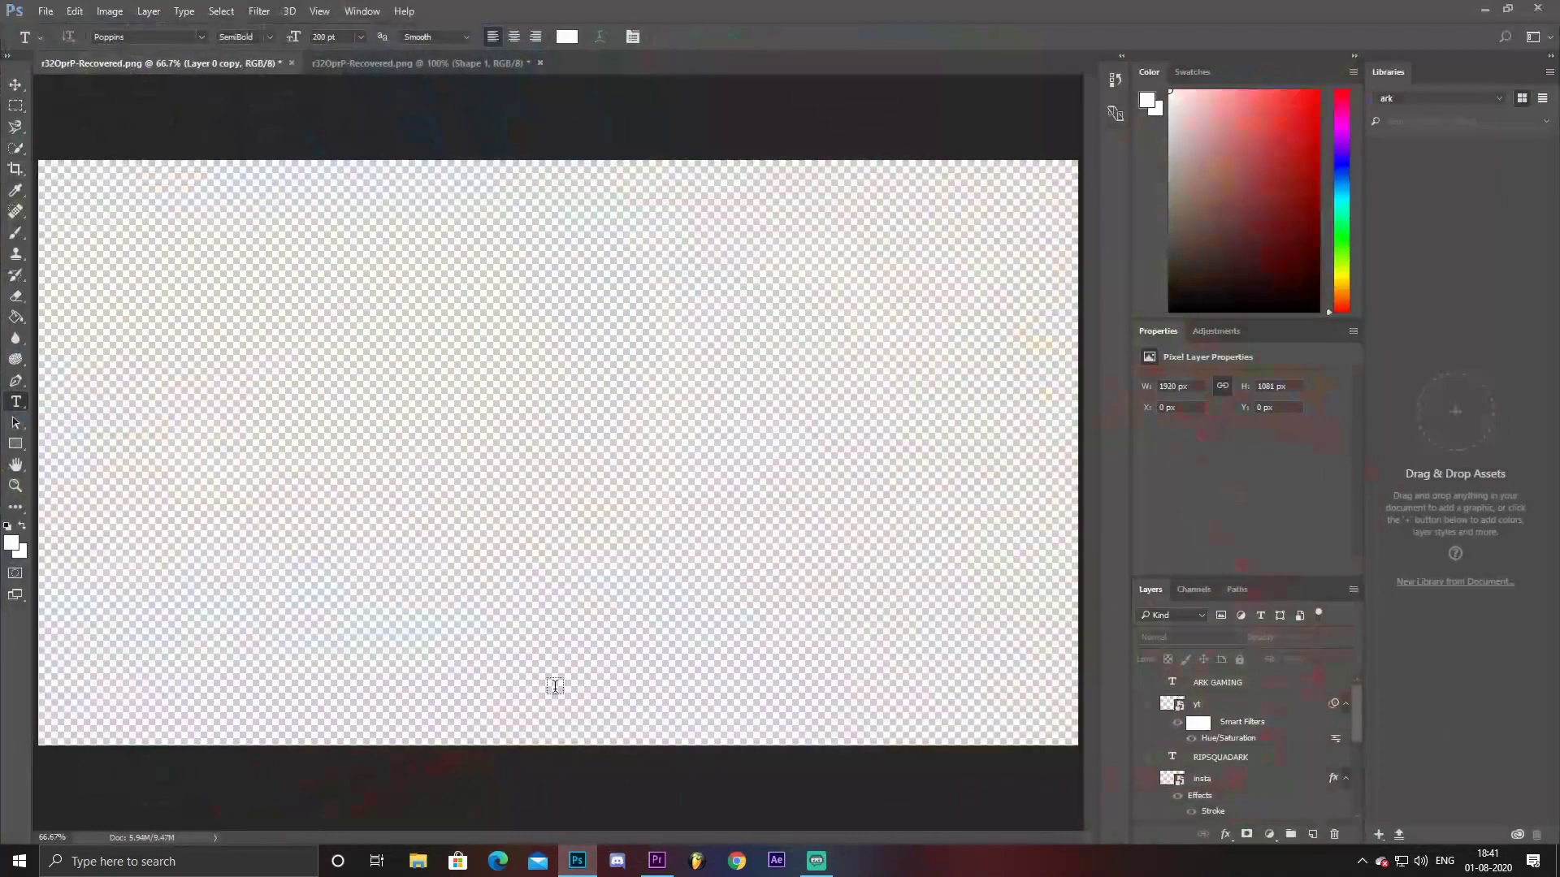
{"action": "left_click", "coordinate": [45, 12]}
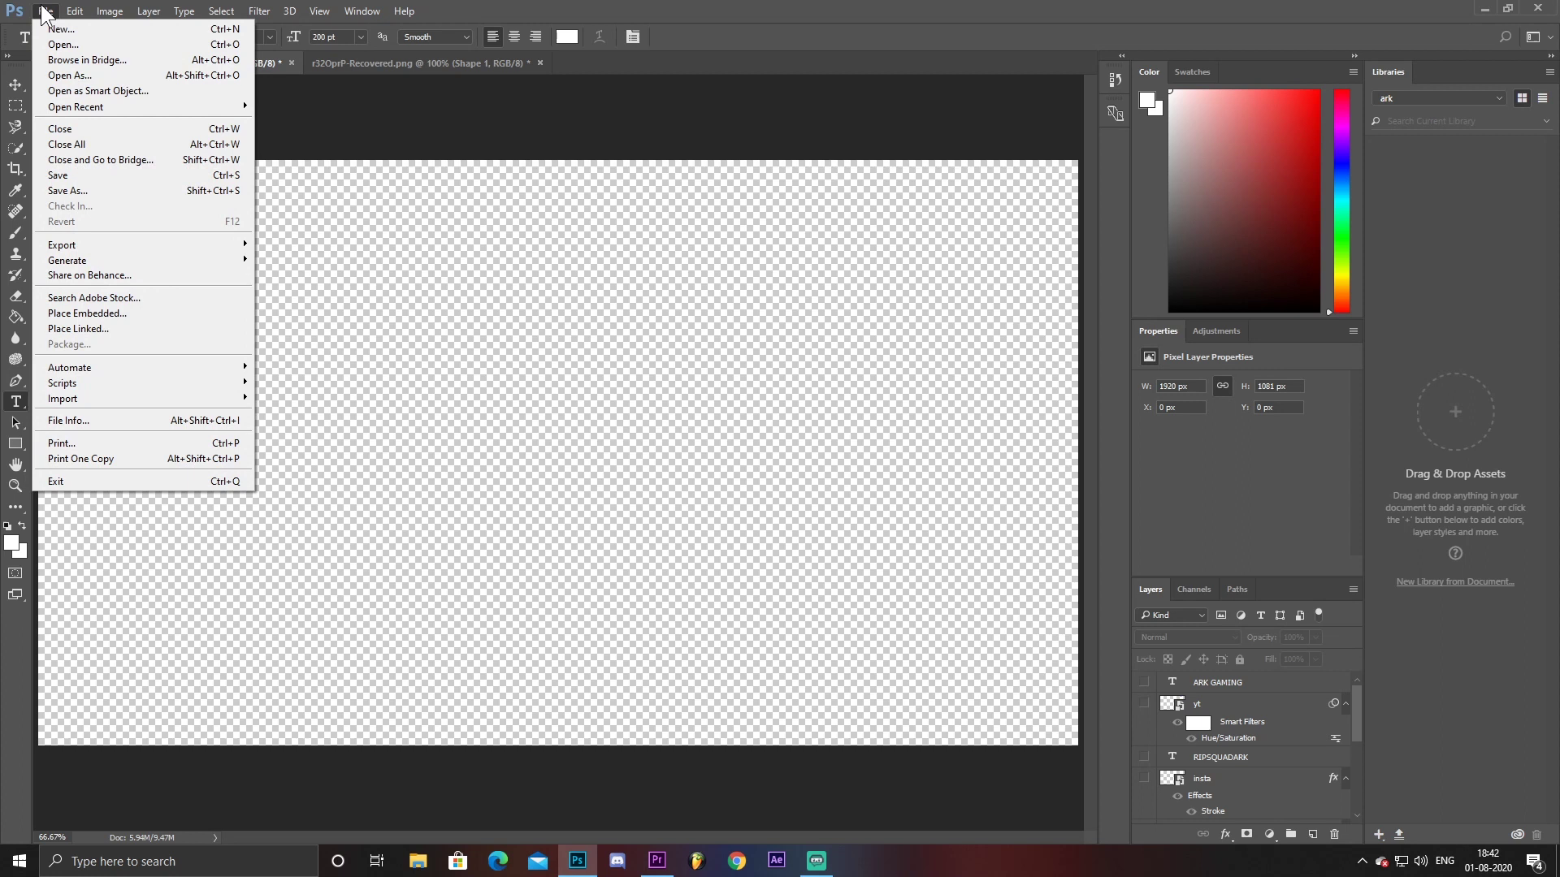
{"action": "left_click", "coordinate": [109, 42]}
{"action": "scroll", "coordinate": [81, 317], "scroll_direction": "down", "scroll_amount": 1}
{"action": "scroll", "coordinate": [81, 316], "scroll_direction": "down", "scroll_amount": 2}
{"action": "left_click", "coordinate": [78, 302]}
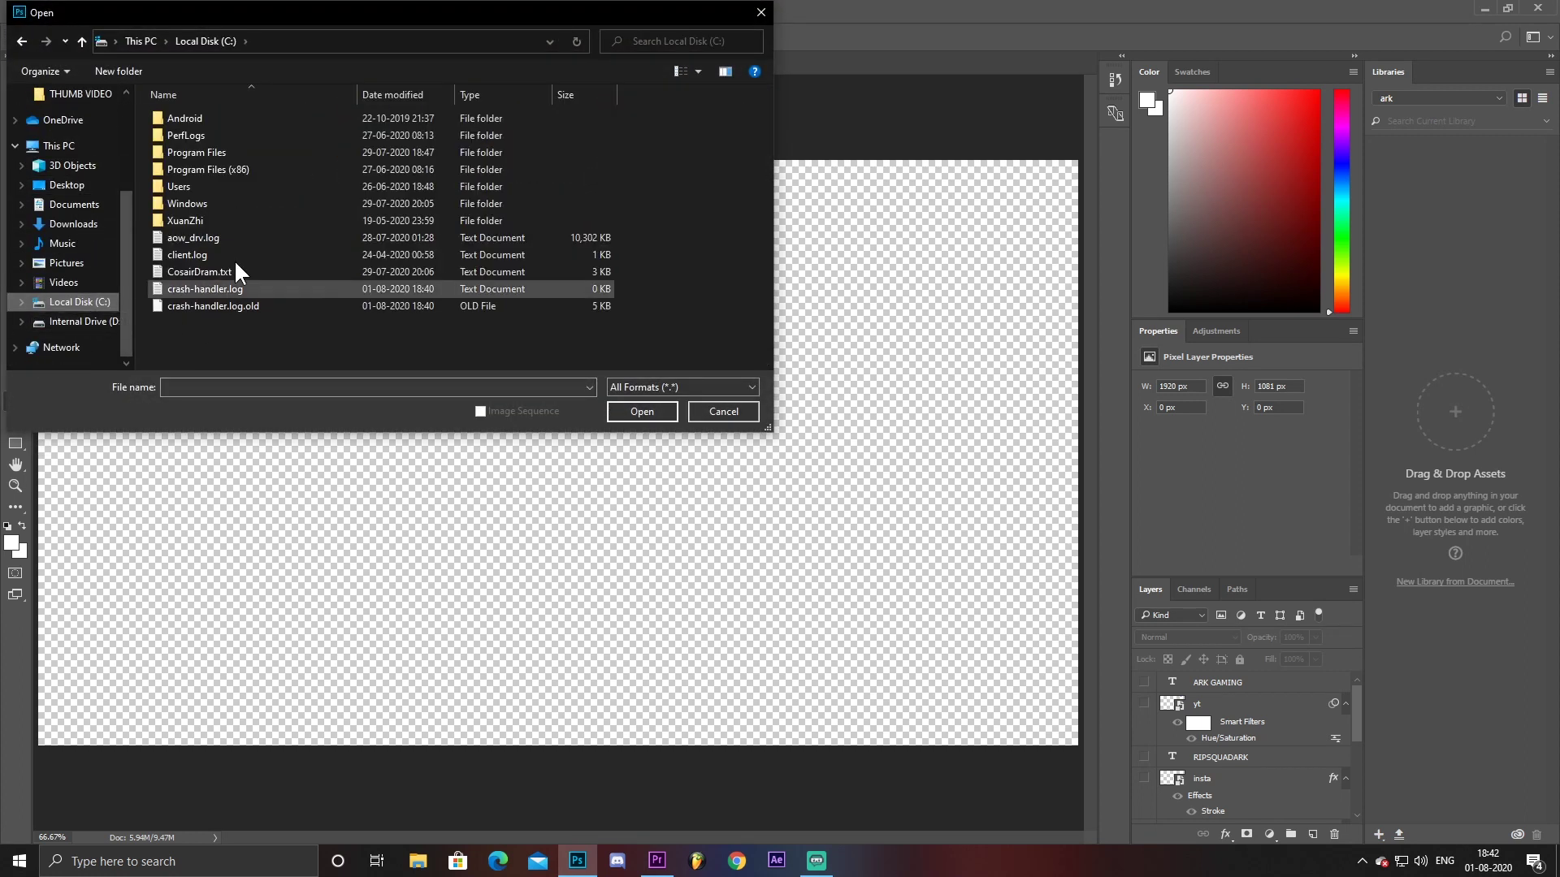
{"action": "left_click", "coordinate": [90, 322]}
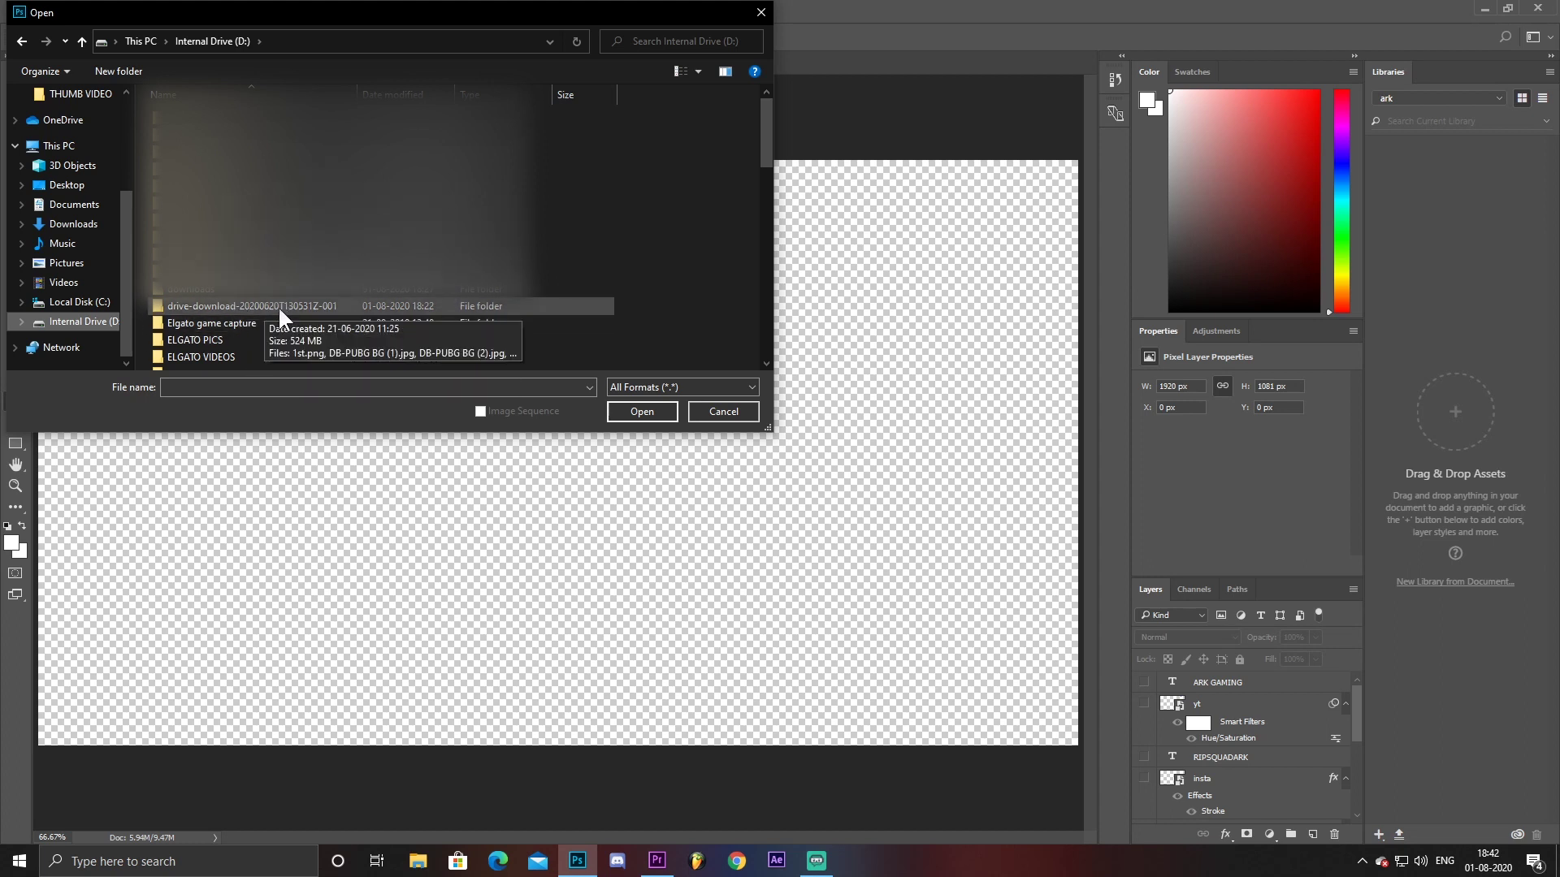
Open DB-PUBG BG (5).jpg from the drive-download folder
{"action": "double_click", "coordinate": [279, 307]}
{"action": "left_click", "coordinate": [762, 210]}
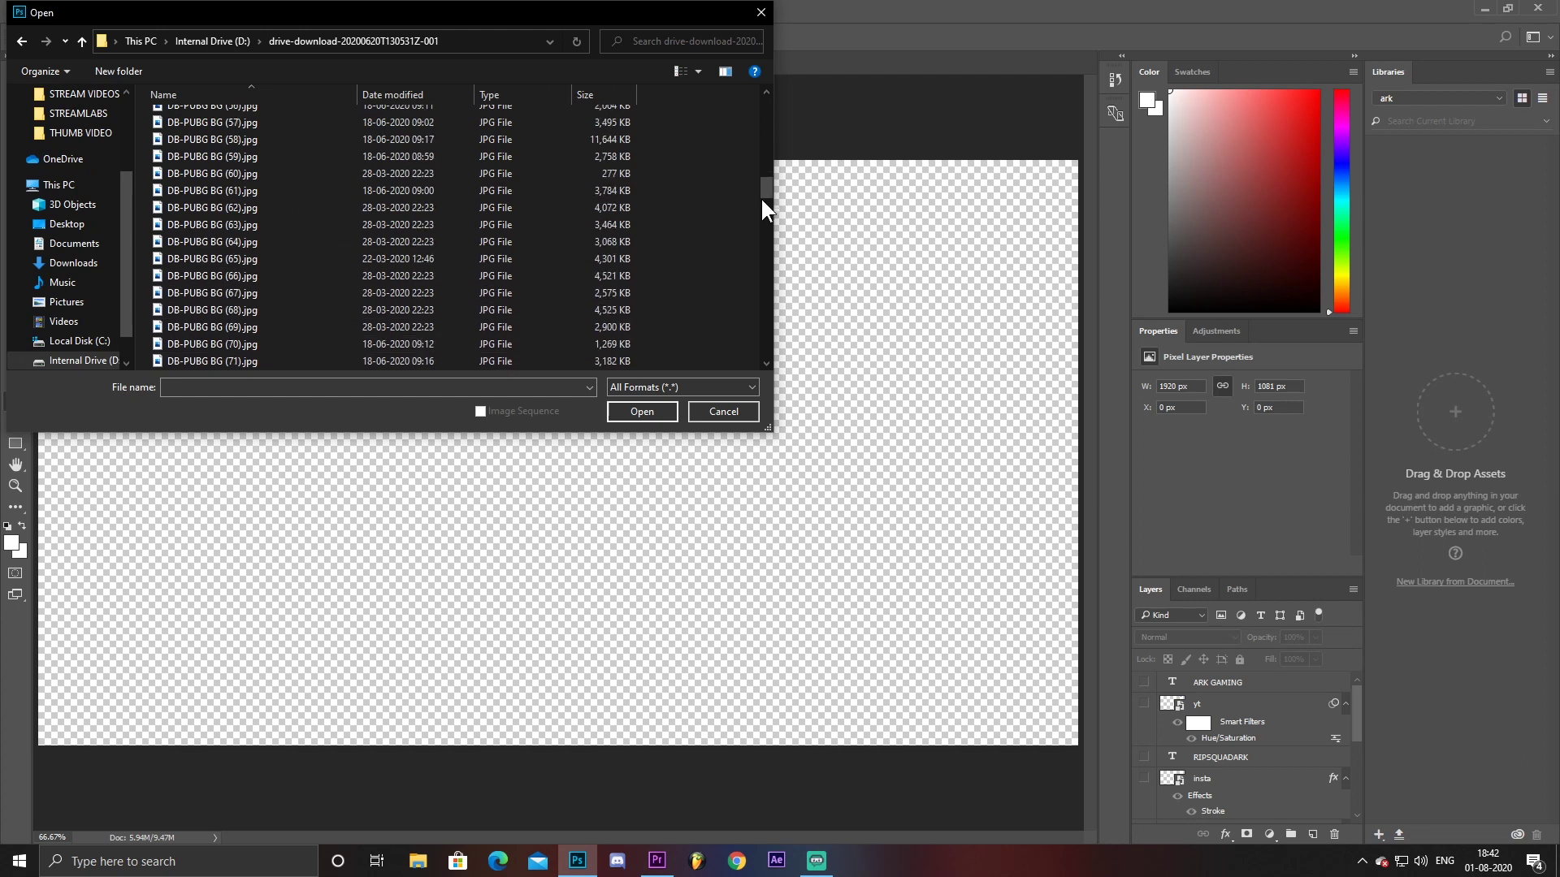
{"action": "scroll", "coordinate": [760, 210], "scroll_direction": "down", "scroll_amount": 5}
{"action": "scroll", "coordinate": [739, 341], "scroll_direction": "down", "scroll_amount": 4}
{"action": "scroll", "coordinate": [713, 238], "scroll_direction": "down", "scroll_amount": 5}
{"action": "scroll", "coordinate": [713, 237], "scroll_direction": "up", "scroll_amount": 20}
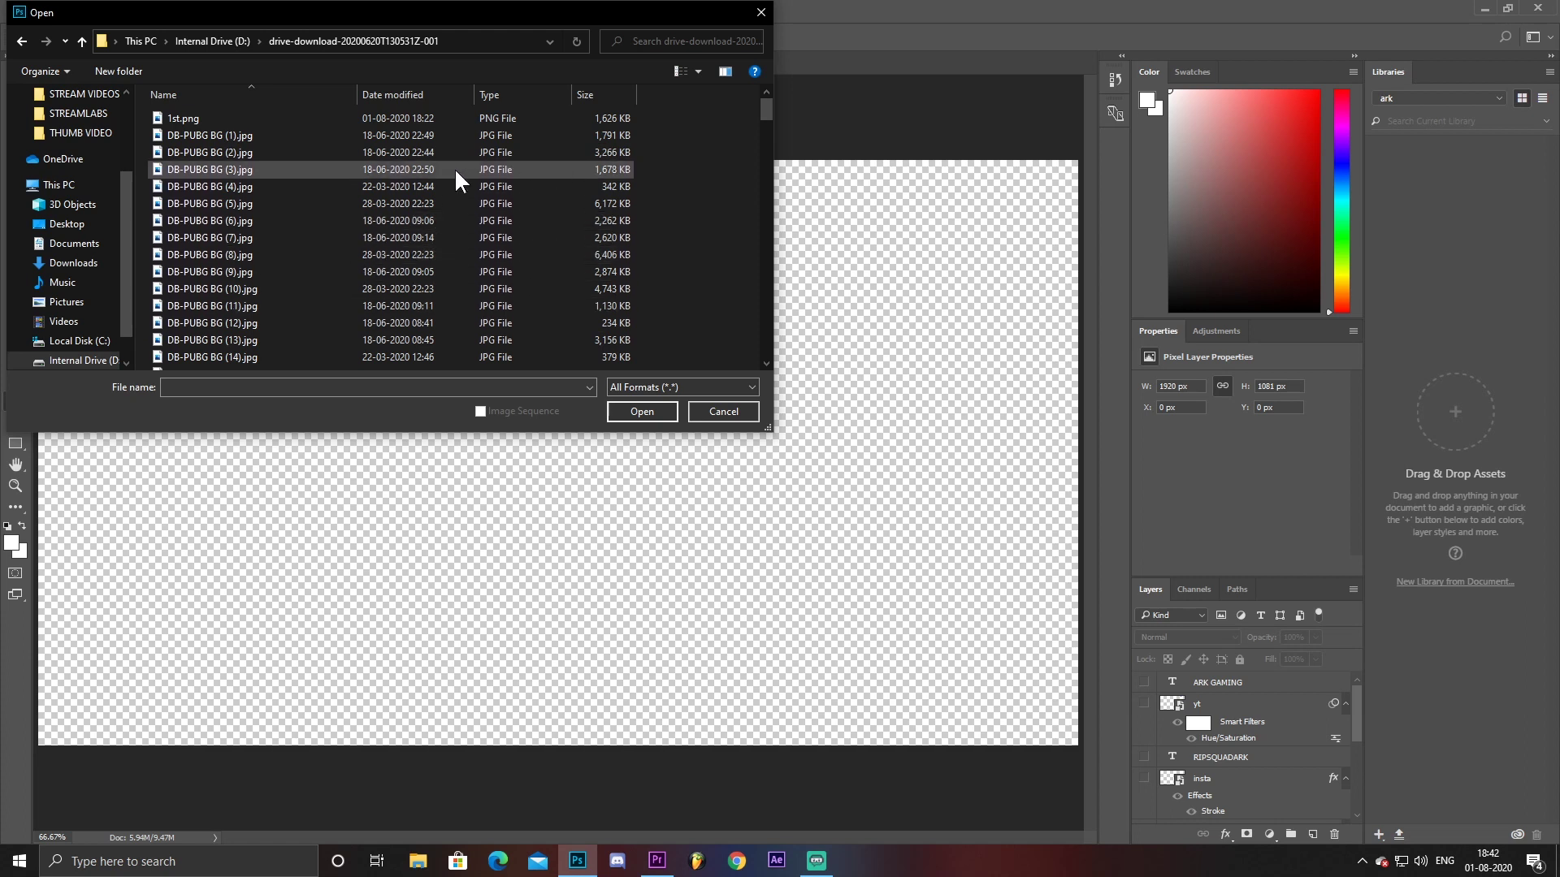
{"action": "left_click", "coordinate": [393, 205]}
{"action": "left_click", "coordinate": [644, 411]}
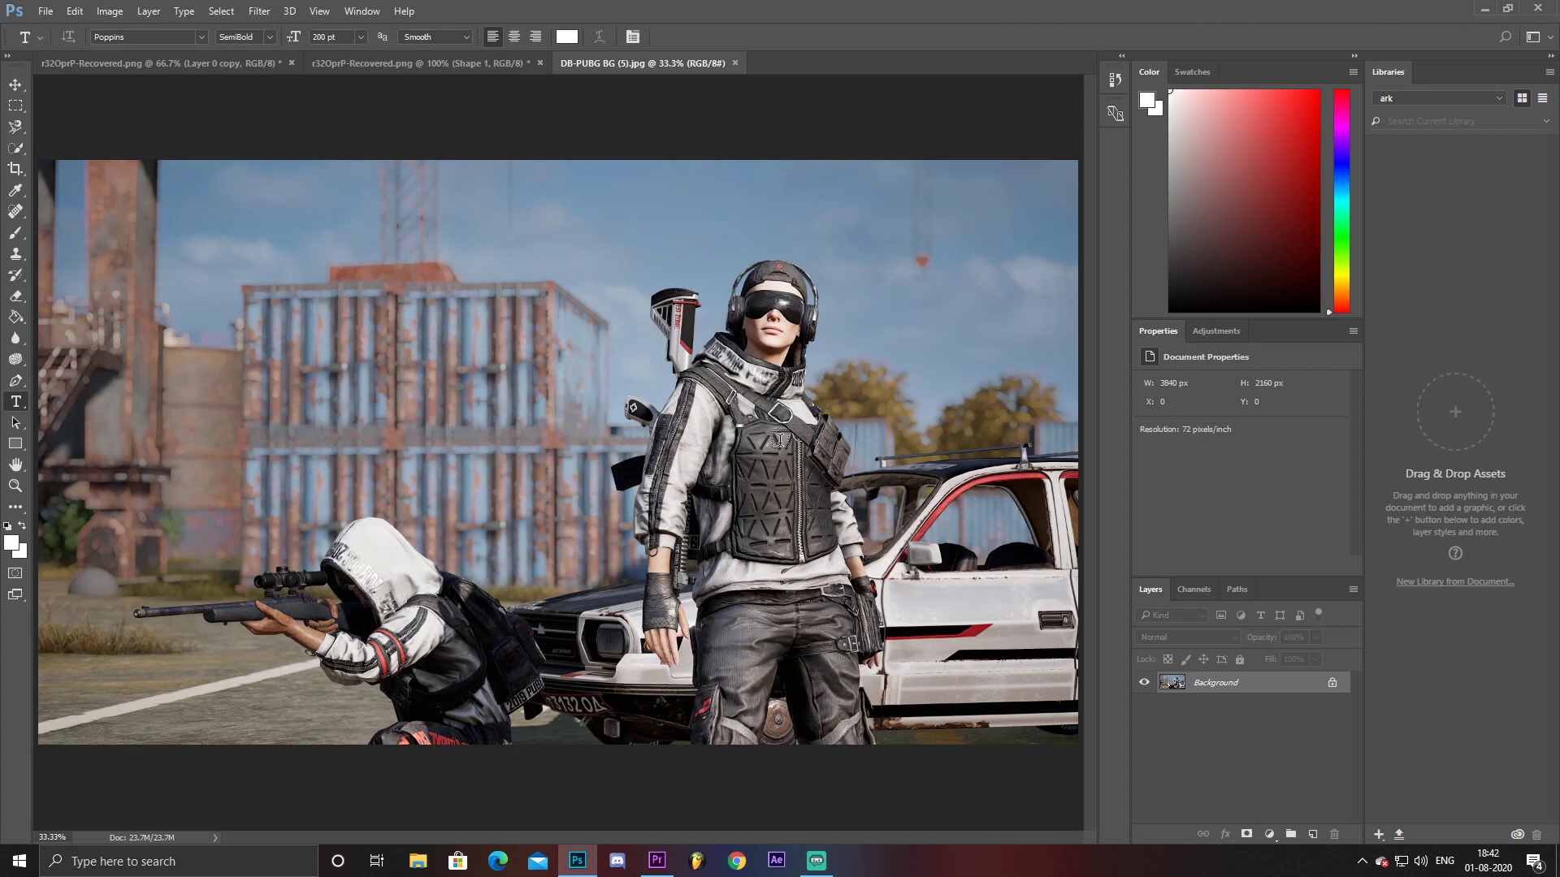
Resize the image from 3840 × 2160 to 1280 × 720 pixels and zoom in
{"action": "left_click", "coordinate": [104, 10]}
{"action": "left_click", "coordinate": [175, 122]}
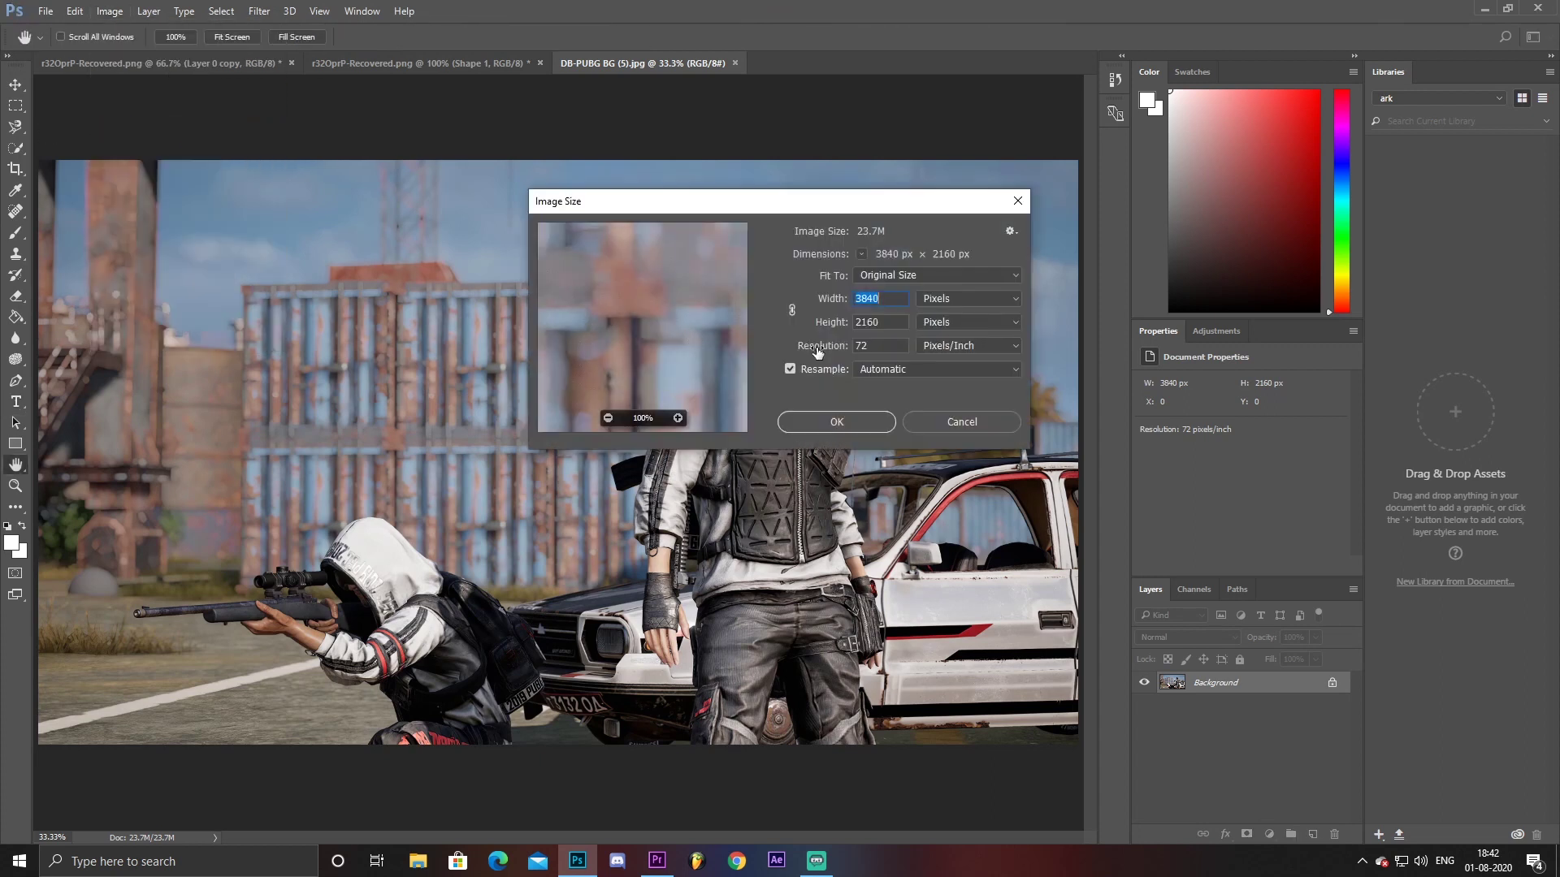
{"action": "type", "text": "1280"}
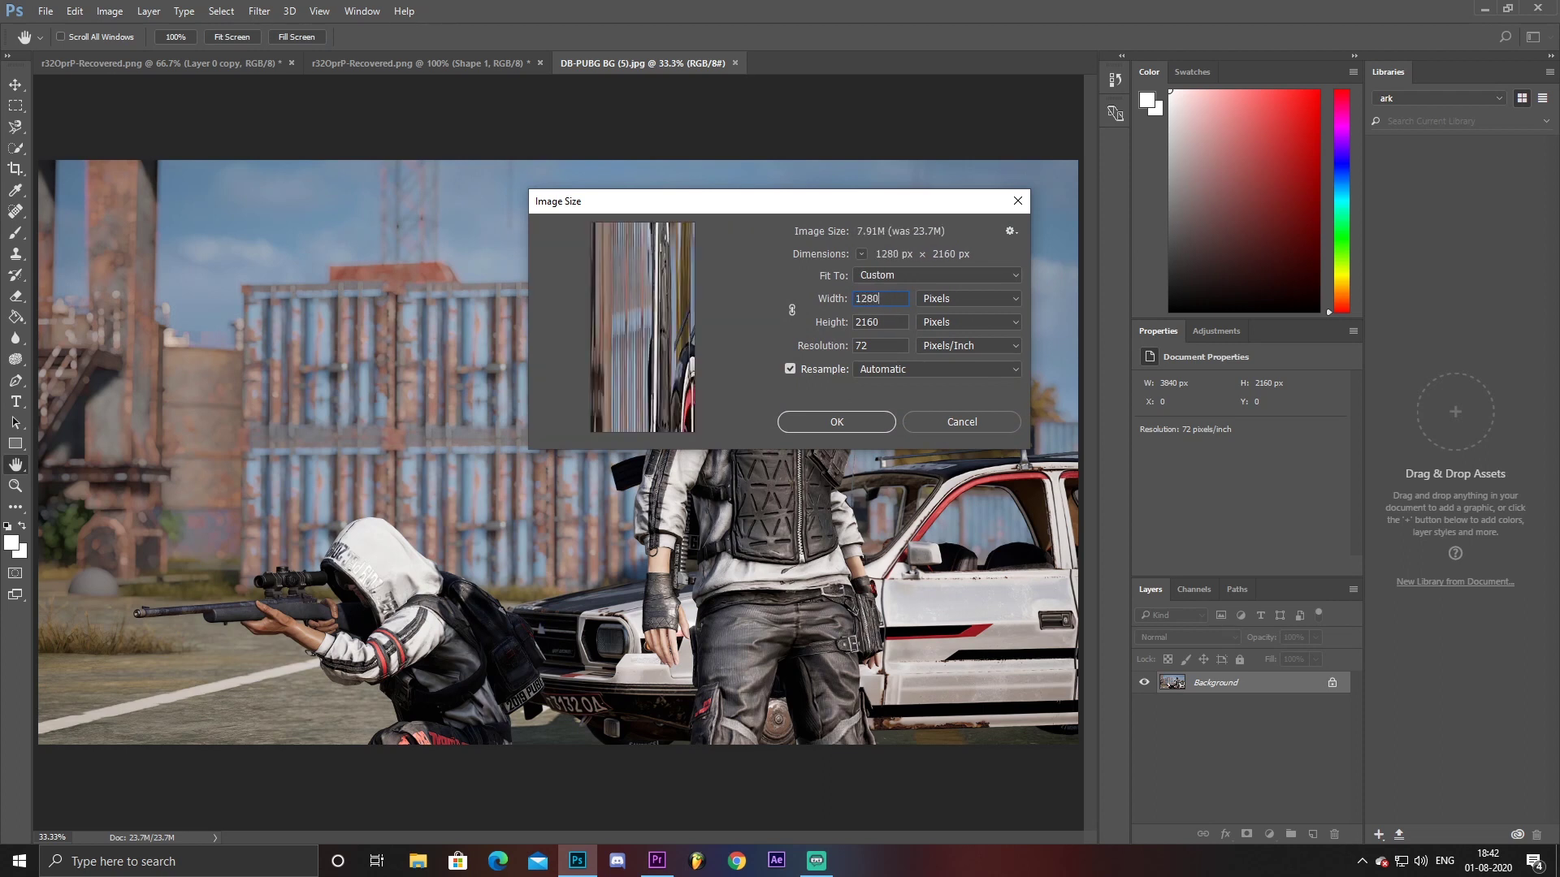
{"action": "key", "text": "Tab"}
{"action": "type", "text": "720"}
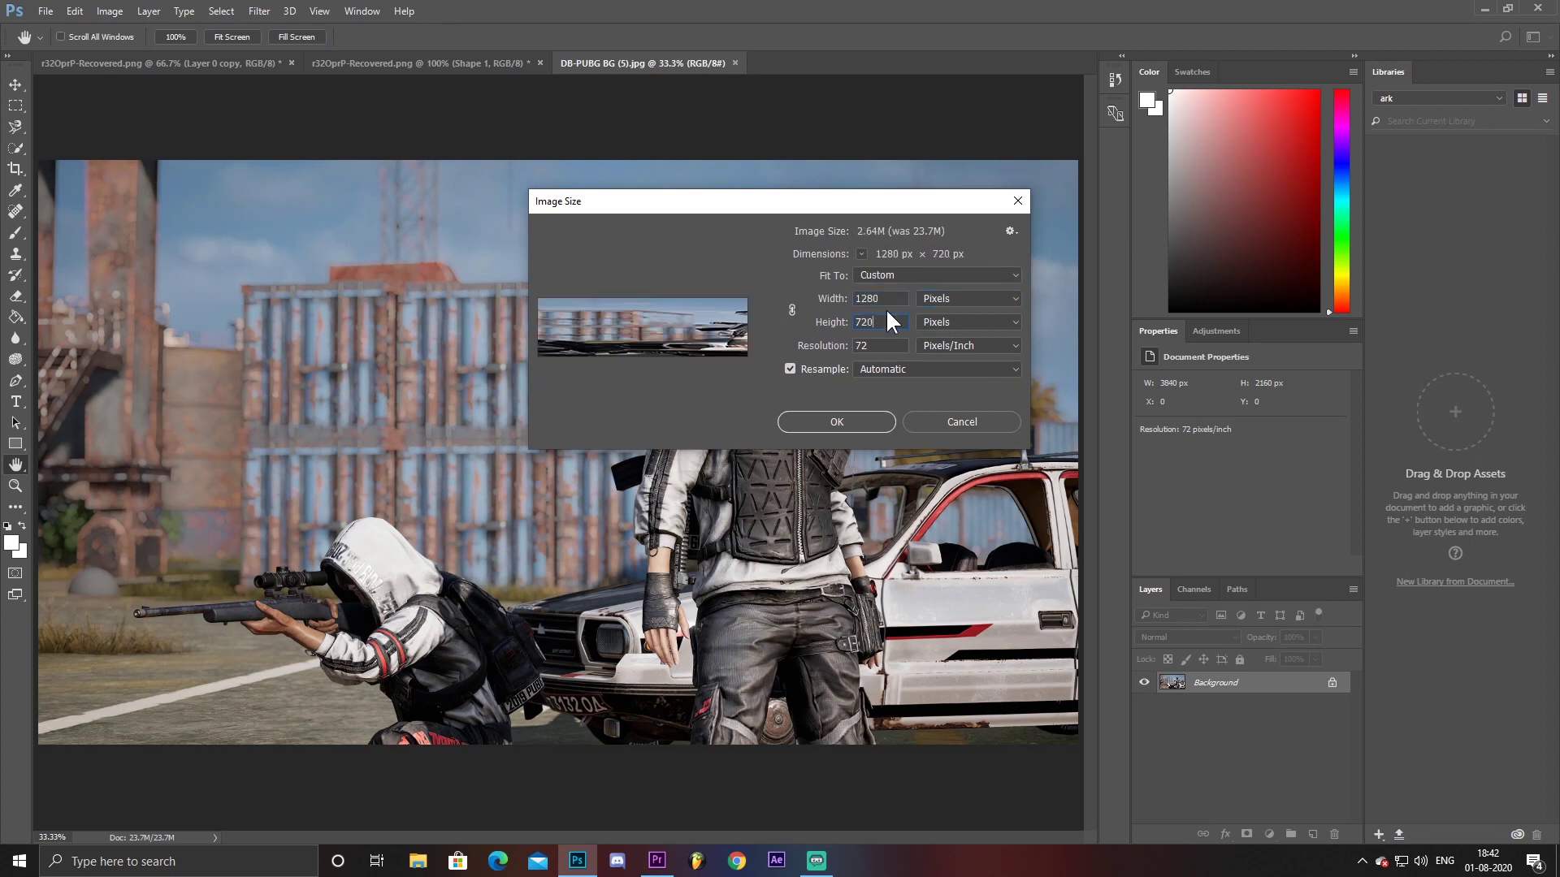
{"action": "left_click", "coordinate": [828, 421]}
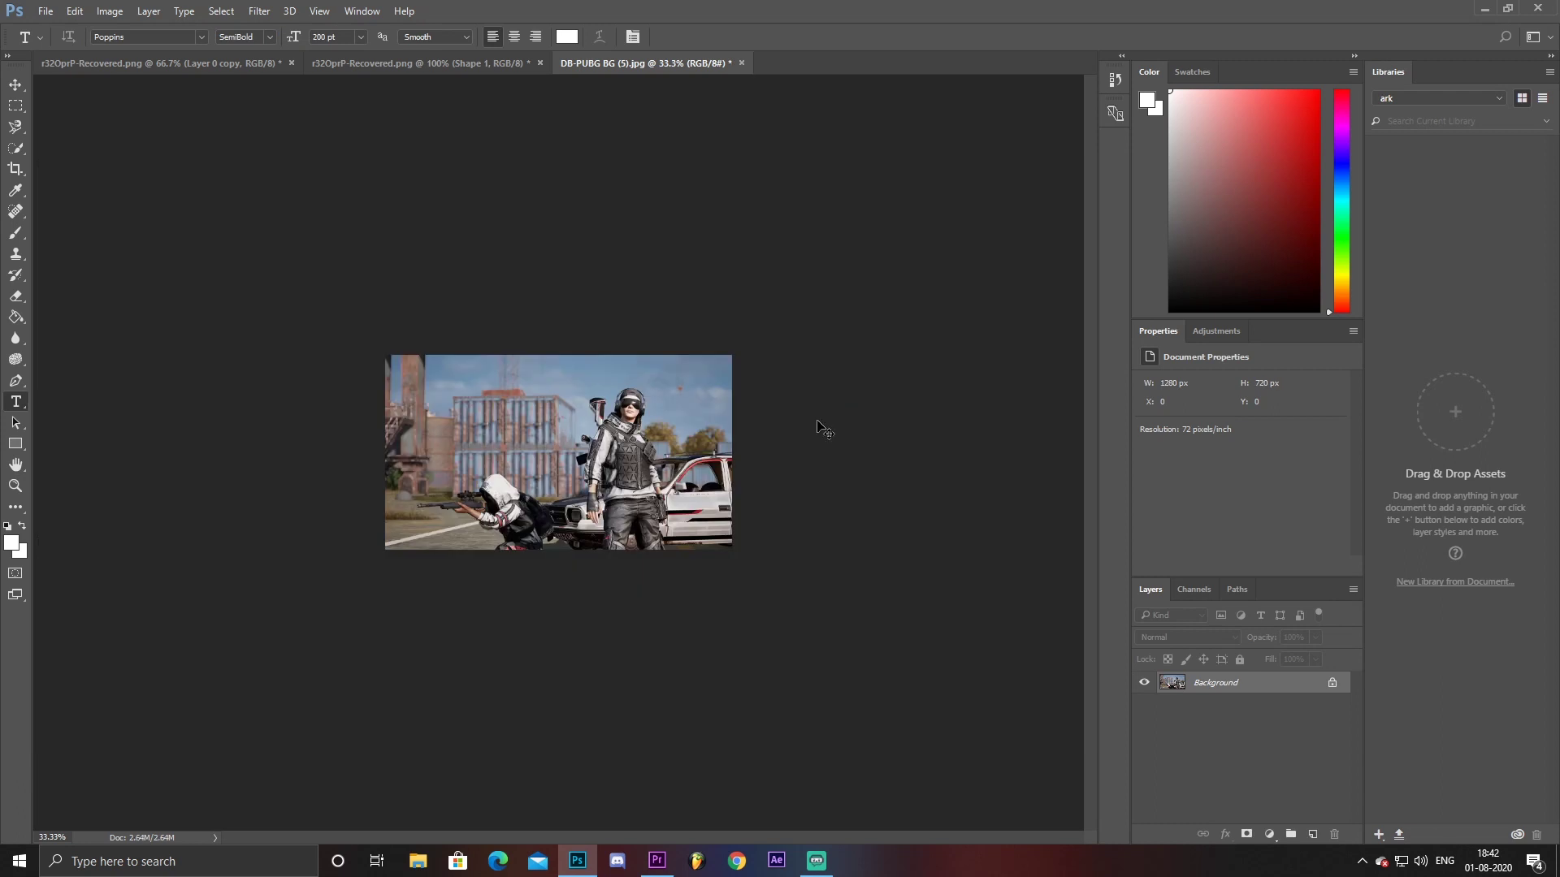
{"action": "key", "text": "ctrl+plus"}
{"action": "key", "text": "ctrl+plus"}
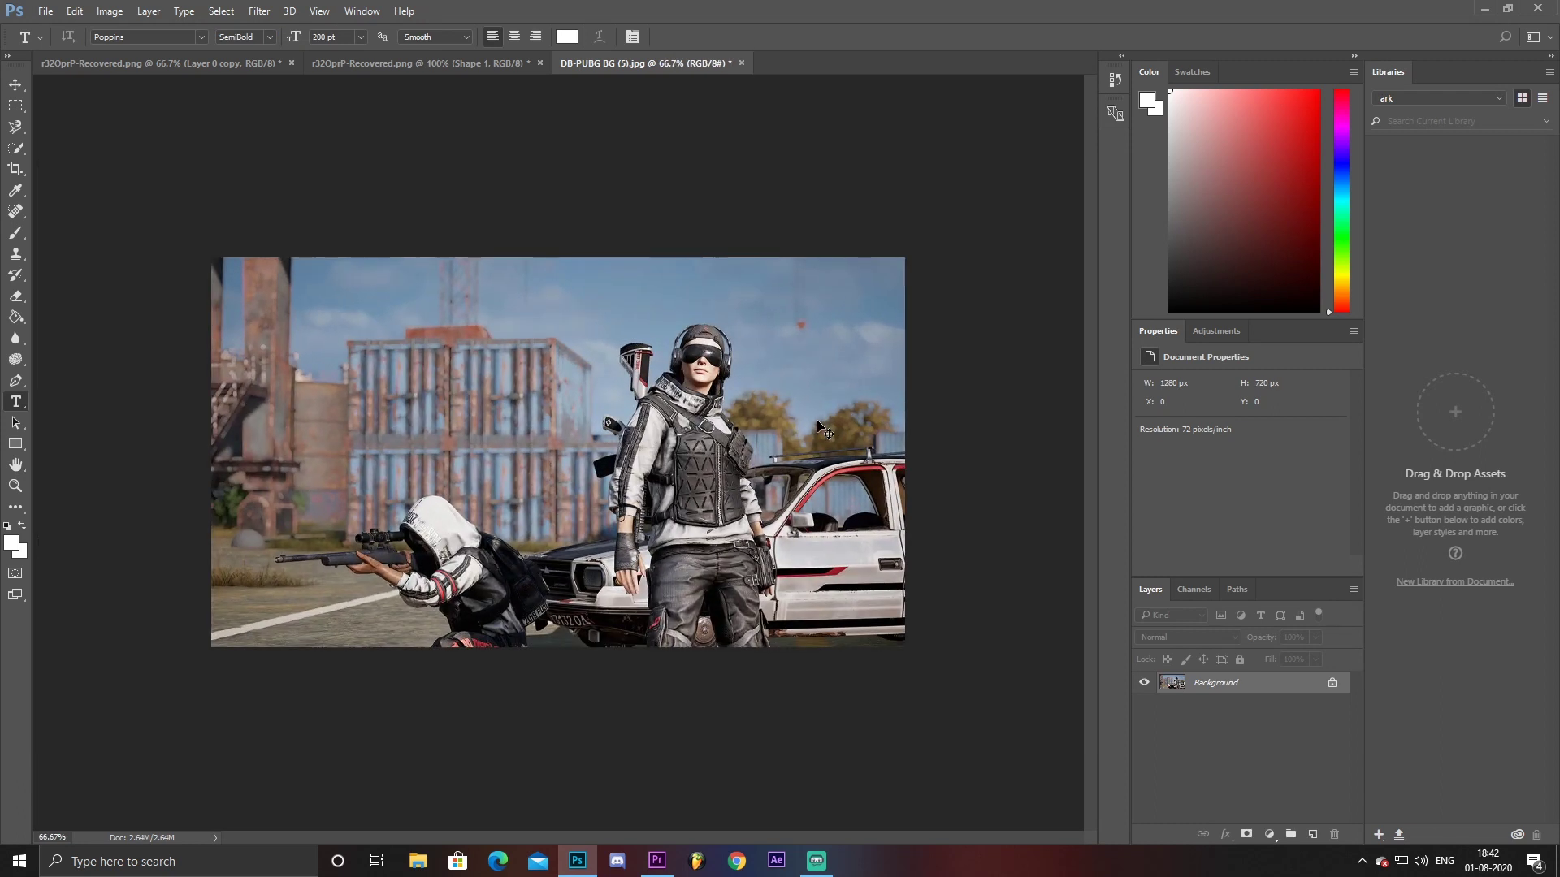
{"action": "key", "text": "ctrl+plus"}
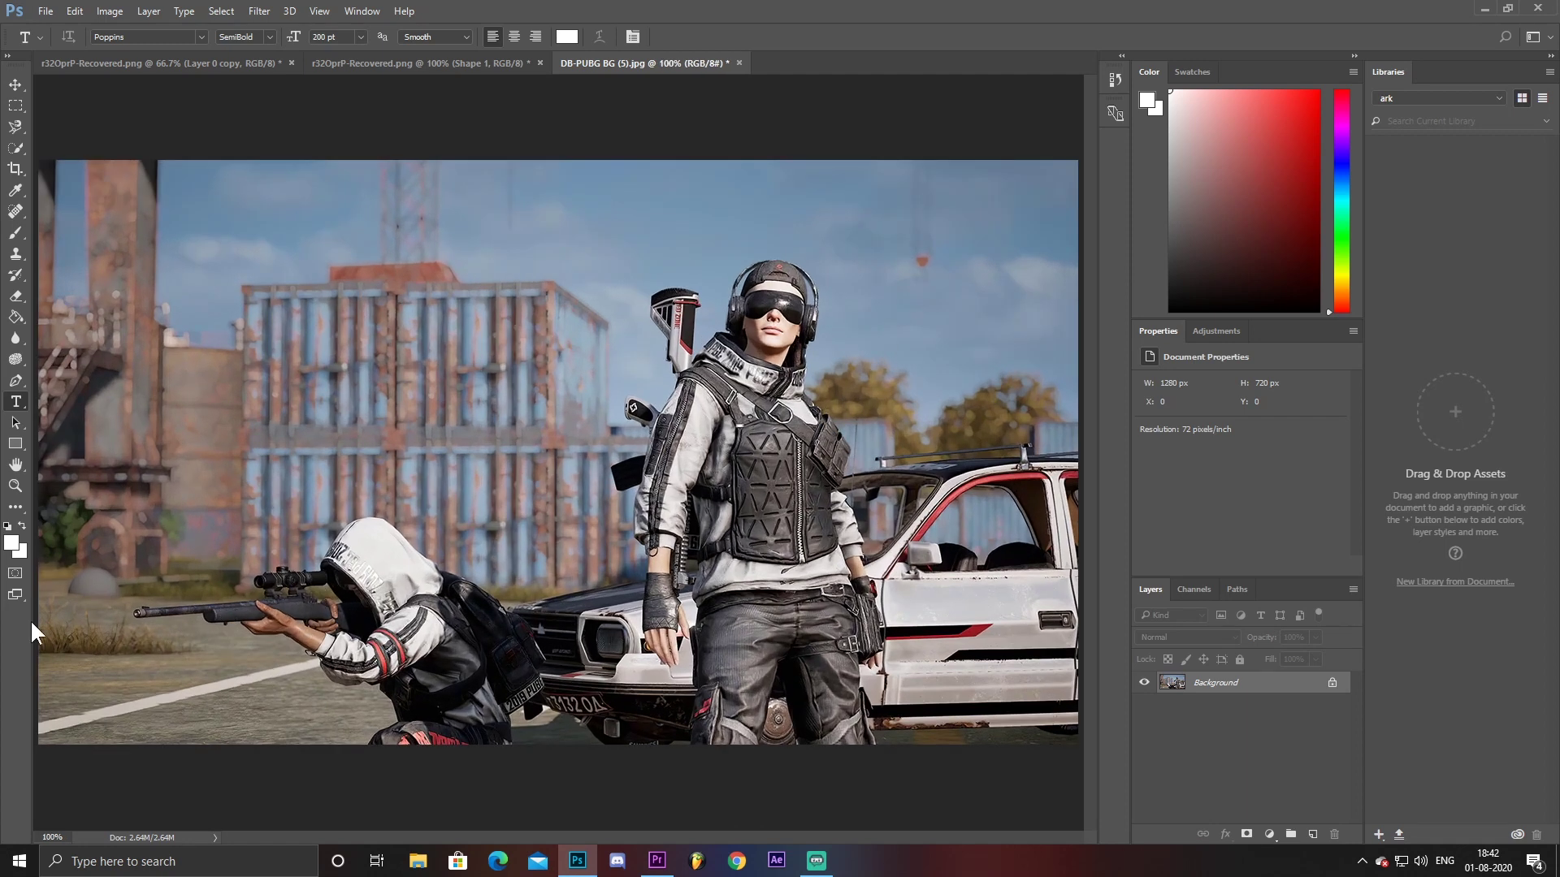
Type 'ARK' on the canvas and set it in the Bord Demo font
{"action": "left_click", "coordinate": [362, 558]}
{"action": "type", "text": "ARK"}
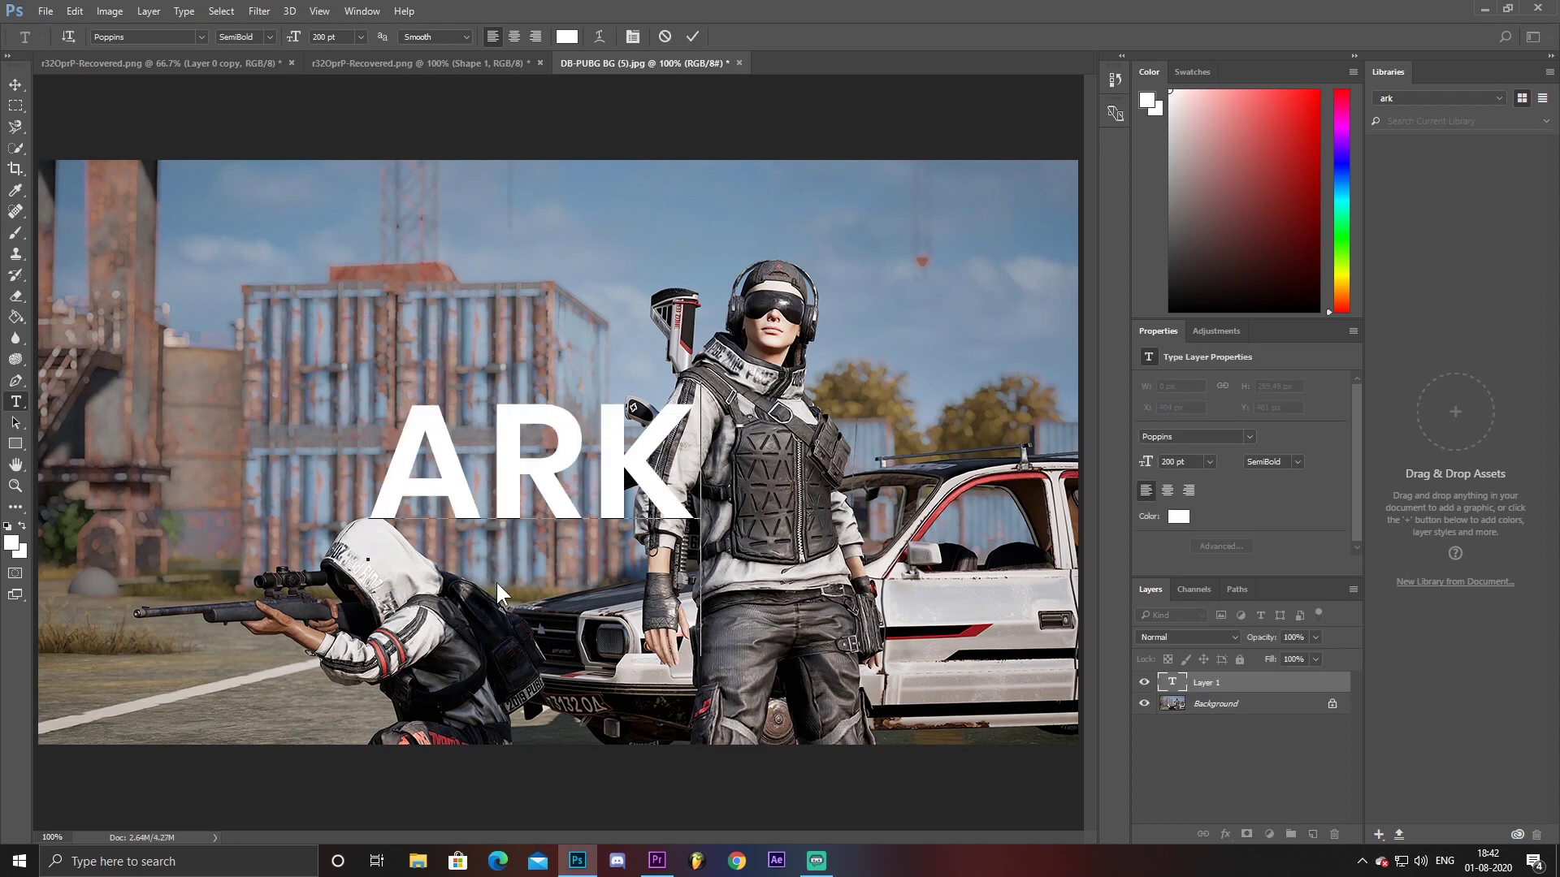
{"action": "key", "text": "ctrl+a"}
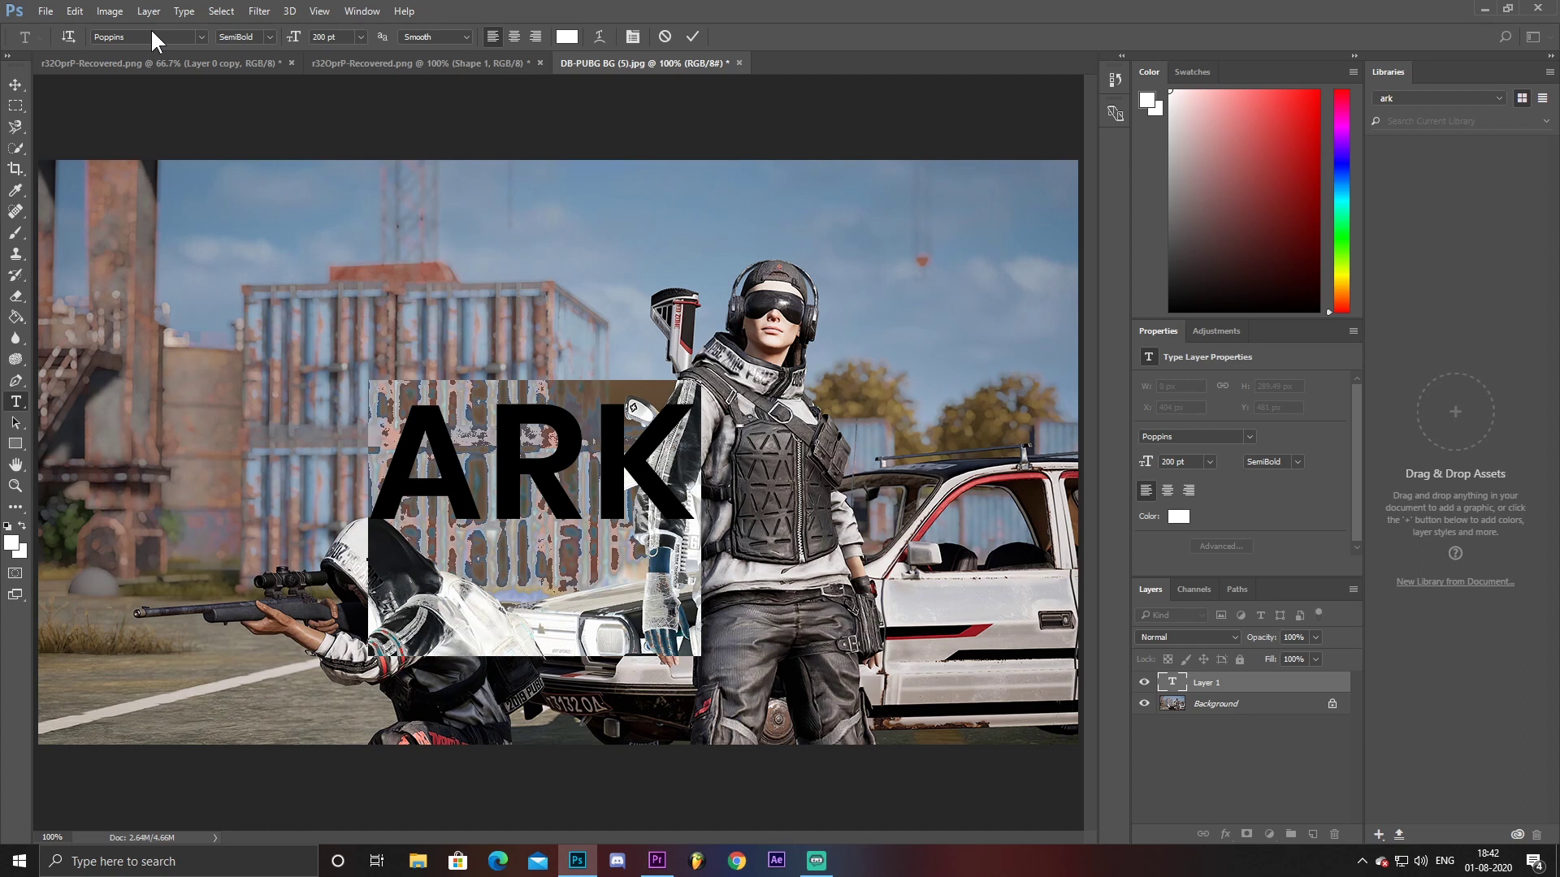
{"action": "left_click", "coordinate": [201, 37]}
{"action": "left_click", "coordinate": [242, 138]}
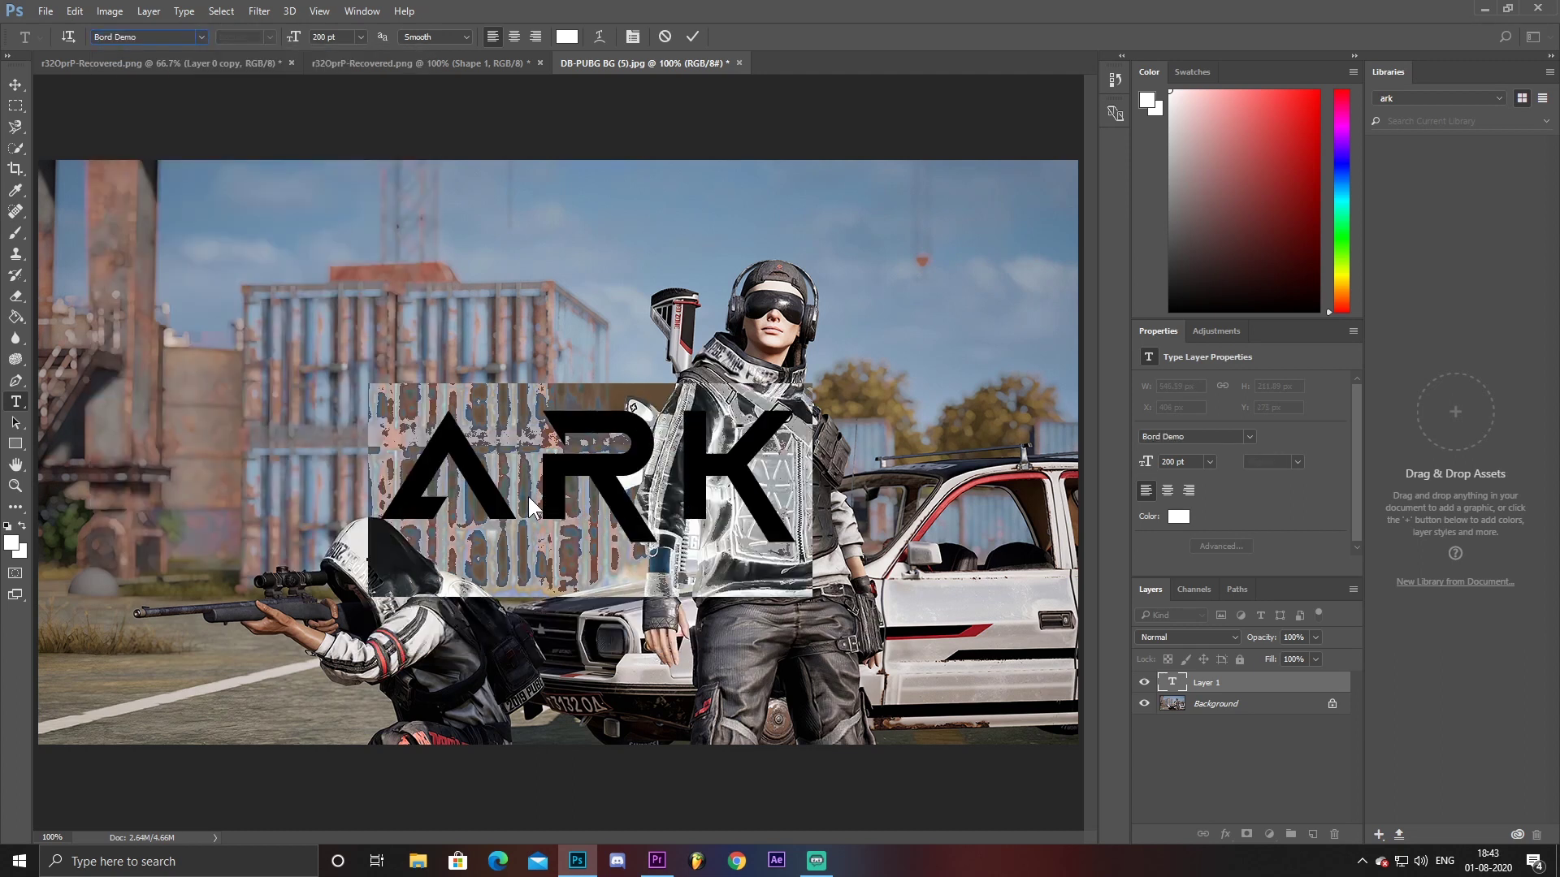
Move ARK to the upper left, scale it to about 234 pt, and commit
{"action": "left_click_drag", "start_coordinate": [717, 564], "coordinate": [401, 363]}
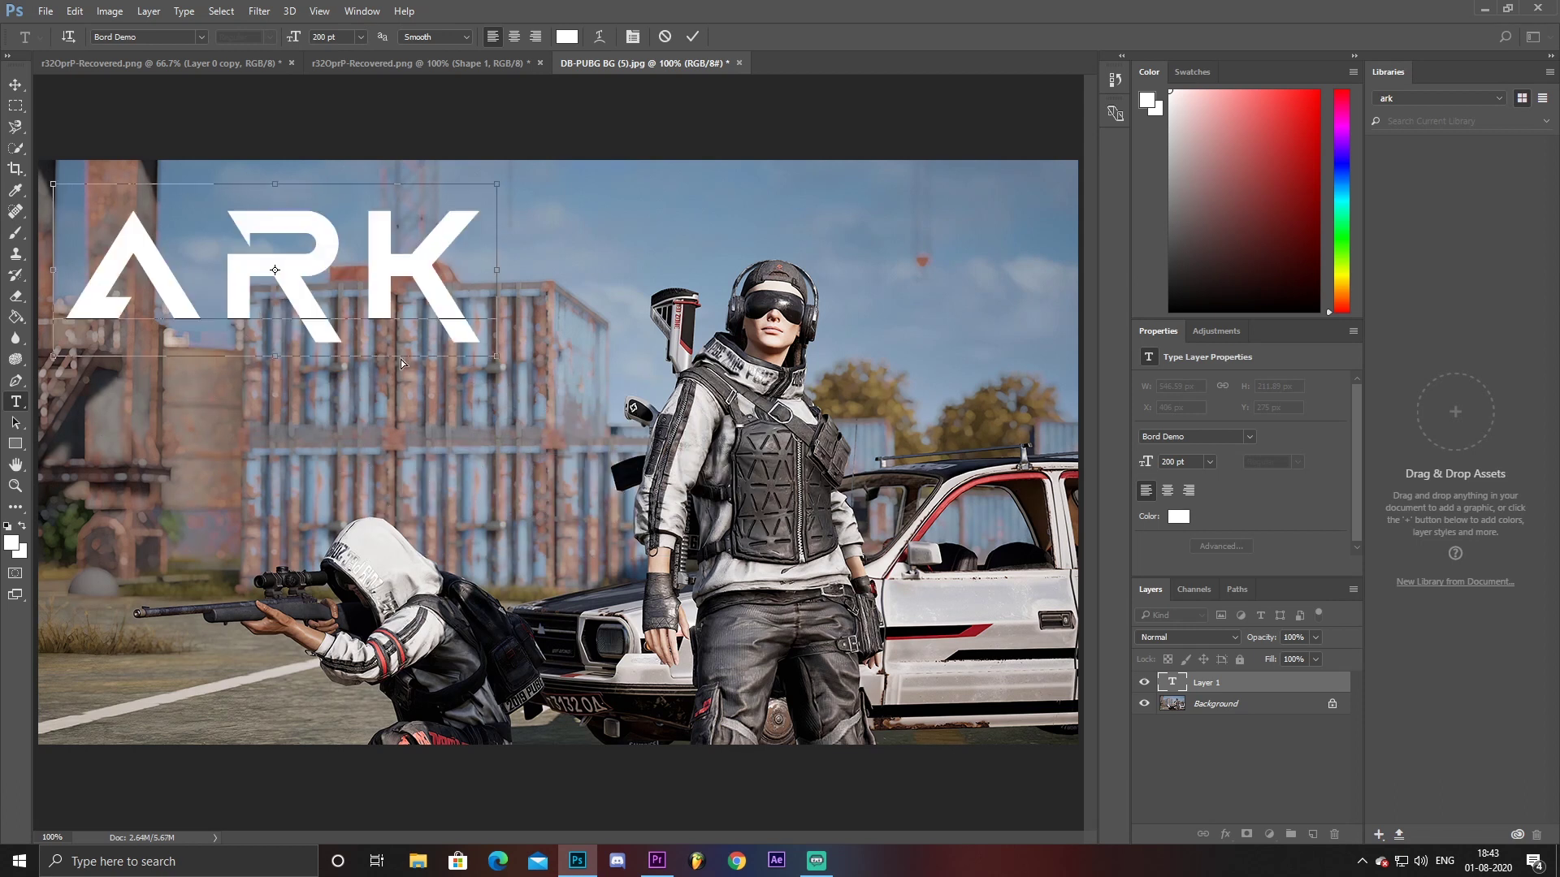
{"action": "left_click_drag", "start_coordinate": [497, 355], "coordinate": [453, 383]}
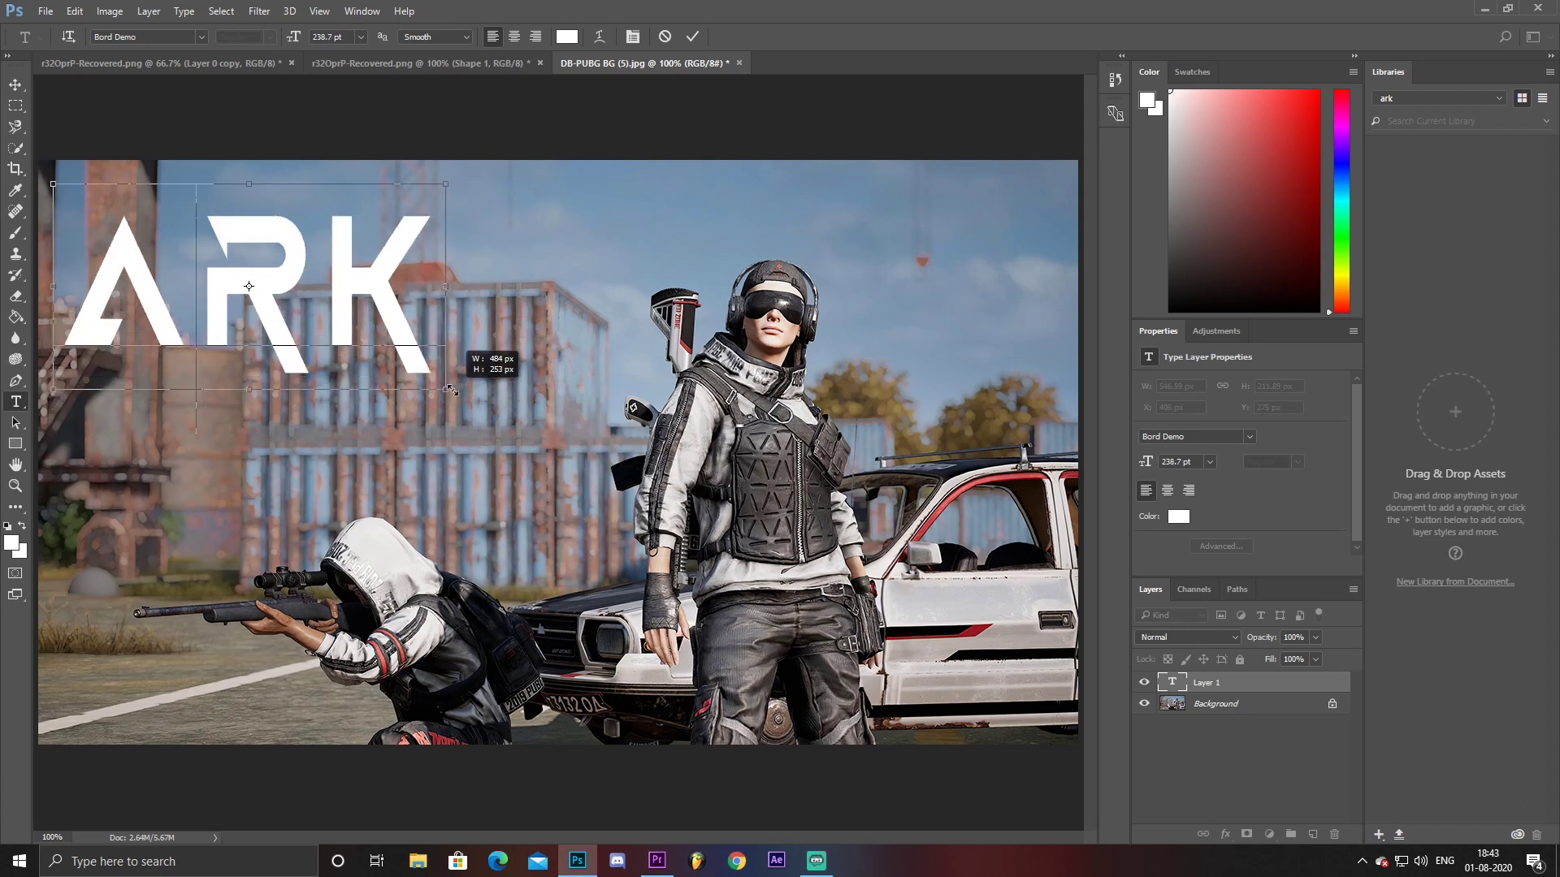
{"action": "left_click_drag", "start_coordinate": [368, 316], "coordinate": [383, 300]}
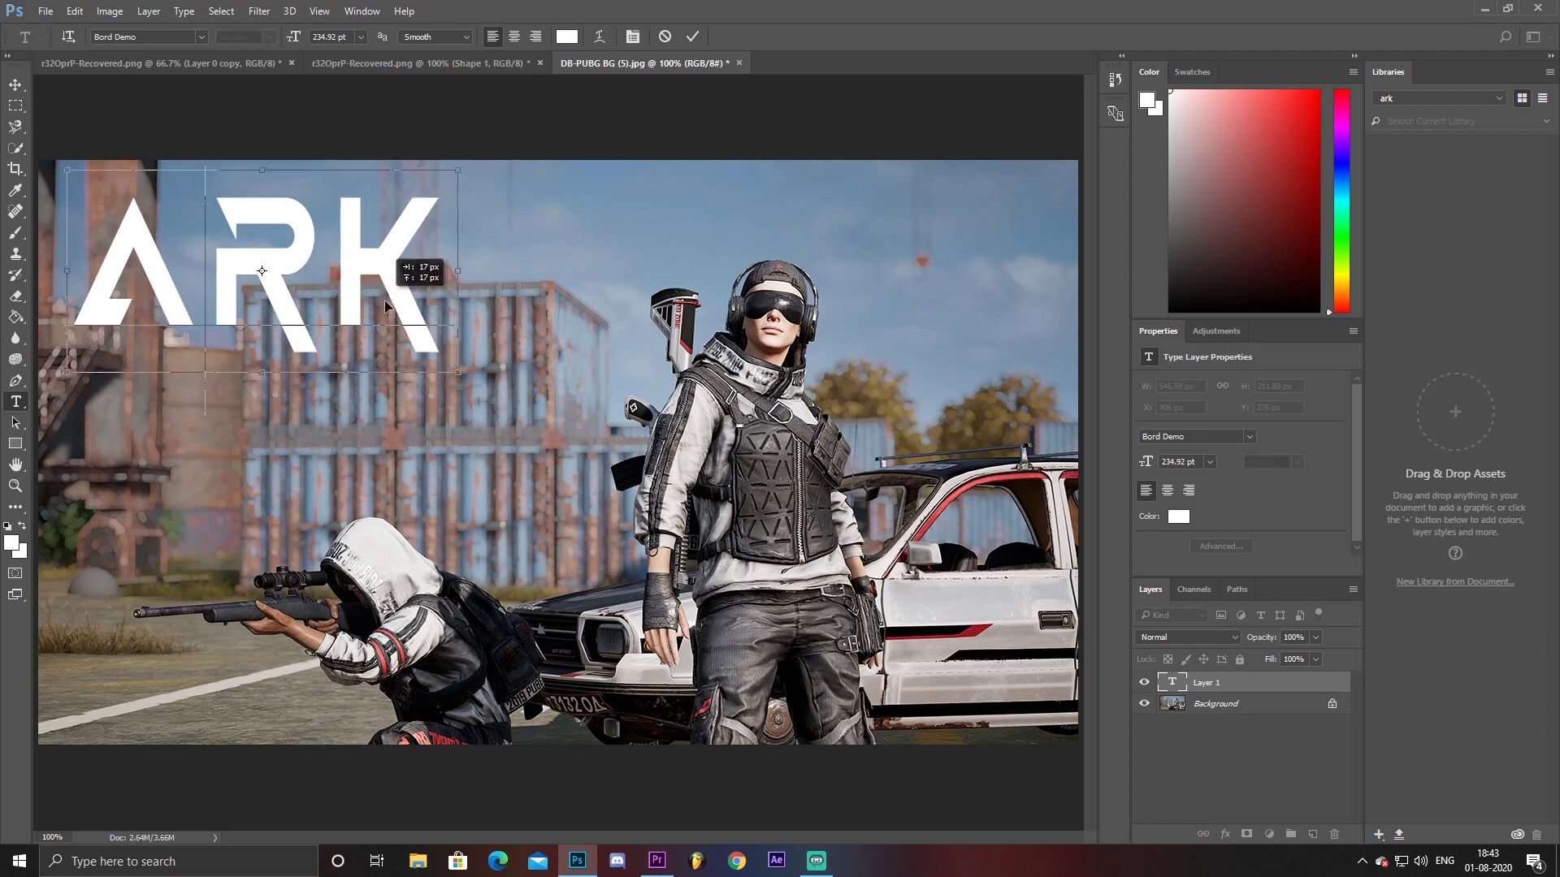
{"action": "left_click_drag", "start_coordinate": [459, 368], "coordinate": [456, 368]}
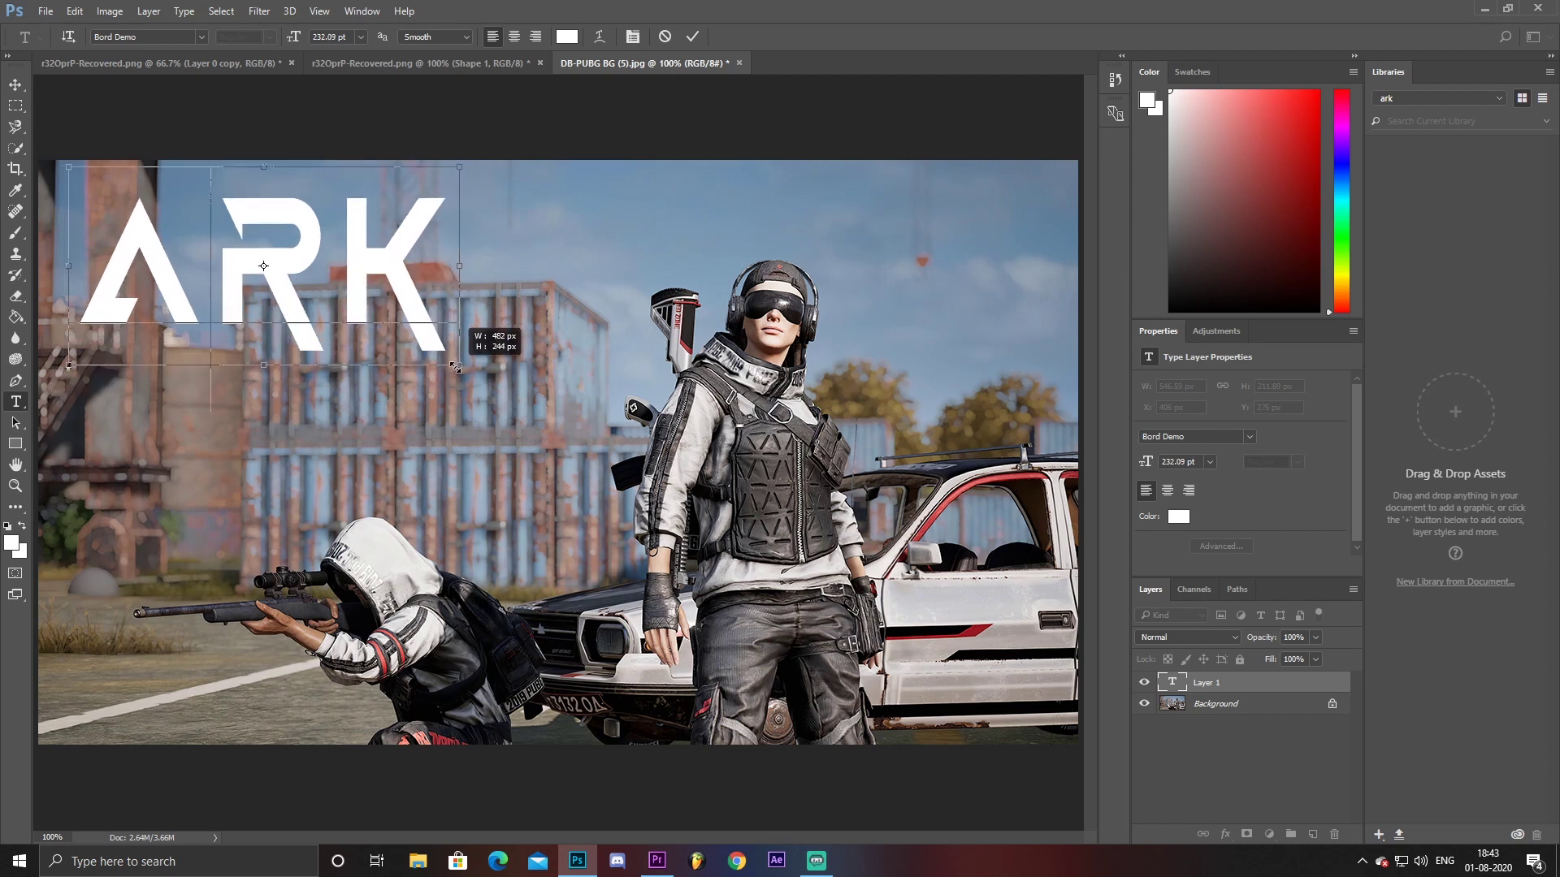
{"action": "mouse_move", "coordinate": [456, 368]}
{"action": "left_mouse_down"}
{"action": "mouse_move", "coordinate": [445, 394]}
{"action": "mouse_move", "coordinate": [442, 374]}
{"action": "left_mouse_up"}
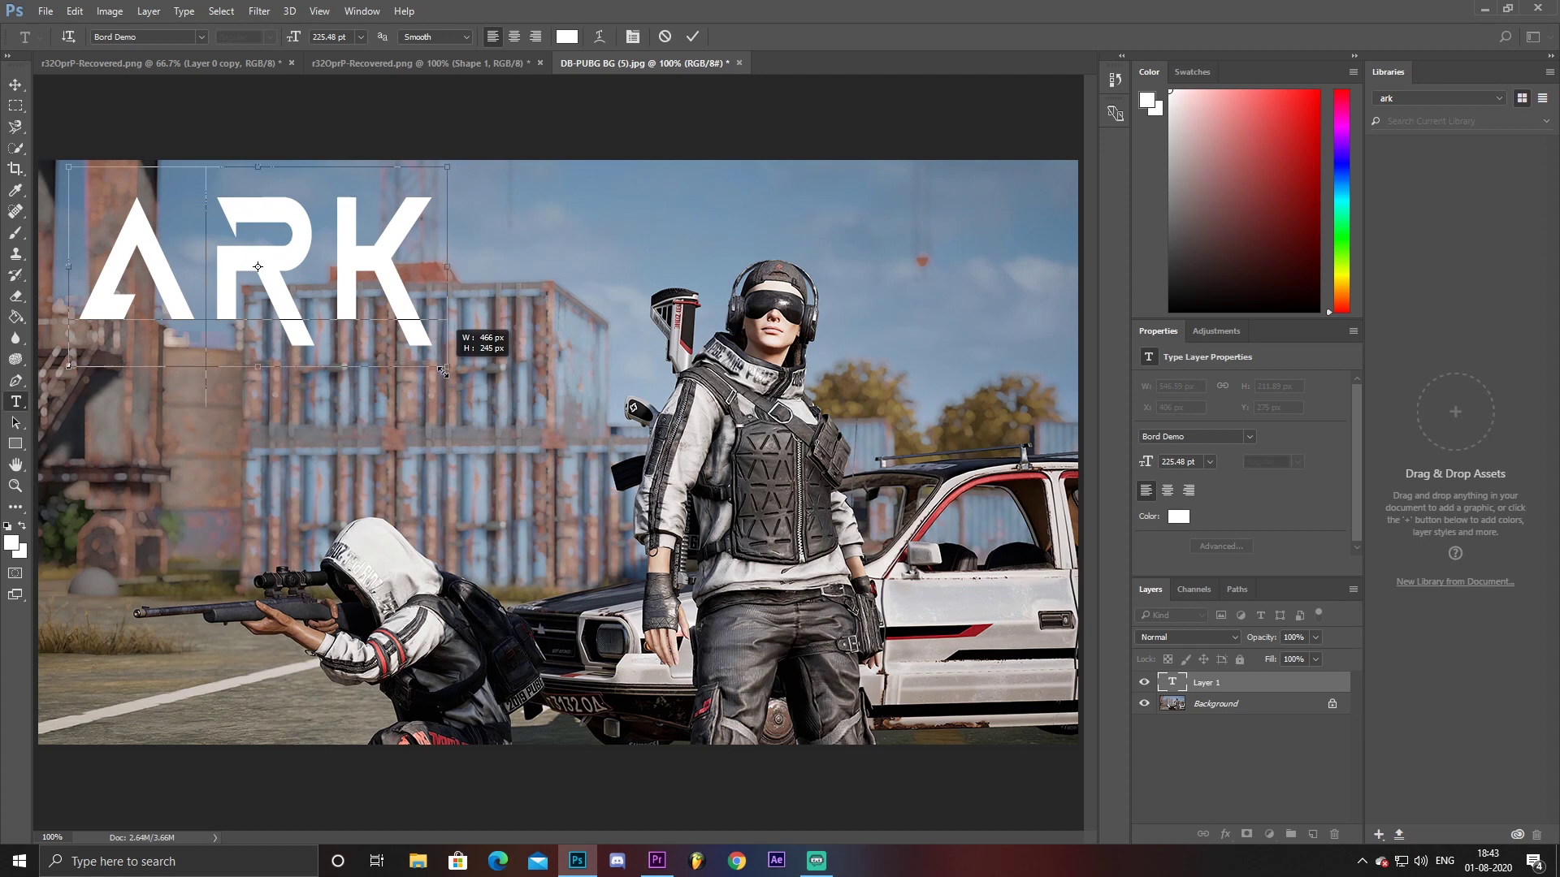
{"action": "left_click_drag", "start_coordinate": [443, 375], "coordinate": [448, 365]}
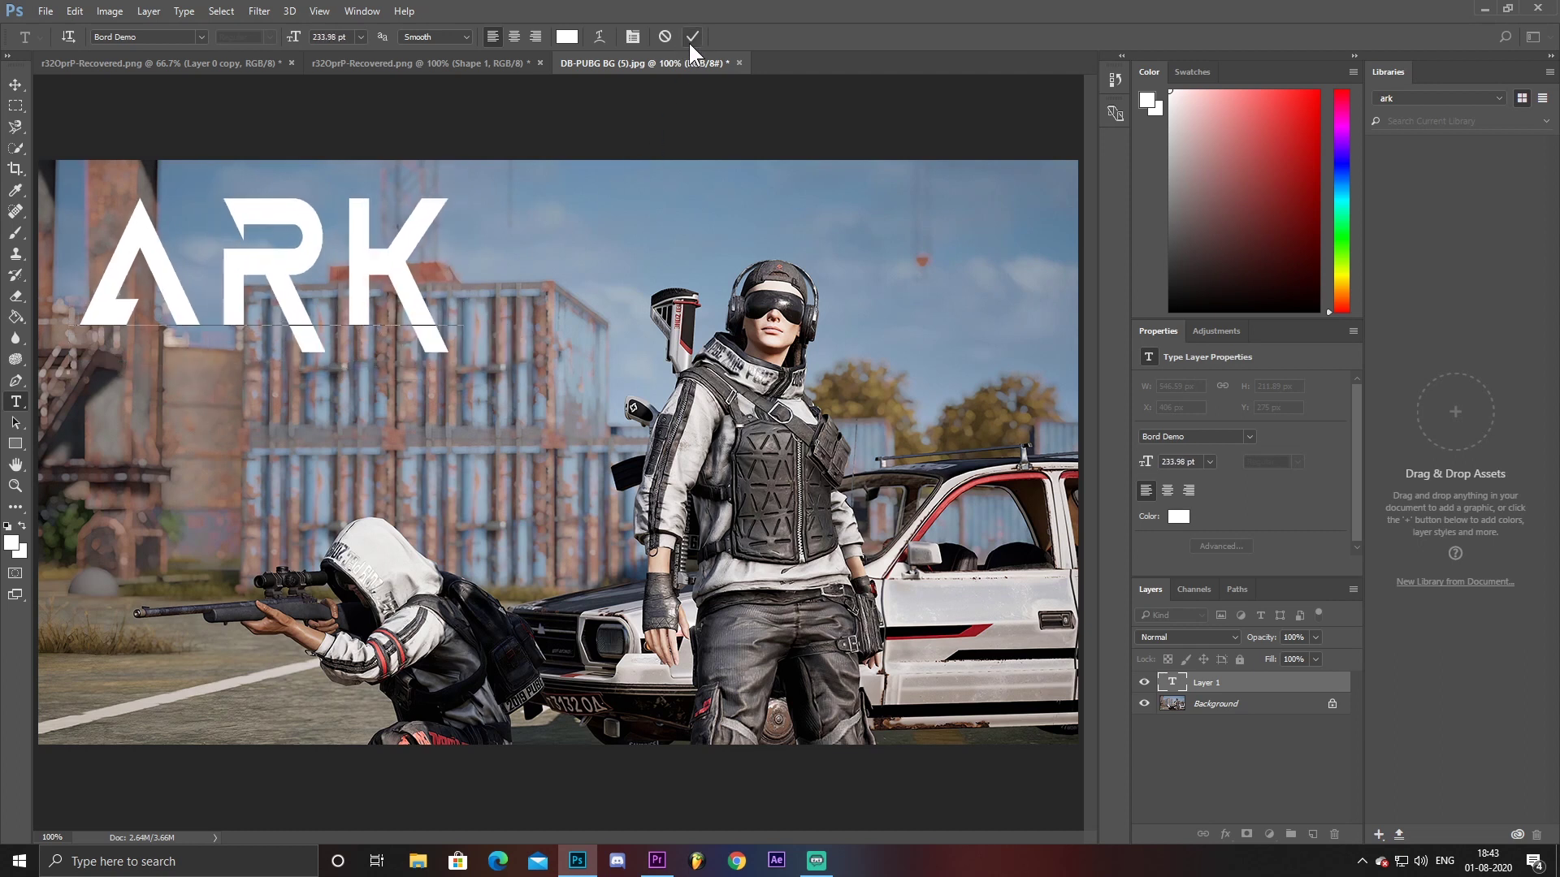
{"action": "left_click", "coordinate": [691, 39]}
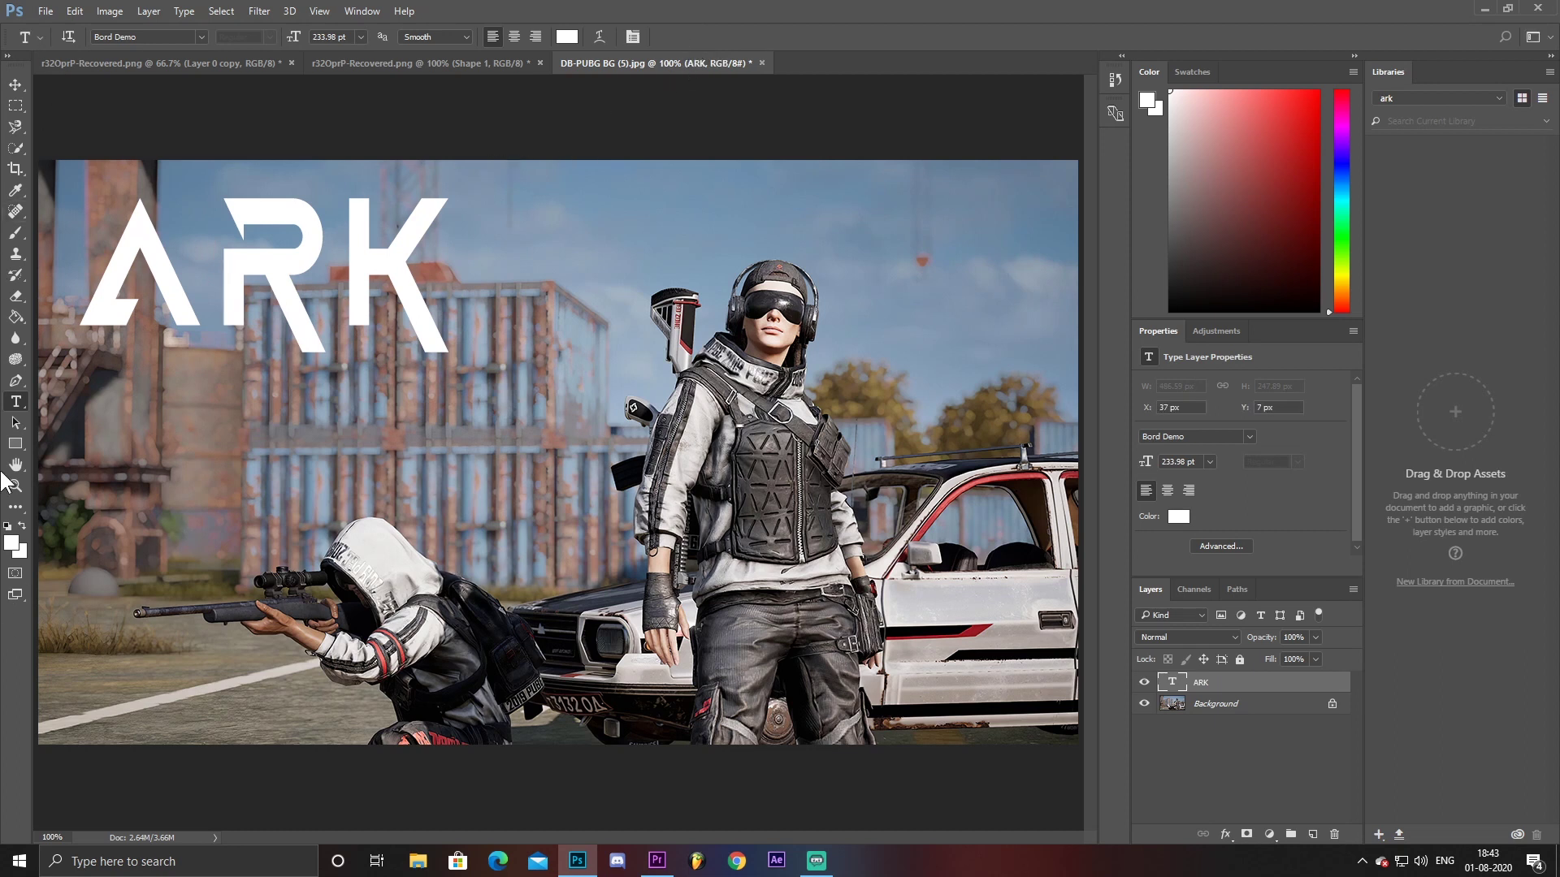
Type a second text line 'is LIV' and set it in the Have Heart One font
{"action": "left_click", "coordinate": [488, 587]}
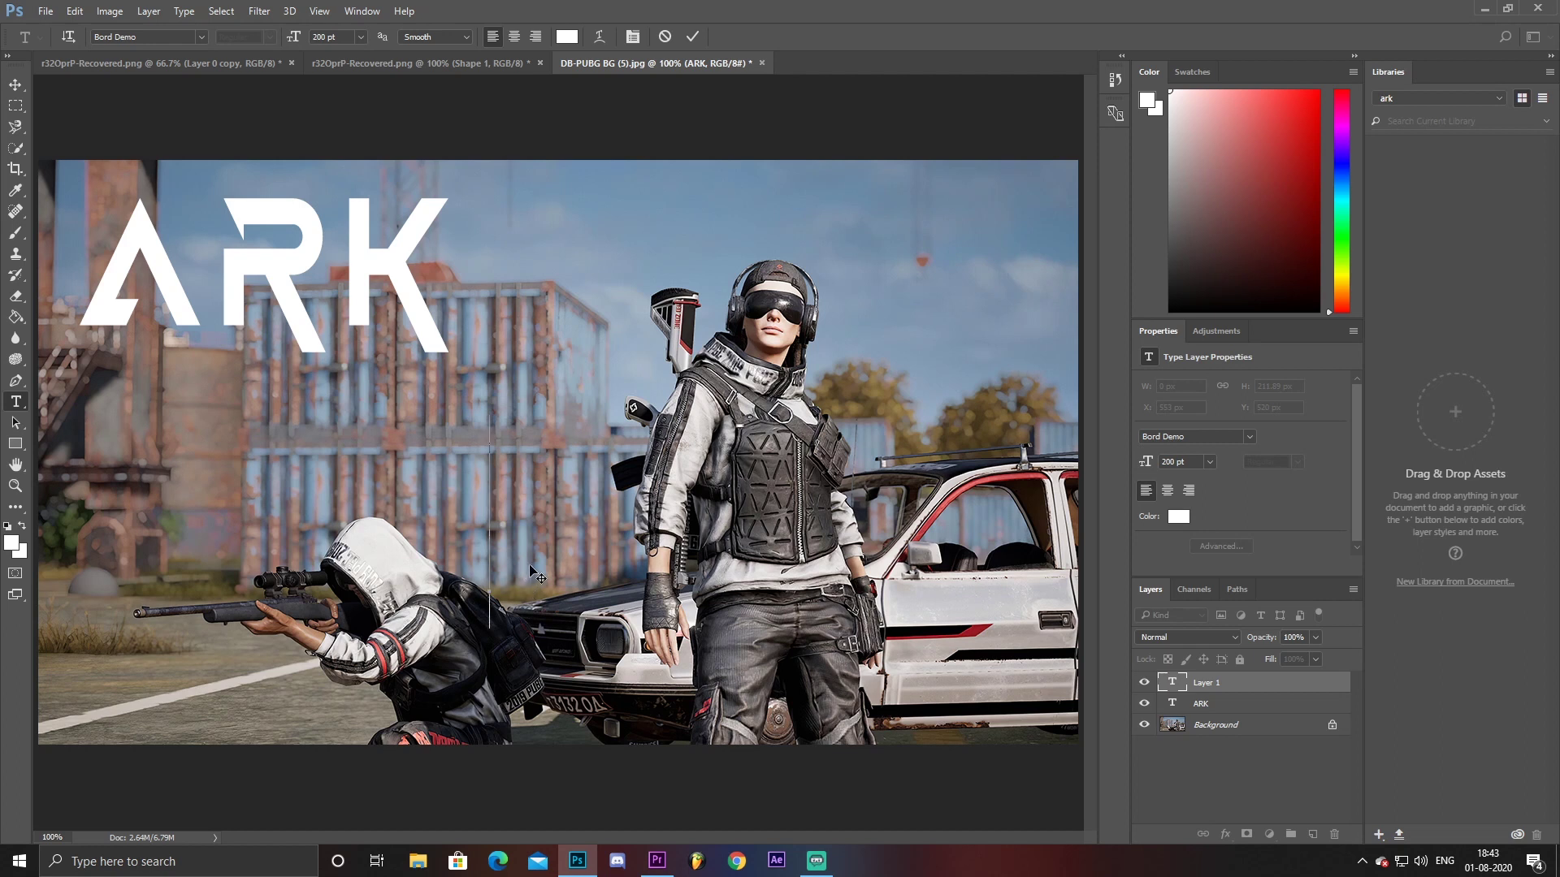
{"action": "type", "text": "is LI"}
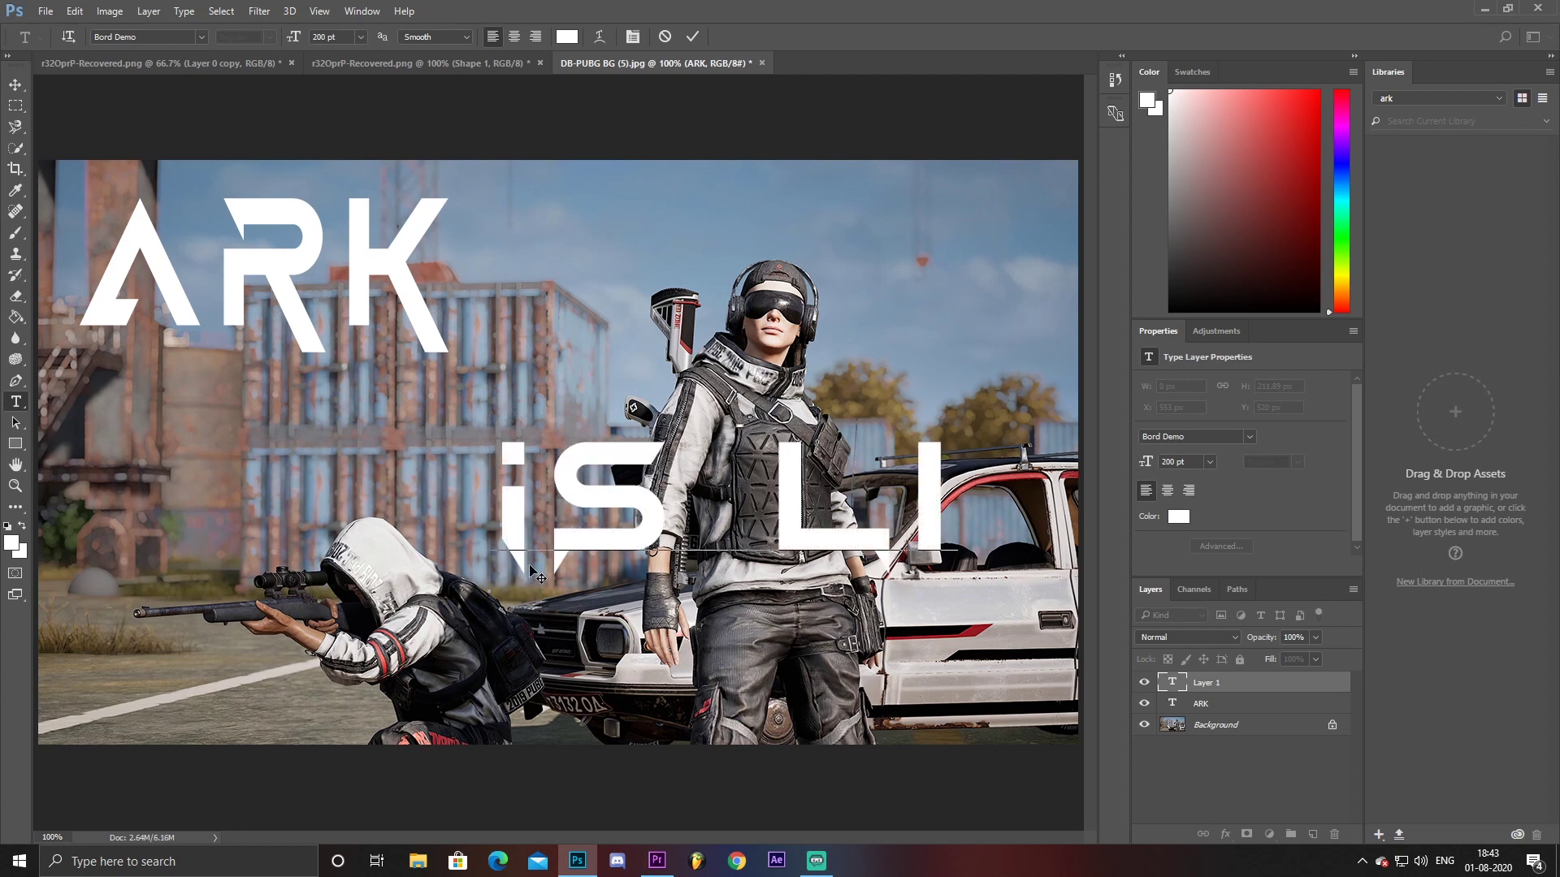
{"action": "type", "text": "E"}
{"action": "key", "text": "BackSpace"}
{"action": "type", "text": "V"}
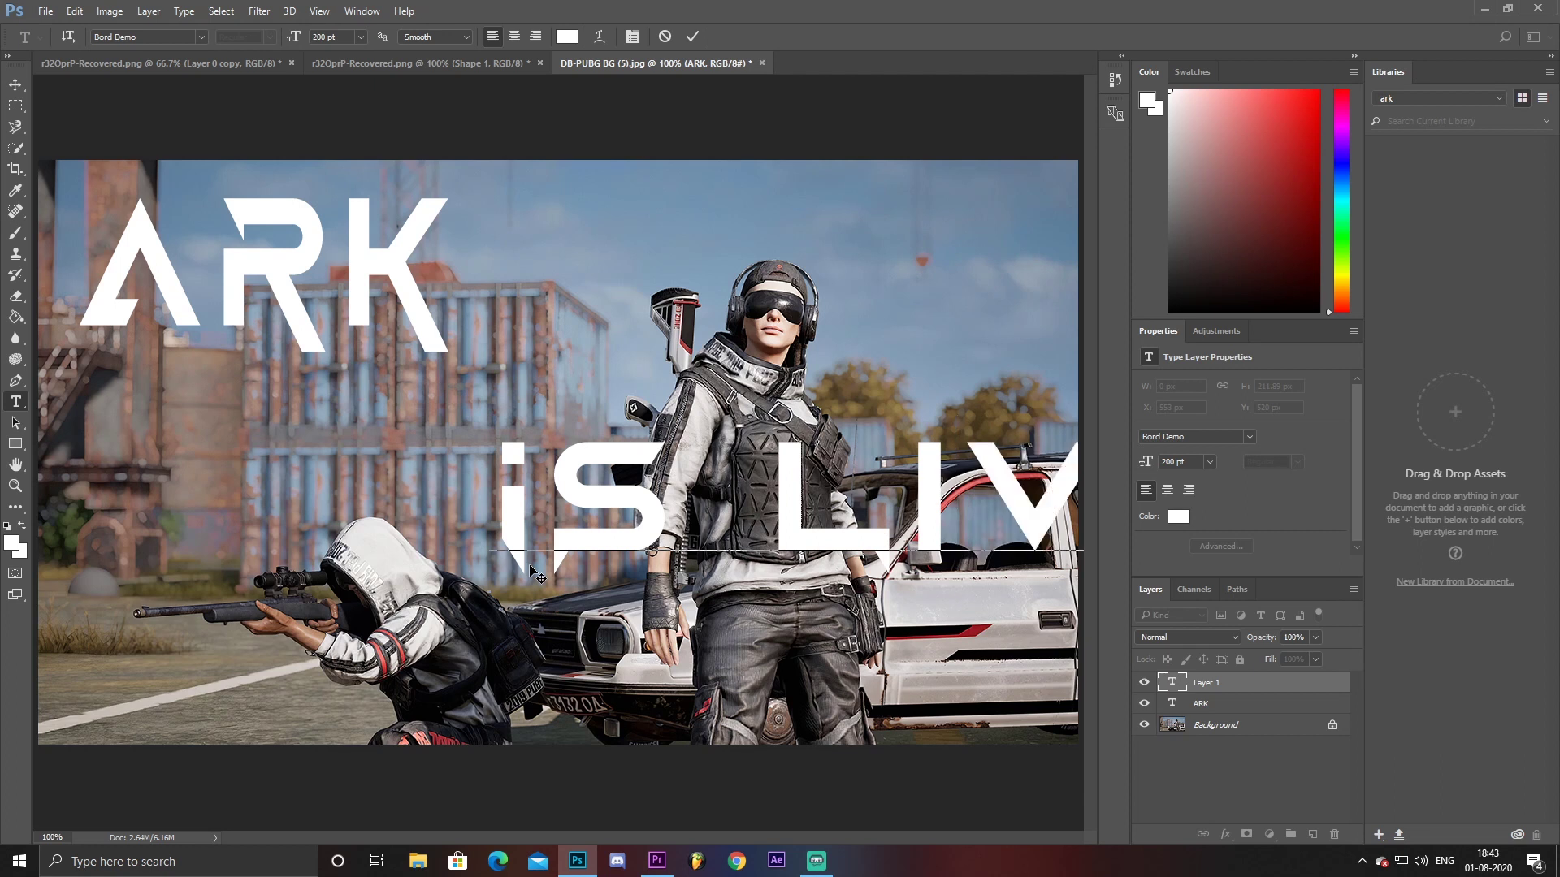
{"action": "key", "text": "ctrl+a"}
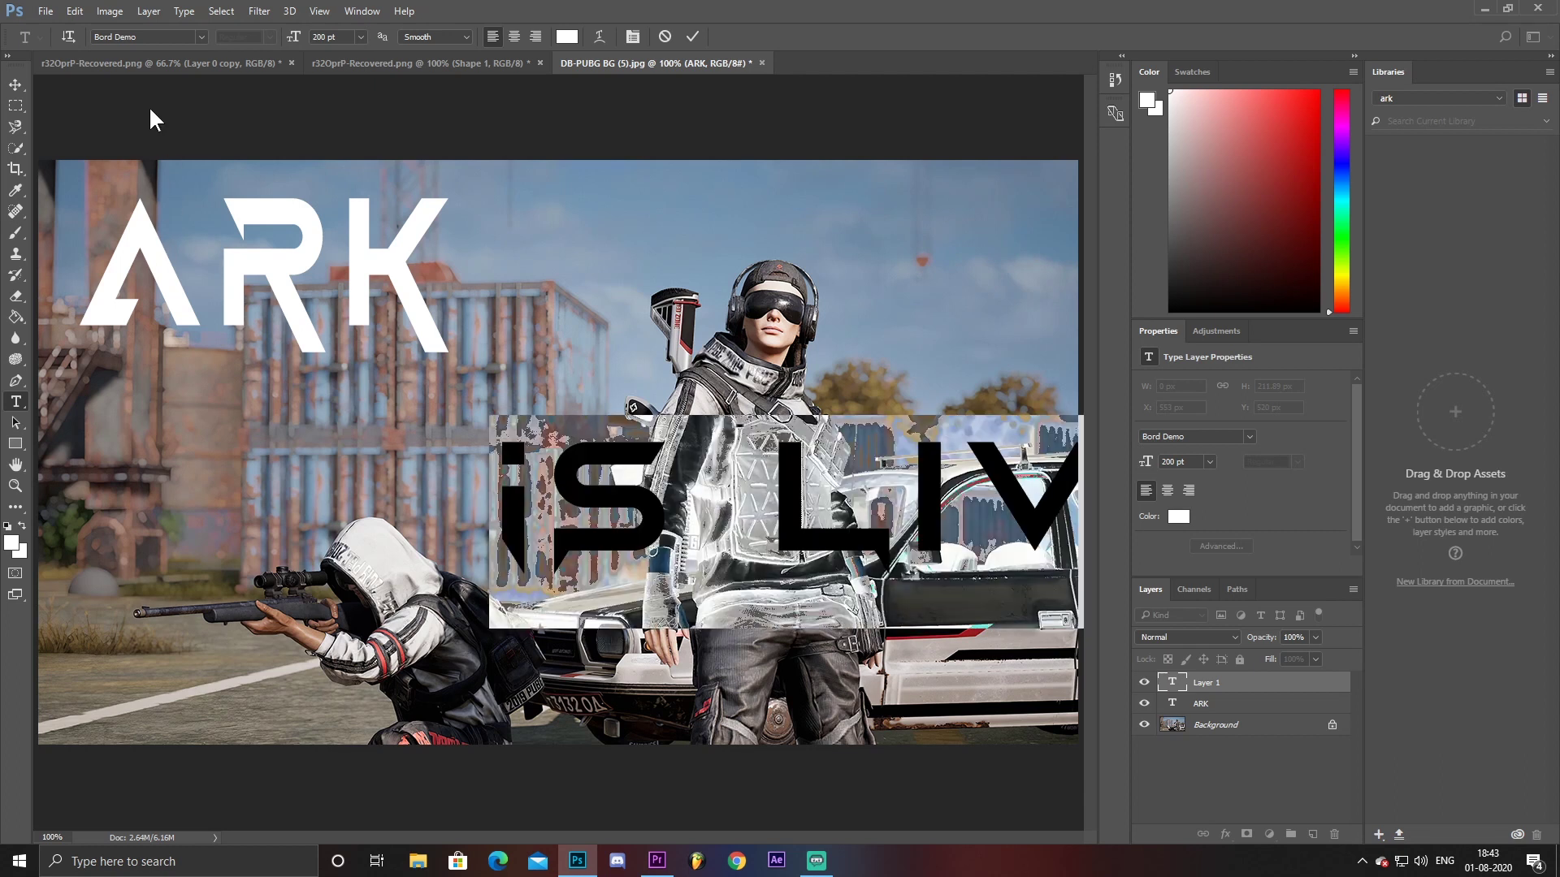
{"action": "left_click", "coordinate": [146, 39]}
{"action": "type", "text": "h"}
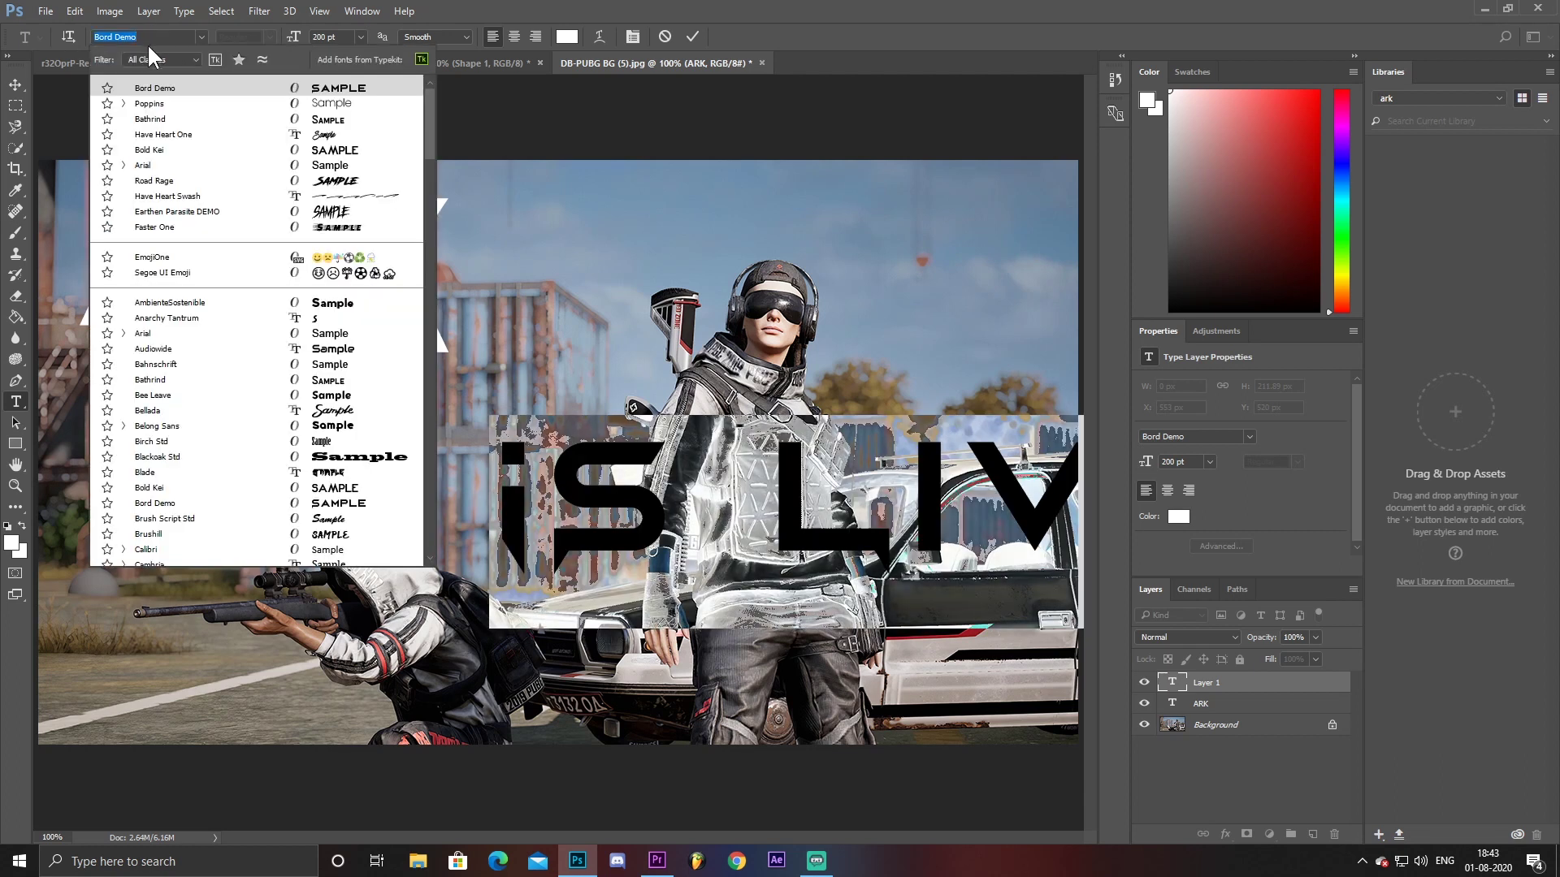
{"action": "type", "text": "ave"}
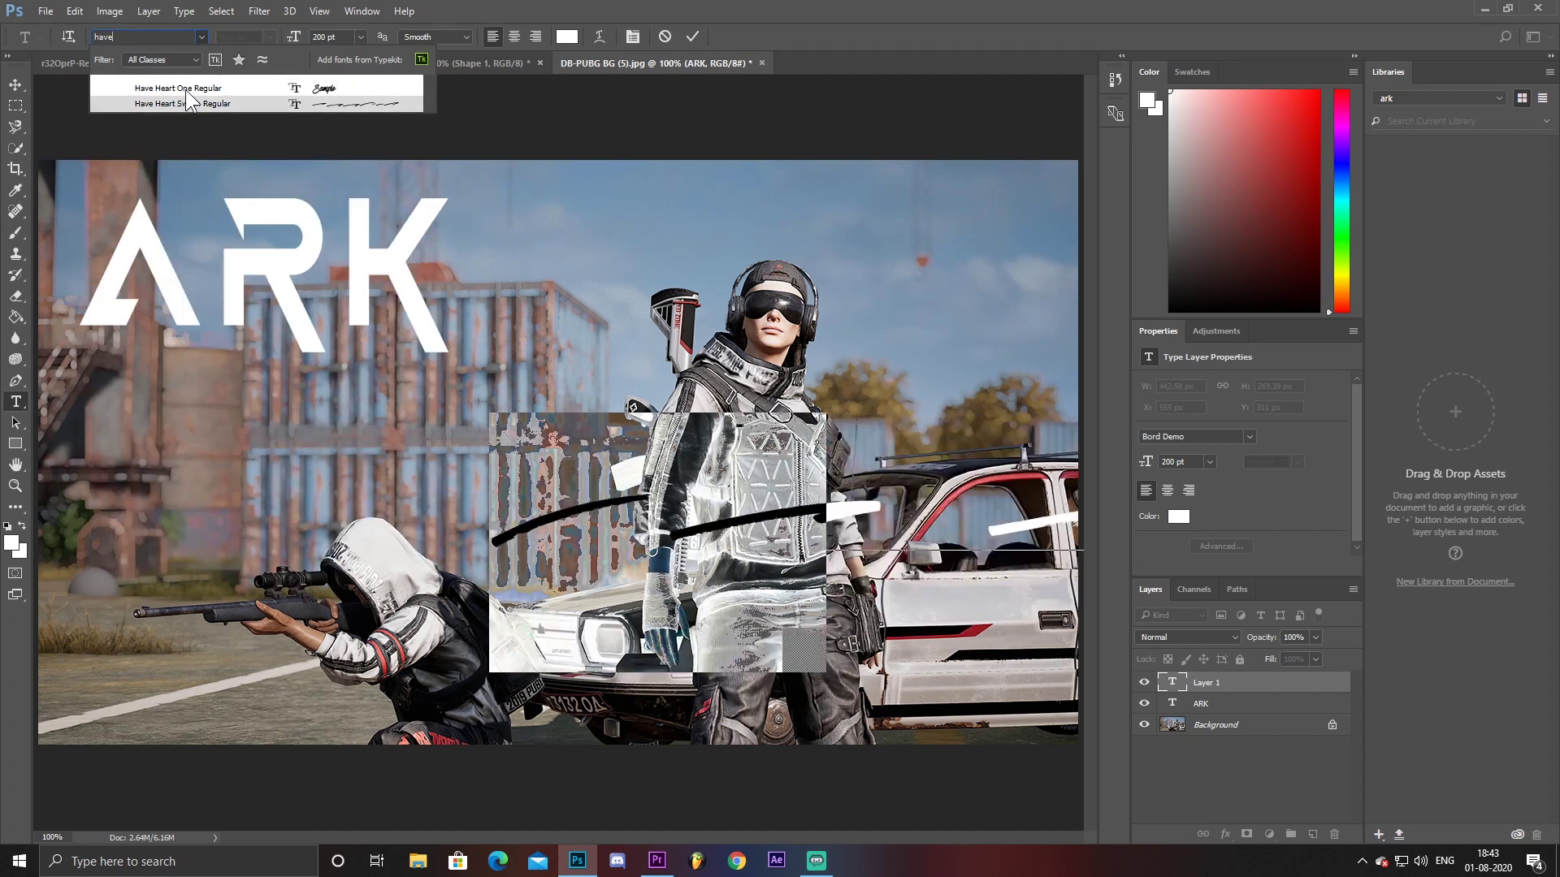
{"action": "left_click", "coordinate": [186, 91]}
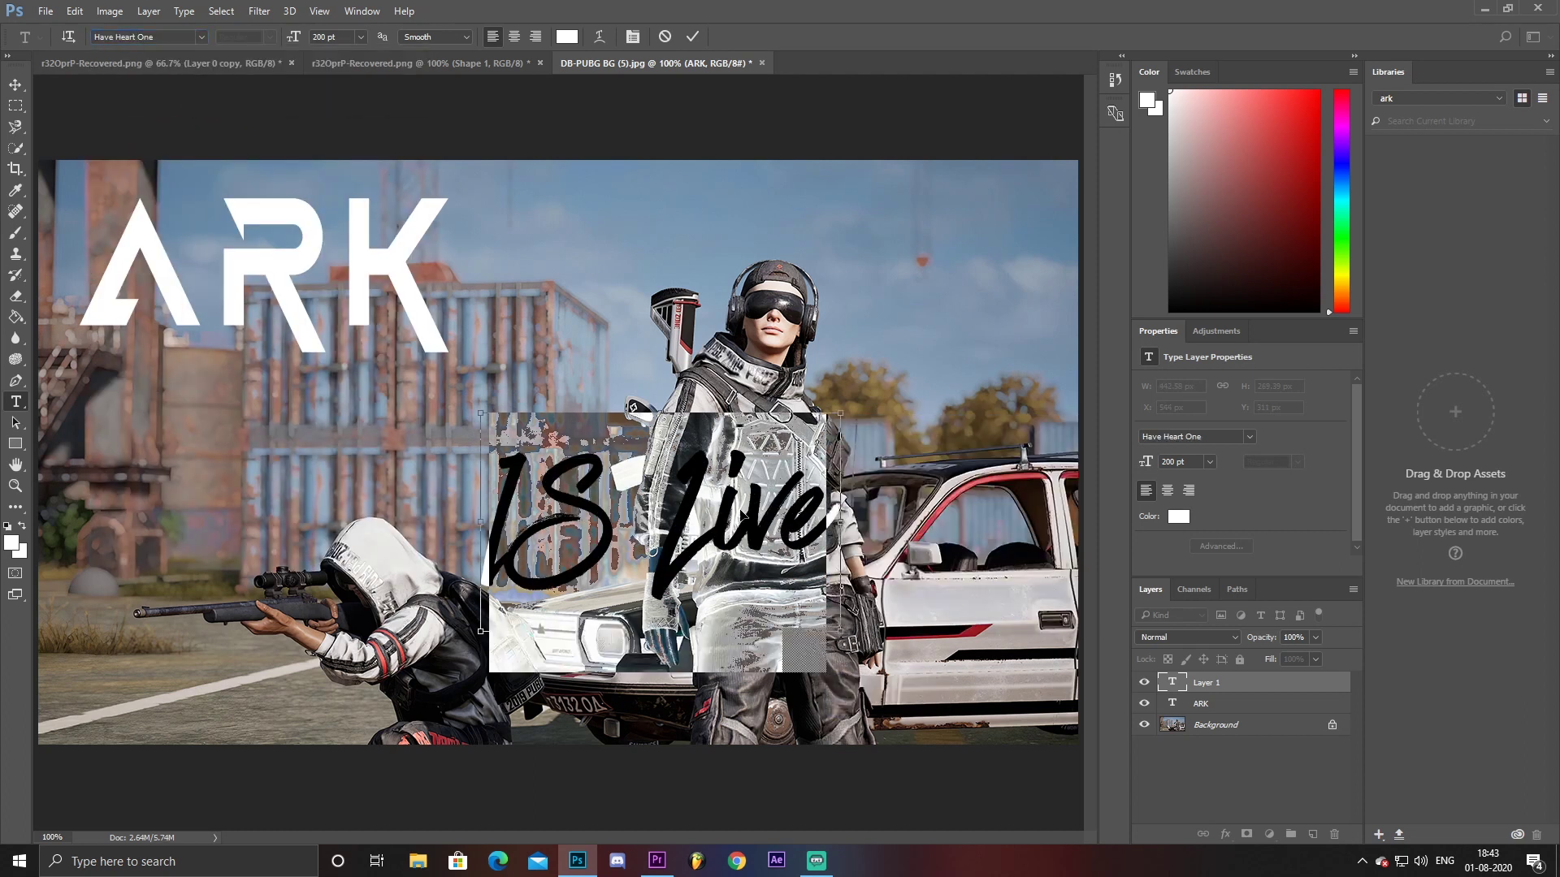
Correct the text so it reads 'Is Live'
{"action": "left_click", "coordinate": [586, 518]}
{"action": "key", "text": "BackSpace"}
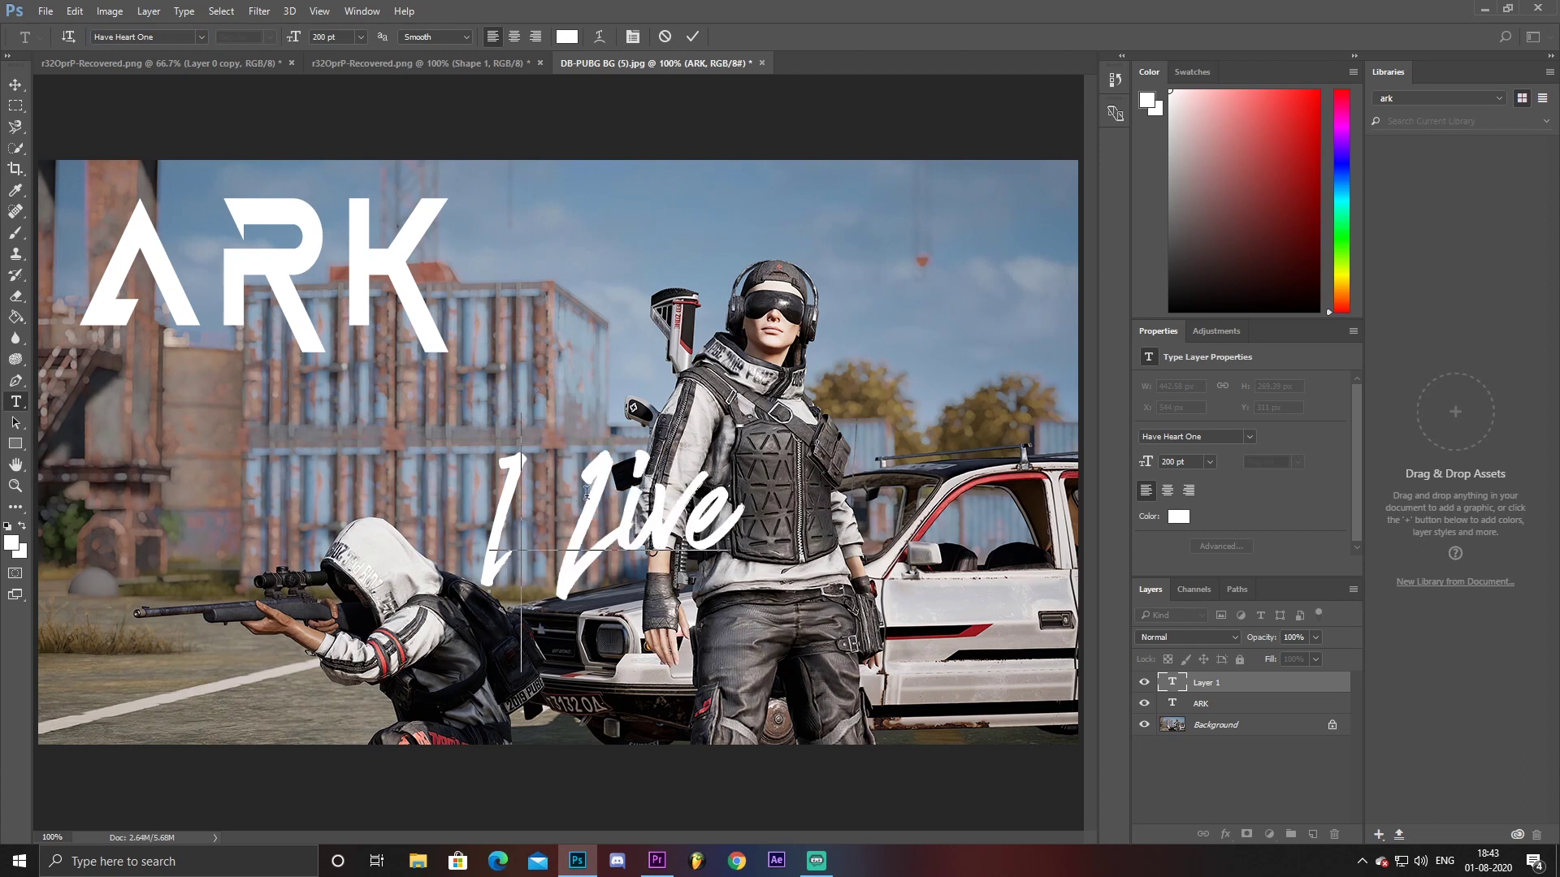
{"action": "type", "text": "sd"}
{"action": "key", "text": "BackSpace"}
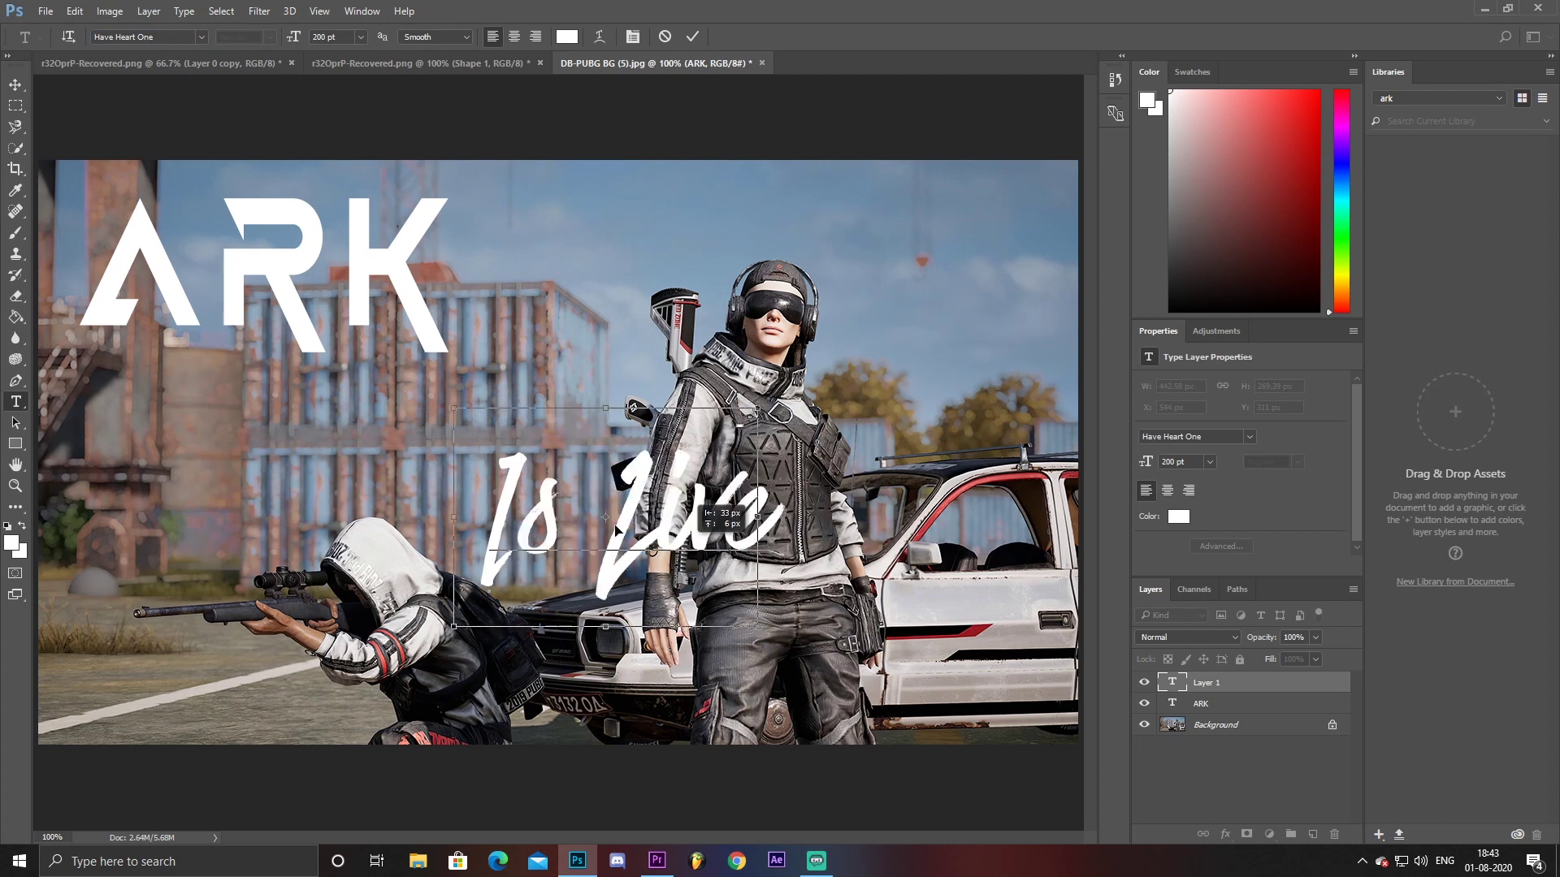
Shrink 'Is Live' to about 127 pt, place it under ARK, and commit
{"action": "left_click_drag", "start_coordinate": [622, 489], "coordinate": [321, 367]}
{"action": "left_click_drag", "start_coordinate": [490, 508], "coordinate": [377, 427]}
{"action": "left_click_drag", "start_coordinate": [319, 377], "coordinate": [405, 398]}
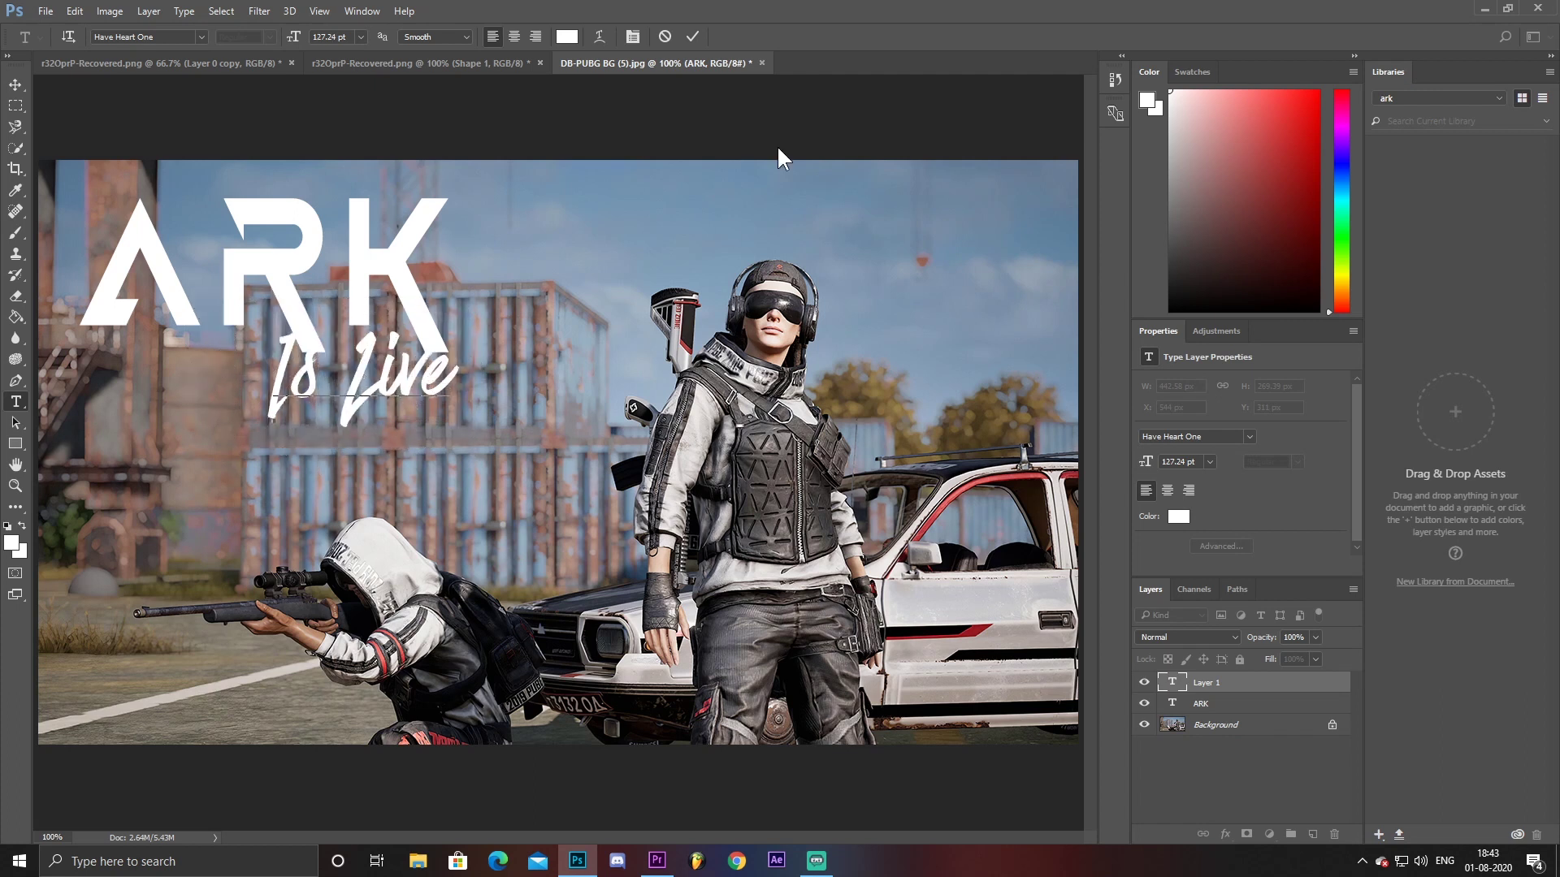
{"action": "left_click", "coordinate": [692, 36]}
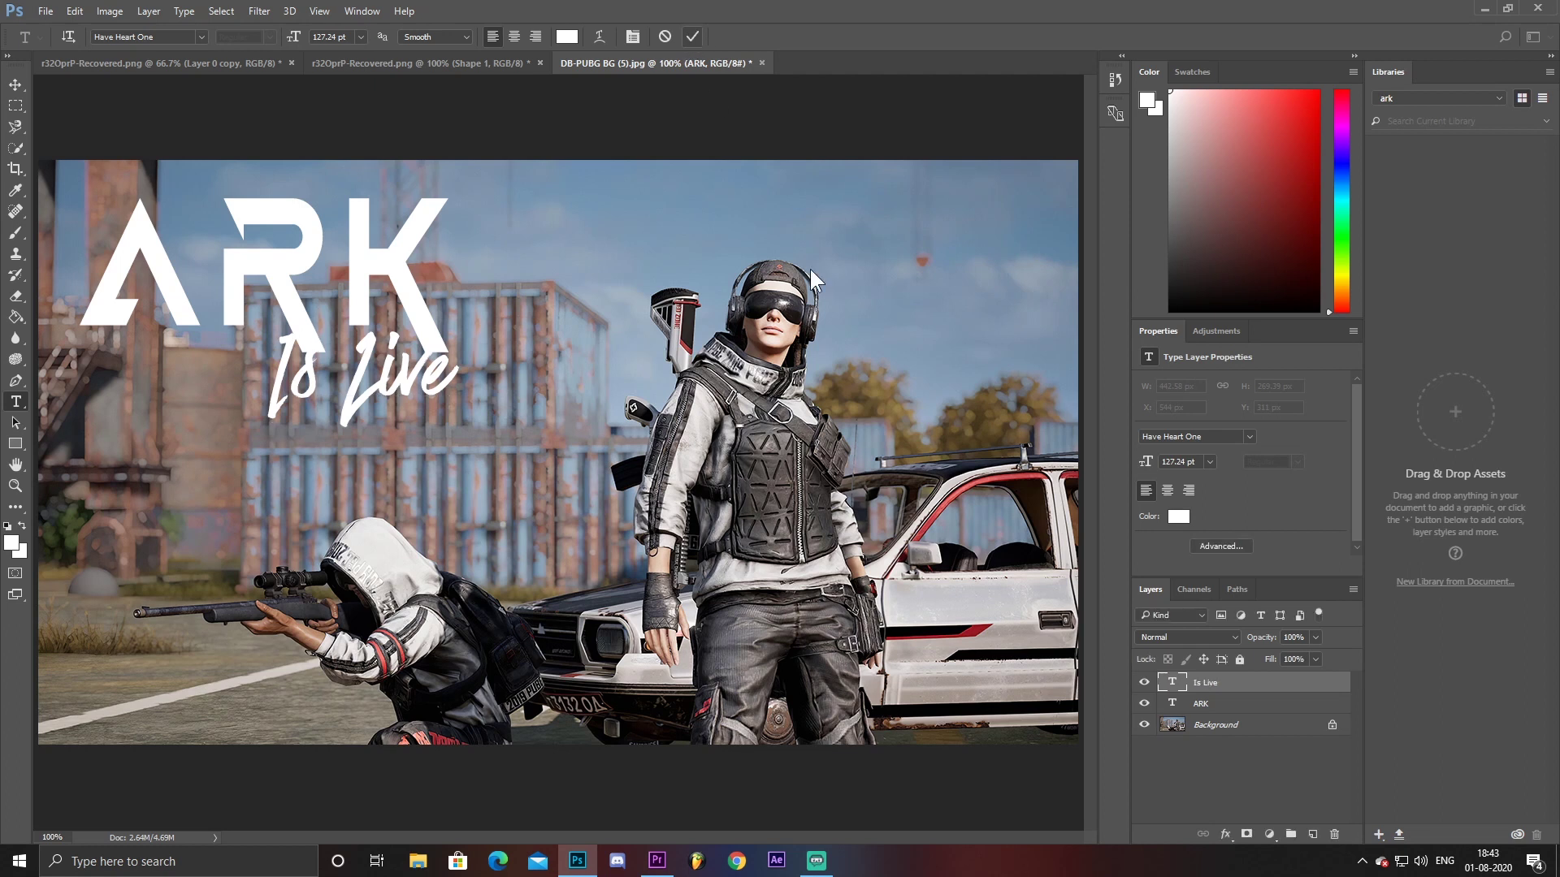
Raise the Background layer's contrast to about 44 using Brightness/Contrast
{"action": "left_click", "coordinate": [1246, 726]}
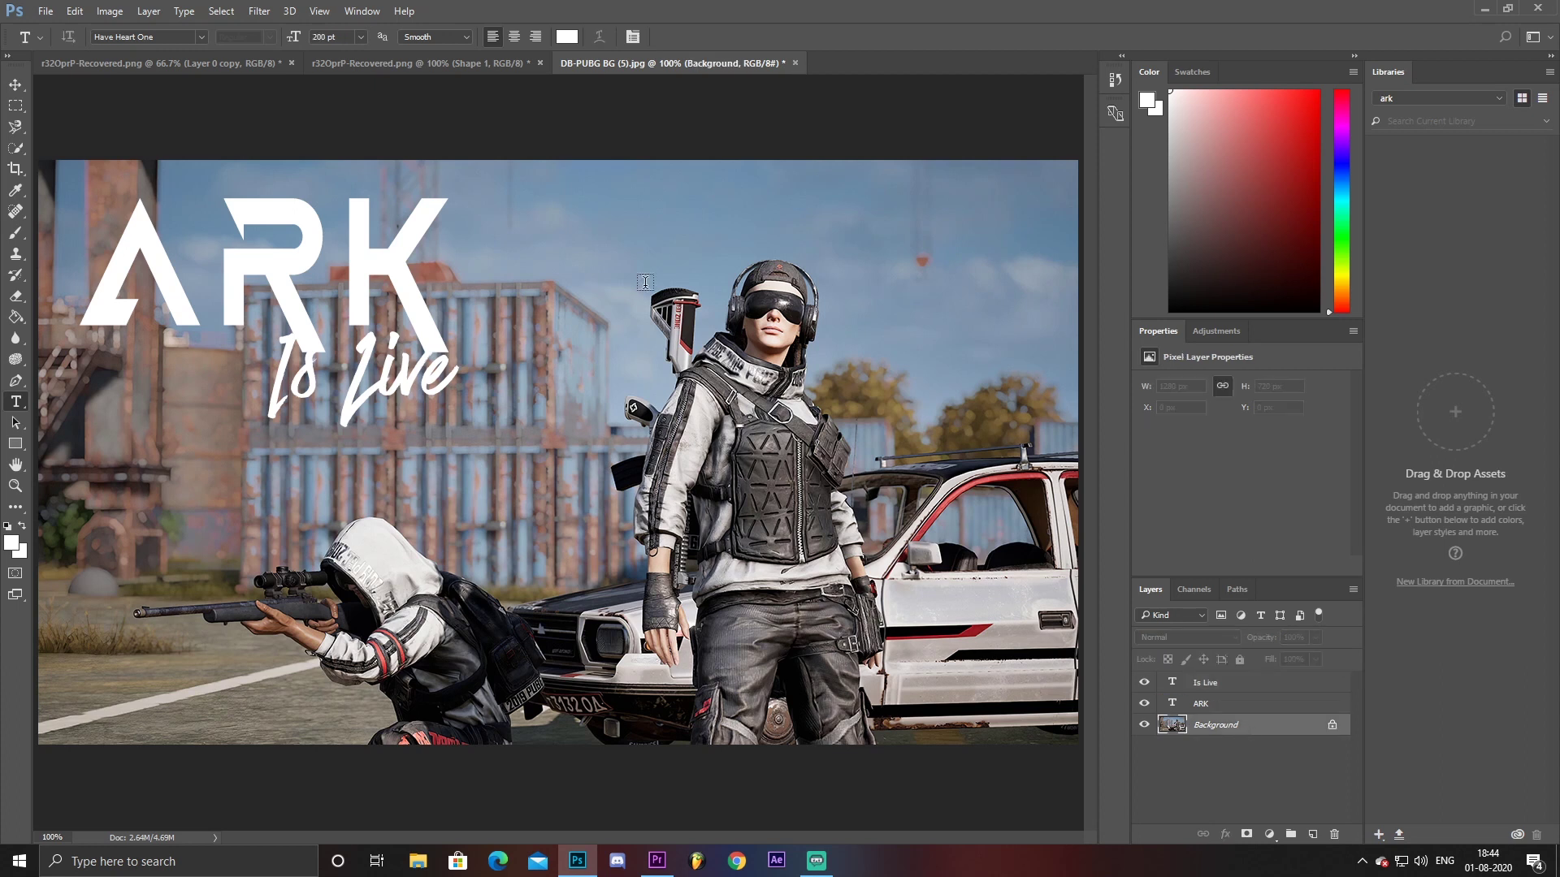
{"action": "left_click", "coordinate": [108, 11]}
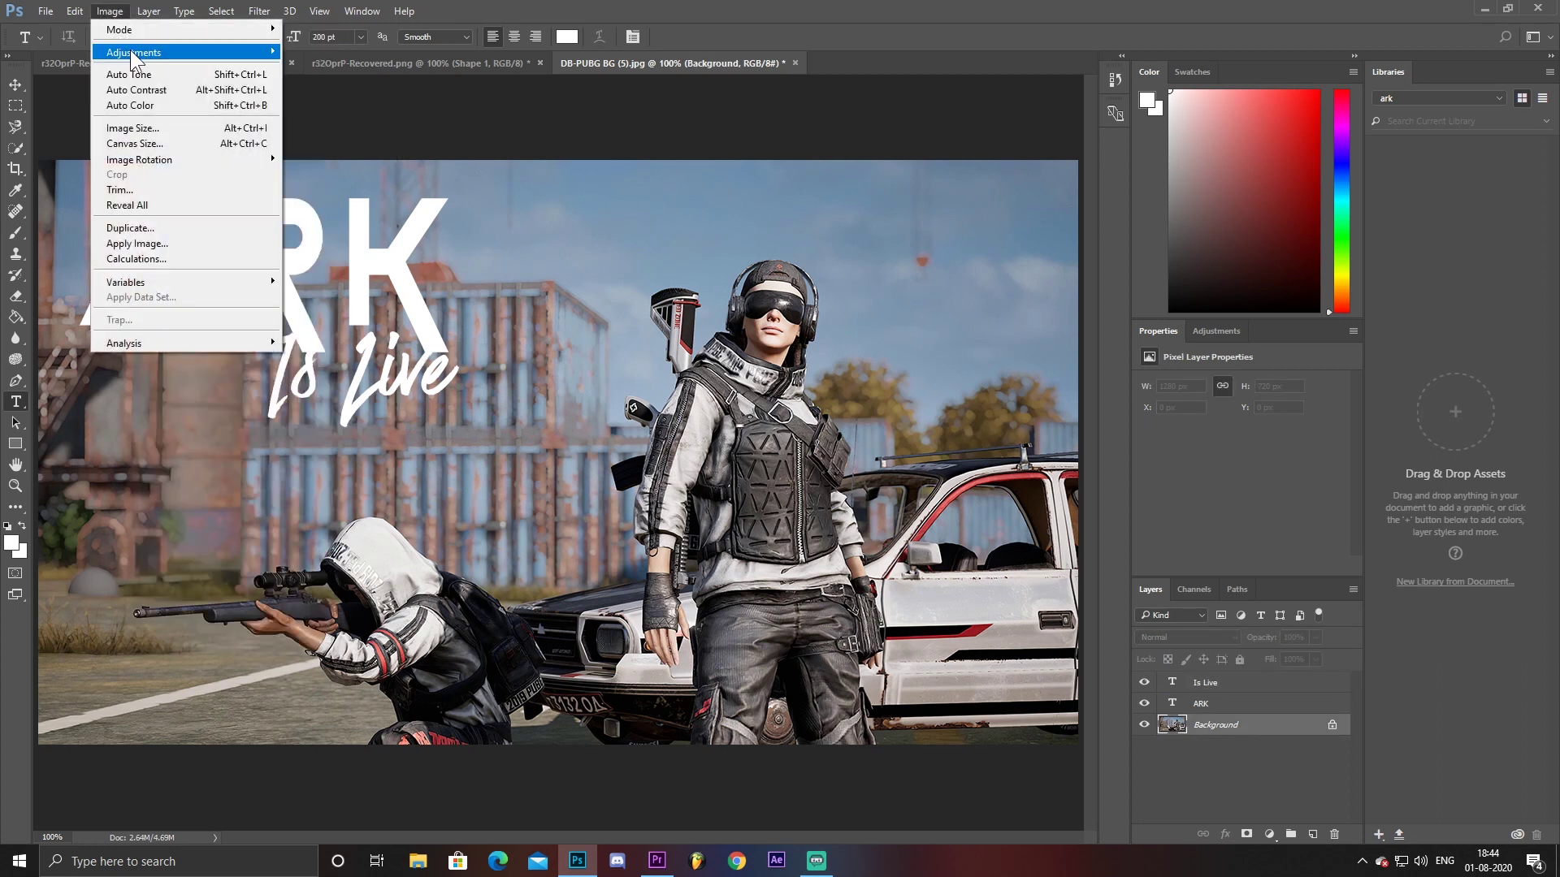
{"action": "mouse_move", "coordinate": [134, 52]}
{"action": "left_click", "coordinate": [379, 50]}
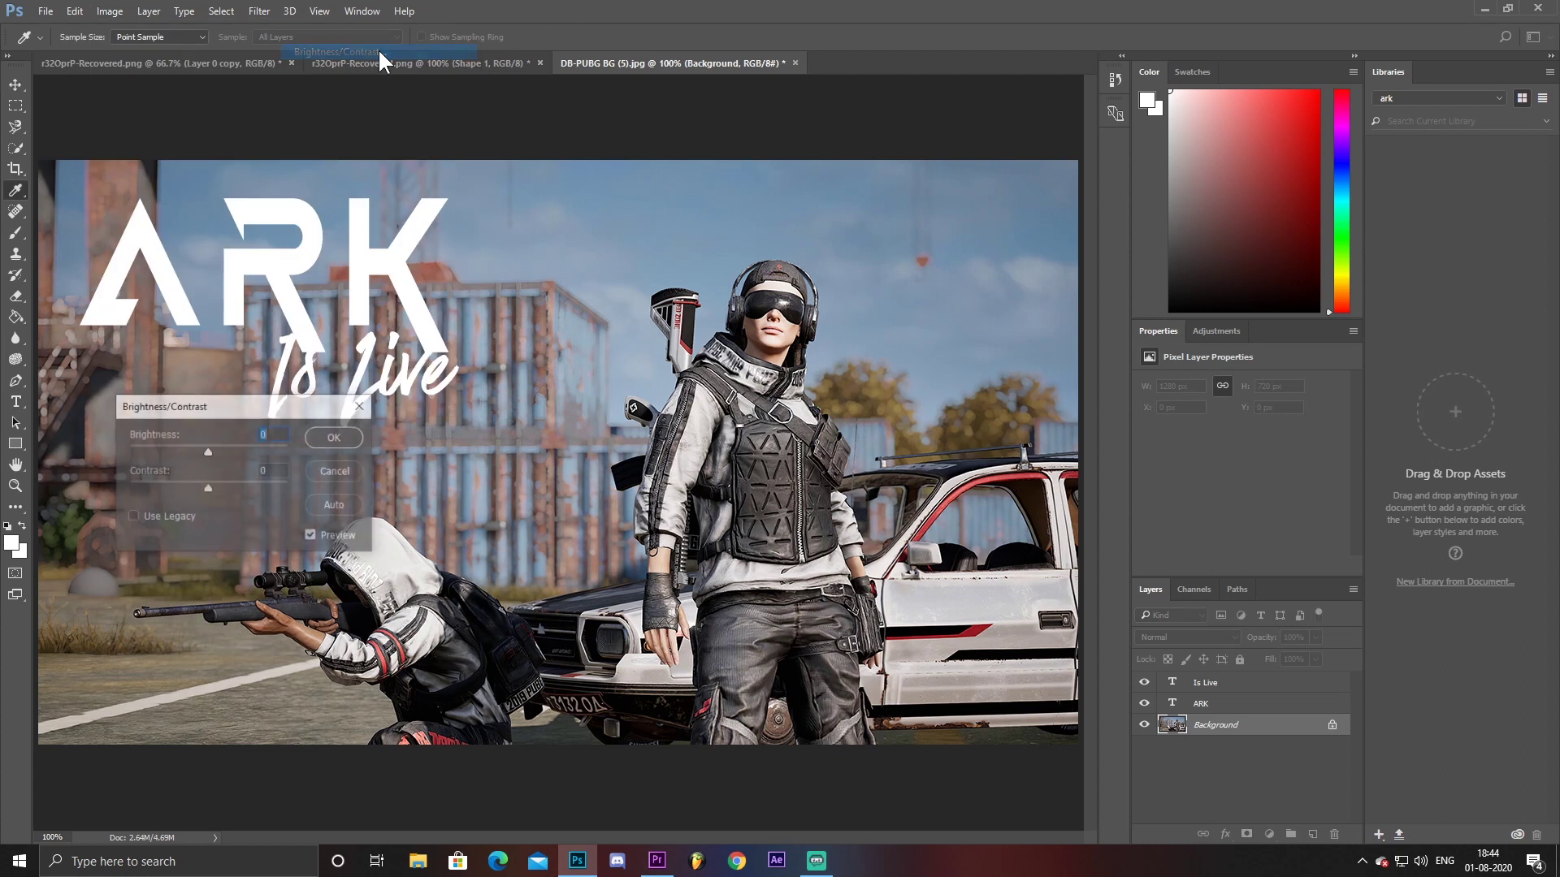
{"action": "left_click_drag", "start_coordinate": [225, 493], "coordinate": [258, 504]}
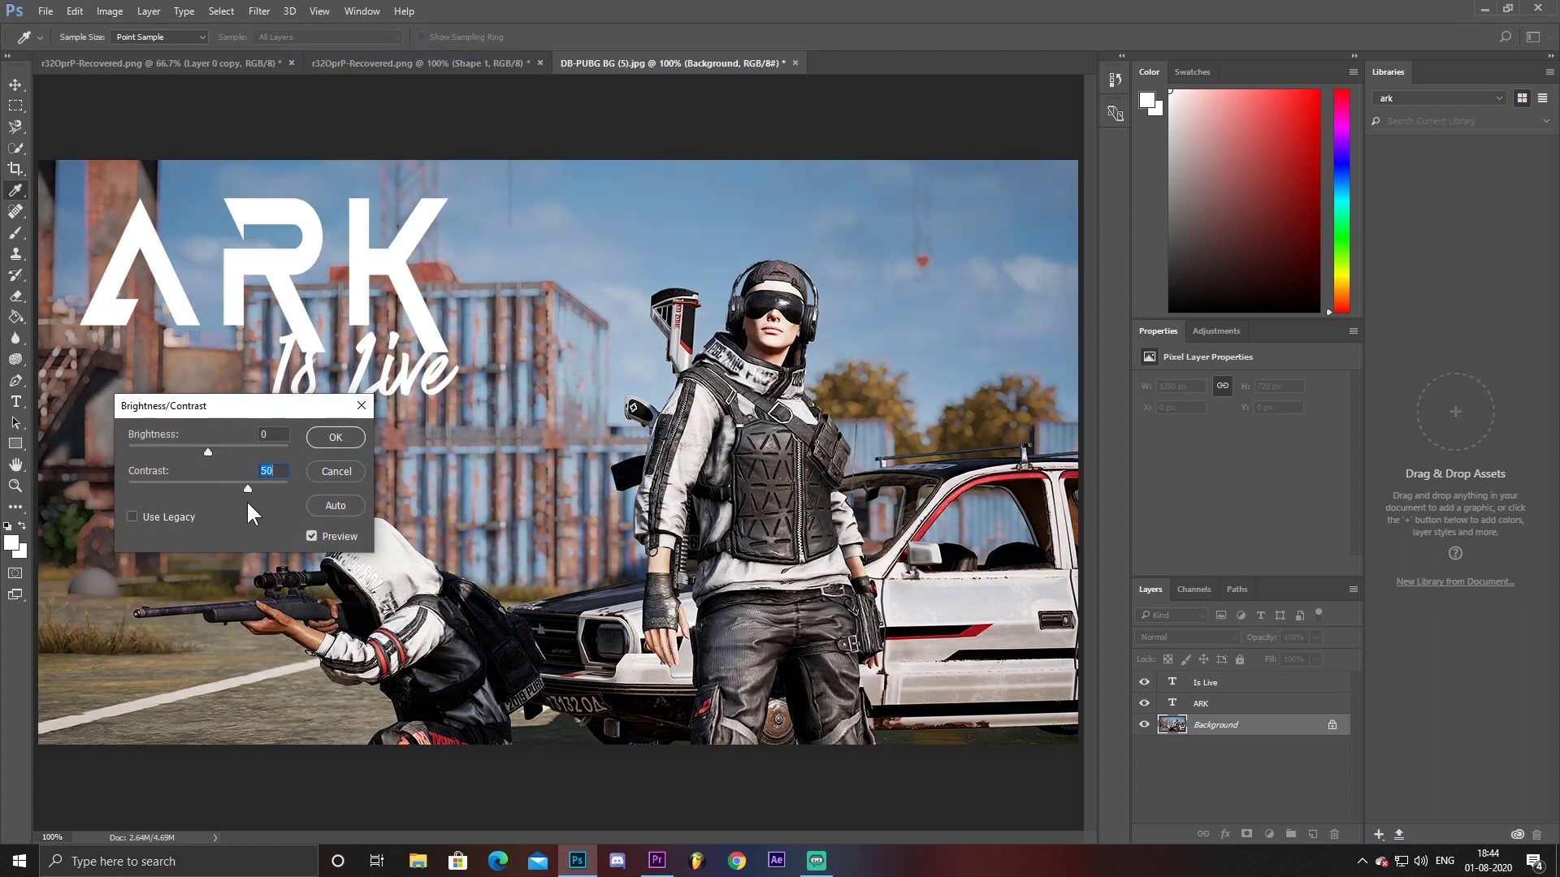
{"action": "left_click_drag", "start_coordinate": [245, 511], "coordinate": [234, 509]}
{"action": "mouse_move", "coordinate": [230, 494]}
{"action": "left_mouse_down"}
{"action": "mouse_move", "coordinate": [142, 502]}
{"action": "mouse_move", "coordinate": [285, 508]}
{"action": "mouse_move", "coordinate": [222, 508]}
{"action": "left_mouse_up"}
{"action": "left_click", "coordinate": [340, 443]}
{"action": "key", "text": "t"}
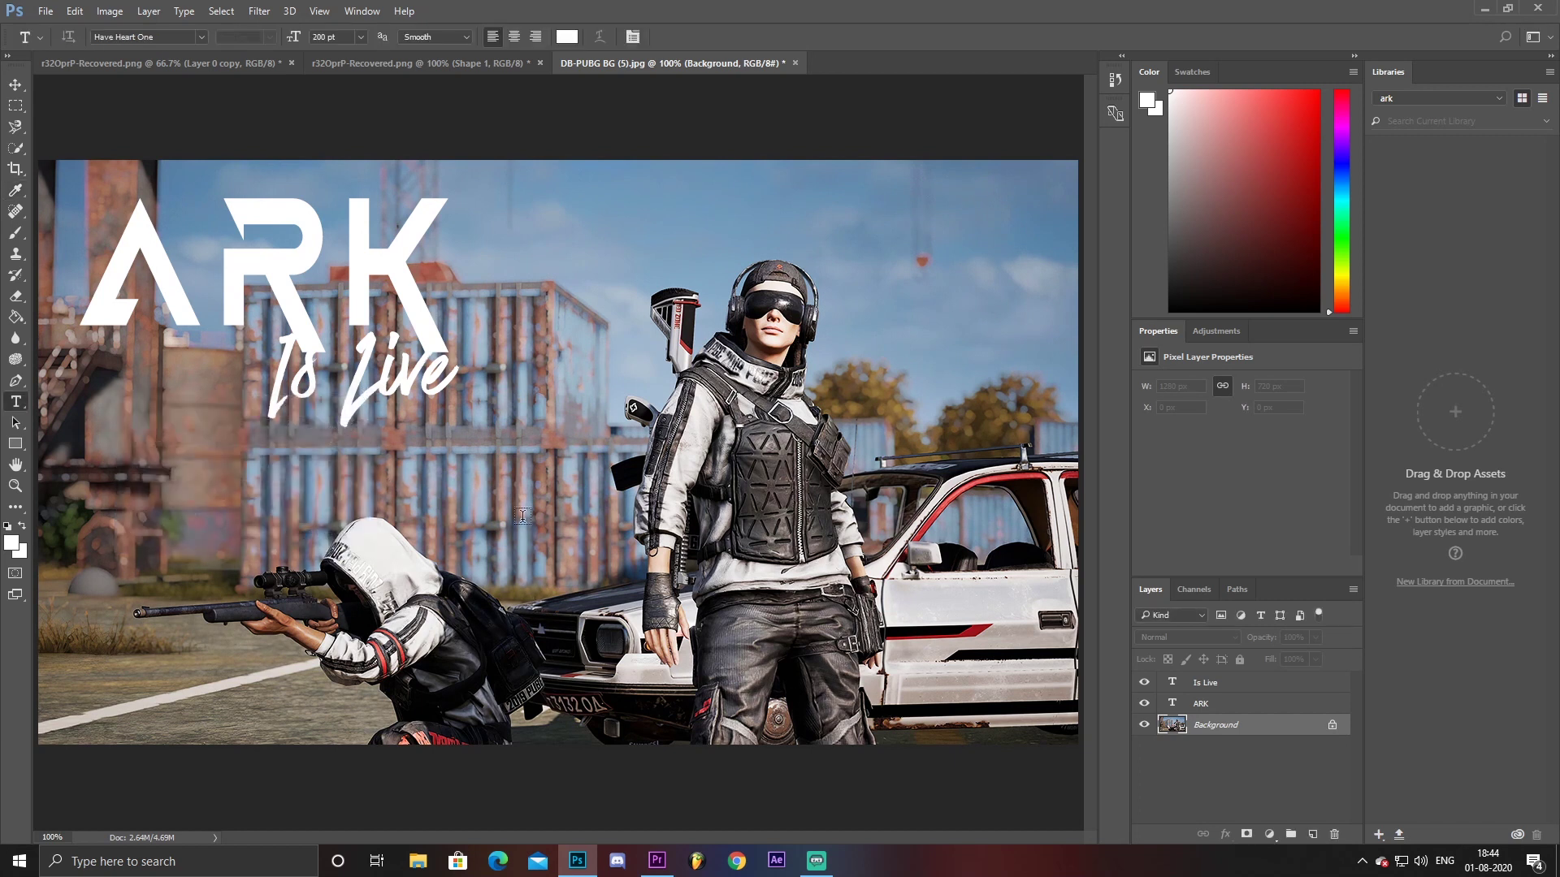
Place Embedded 'WhatsApp Image 2020-06-21 at 11.50.55 AM.jpeg' from Desktop > STREAMLABS
{"action": "left_click", "coordinate": [45, 13]}
{"action": "mouse_move", "coordinate": [61, 245]}
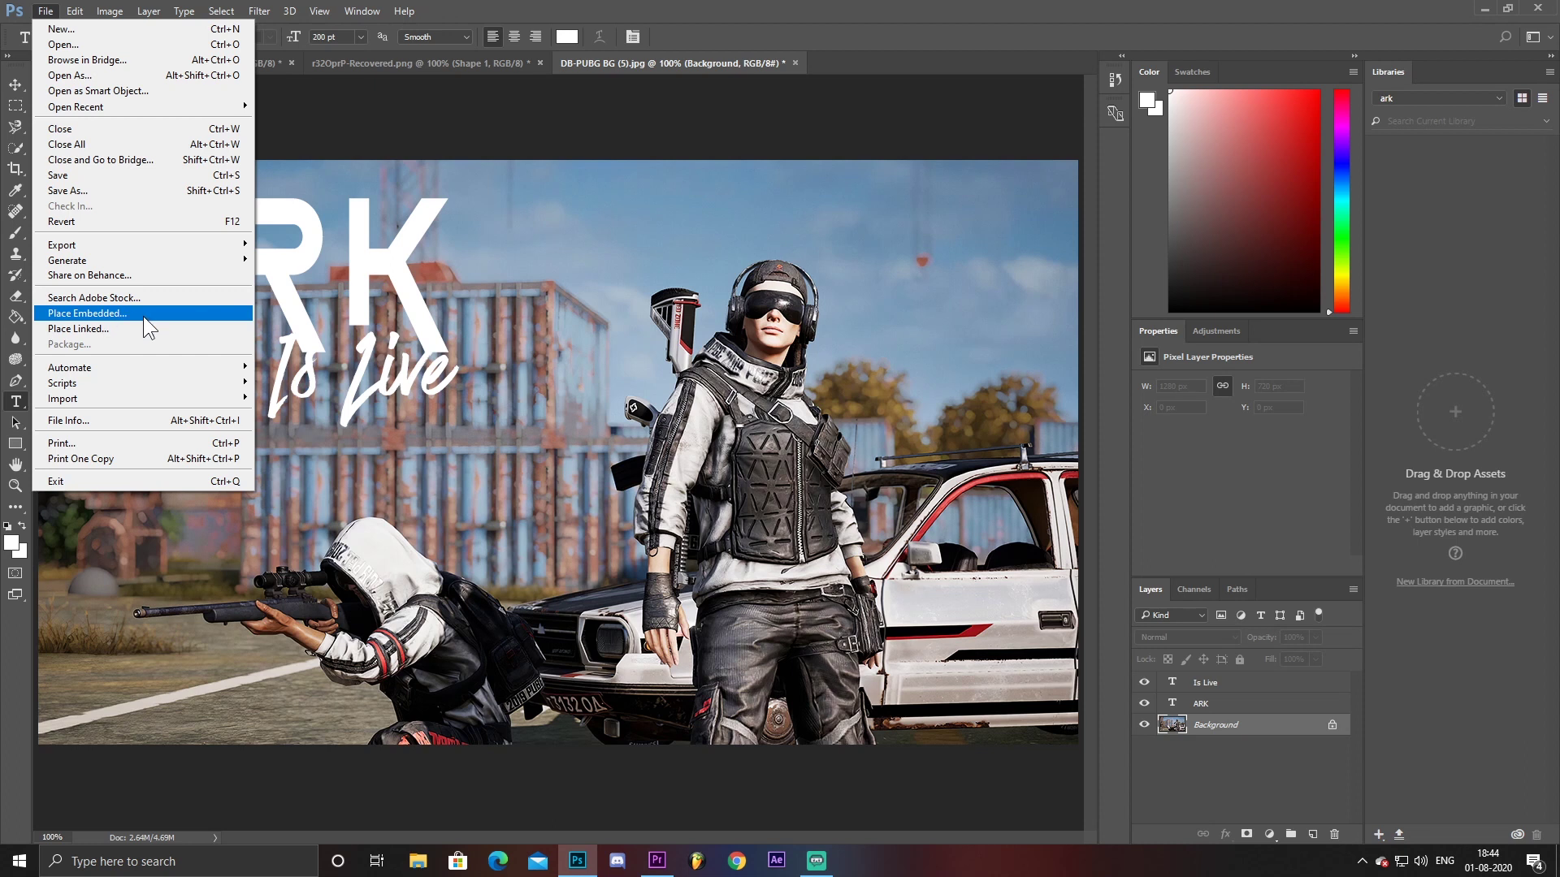
{"action": "left_click", "coordinate": [143, 315]}
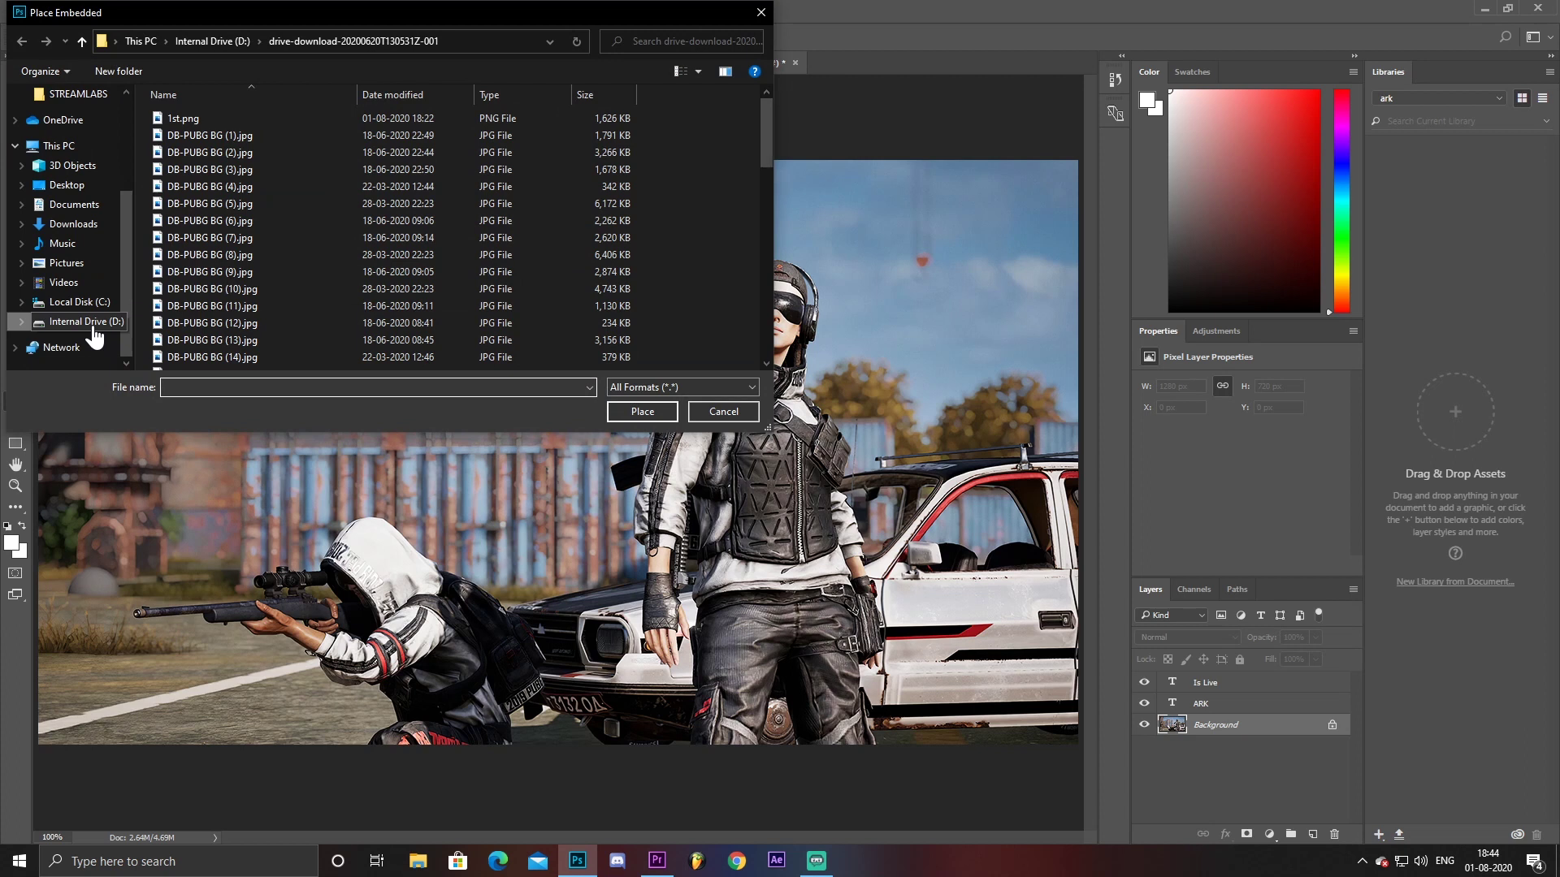
{"action": "left_click", "coordinate": [85, 322]}
{"action": "scroll", "coordinate": [82, 243], "scroll_direction": "up", "scroll_amount": 1}
{"action": "left_click", "coordinate": [67, 243]}
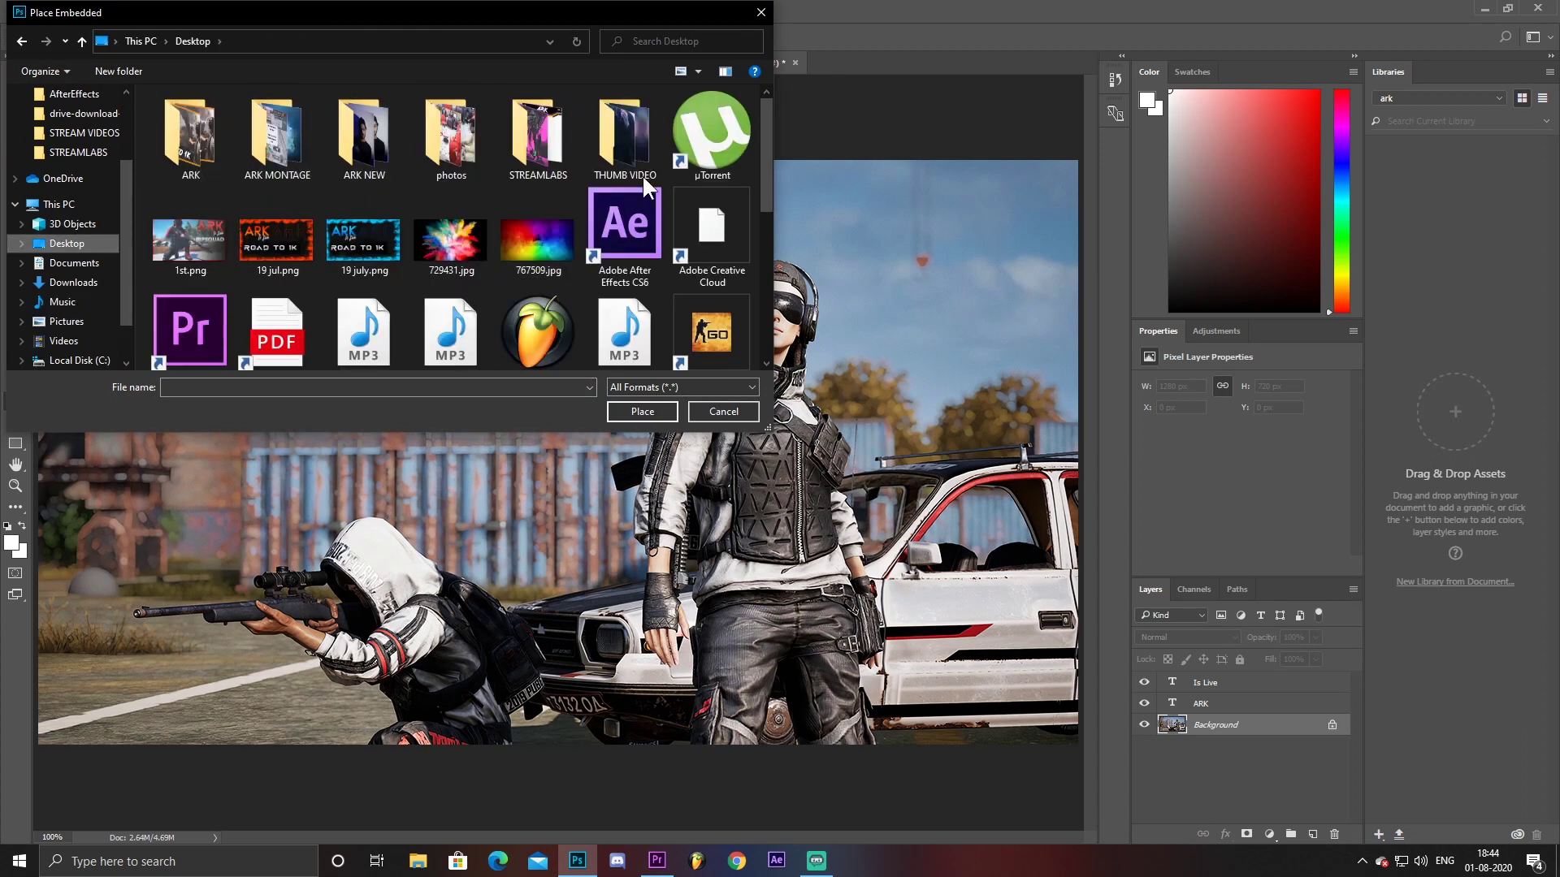
{"action": "left_click", "coordinate": [532, 138]}
{"action": "double_click", "coordinate": [533, 138]}
{"action": "scroll", "coordinate": [500, 244], "scroll_direction": "down", "scroll_amount": 5}
{"action": "scroll", "coordinate": [504, 242], "scroll_direction": "down", "scroll_amount": 5}
{"action": "left_click", "coordinate": [183, 203]}
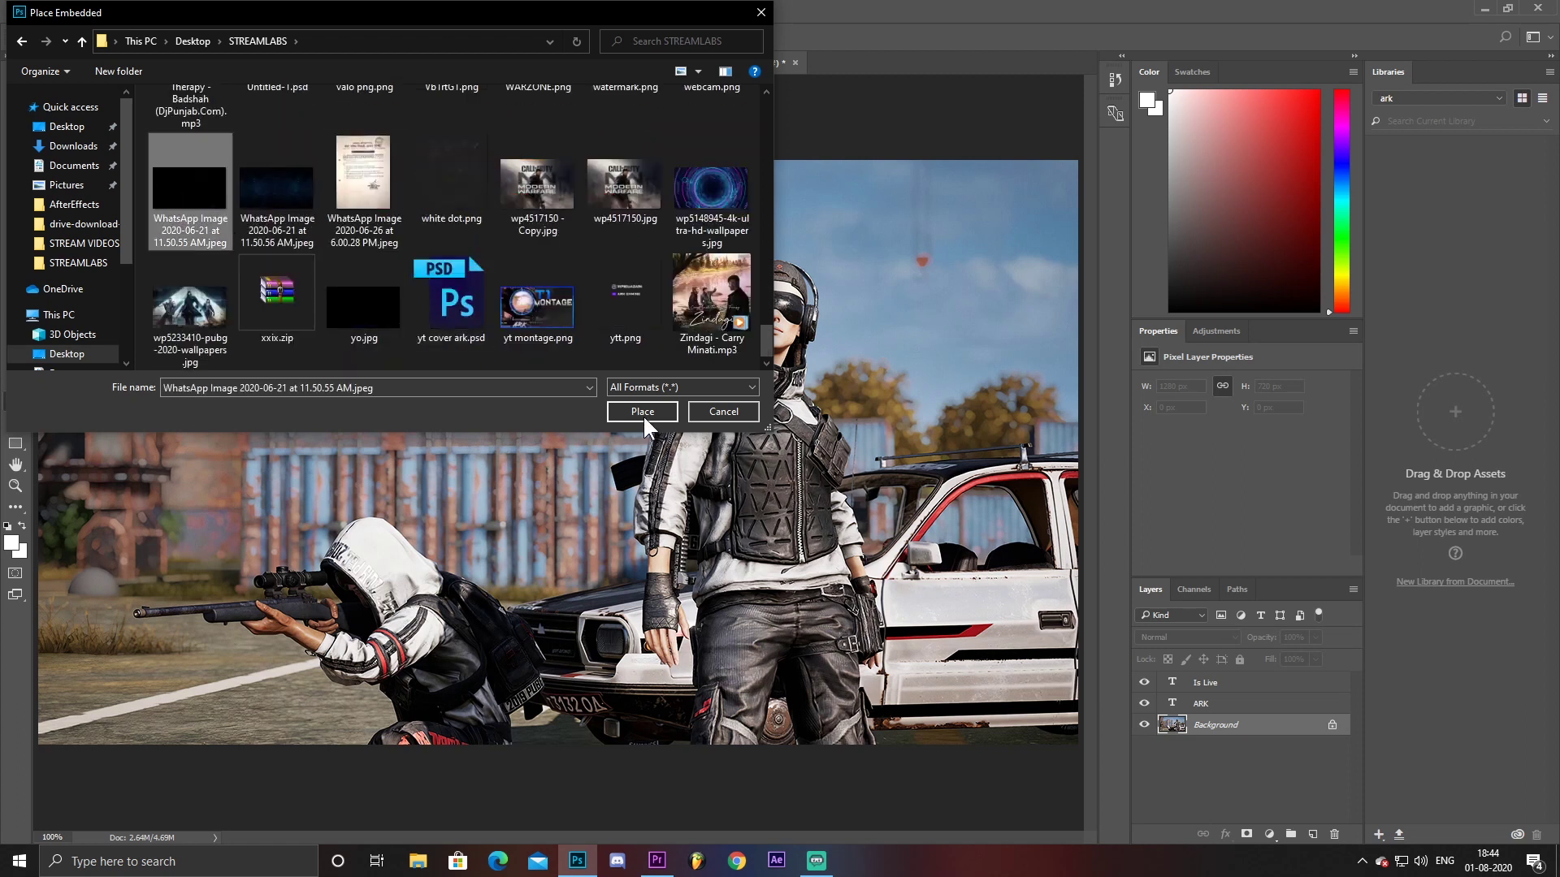
{"action": "left_click", "coordinate": [643, 412]}
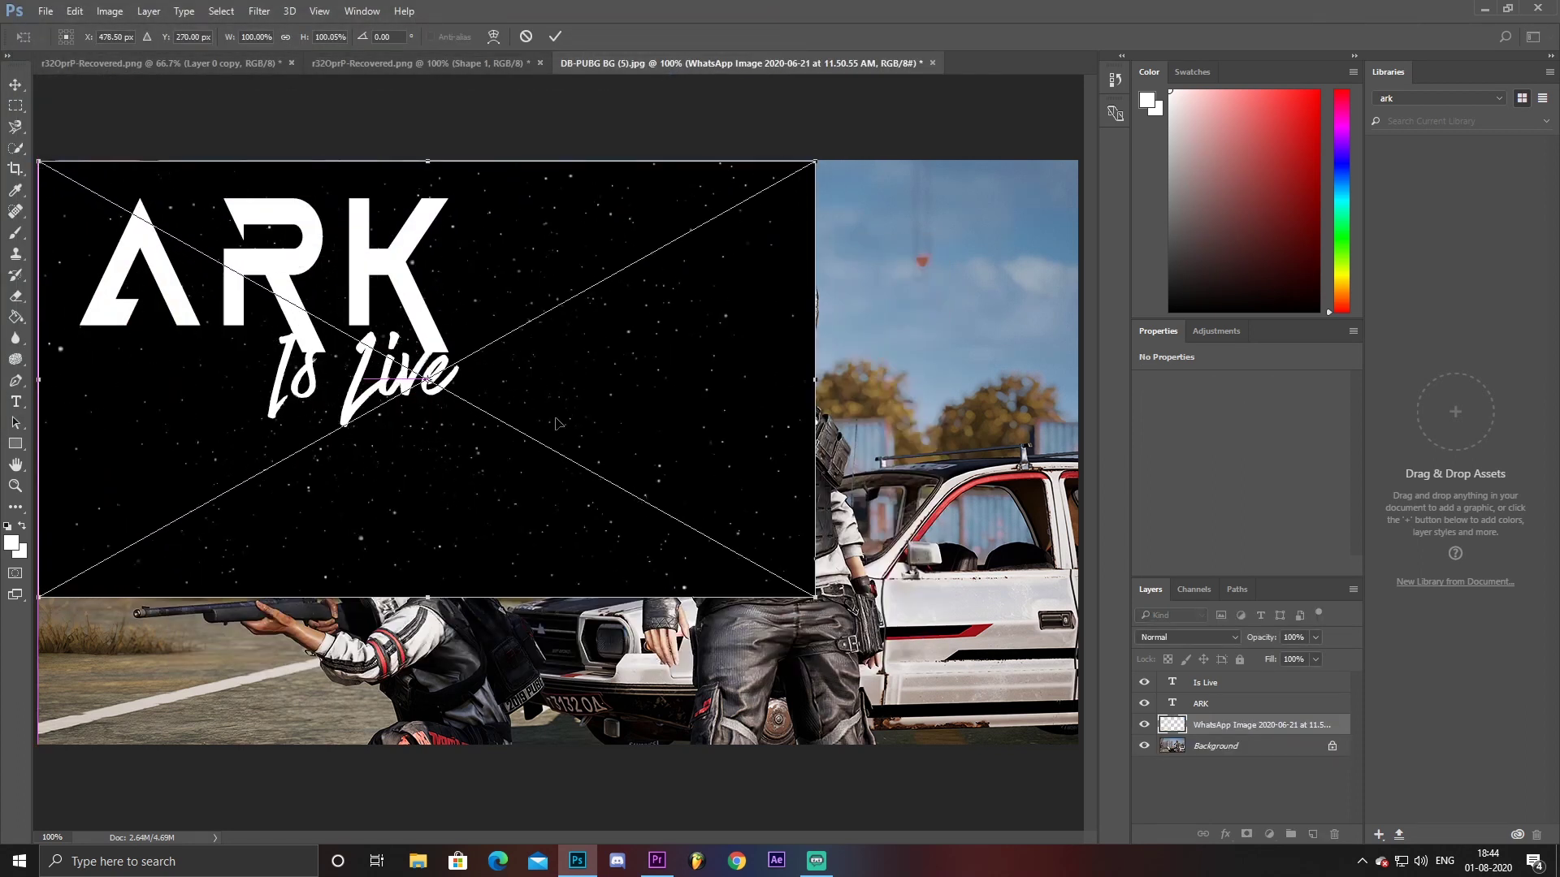
Scale the star image to cover the canvas and set its blend mode to Linear Dodge (Add)
{"action": "left_click_drag", "start_coordinate": [816, 599], "coordinate": [1078, 744]}
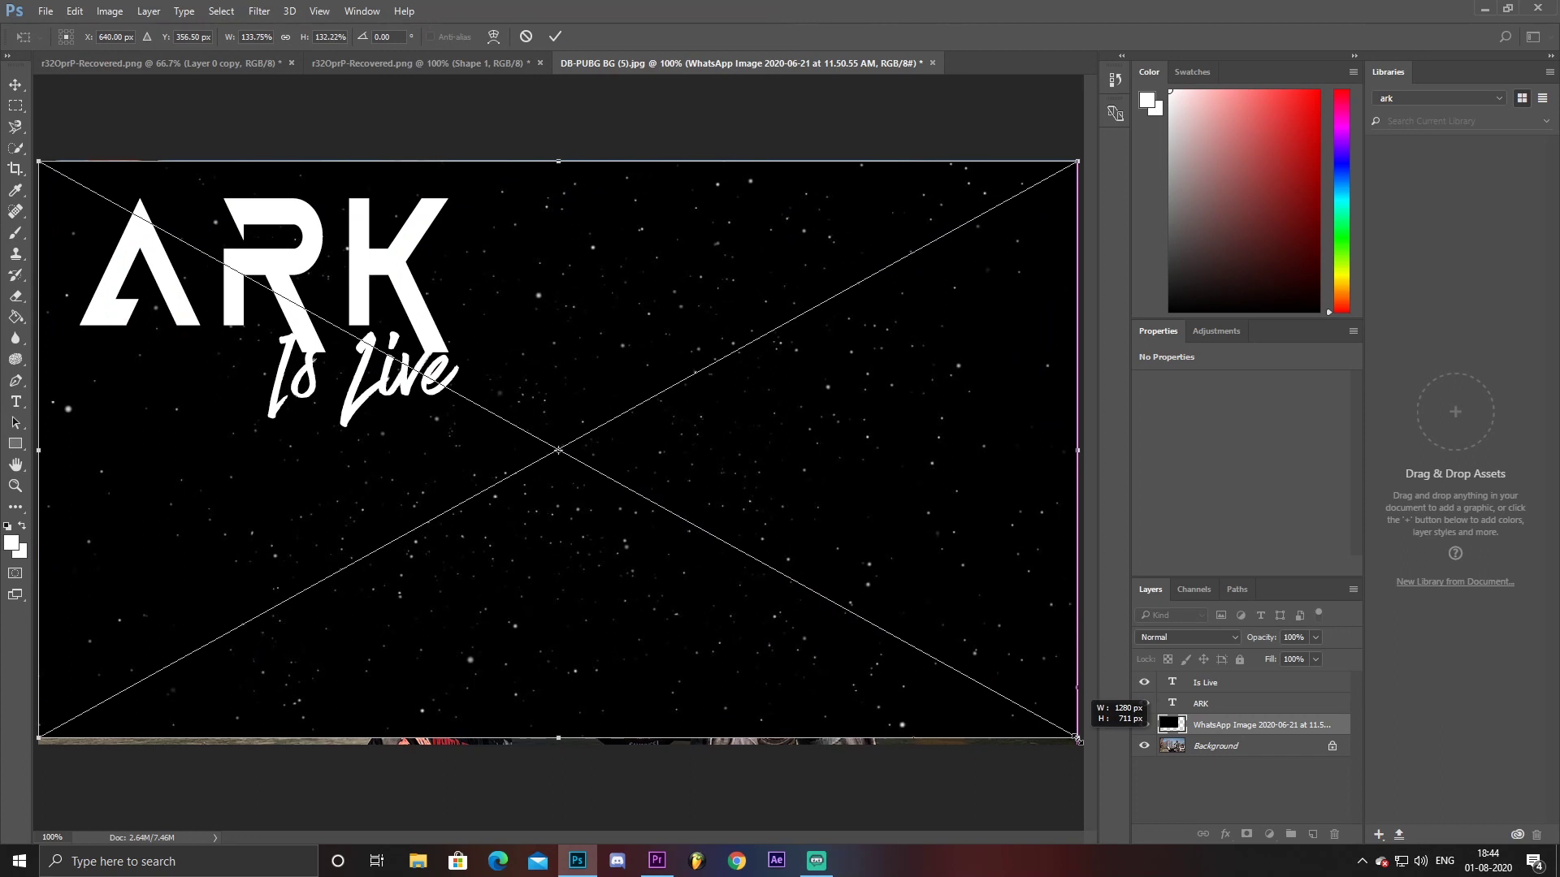
{"action": "left_click", "coordinate": [549, 36]}
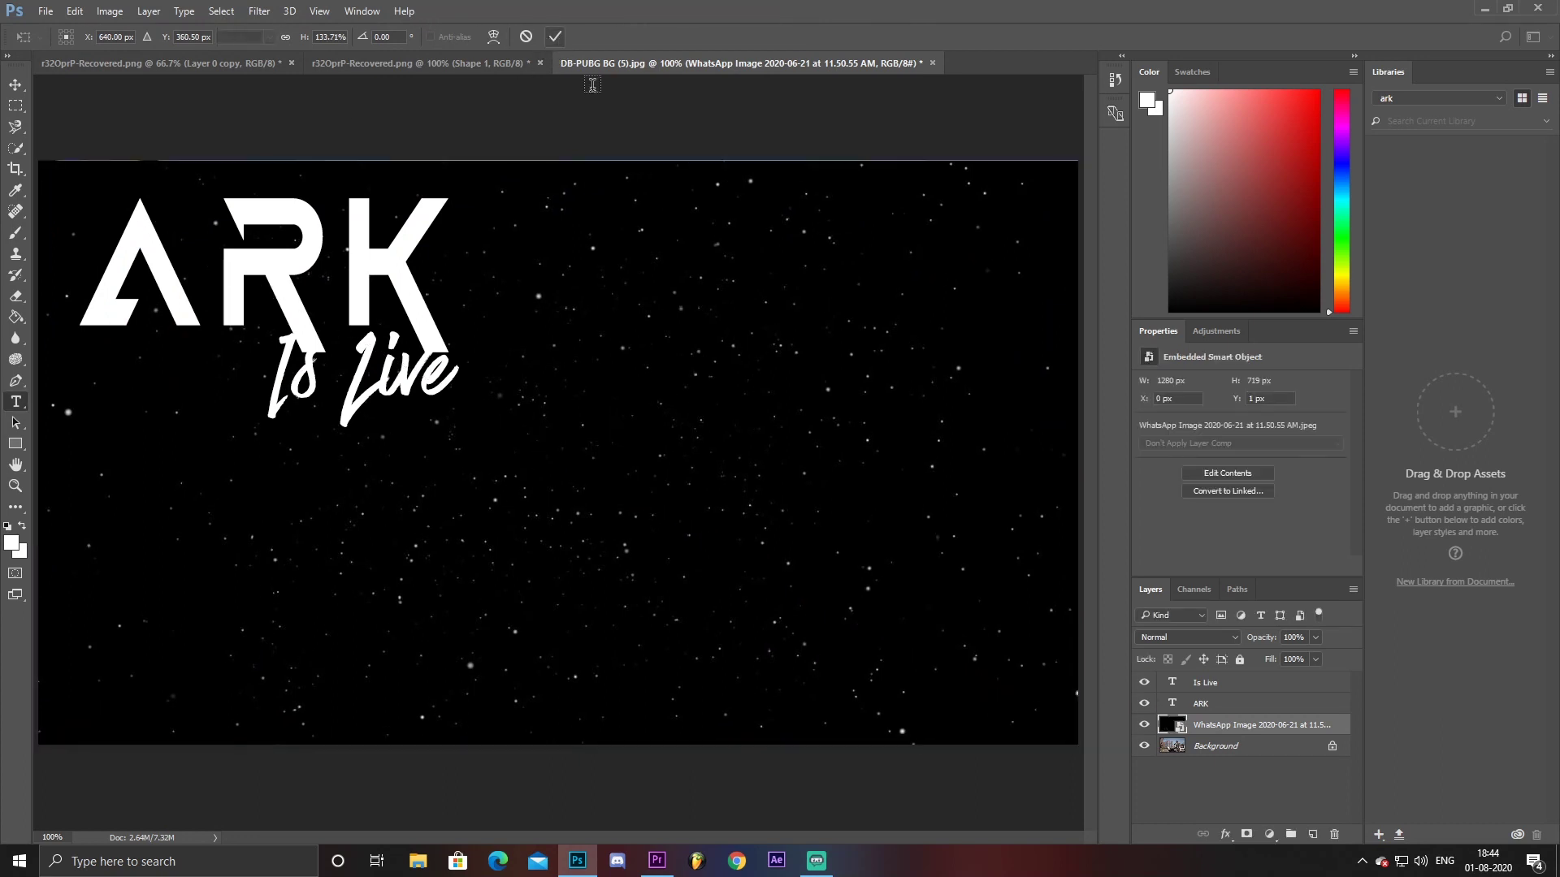
{"action": "left_click", "coordinate": [1334, 763]}
{"action": "left_click", "coordinate": [1261, 727]}
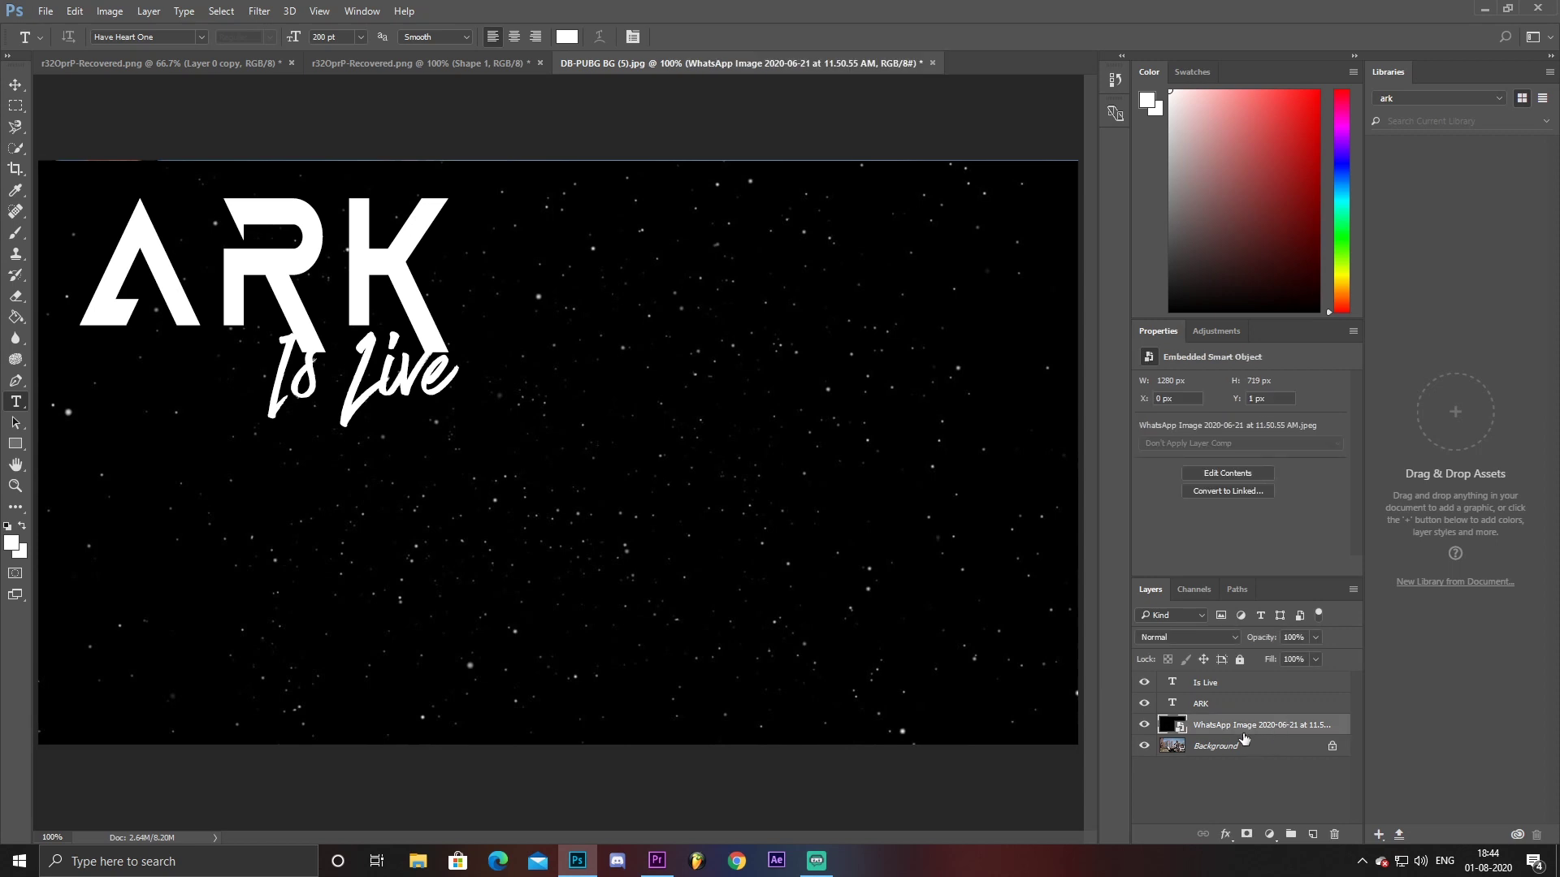
{"action": "left_click", "coordinate": [1231, 636]}
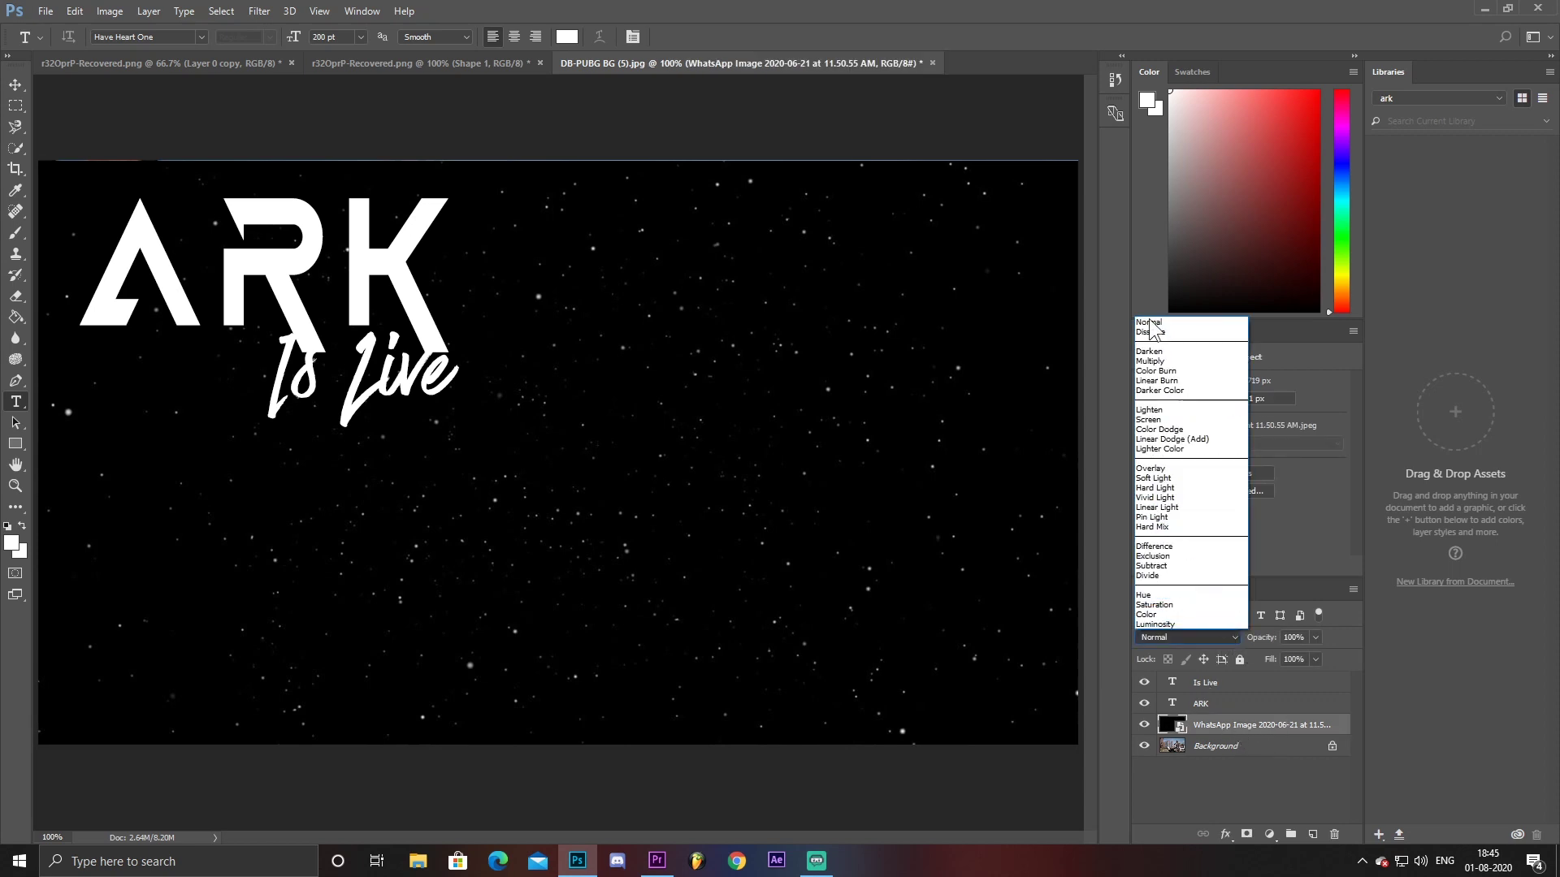
{"action": "left_click", "coordinate": [1193, 439]}
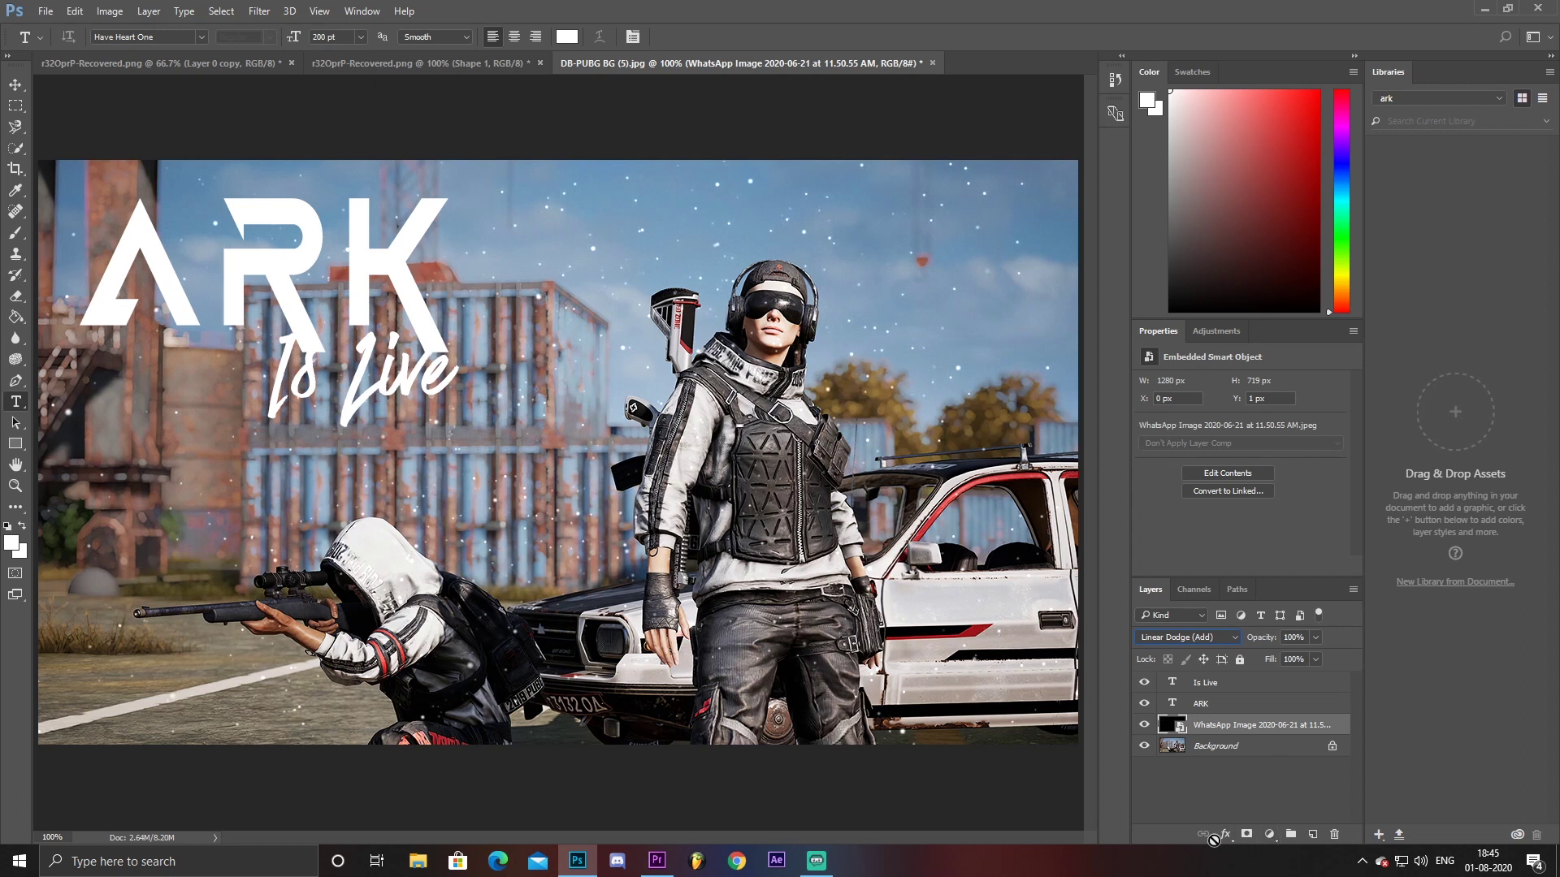
Add a Gradient fill layer and delete the gradient's end colour stop
{"action": "left_click", "coordinate": [1270, 835]}
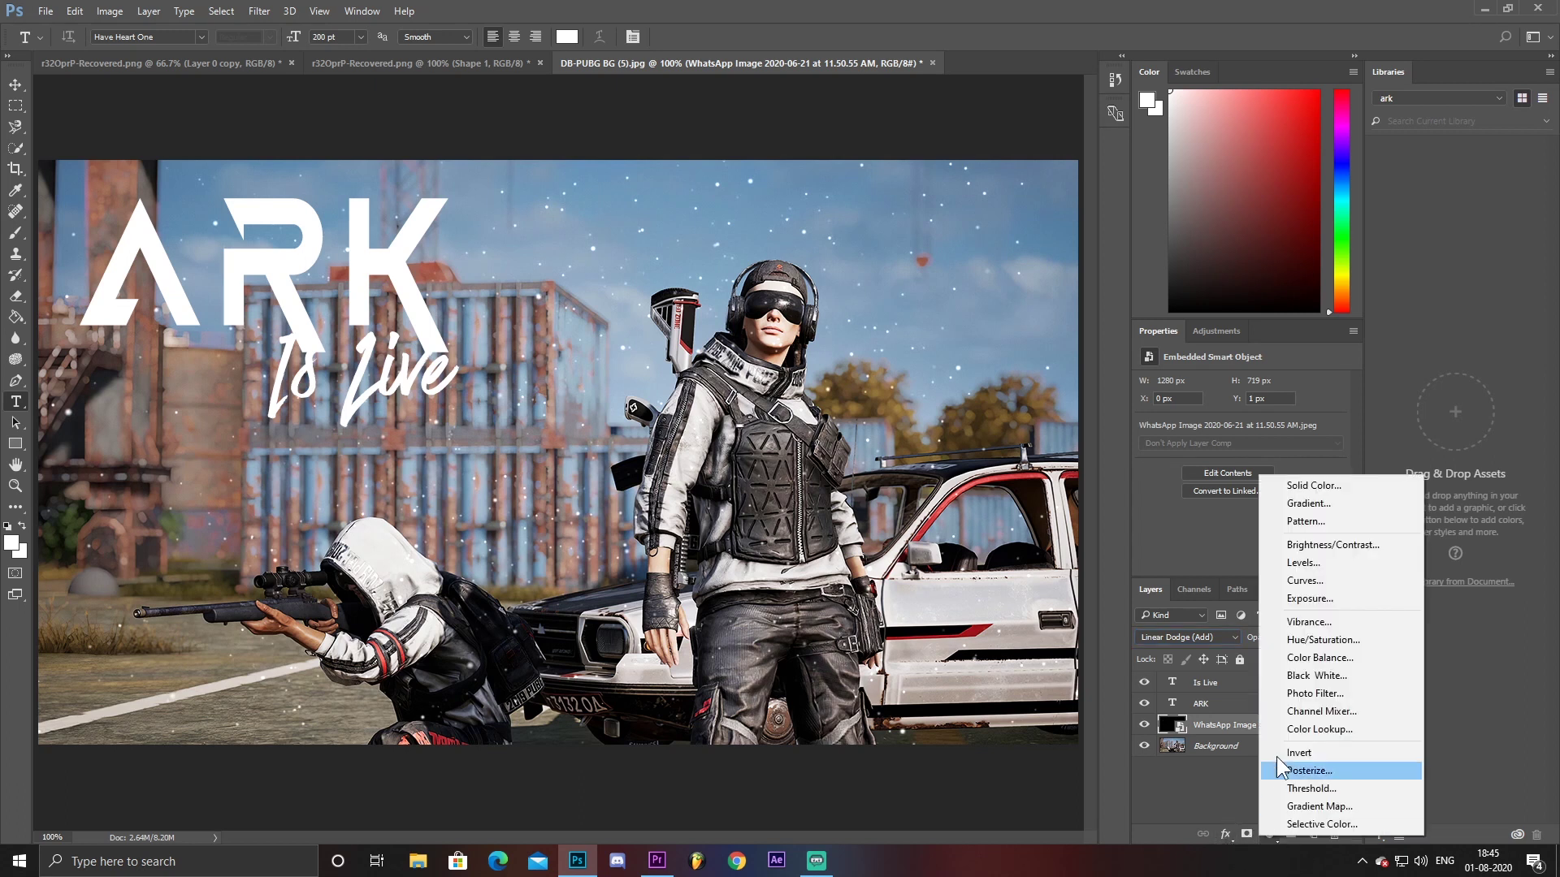
{"action": "left_click", "coordinate": [1353, 500]}
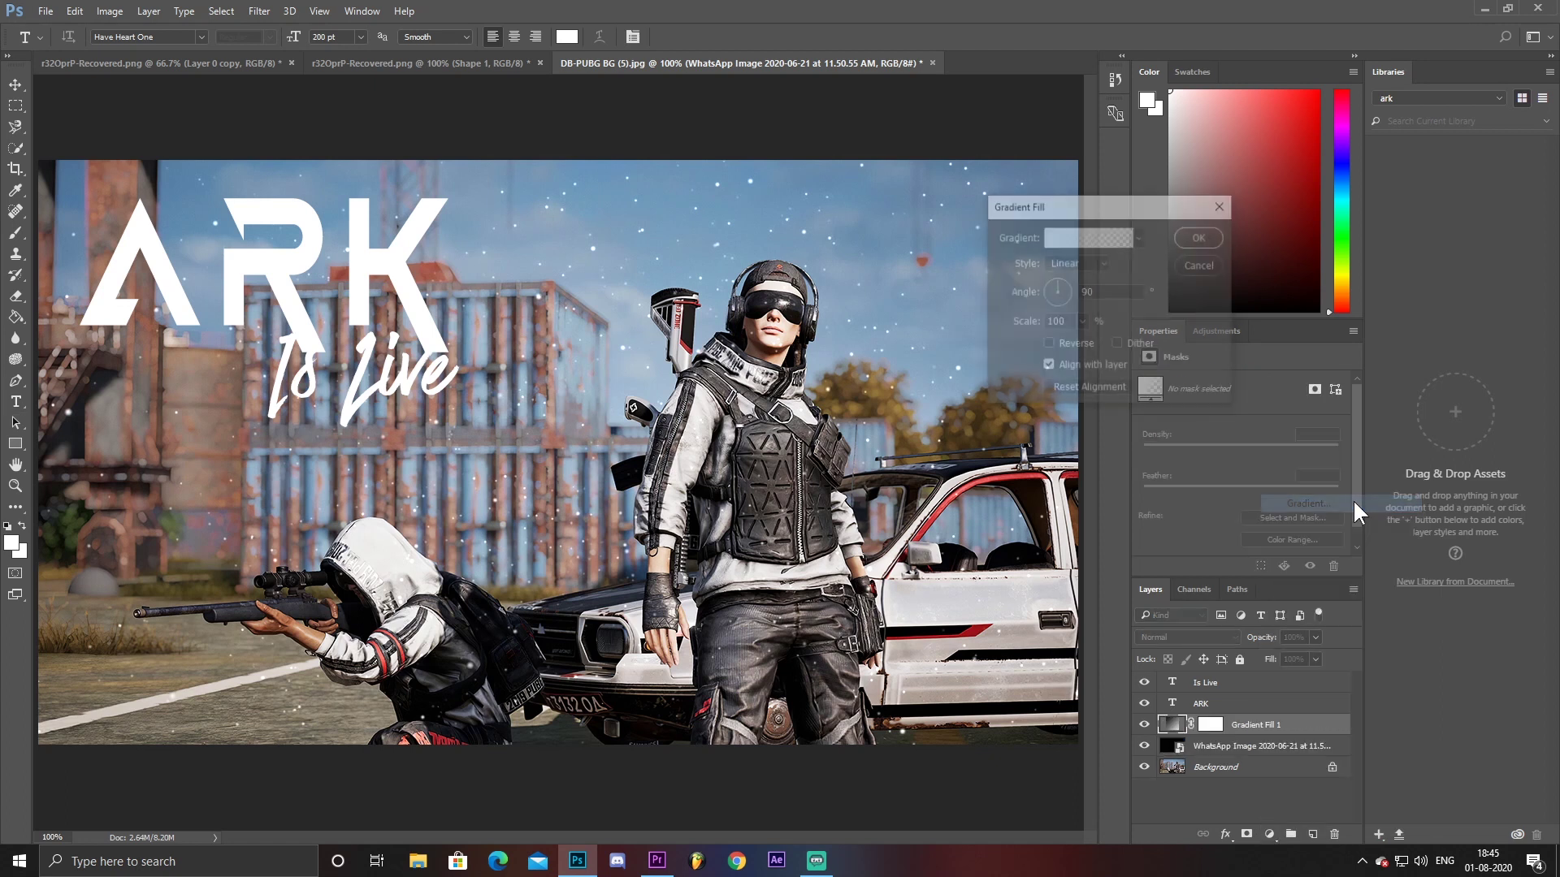
{"action": "left_click", "coordinate": [1094, 237]}
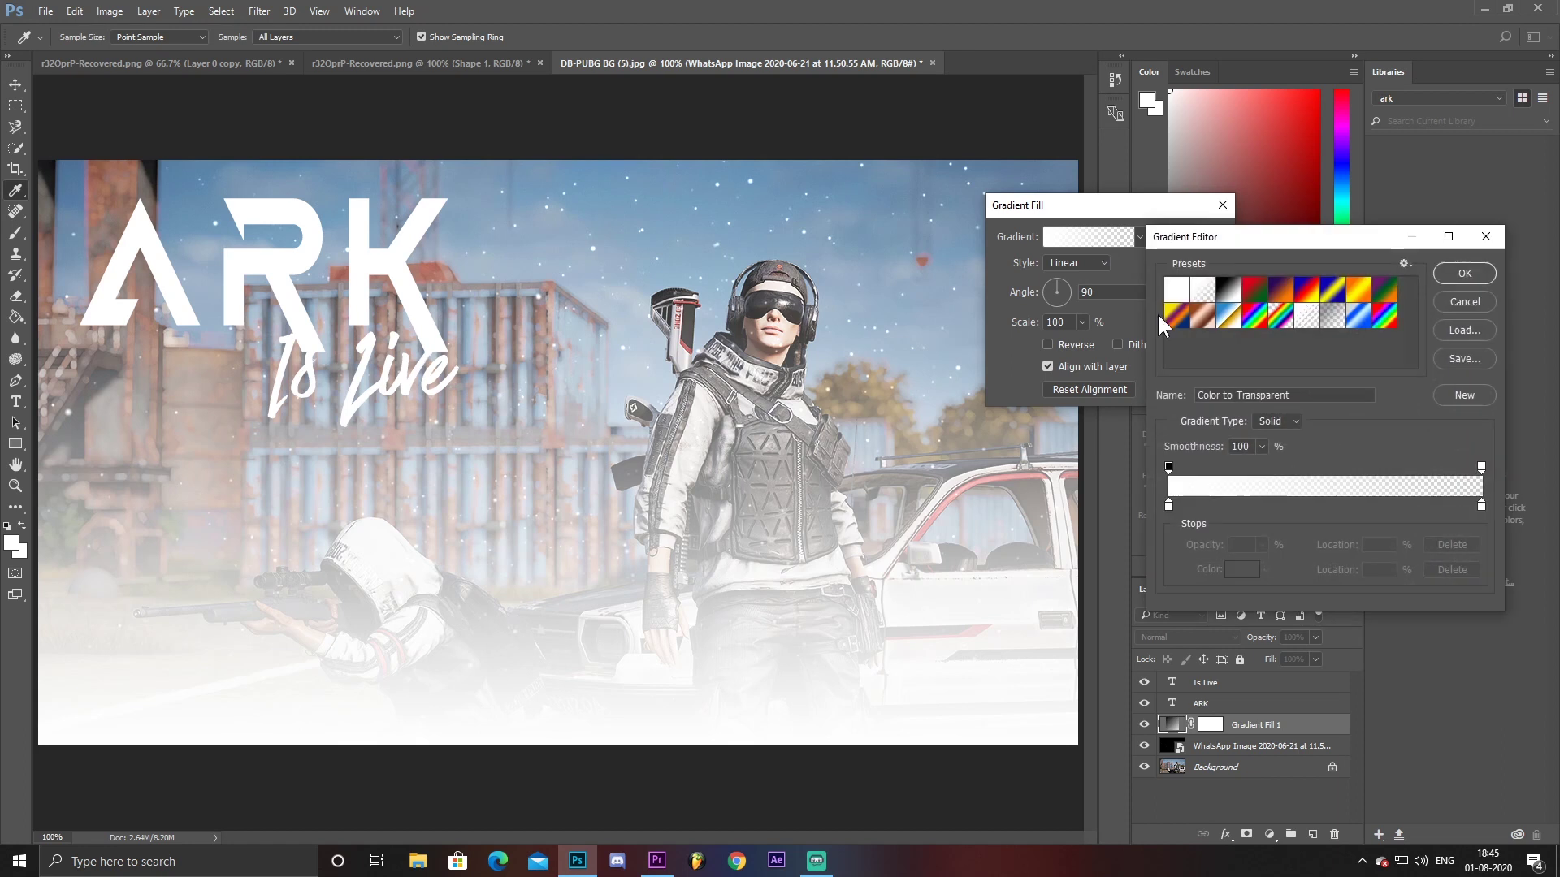
{"action": "left_click", "coordinate": [1480, 506]}
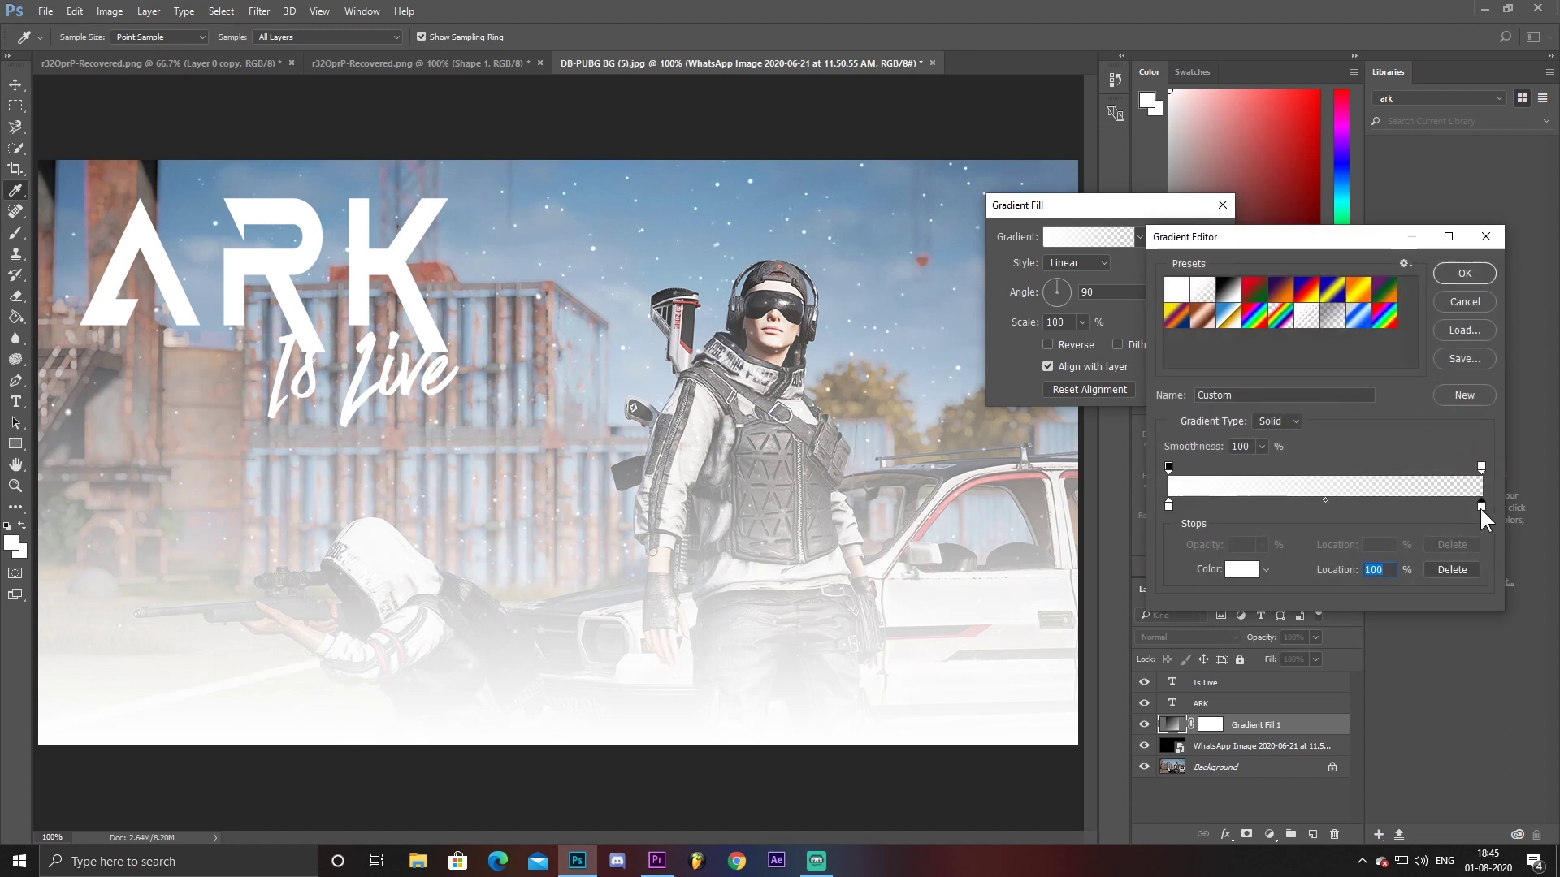
{"action": "left_click", "coordinate": [1464, 571]}
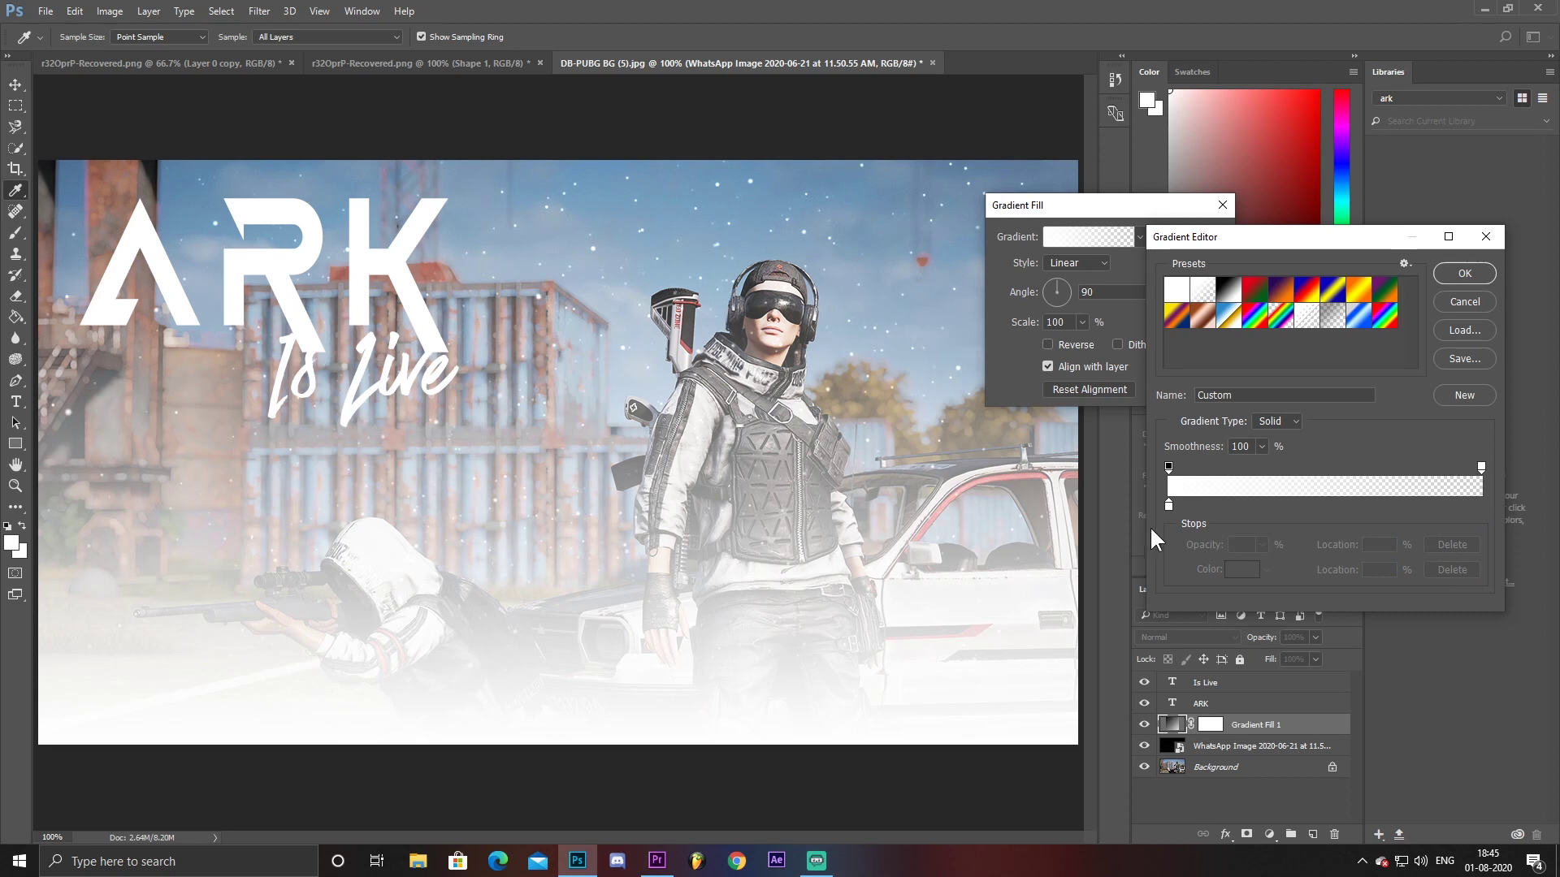
Set the gradient's start colour to #242424 and move the transparent stop inward
{"action": "left_click", "coordinate": [1170, 504]}
{"action": "left_click", "coordinate": [1241, 569]}
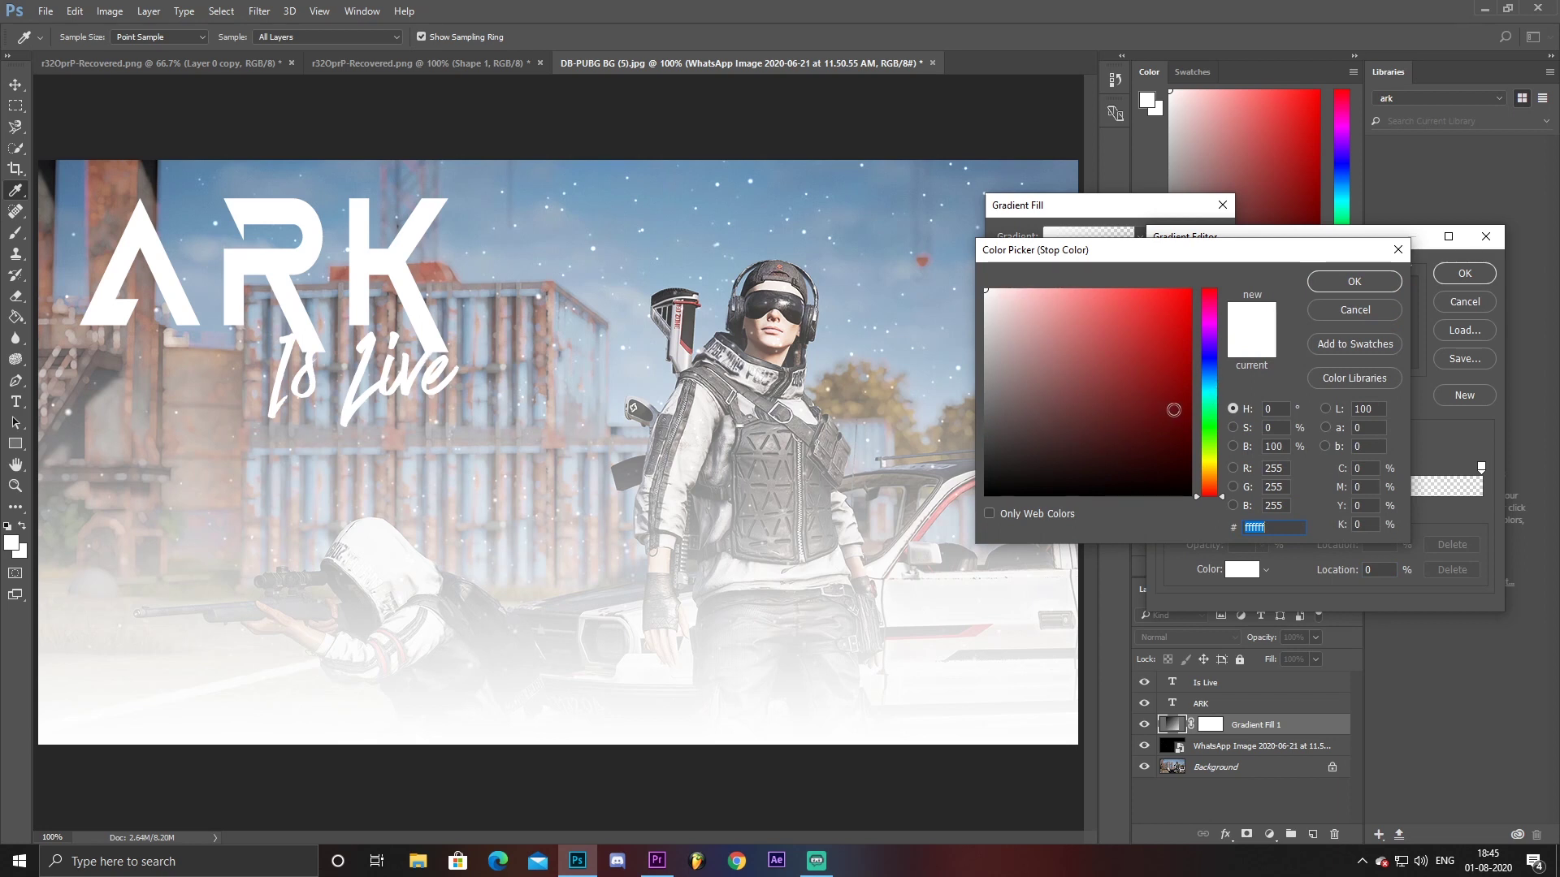
{"action": "left_click_drag", "start_coordinate": [1016, 452], "coordinate": [959, 469]}
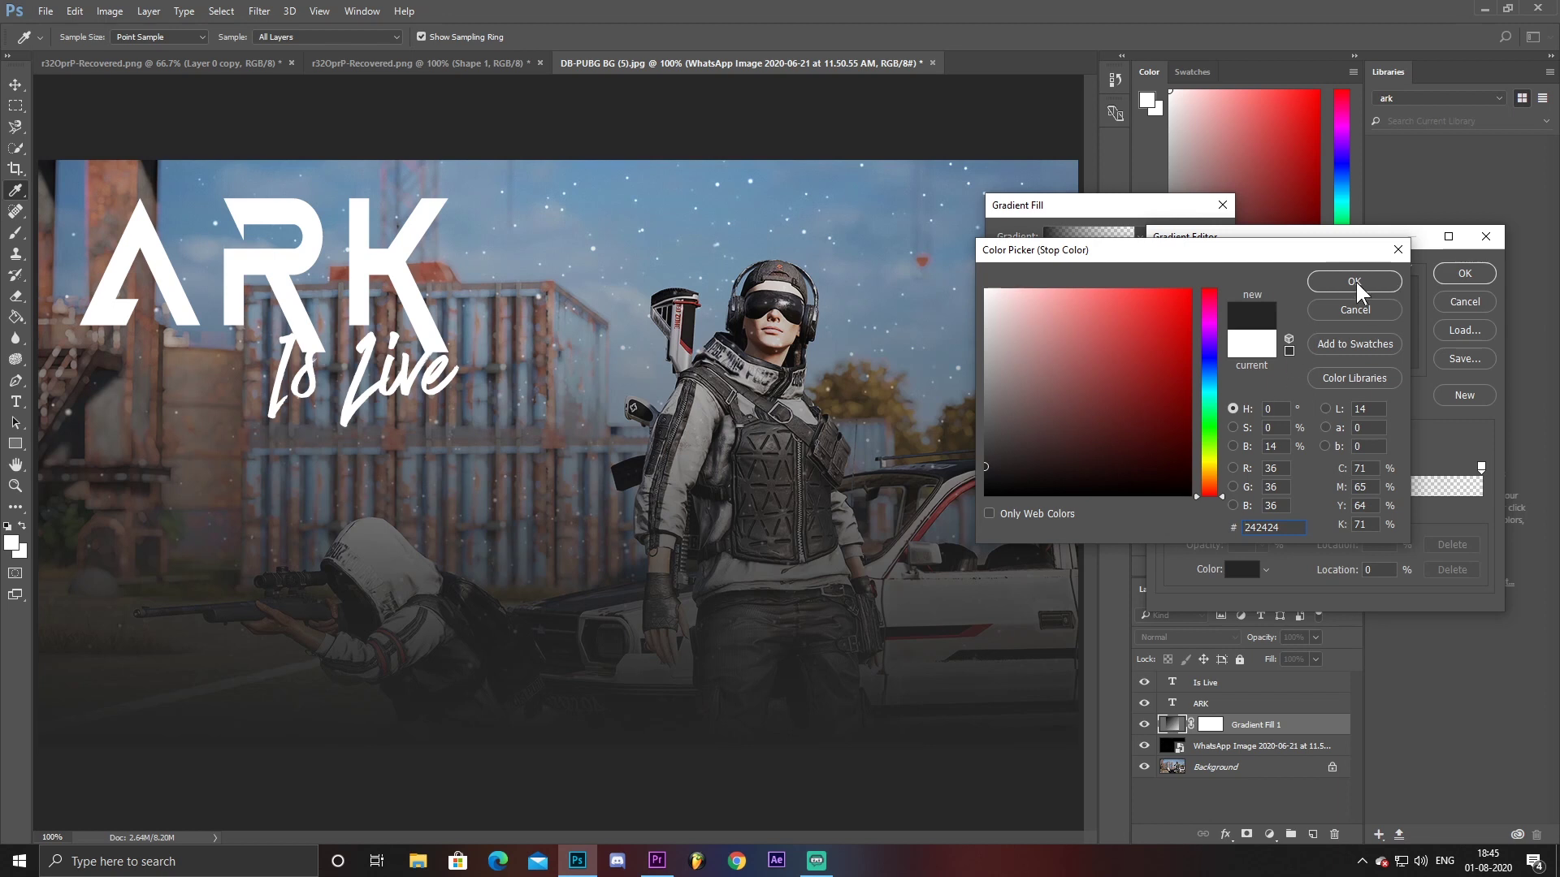
{"action": "left_click", "coordinate": [1354, 282]}
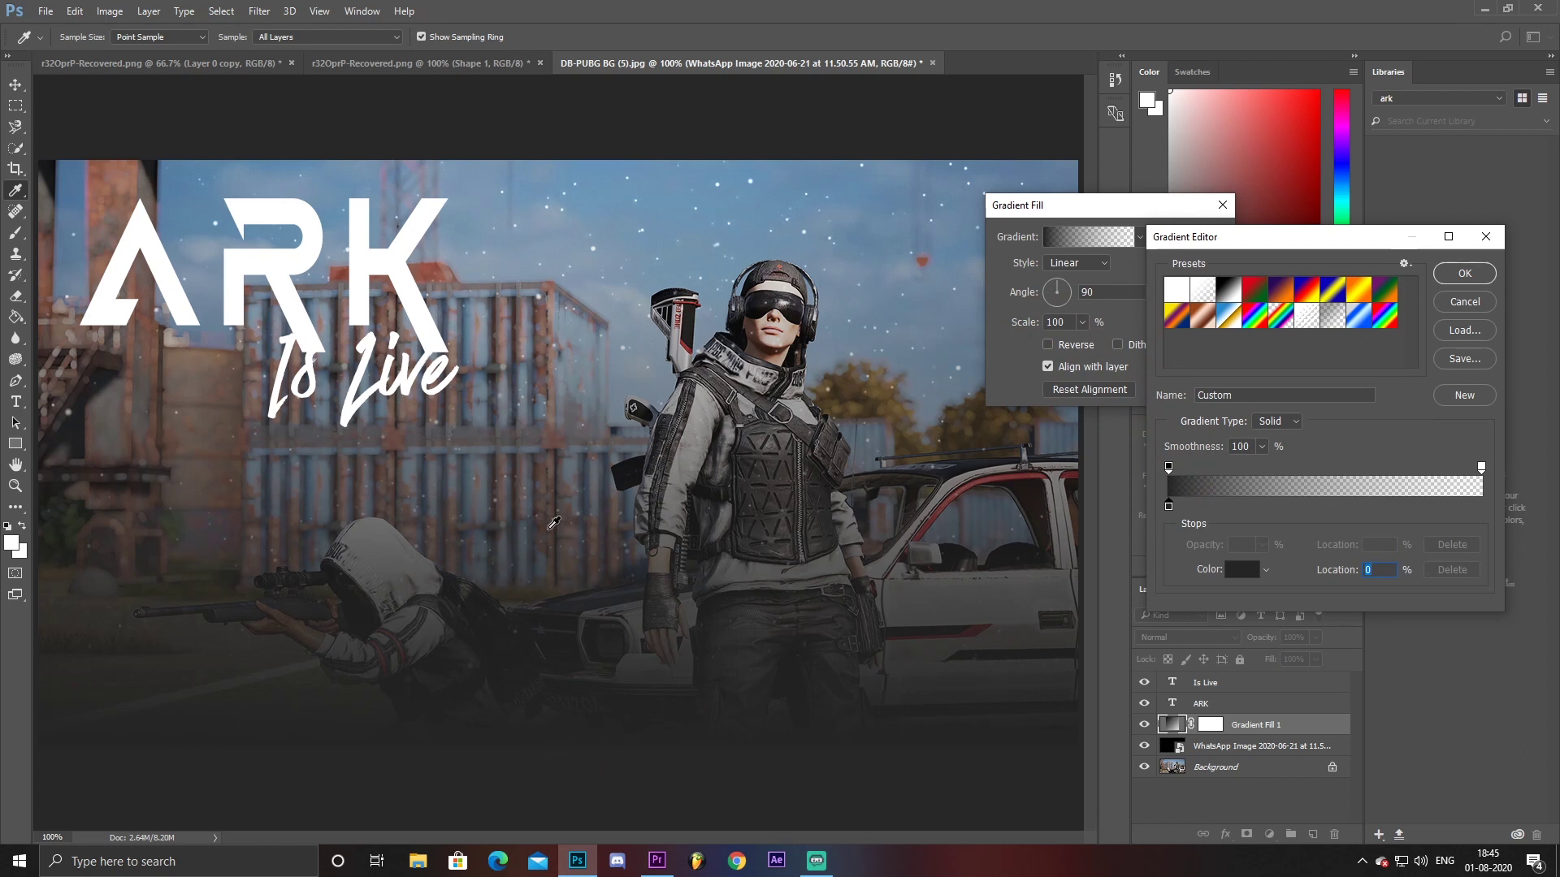
{"action": "left_click_drag", "start_coordinate": [1480, 470], "coordinate": [1326, 467]}
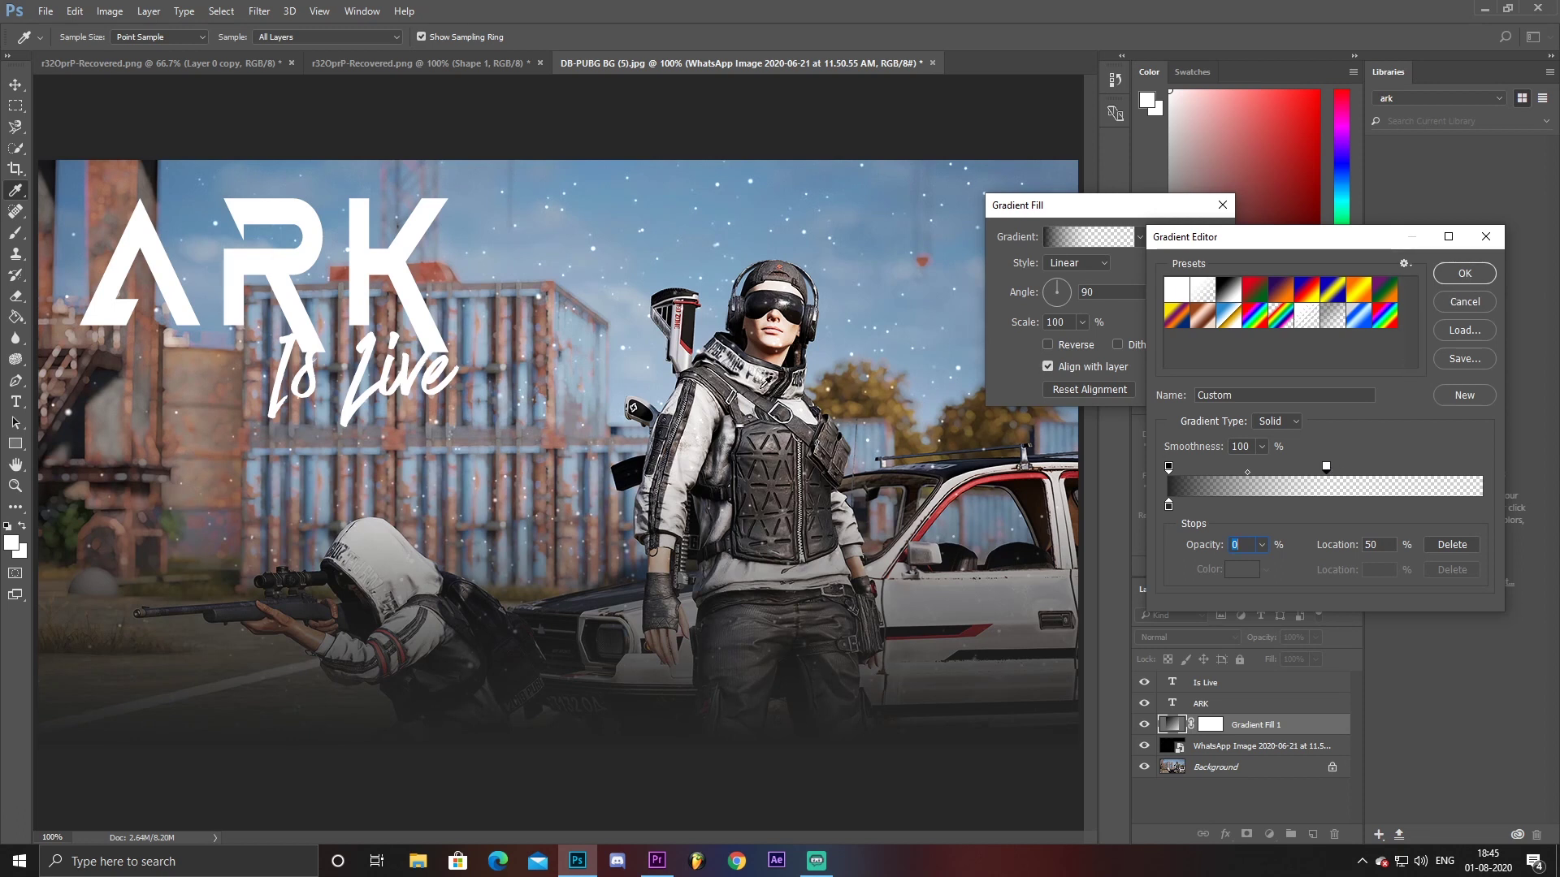
{"action": "left_click", "coordinate": [1466, 271]}
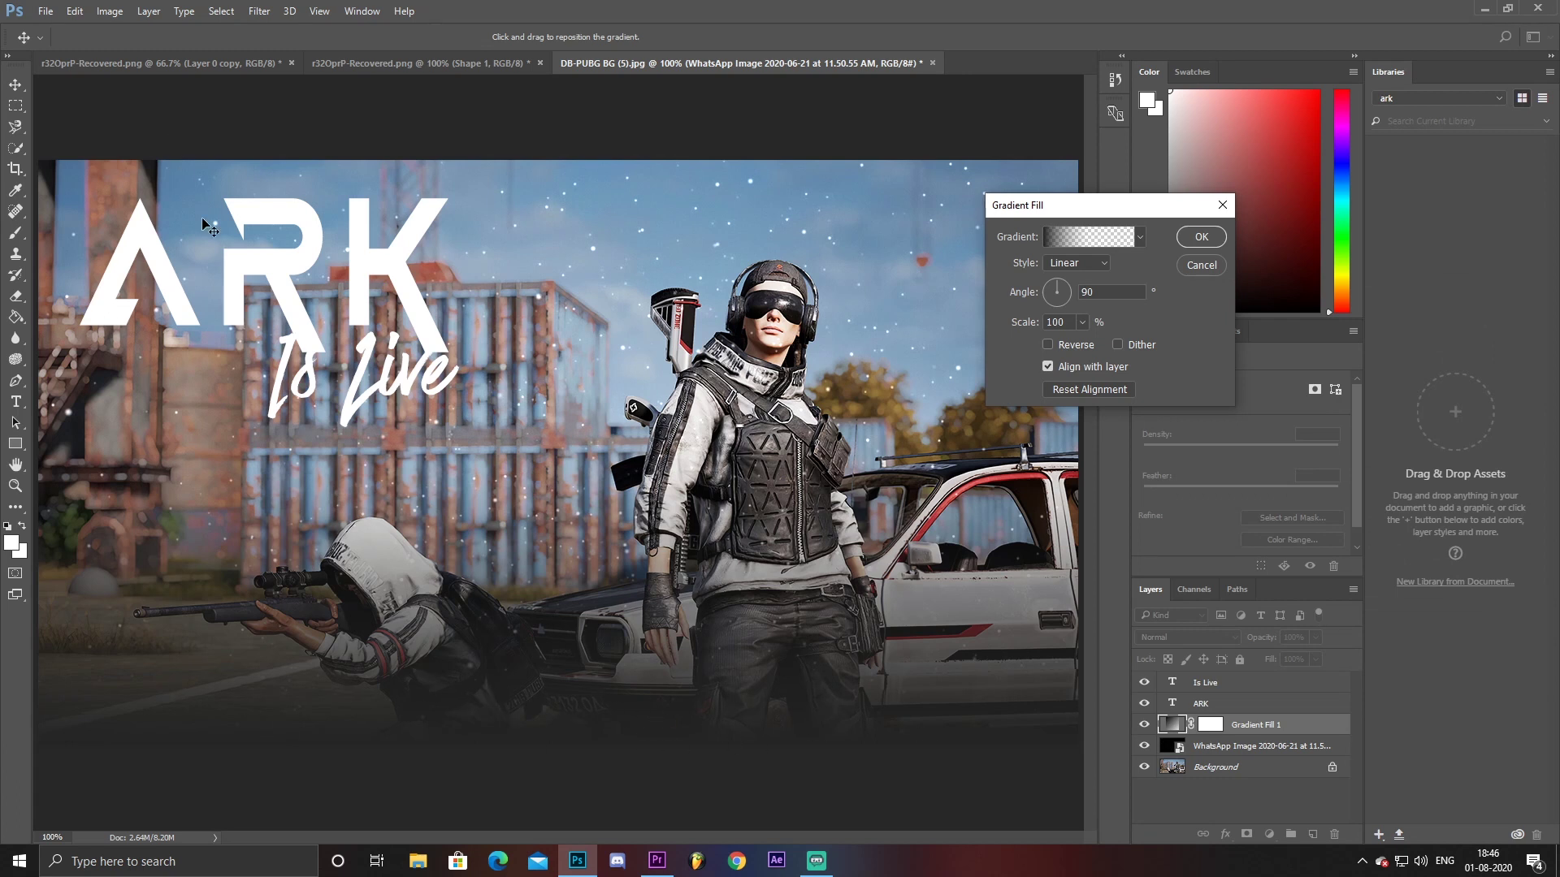
Change the gradient angle and move the transparent opacity stop to 56%
{"action": "left_click_drag", "start_coordinate": [1057, 286], "coordinate": [1077, 289]}
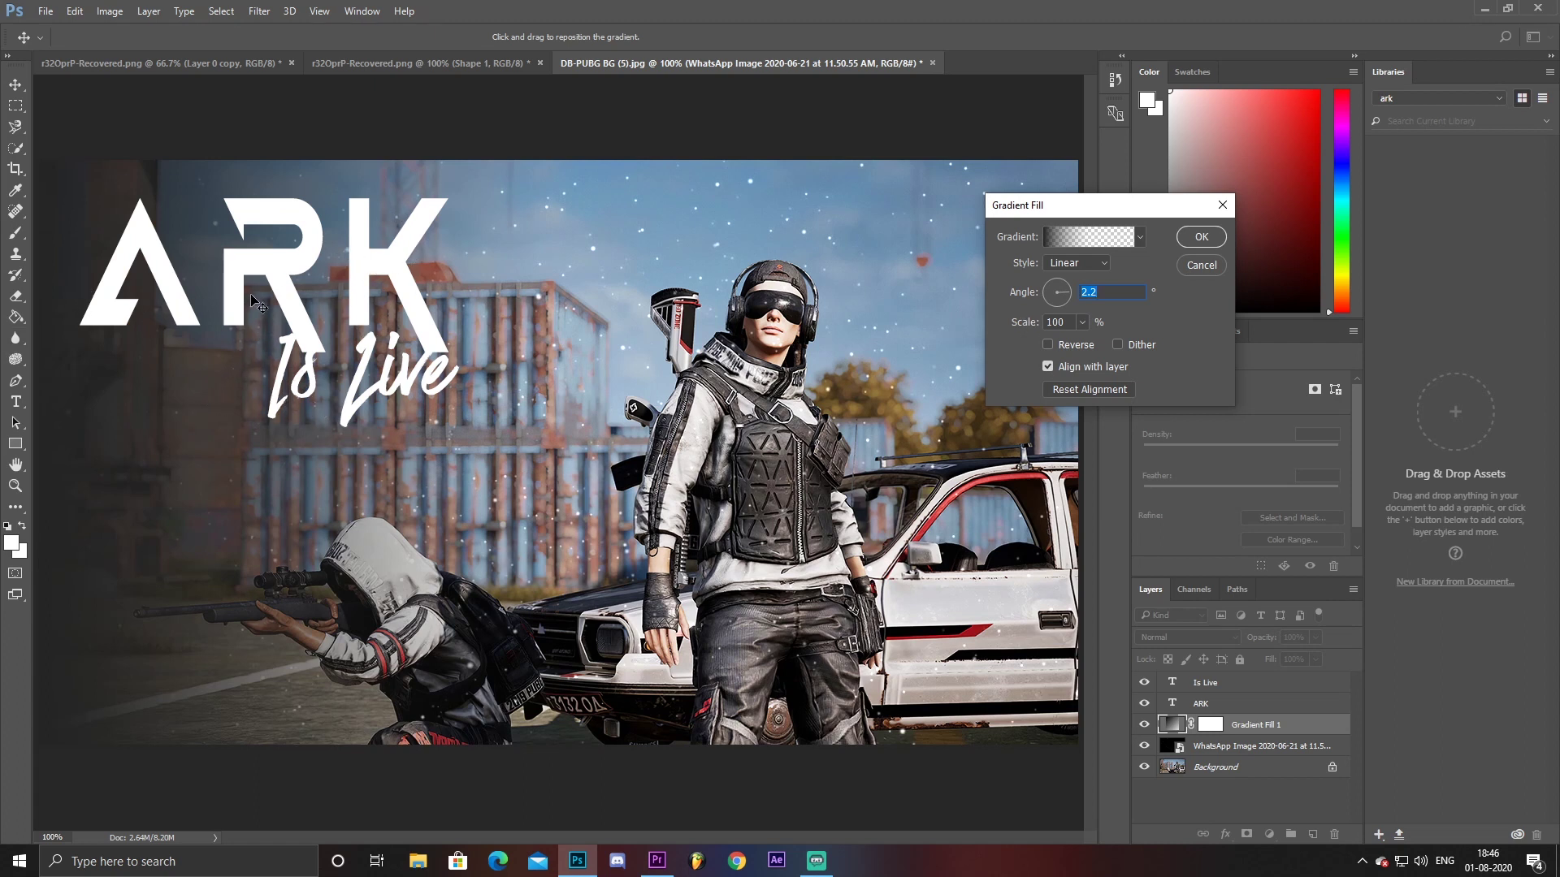
{"action": "left_click", "coordinate": [1092, 233]}
{"action": "left_click_drag", "start_coordinate": [1327, 468], "coordinate": [1343, 466]}
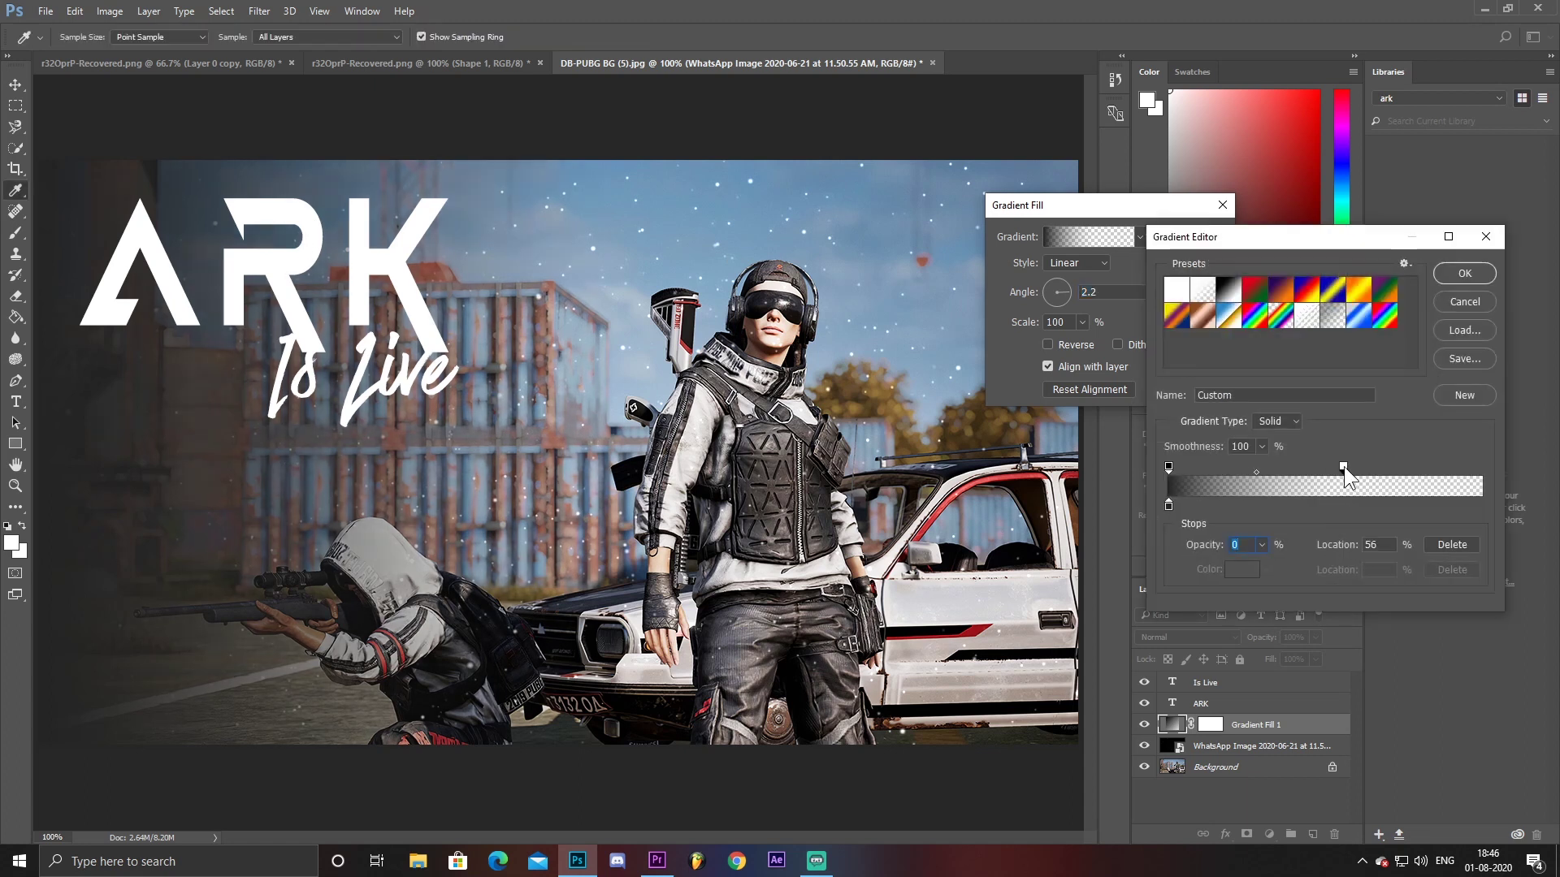
{"action": "left_click", "coordinate": [1454, 275]}
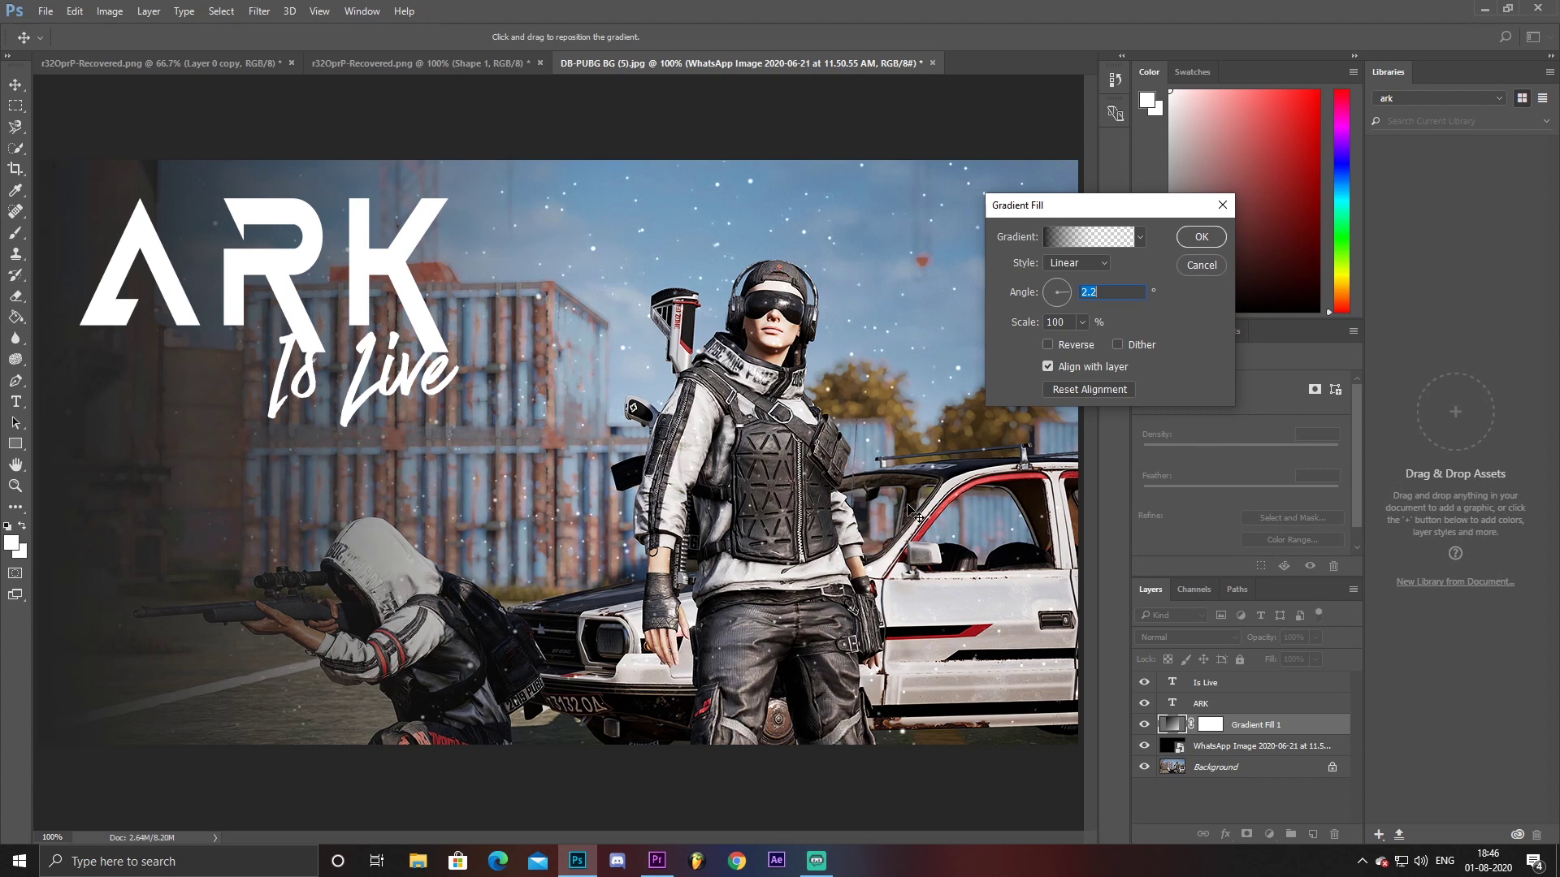
Darken the gradient's colour stop to #212121 and apply the Gradient Fill
{"action": "left_click", "coordinate": [1074, 244]}
{"action": "left_click", "coordinate": [1168, 504]}
{"action": "left_click", "coordinate": [1240, 570]}
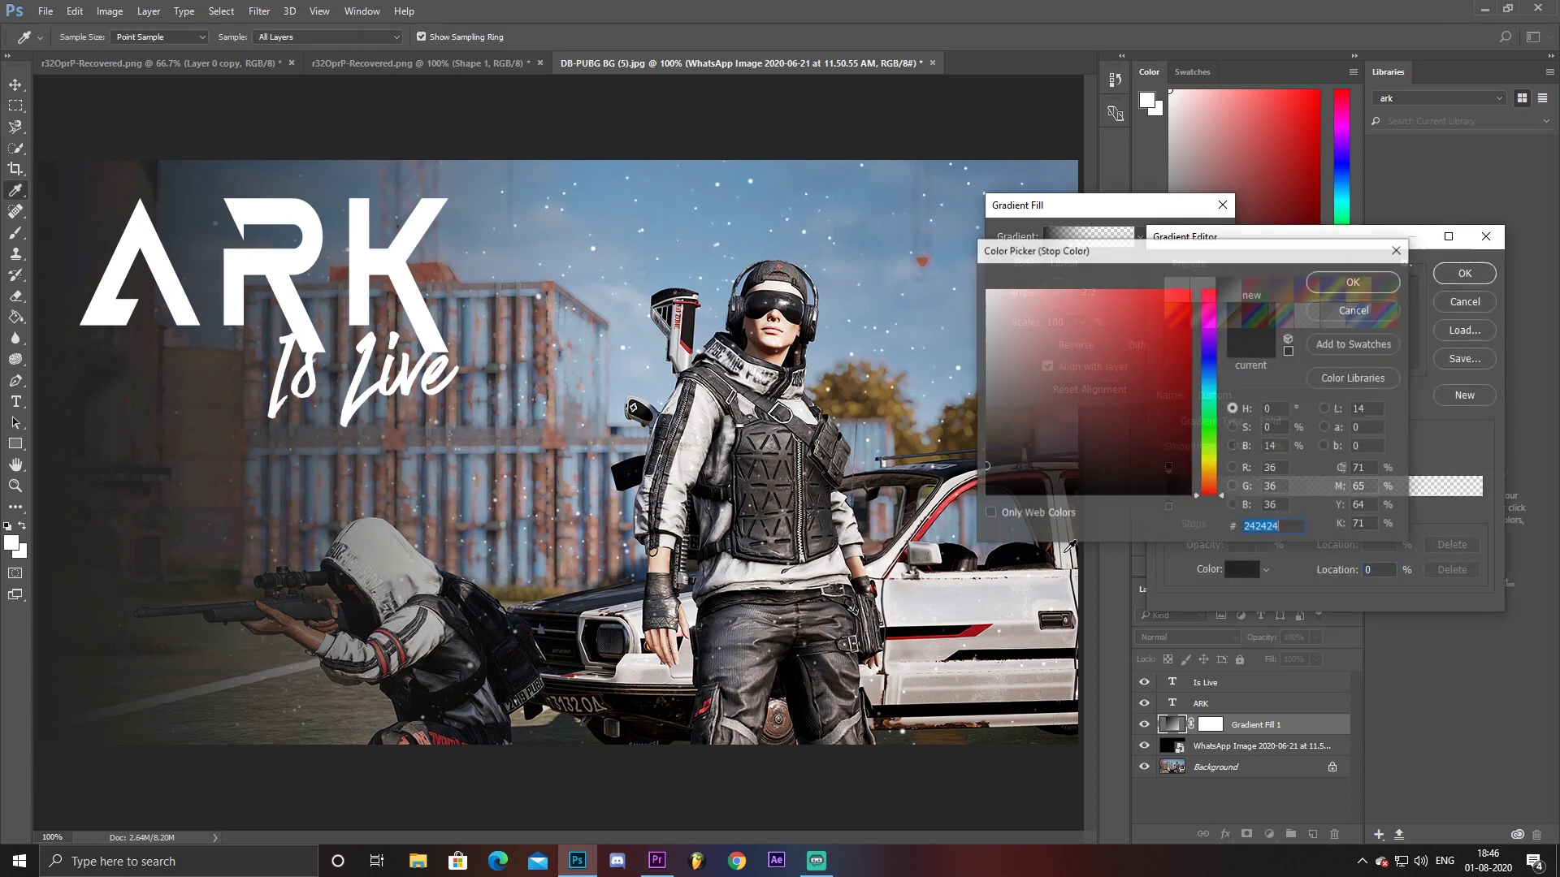
{"action": "left_click", "coordinate": [986, 468]}
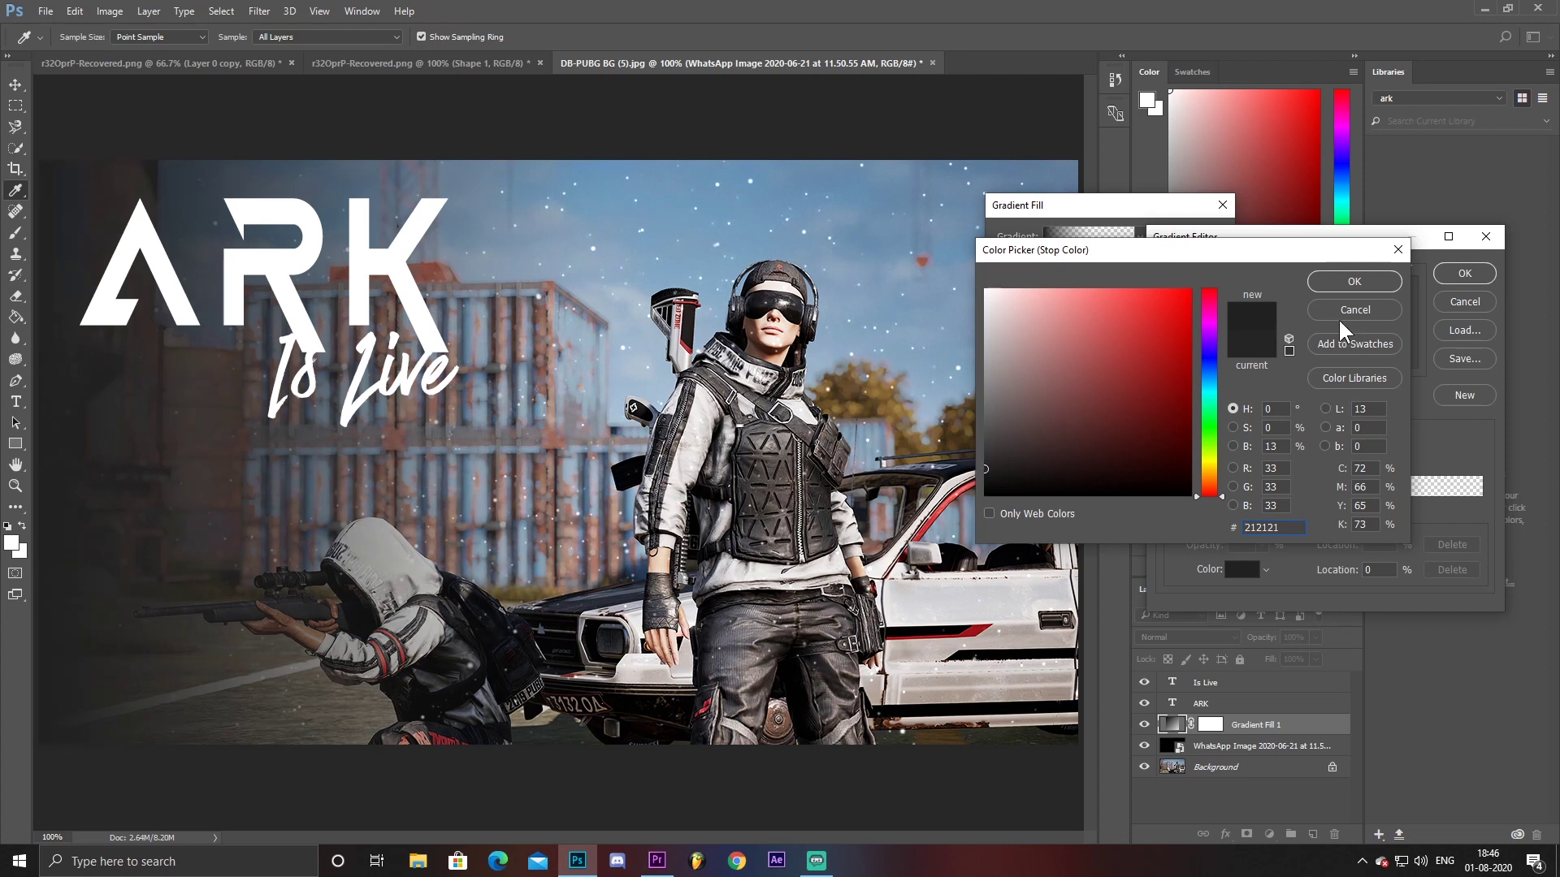
{"action": "left_click", "coordinate": [1354, 281]}
{"action": "left_click", "coordinate": [1465, 273]}
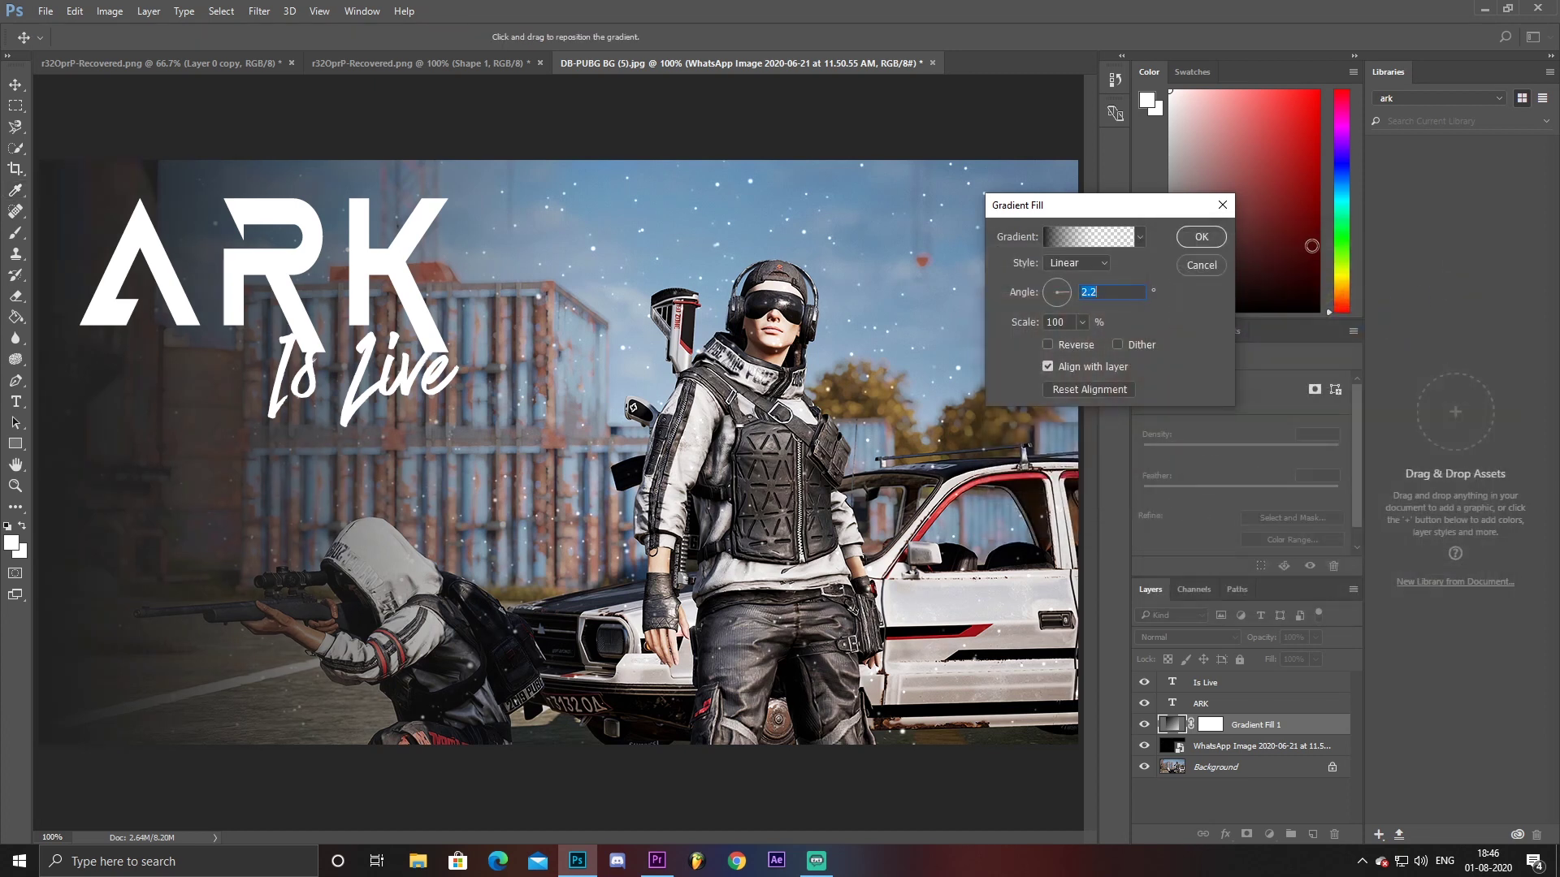
{"action": "left_click", "coordinate": [1201, 237]}
{"action": "key", "text": "t"}
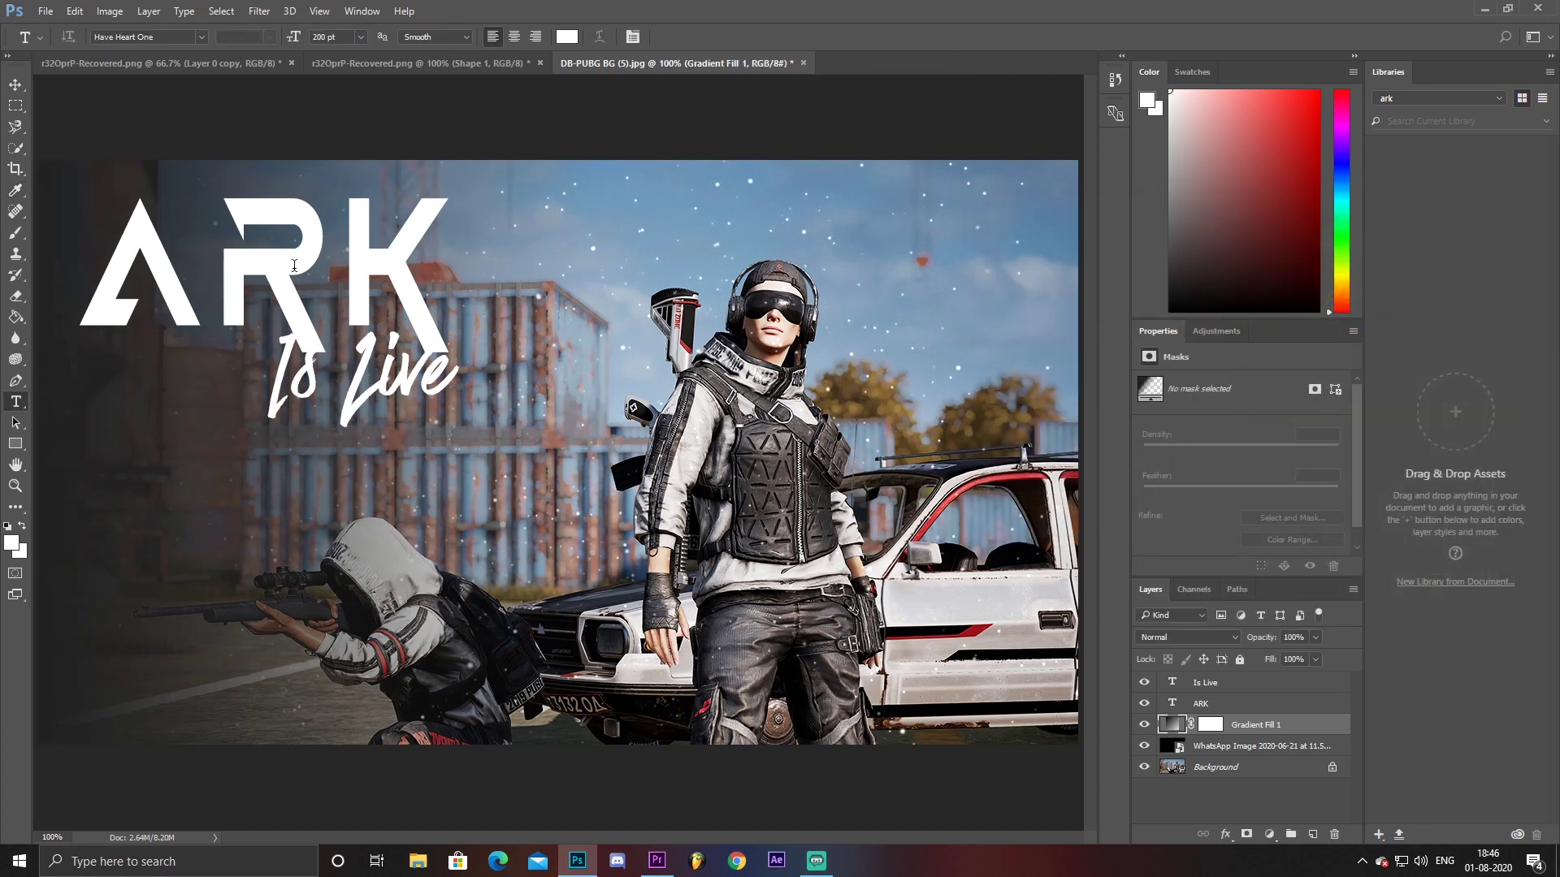
{"action": "left_click", "coordinate": [294, 264]}
Recolour the ARK title from white to cyan and commit the text
{"action": "key", "text": "ctrl+a"}
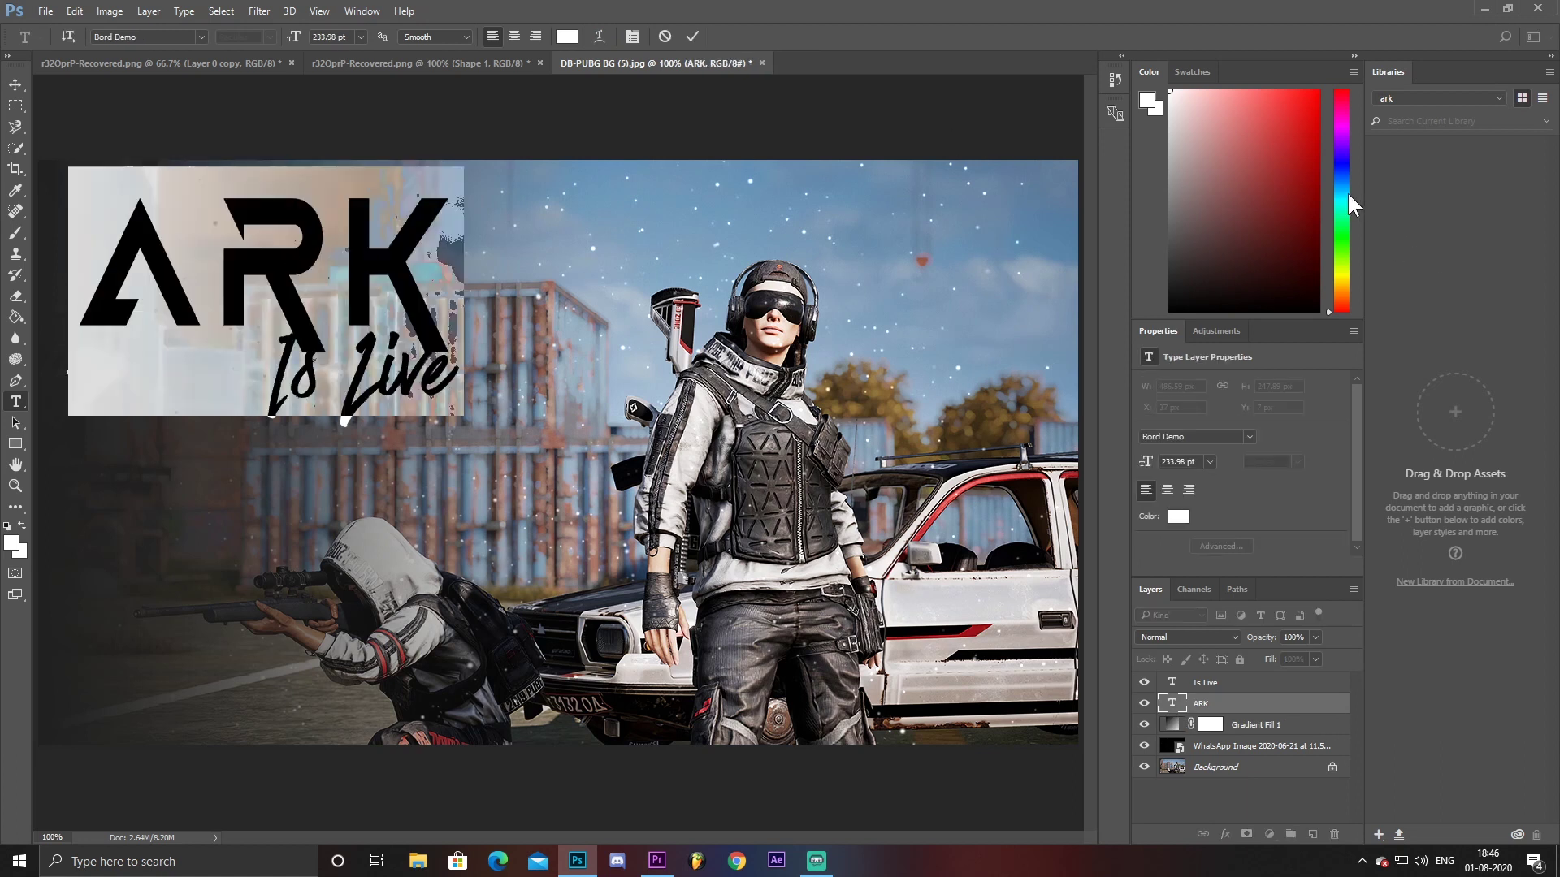
{"action": "left_click", "coordinate": [1340, 177]}
{"action": "left_click", "coordinate": [1179, 189]}
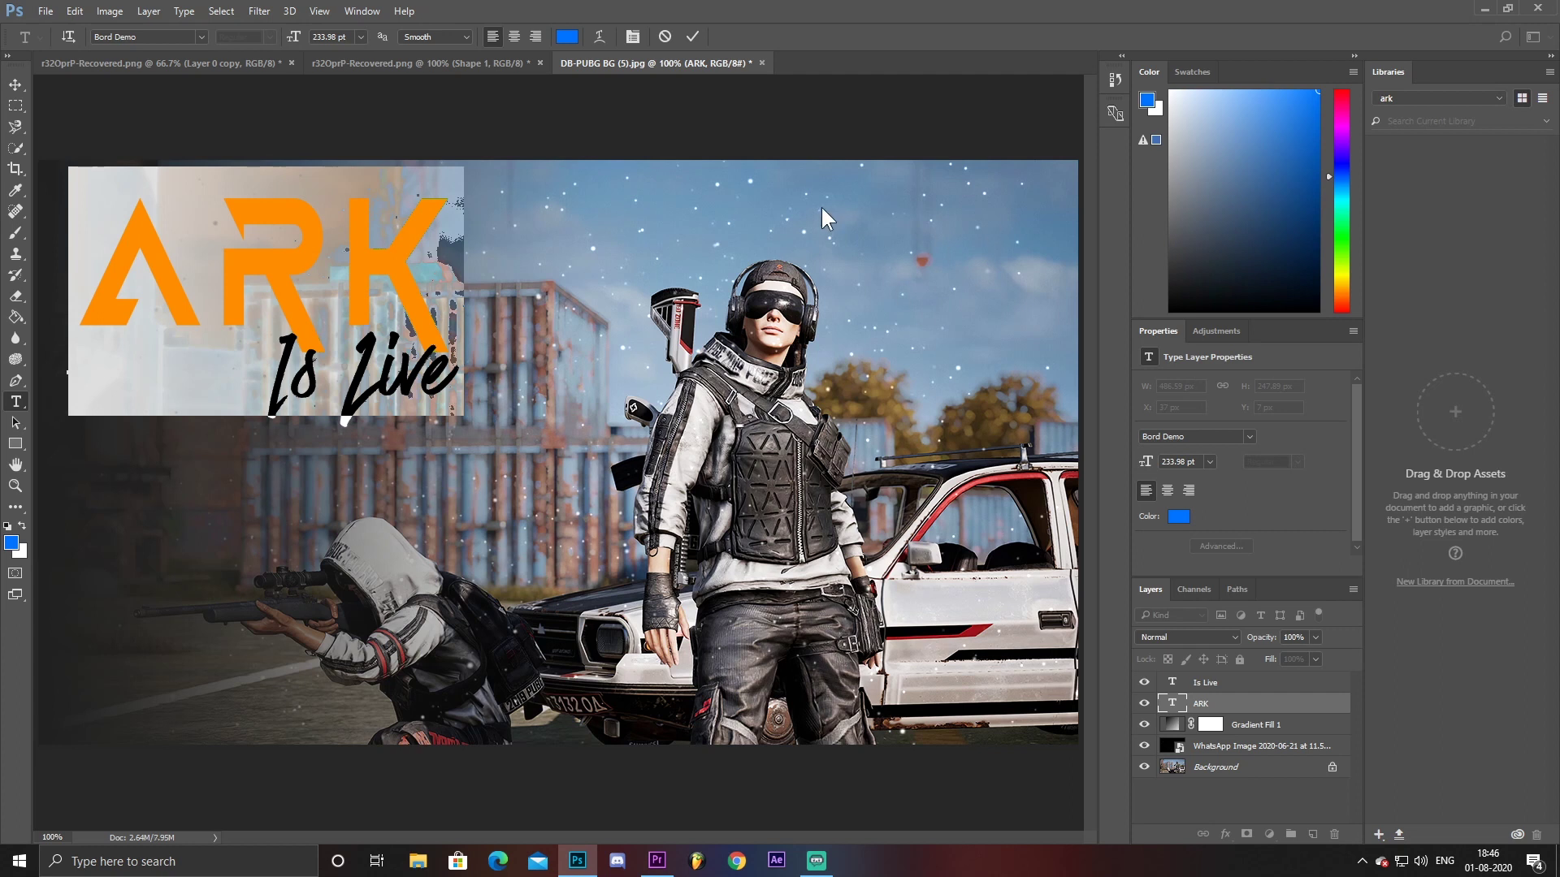
{"action": "left_click", "coordinate": [422, 256]}
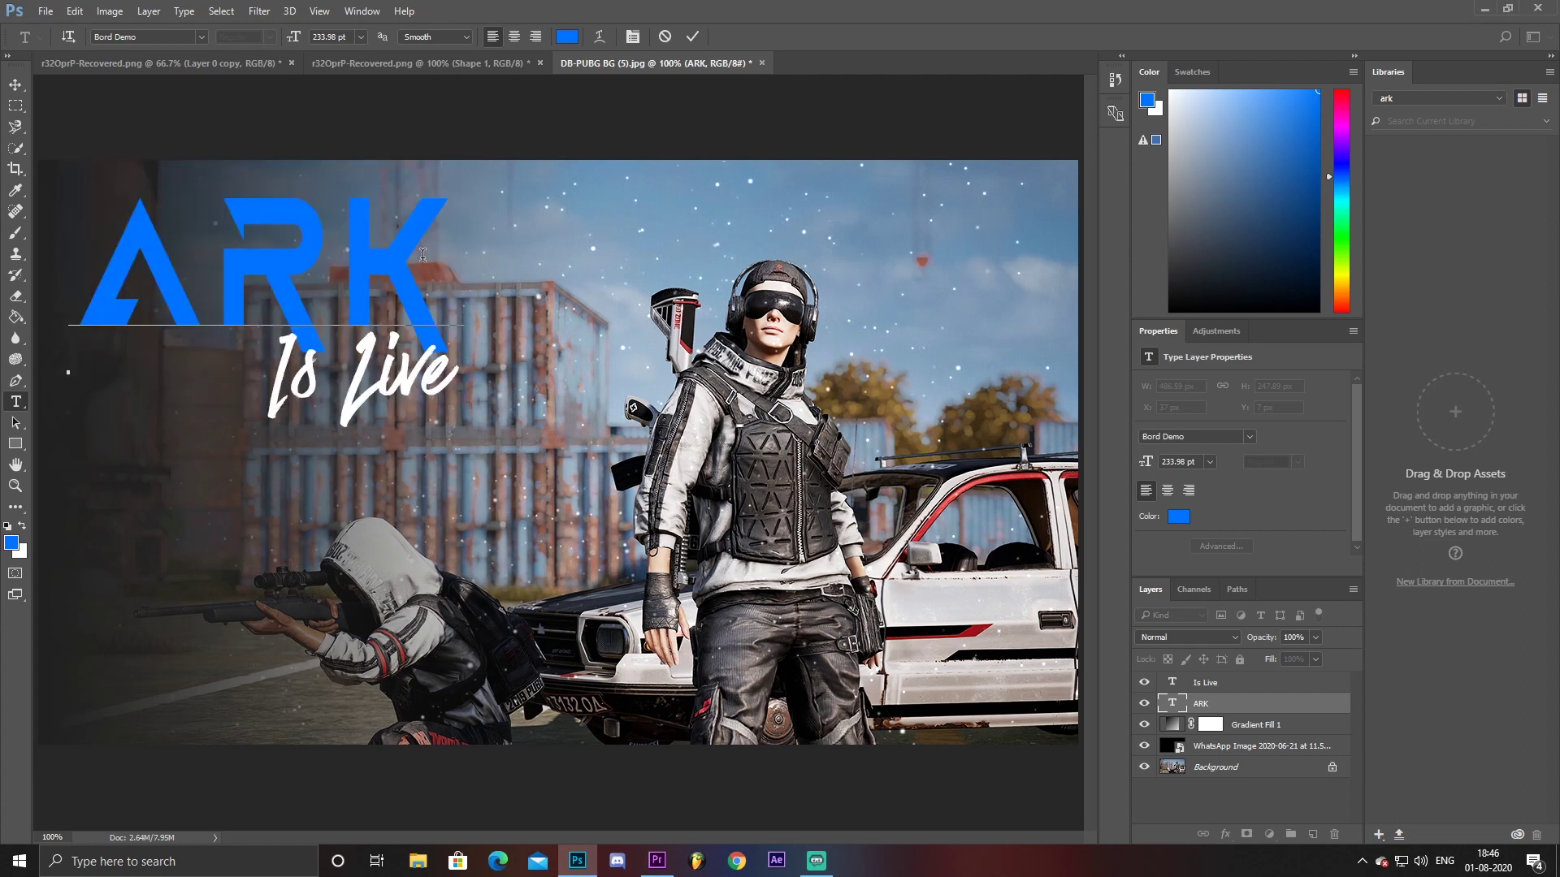
{"action": "double_click", "coordinate": [337, 295]}
{"action": "left_click_drag", "start_coordinate": [1338, 189], "coordinate": [1339, 188]}
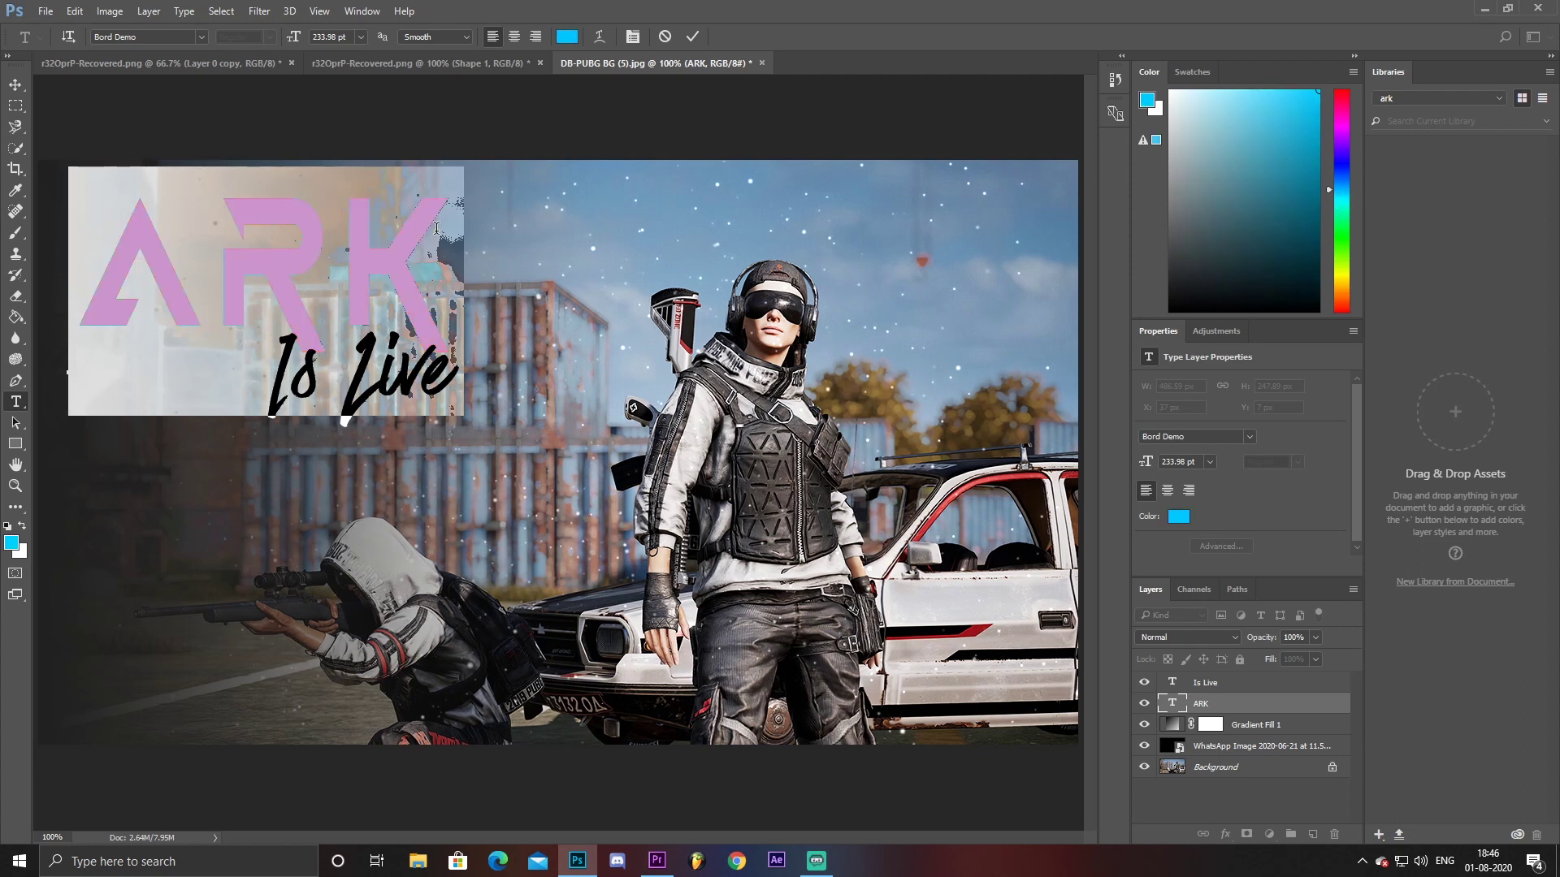
{"action": "left_click", "coordinate": [355, 268]}
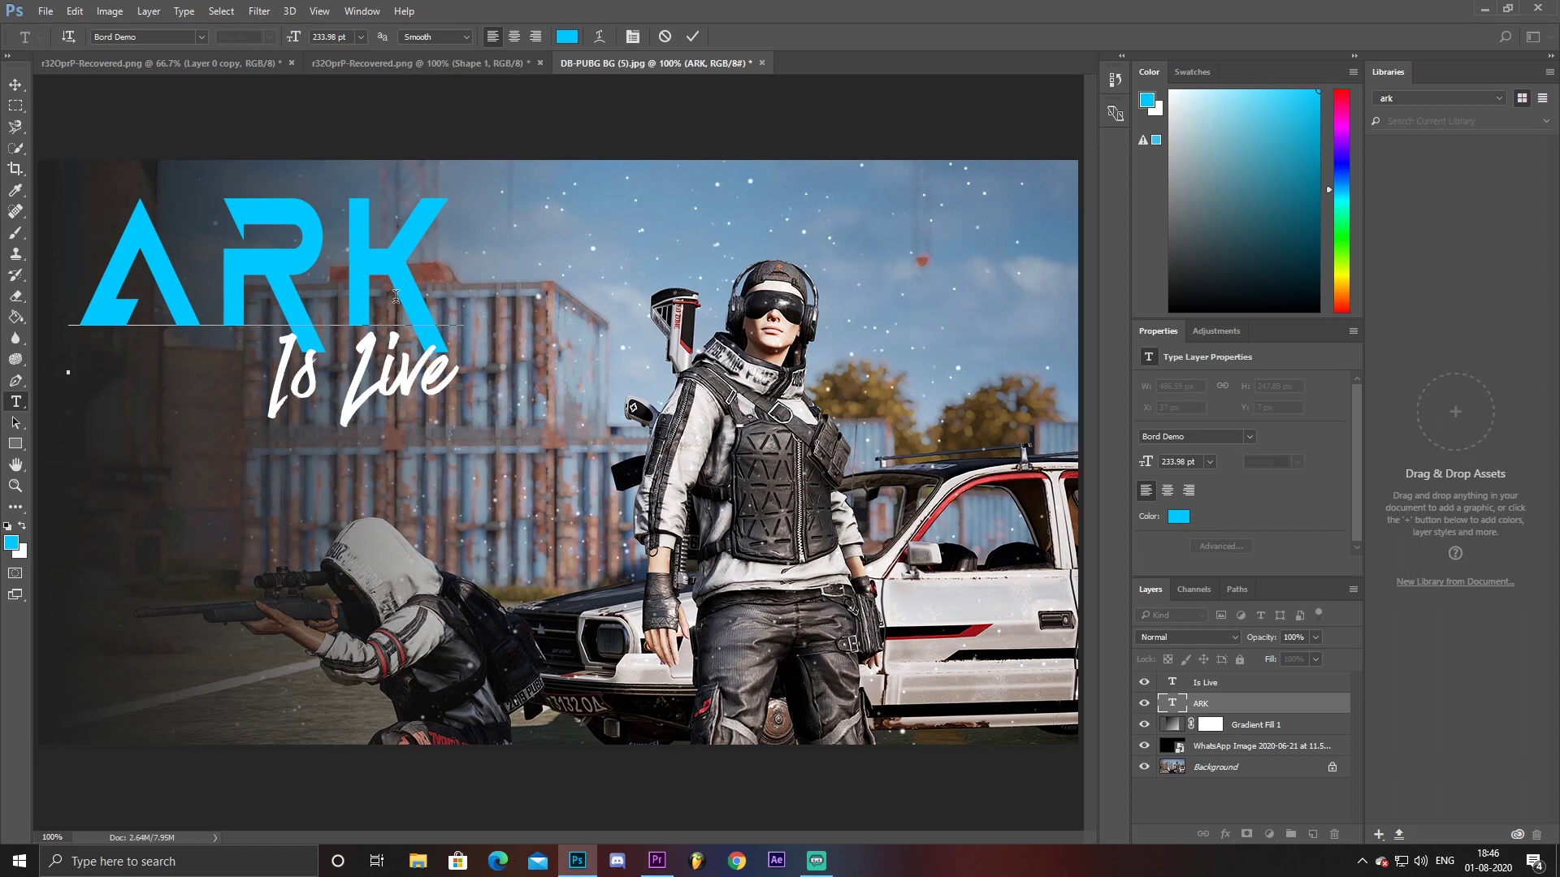
{"action": "double_click", "coordinate": [351, 289]}
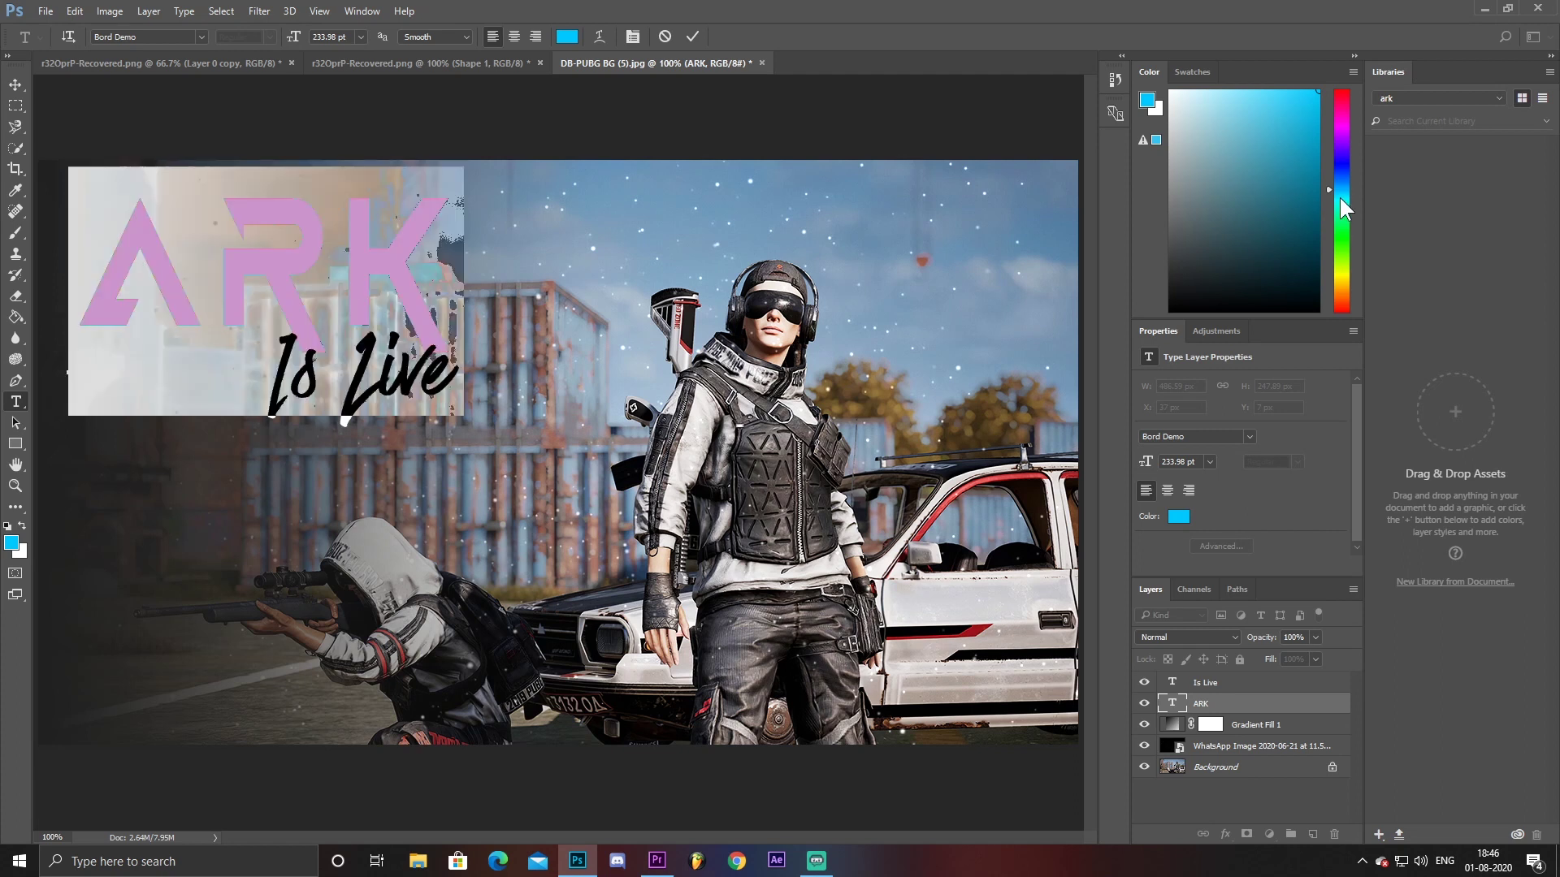
{"action": "left_click", "coordinate": [337, 285]}
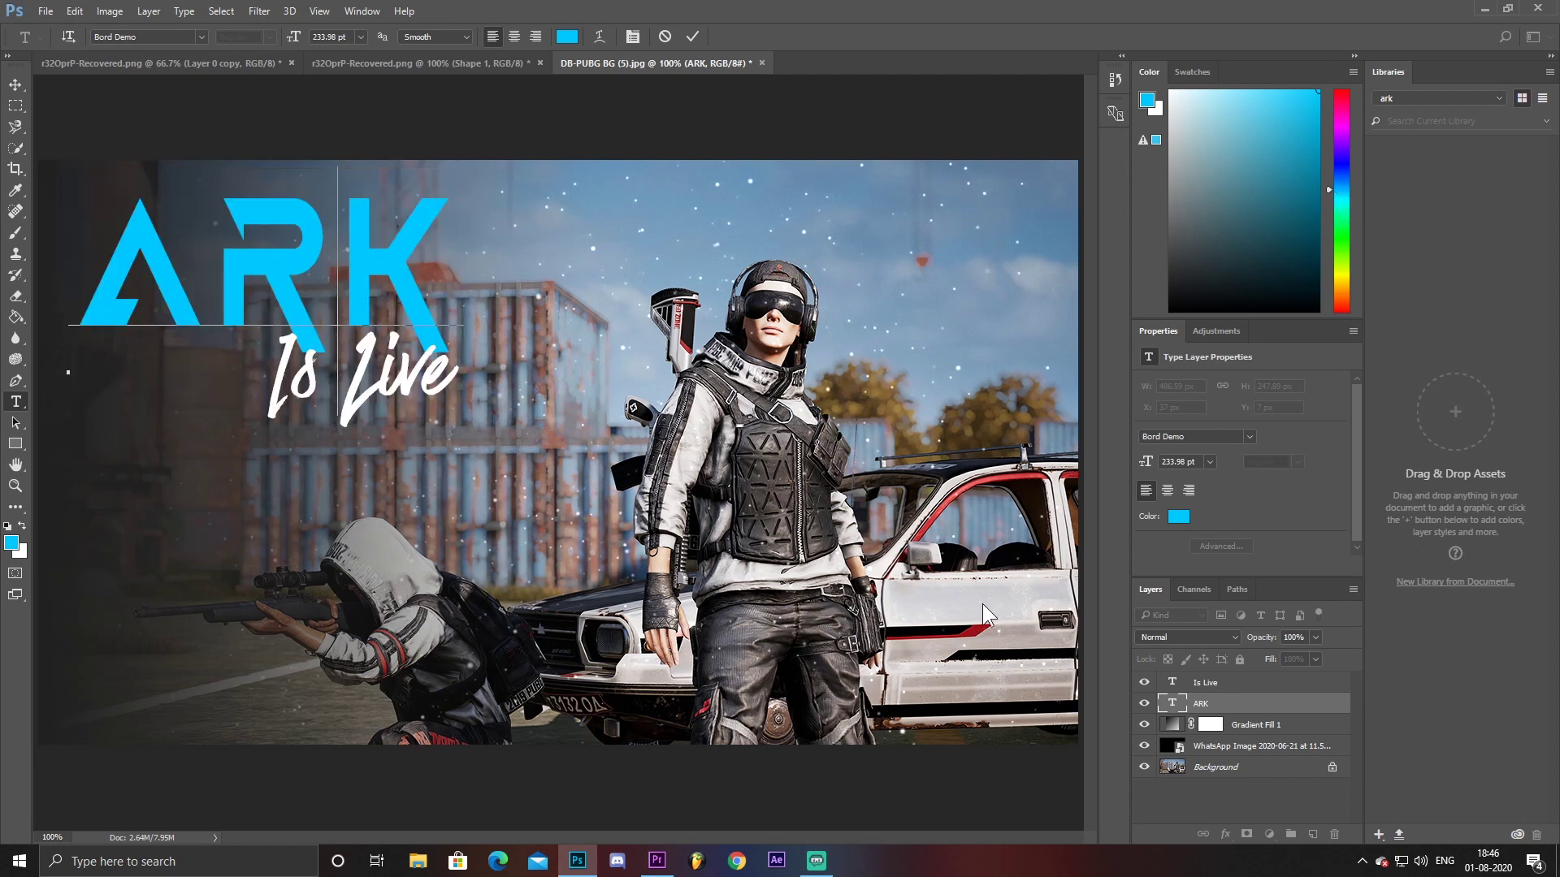
{"action": "left_click", "coordinate": [1283, 706]}
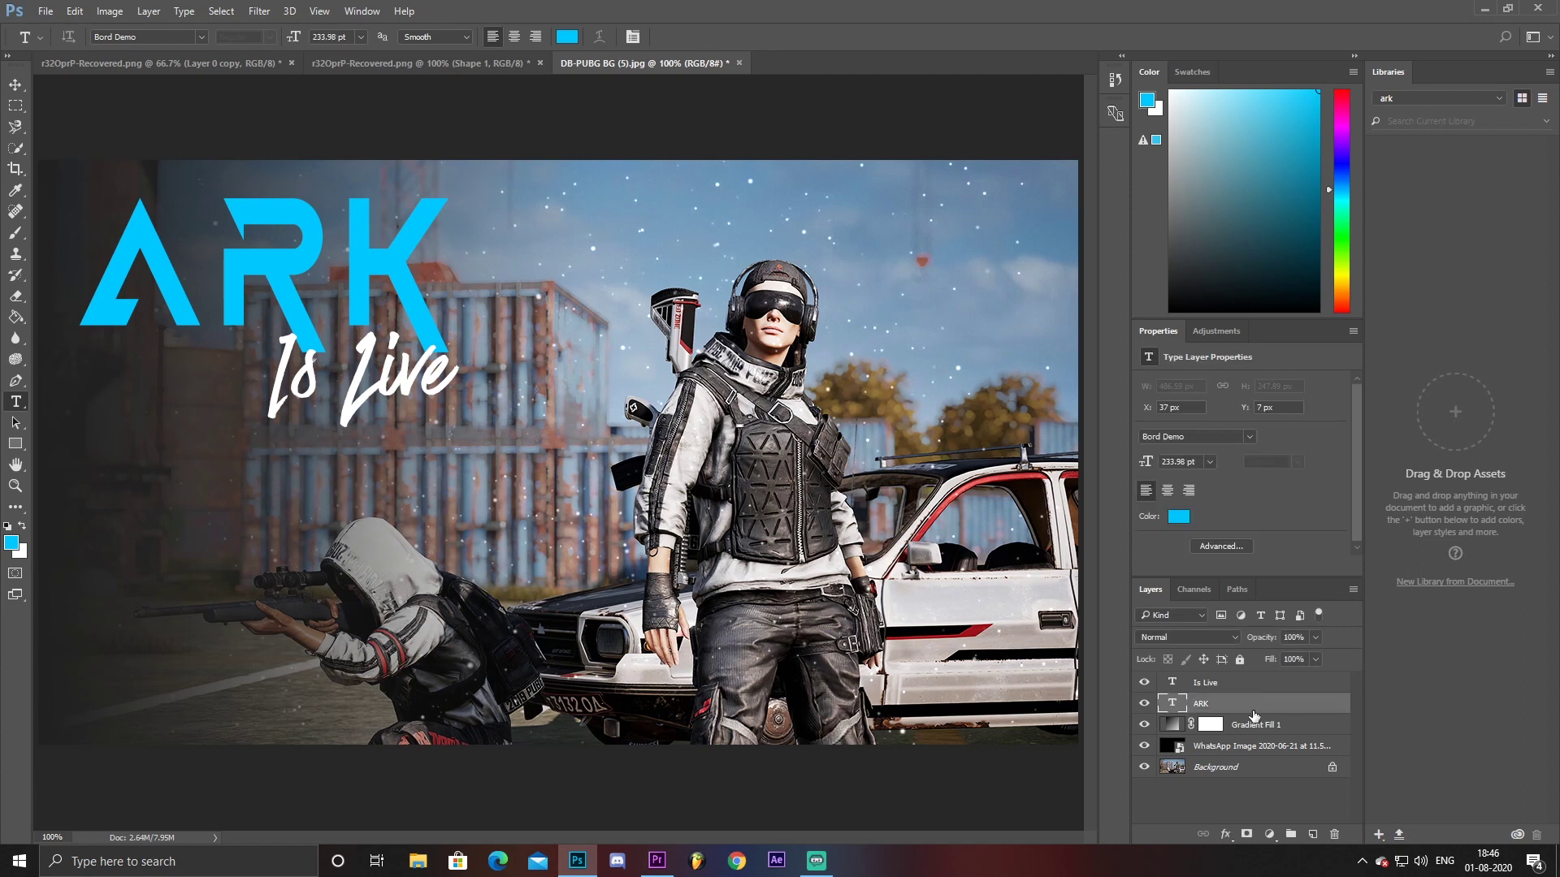
Enable a Gradient Overlay on the ARK text layer's style
{"action": "key", "text": "h"}
{"action": "double_click", "coordinate": [1281, 705]}
{"action": "mouse_move", "coordinate": [975, 116]}
{"action": "left_mouse_down"}
{"action": "mouse_move", "coordinate": [980, 184]}
{"action": "mouse_move", "coordinate": [955, 181]}
{"action": "left_mouse_up"}
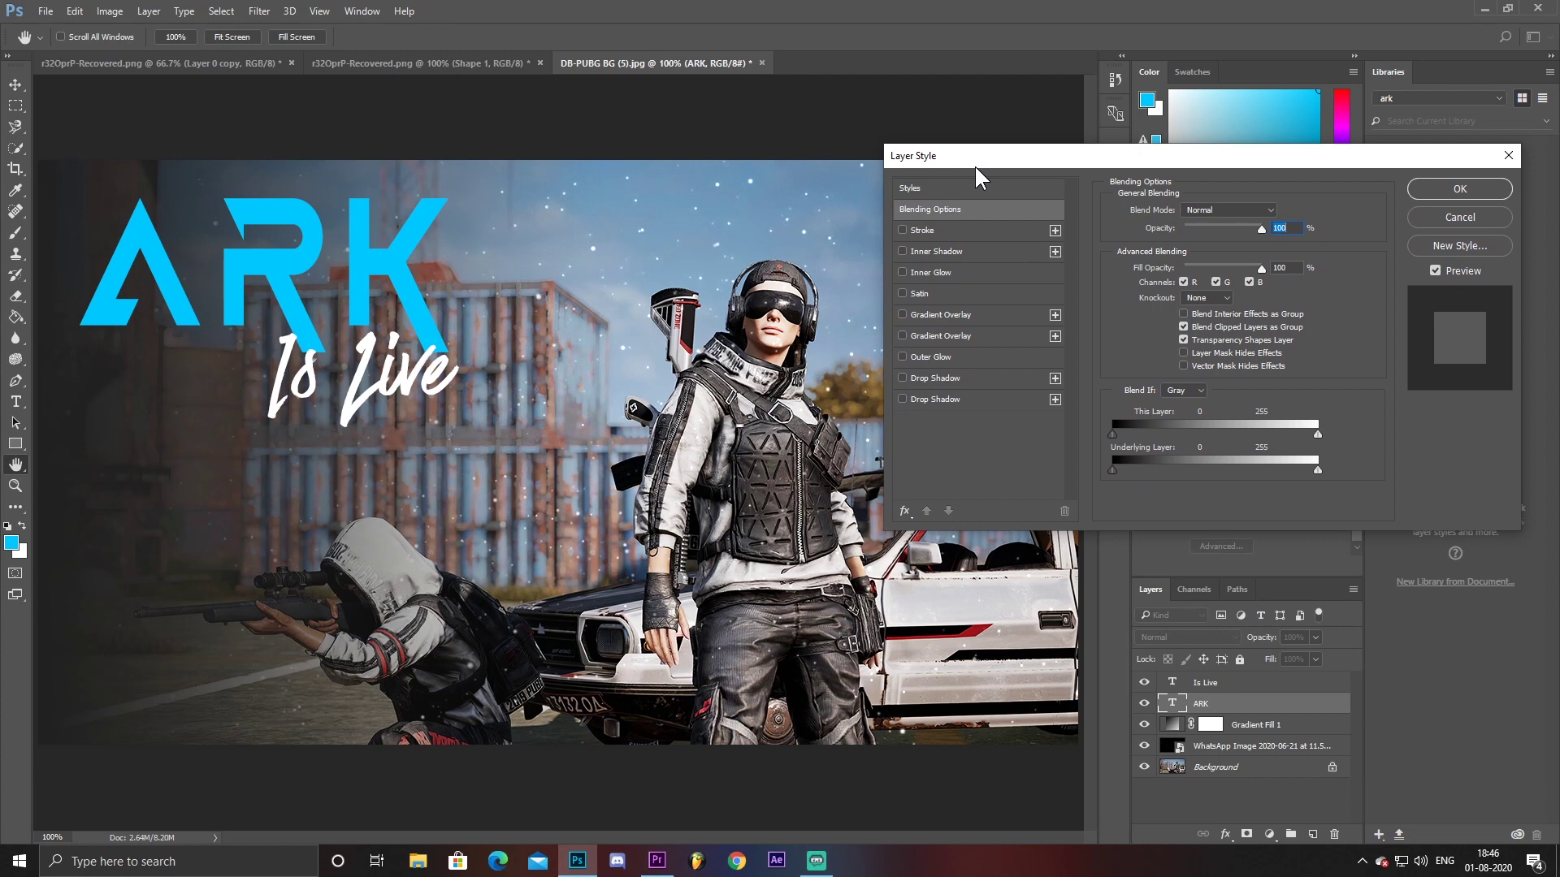
{"action": "left_click", "coordinate": [899, 312]}
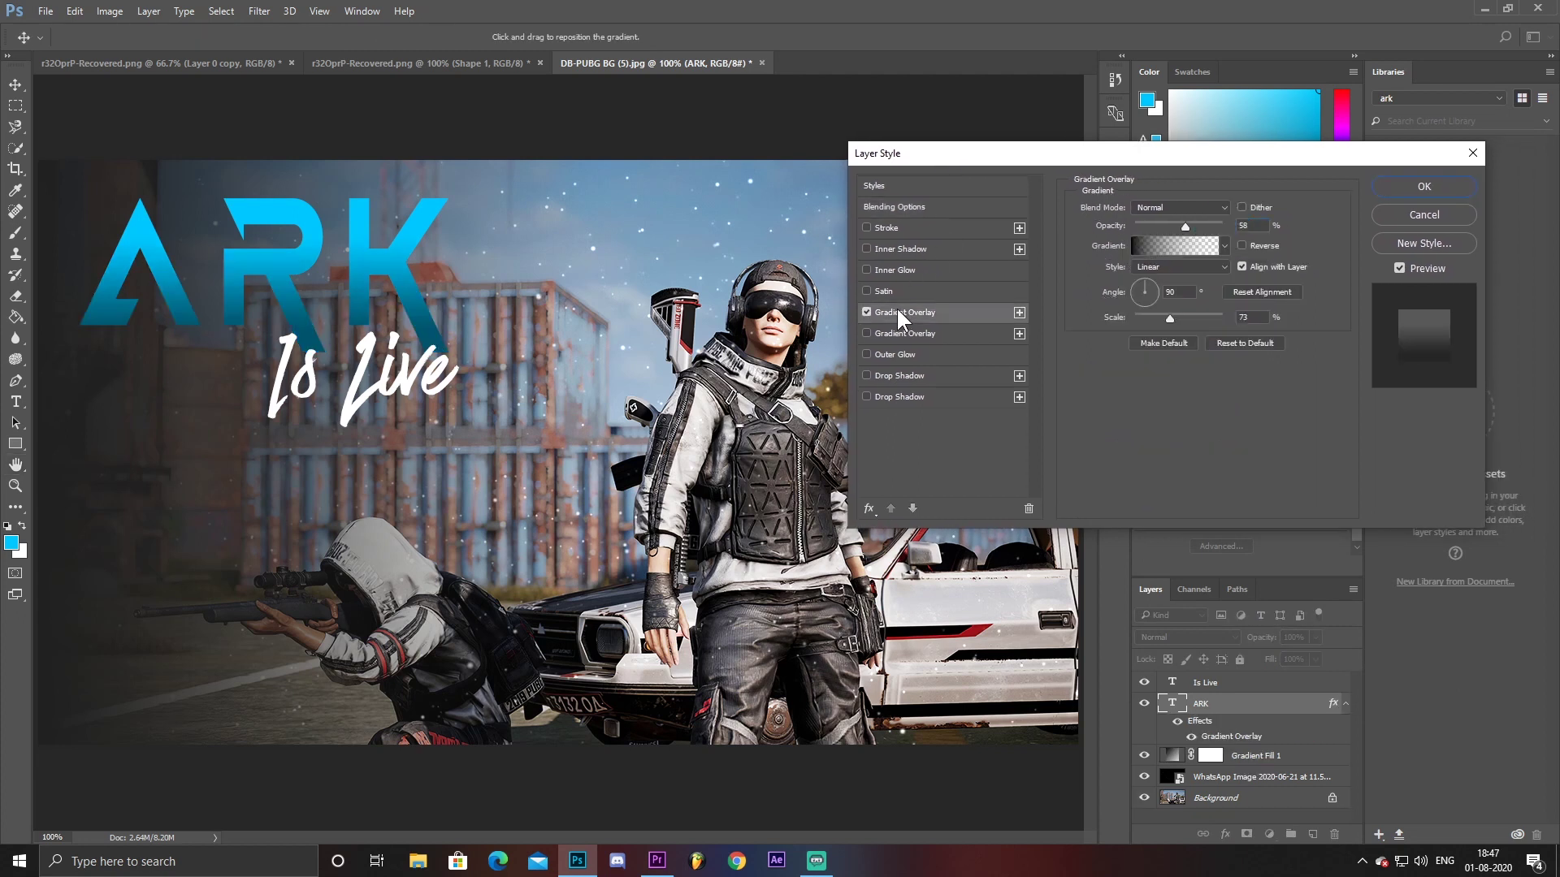
{"action": "left_click", "coordinate": [1162, 246]}
Set the overlay gradient's left stop to bright blue #1105ff
{"action": "left_click", "coordinate": [1168, 505]}
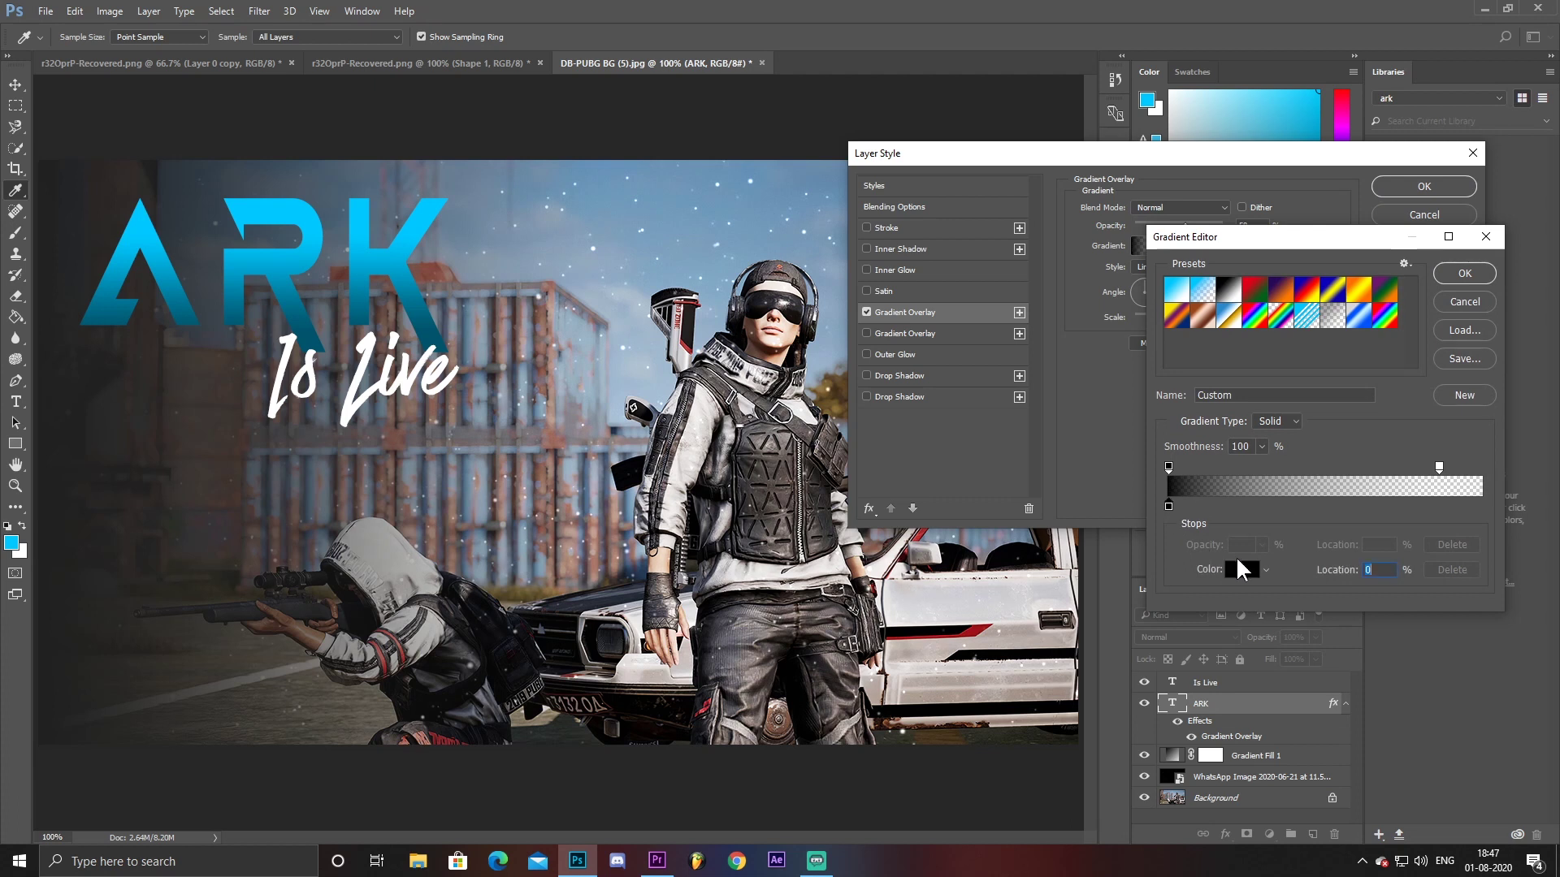
{"action": "left_click", "coordinate": [1240, 569]}
{"action": "left_click", "coordinate": [1210, 357]}
{"action": "mouse_move", "coordinate": [1170, 309]}
{"action": "left_mouse_down"}
{"action": "mouse_move", "coordinate": [1248, 246]}
{"action": "mouse_move", "coordinate": [1342, 219]}
{"action": "left_mouse_up"}
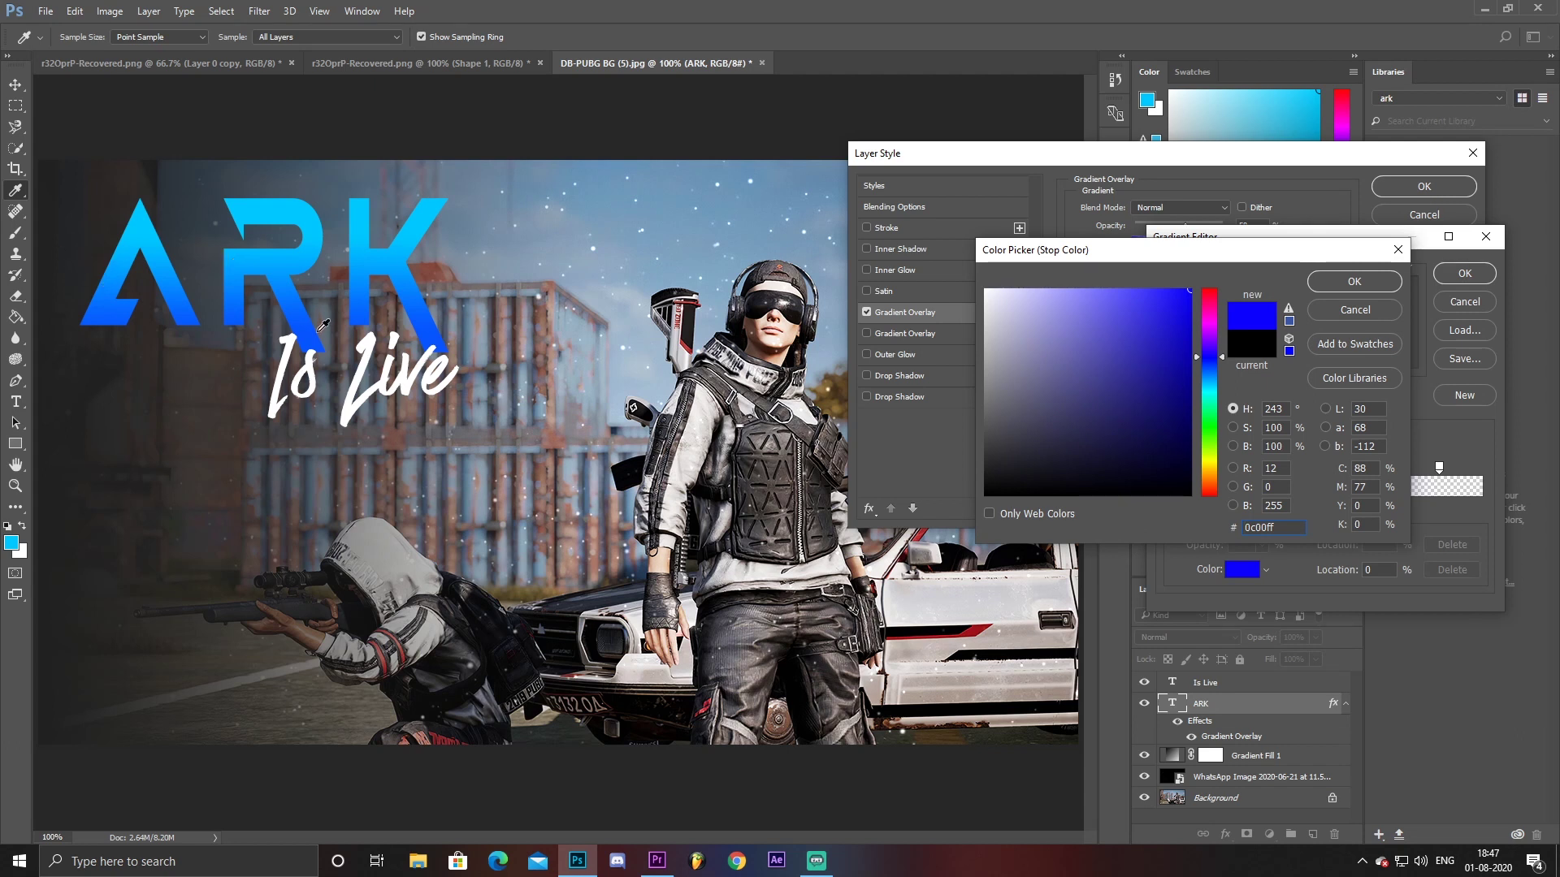
{"action": "left_click", "coordinate": [1354, 285]}
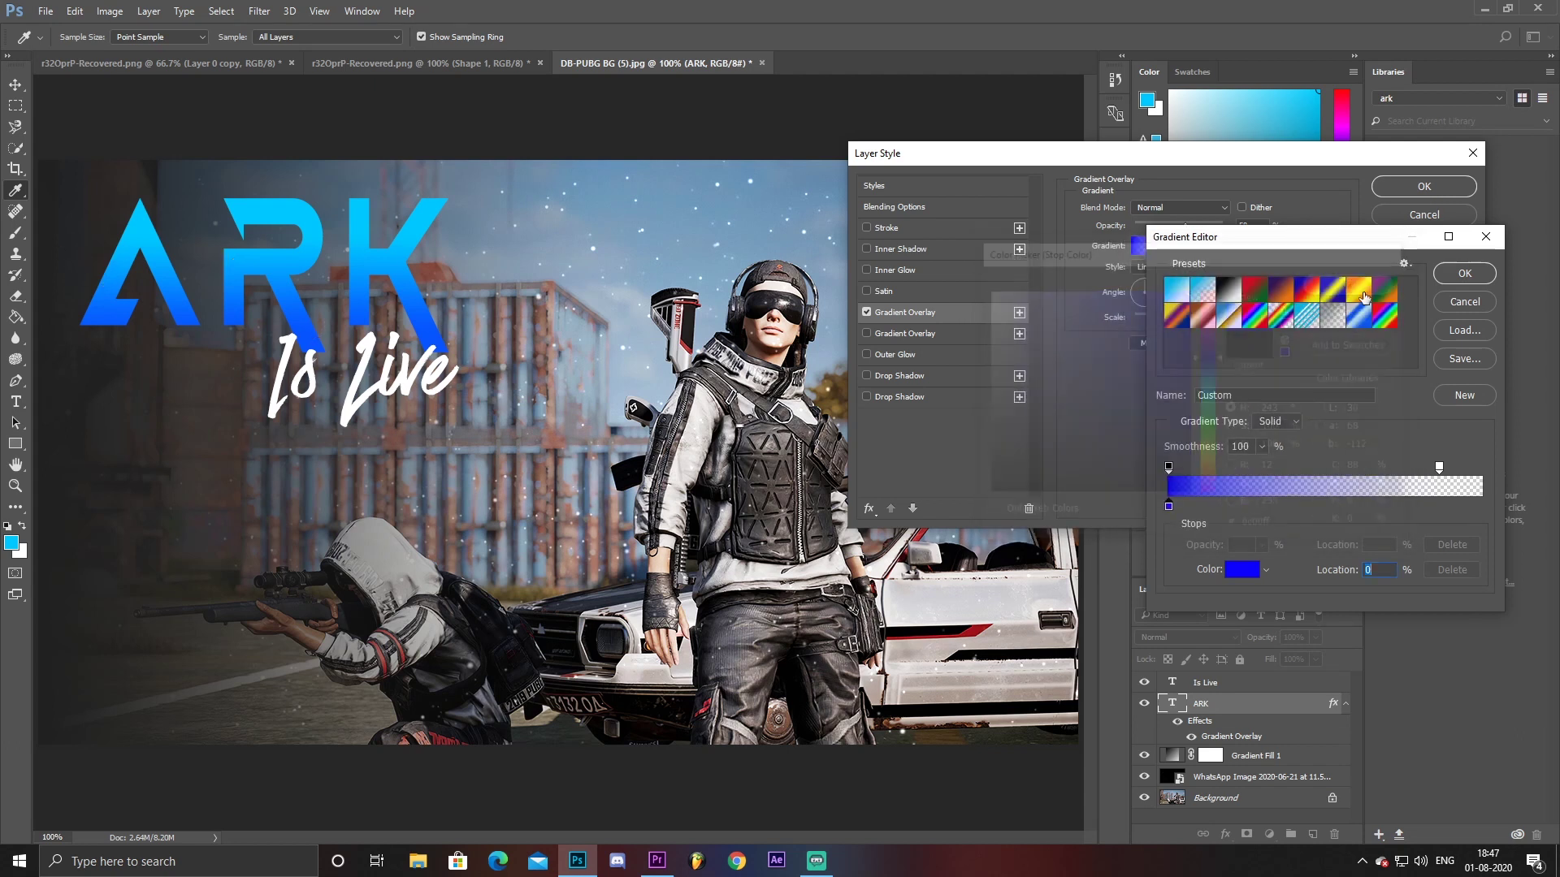
Pull the transparent stop toward the middle, then add an outline Stroke to ARK
{"action": "left_click", "coordinate": [1435, 468]}
{"action": "mouse_move", "coordinate": [1433, 468]}
{"action": "left_mouse_down"}
{"action": "mouse_move", "coordinate": [1306, 468]}
{"action": "mouse_move", "coordinate": [1446, 473]}
{"action": "left_mouse_up"}
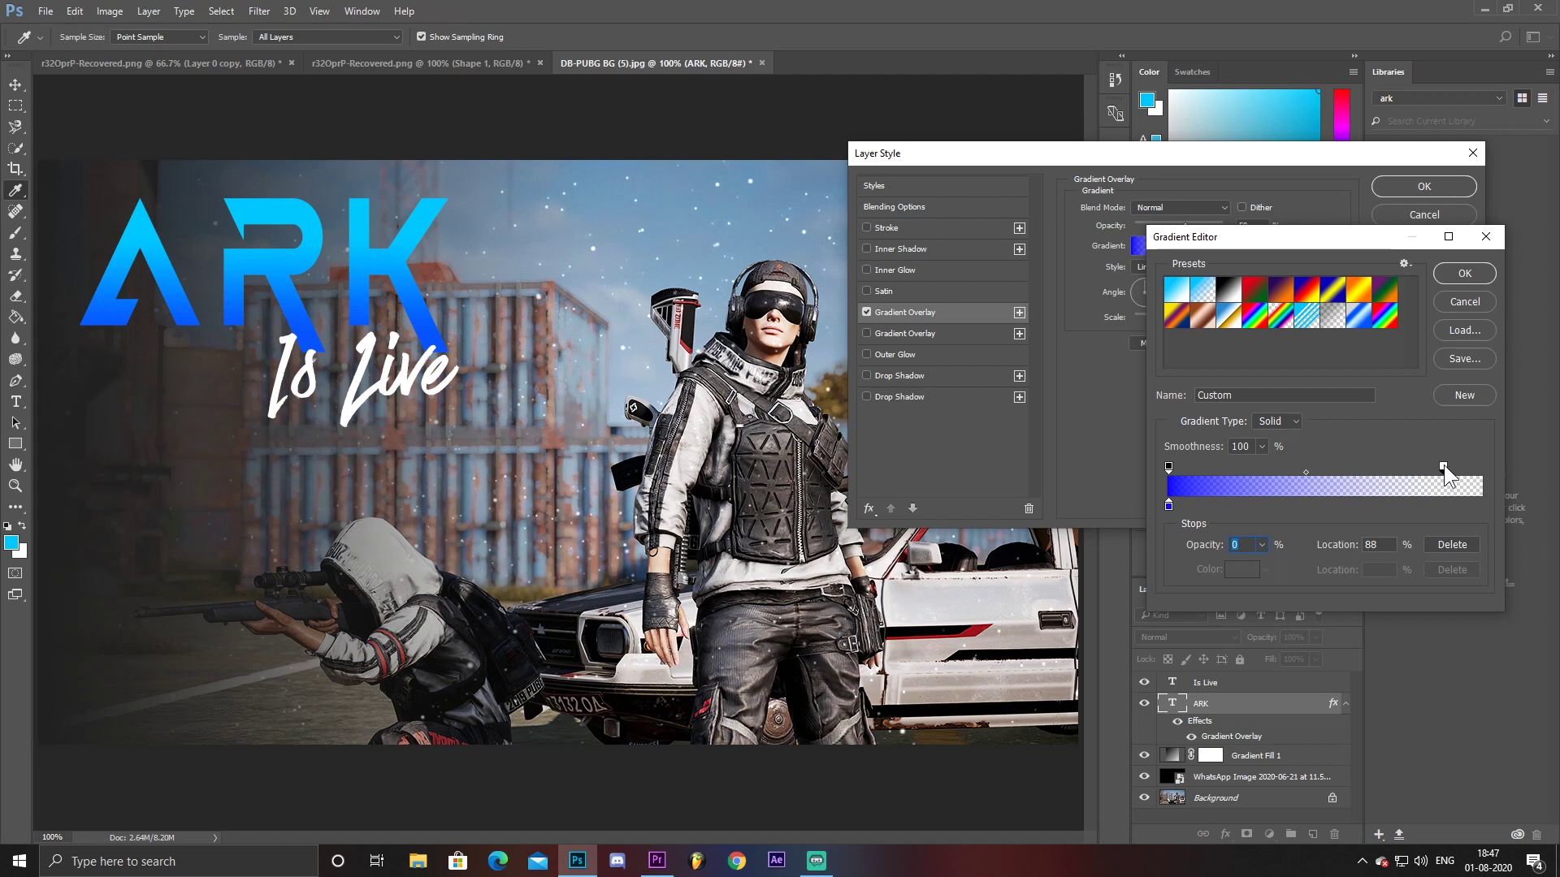
{"action": "left_click", "coordinate": [1454, 273]}
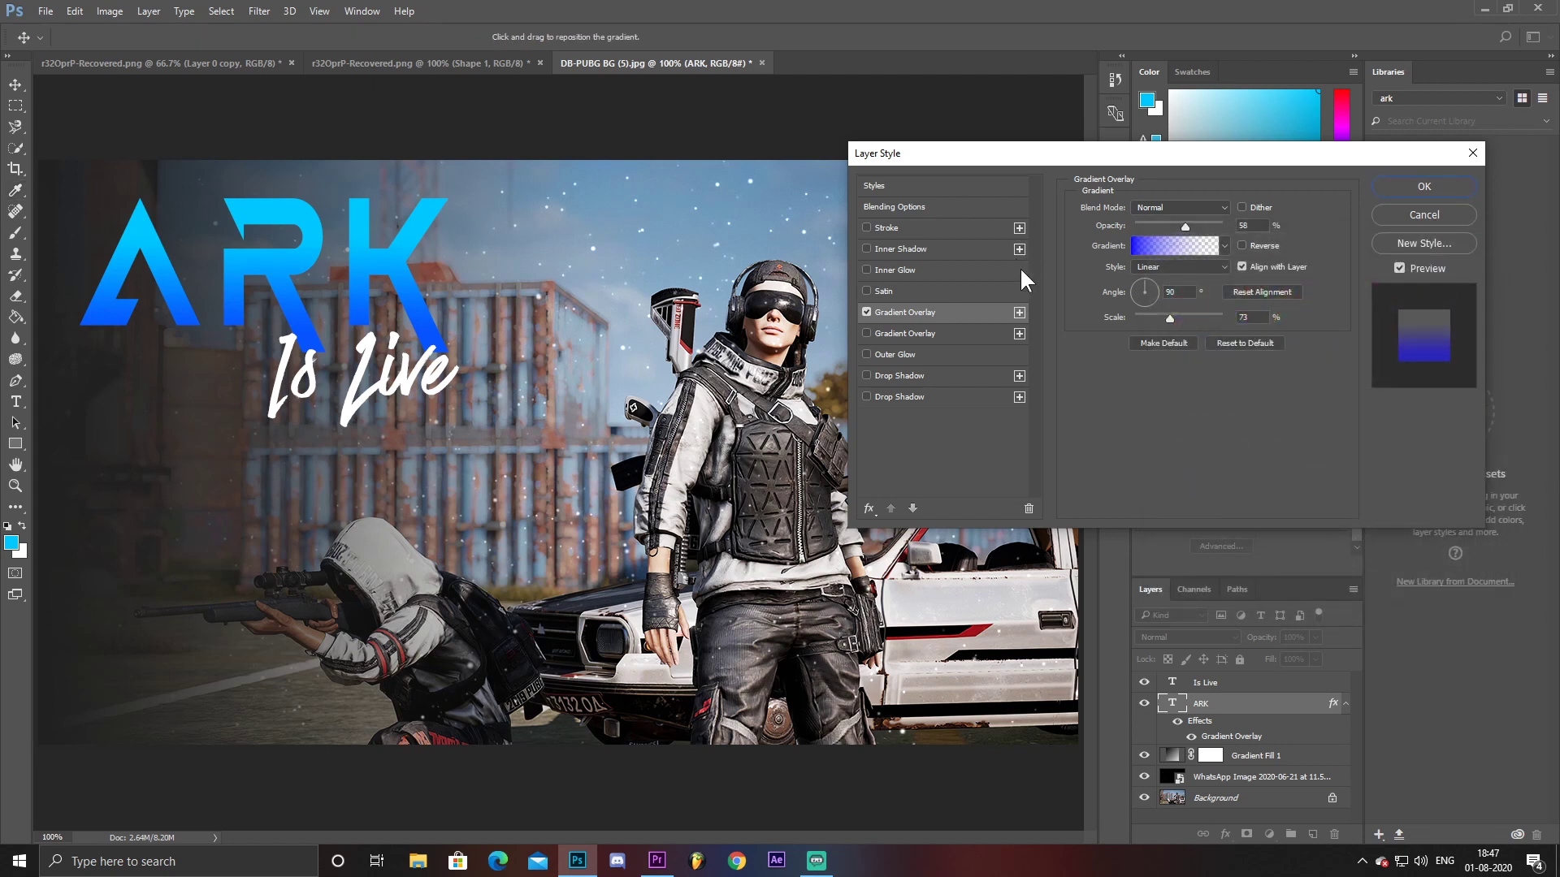
{"action": "left_click", "coordinate": [894, 228]}
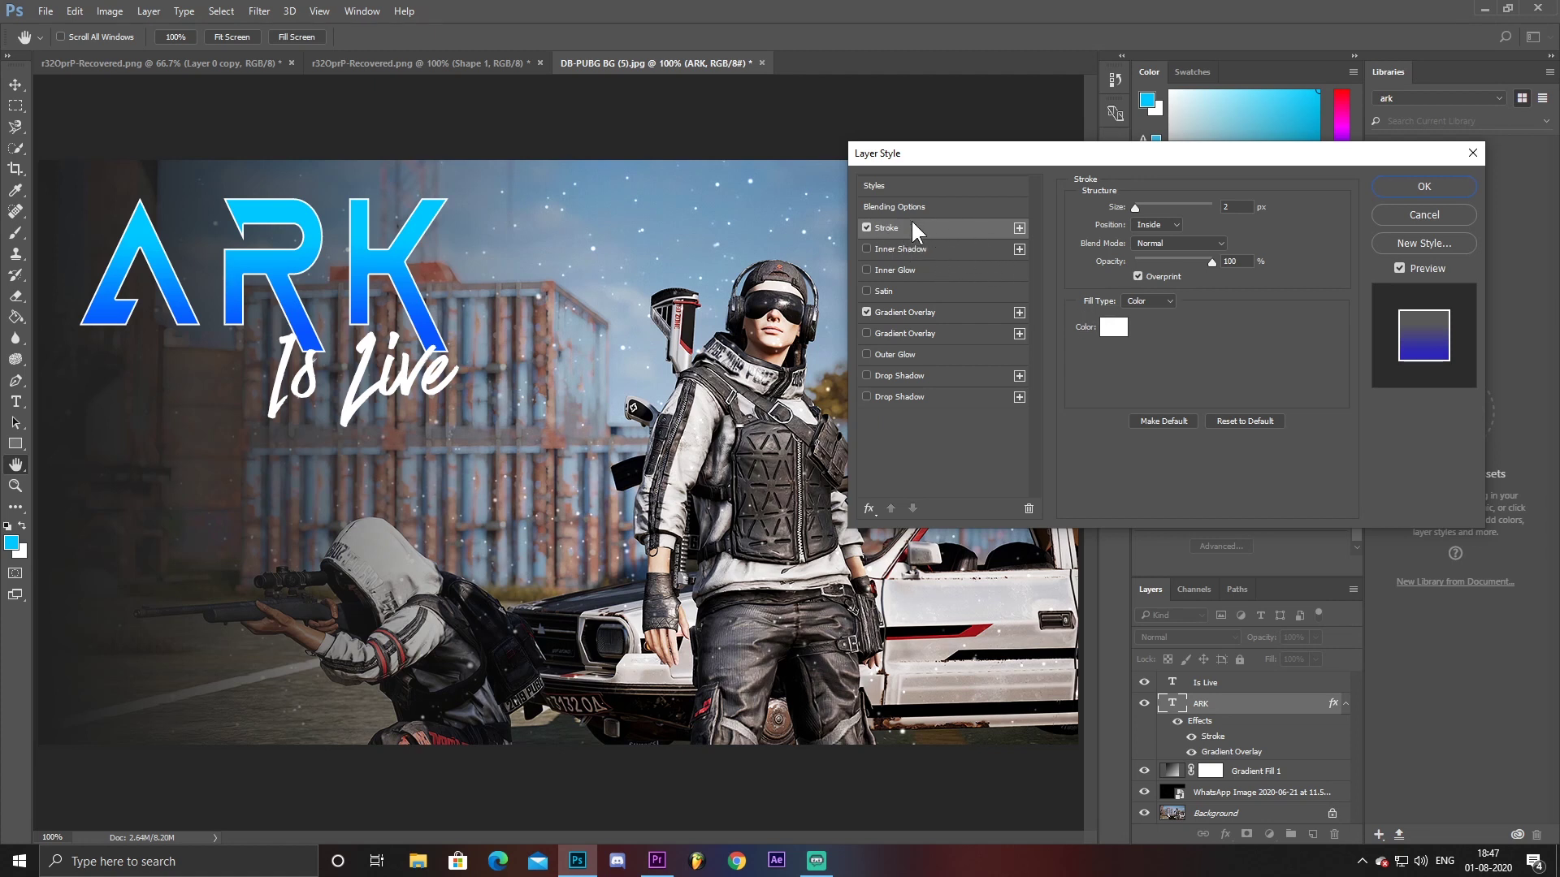
Make the ARK outline cyan #00baff and 3 px thick
{"action": "left_click", "coordinate": [1115, 327]}
{"action": "left_click_drag", "start_coordinate": [1207, 357], "coordinate": [1207, 384]}
{"action": "left_click_drag", "start_coordinate": [1182, 297], "coordinate": [1337, 254]}
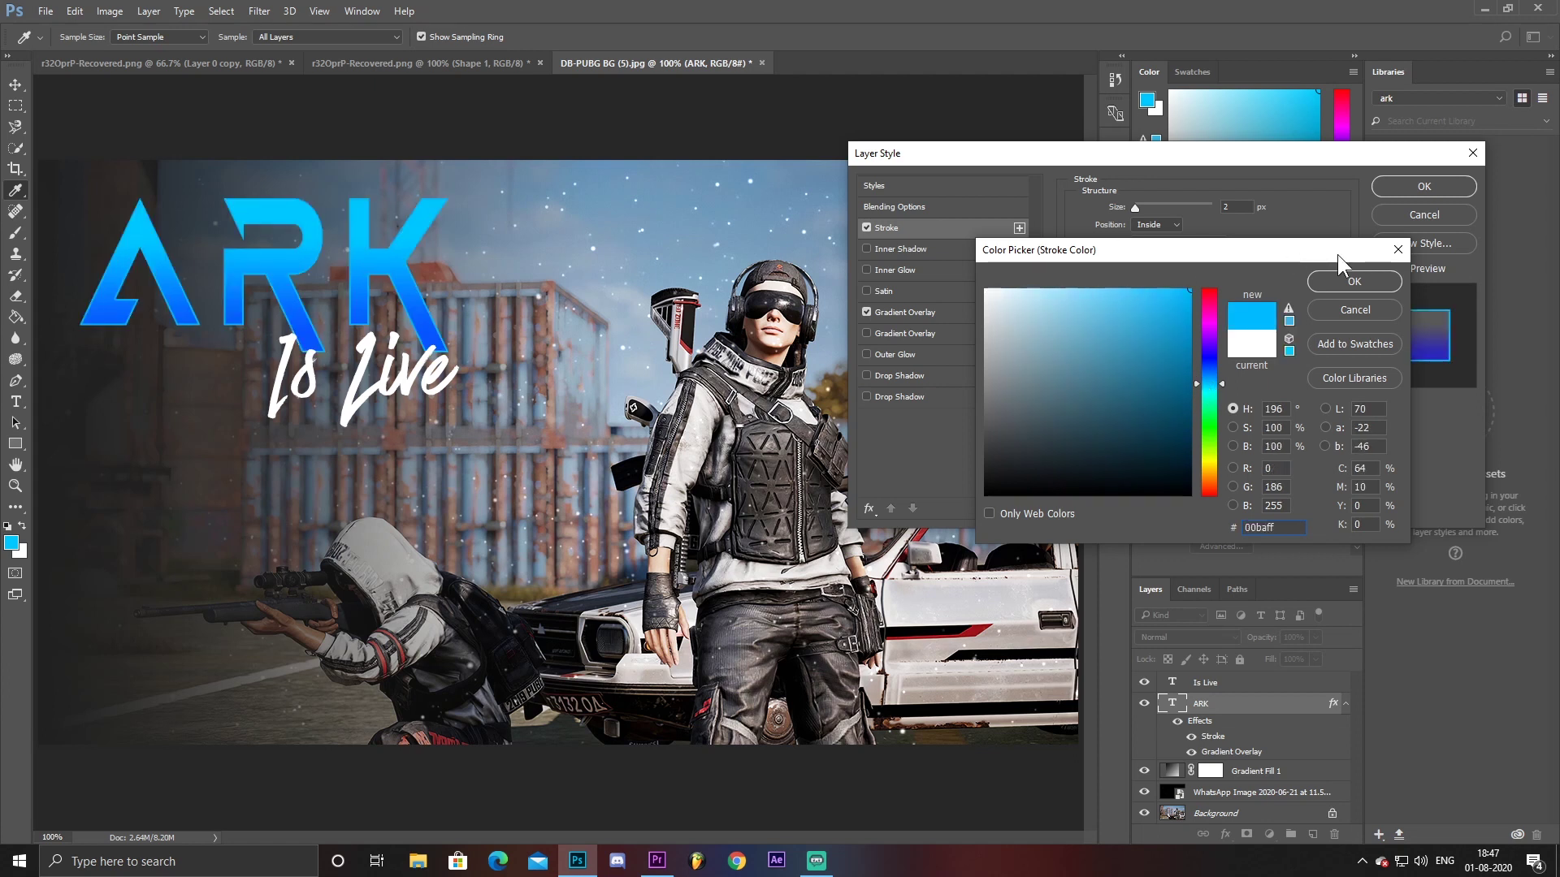
{"action": "left_click_drag", "start_coordinate": [1210, 383], "coordinate": [1207, 383]}
{"action": "left_click_drag", "start_coordinate": [1207, 378], "coordinate": [1207, 387]}
{"action": "left_click", "coordinate": [1354, 278]}
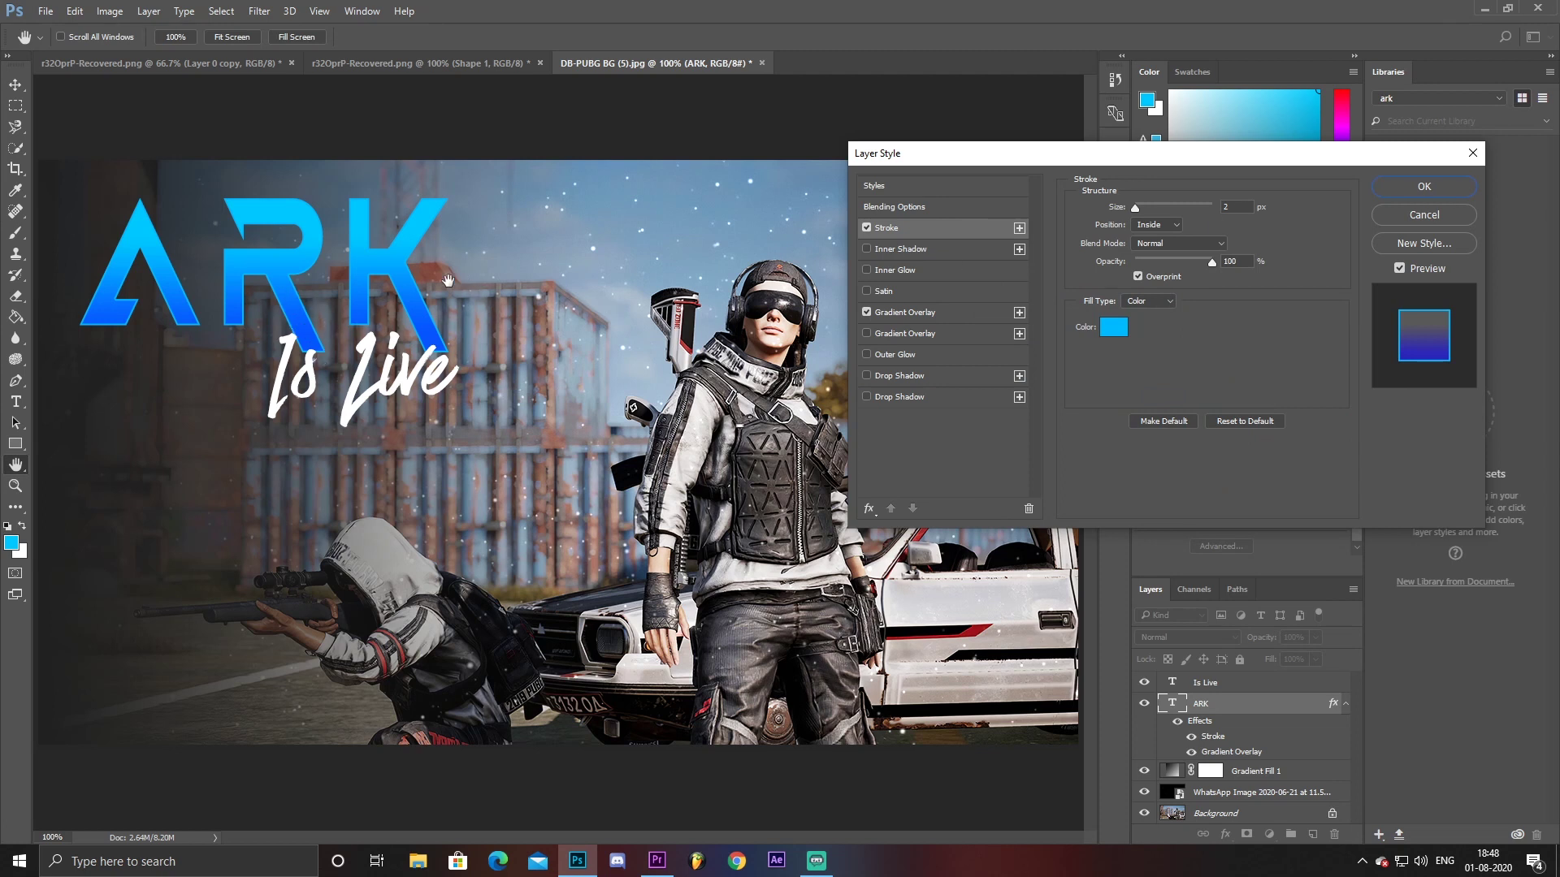
{"action": "double_click", "coordinate": [1229, 205]}
{"action": "type", "text": "3"}
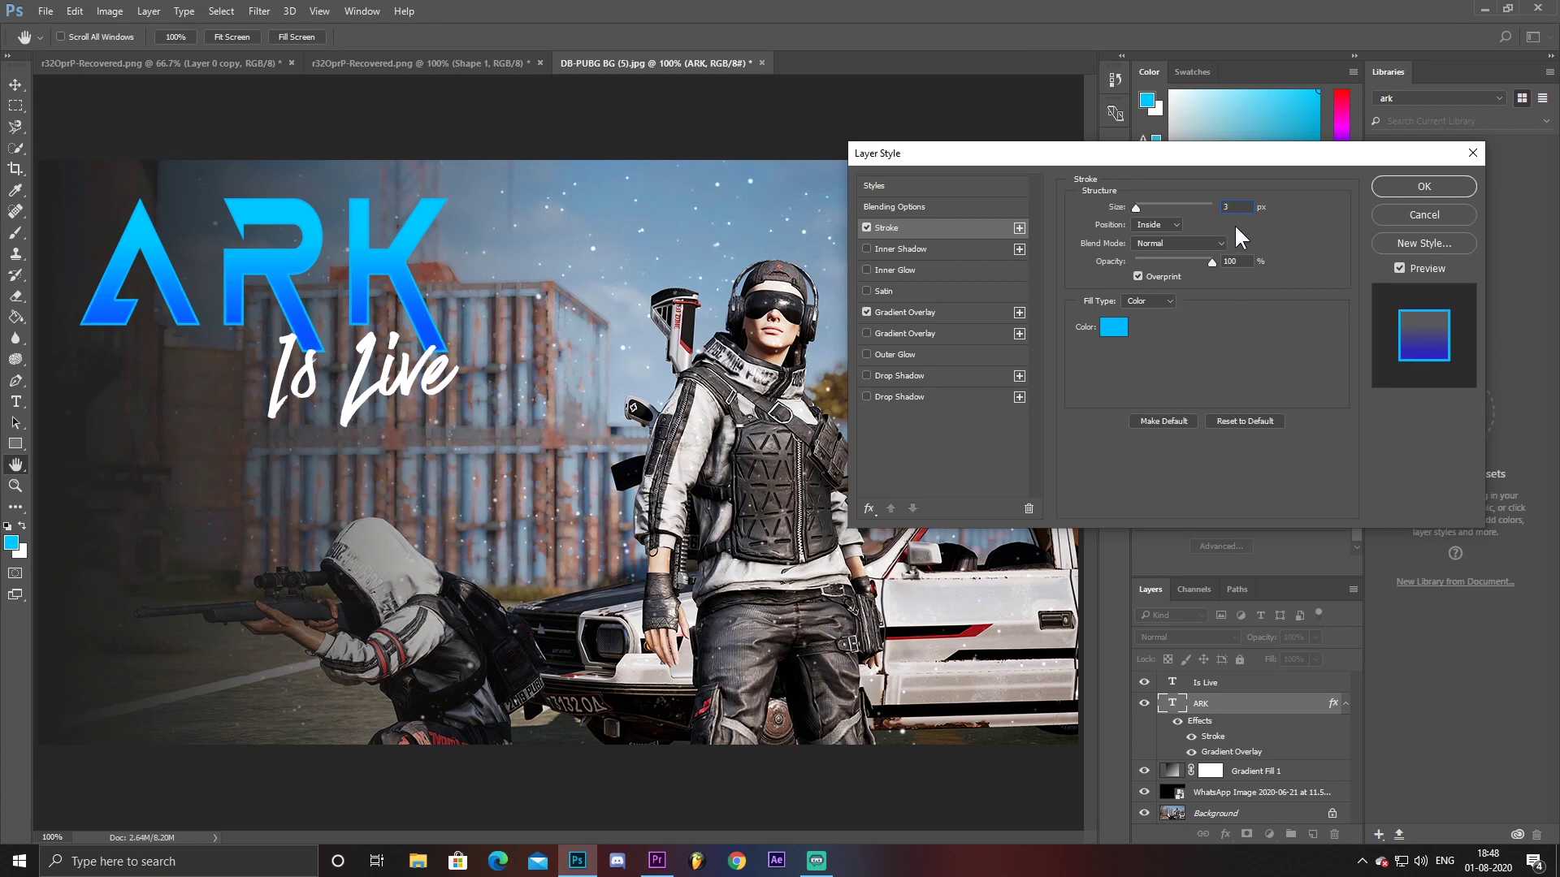
Set the gradient overlay to 100% opacity, apply, and draw a full-canvas rectangle
{"action": "left_click", "coordinate": [937, 312]}
{"action": "mouse_move", "coordinate": [1202, 227]}
{"action": "left_mouse_down"}
{"action": "mouse_move", "coordinate": [1285, 222]}
{"action": "mouse_move", "coordinate": [1041, 283]}
{"action": "mouse_move", "coordinate": [1187, 272]}
{"action": "left_mouse_up"}
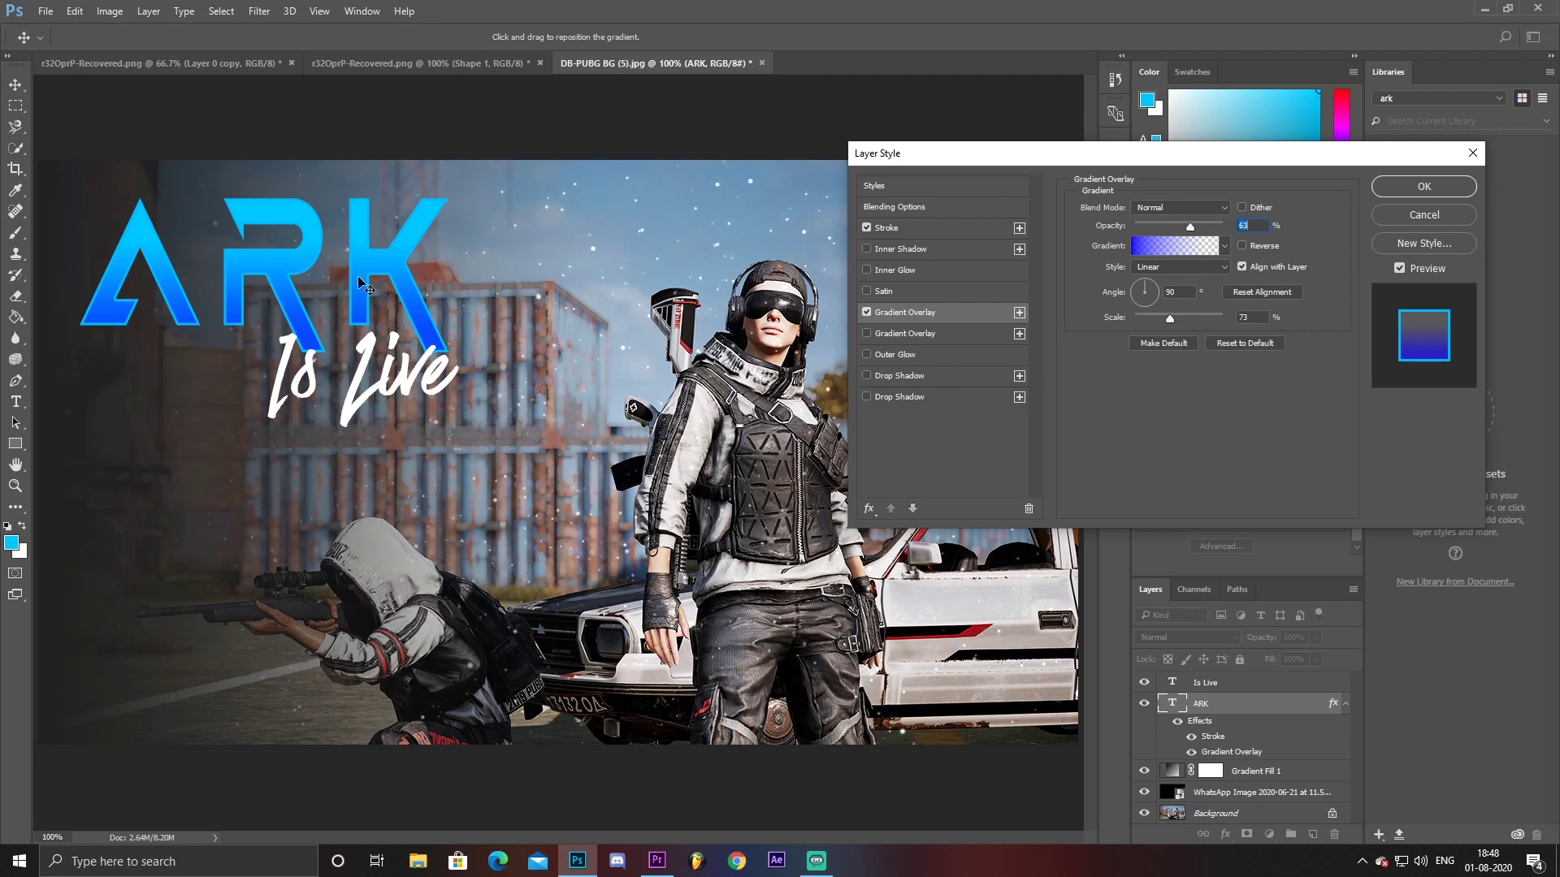
{"action": "left_click", "coordinate": [1436, 187]}
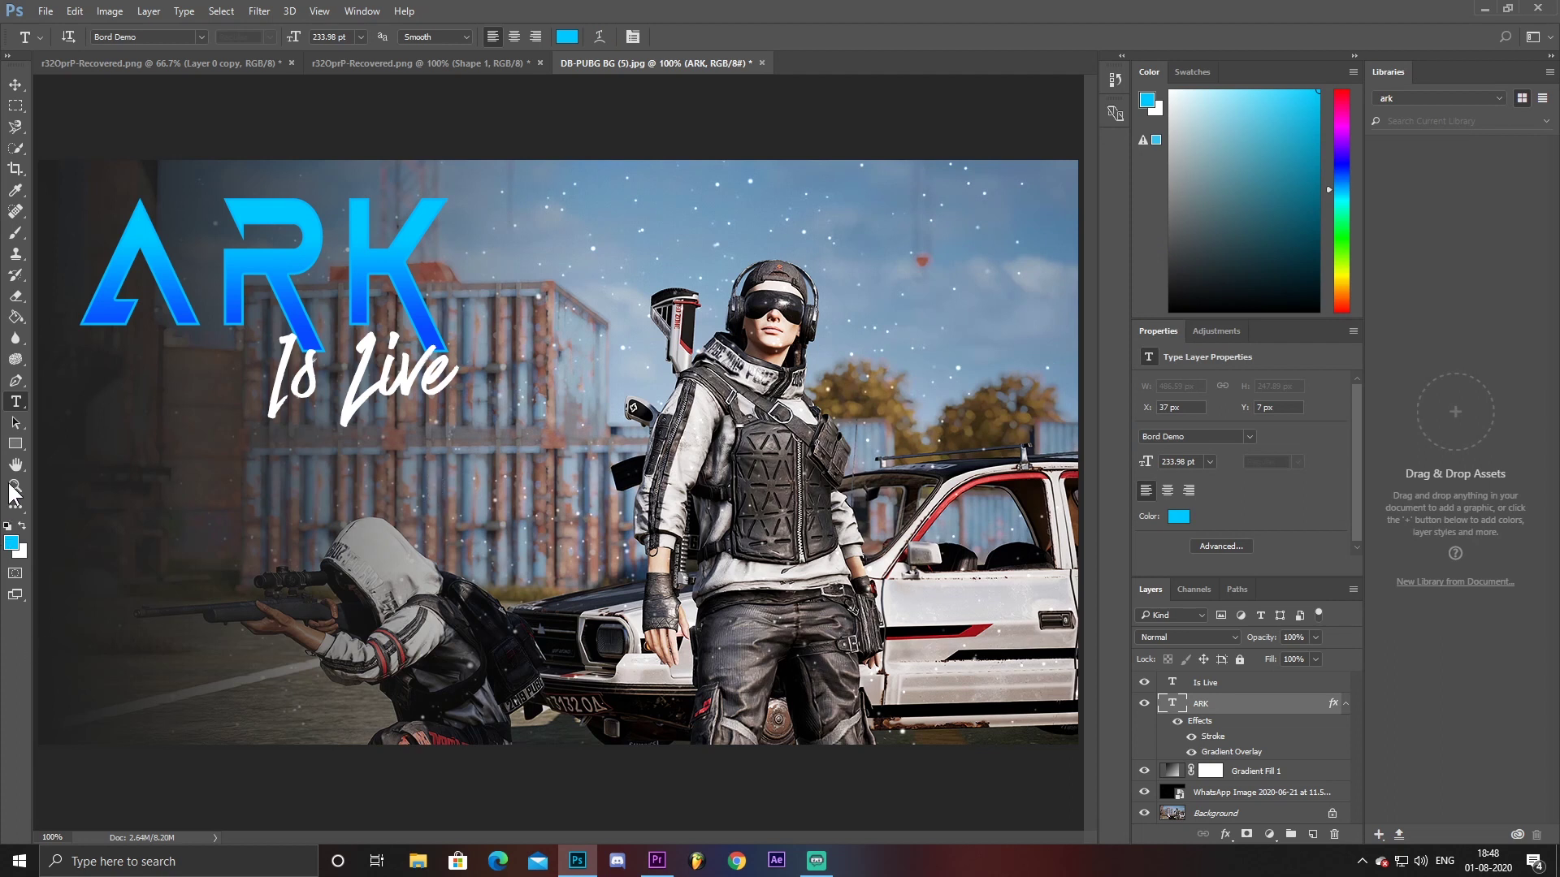
{"action": "left_click", "coordinate": [14, 441]}
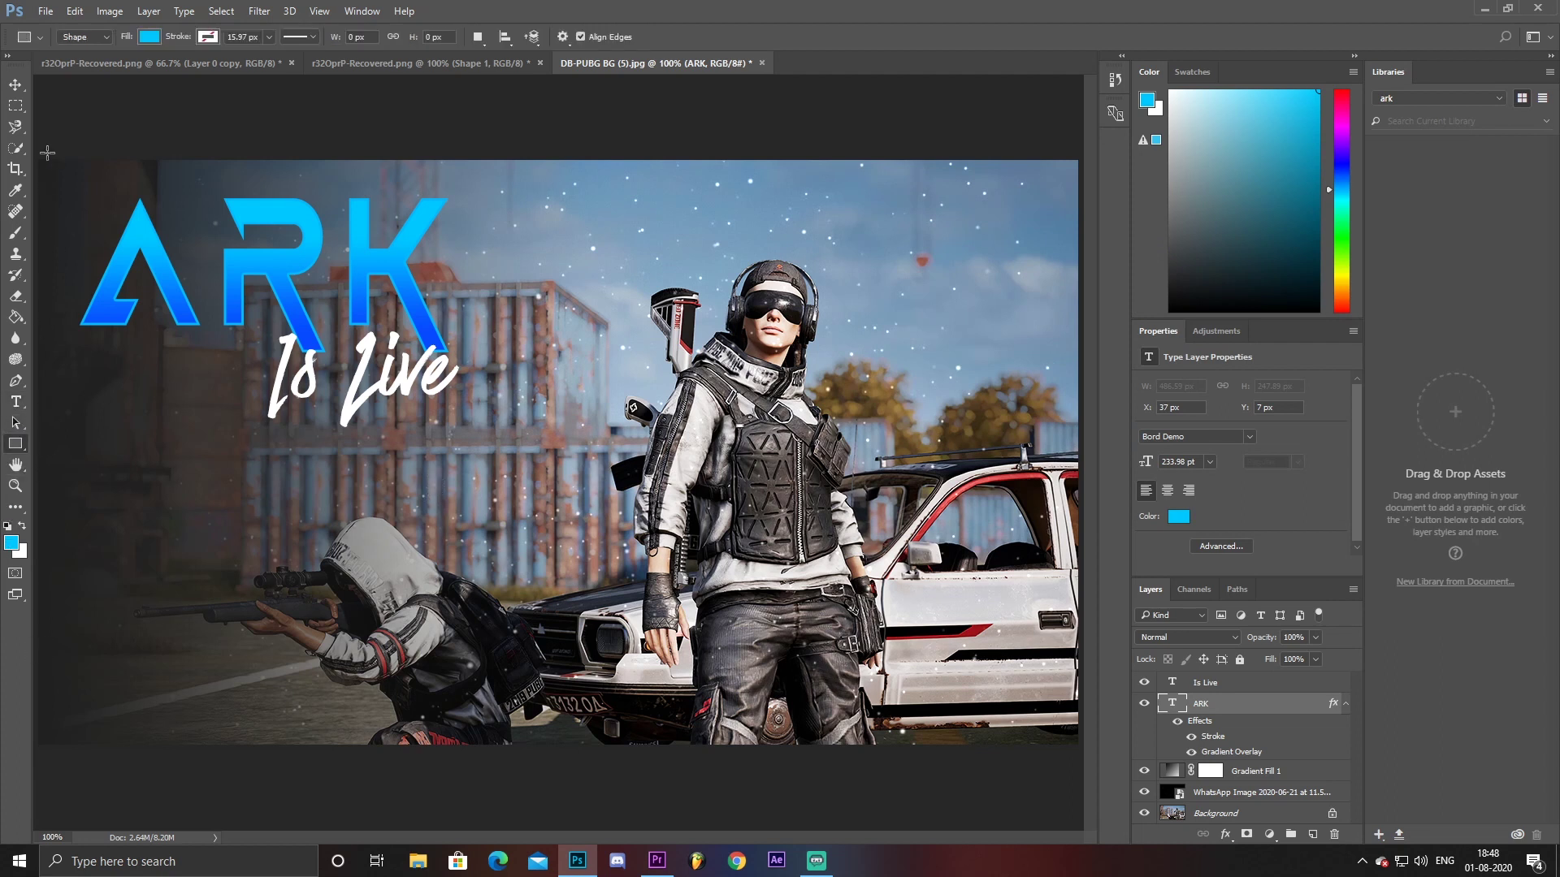
{"action": "mouse_move", "coordinate": [37, 155]}
{"action": "left_mouse_down"}
{"action": "mouse_move", "coordinate": [1086, 775]}
{"action": "mouse_move", "coordinate": [1085, 746]}
{"action": "left_mouse_up"}
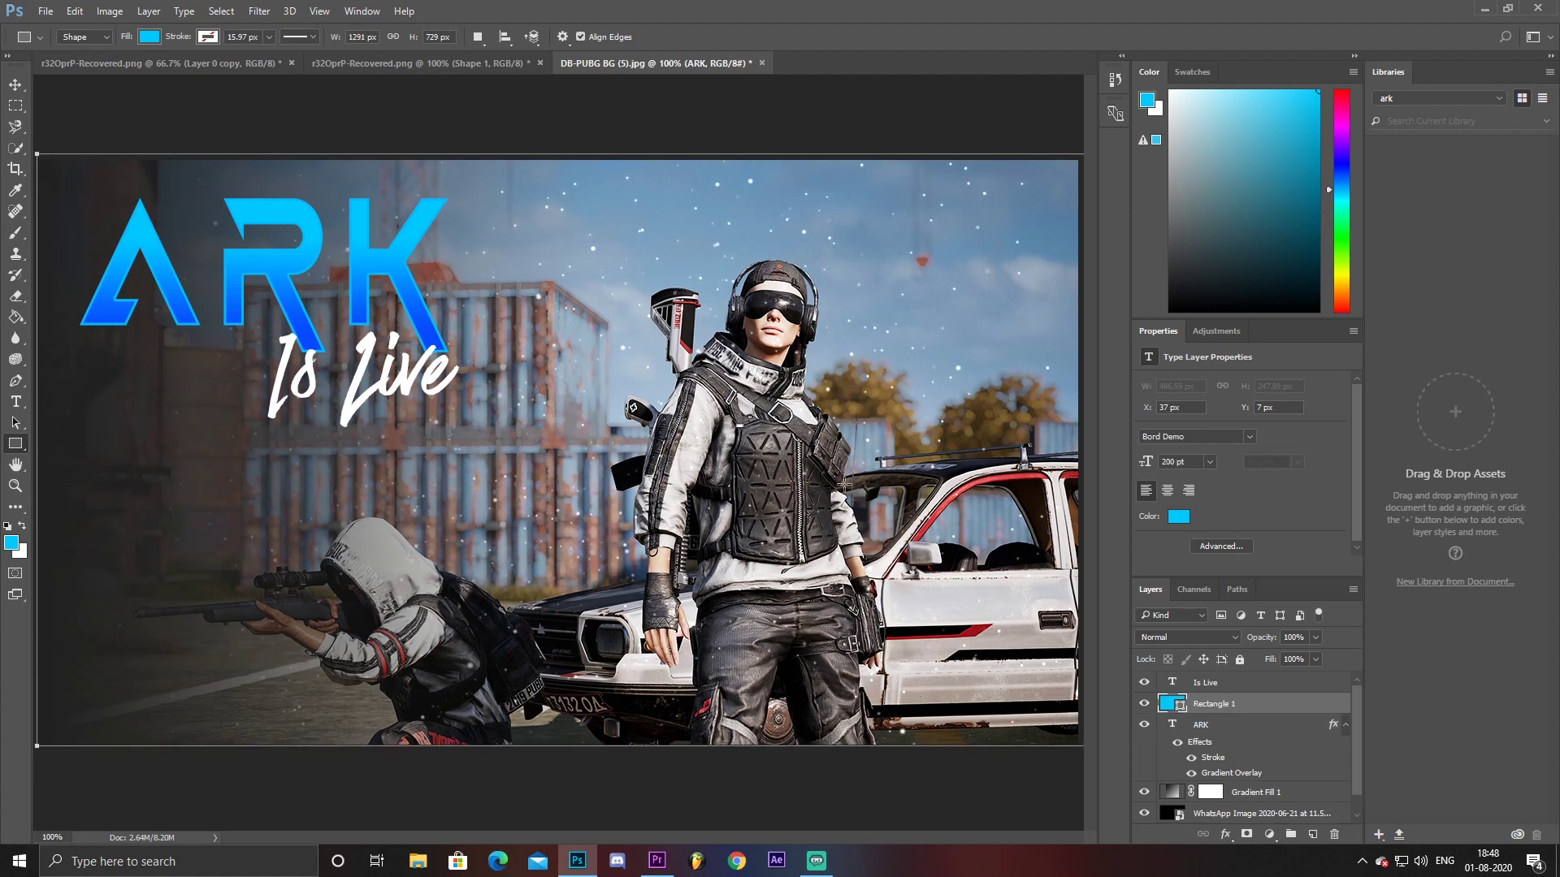
Give Rectangle 1 a dark grey fill and Screen blend mode
{"action": "left_click", "coordinate": [150, 36]}
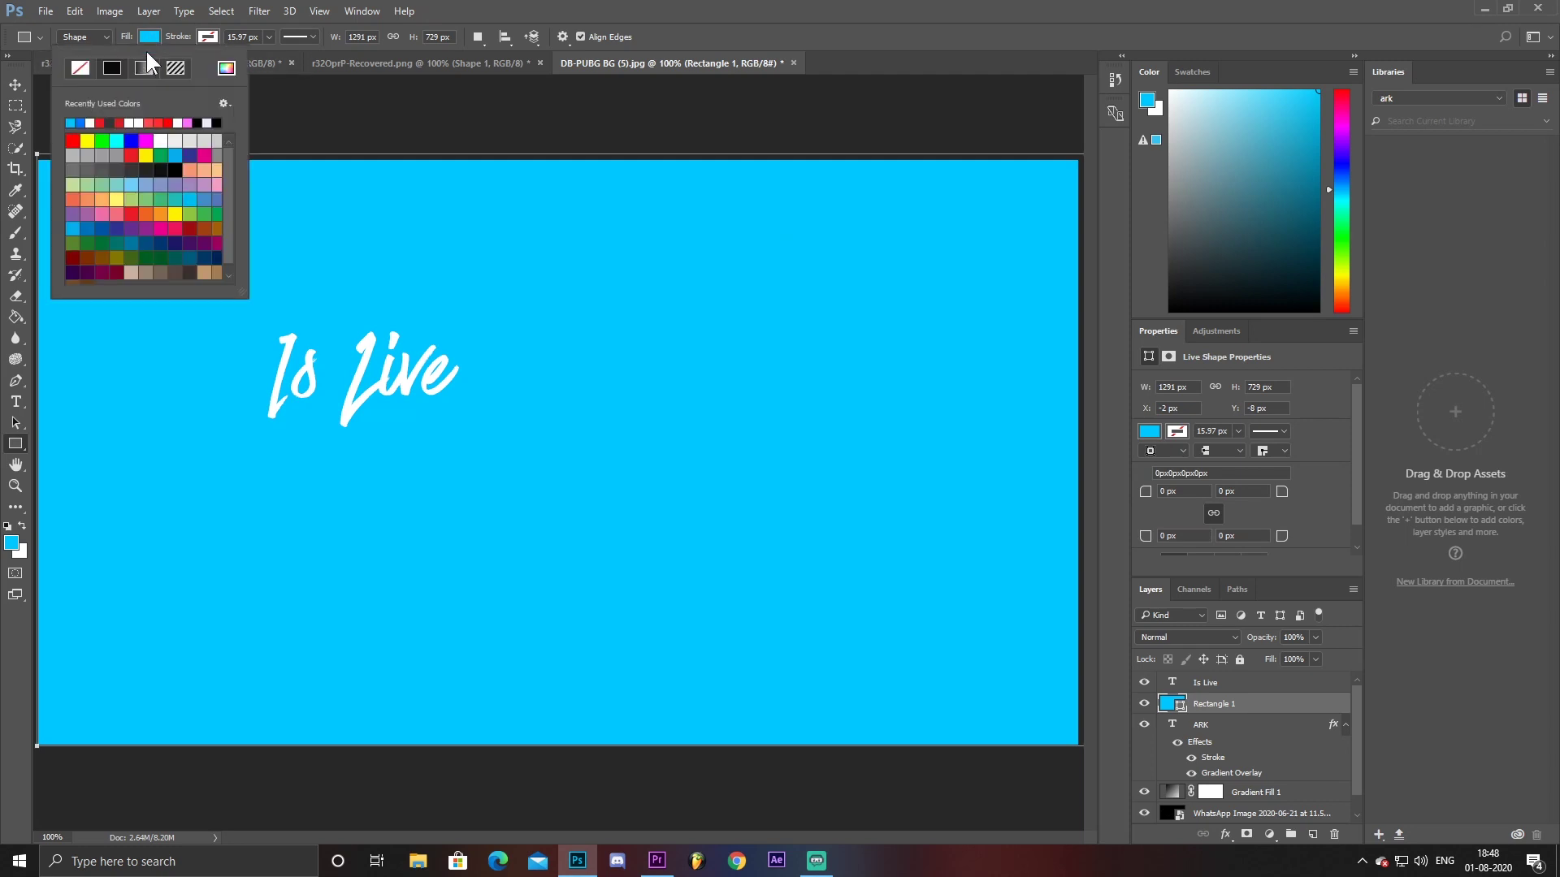
{"action": "left_click", "coordinate": [138, 165]}
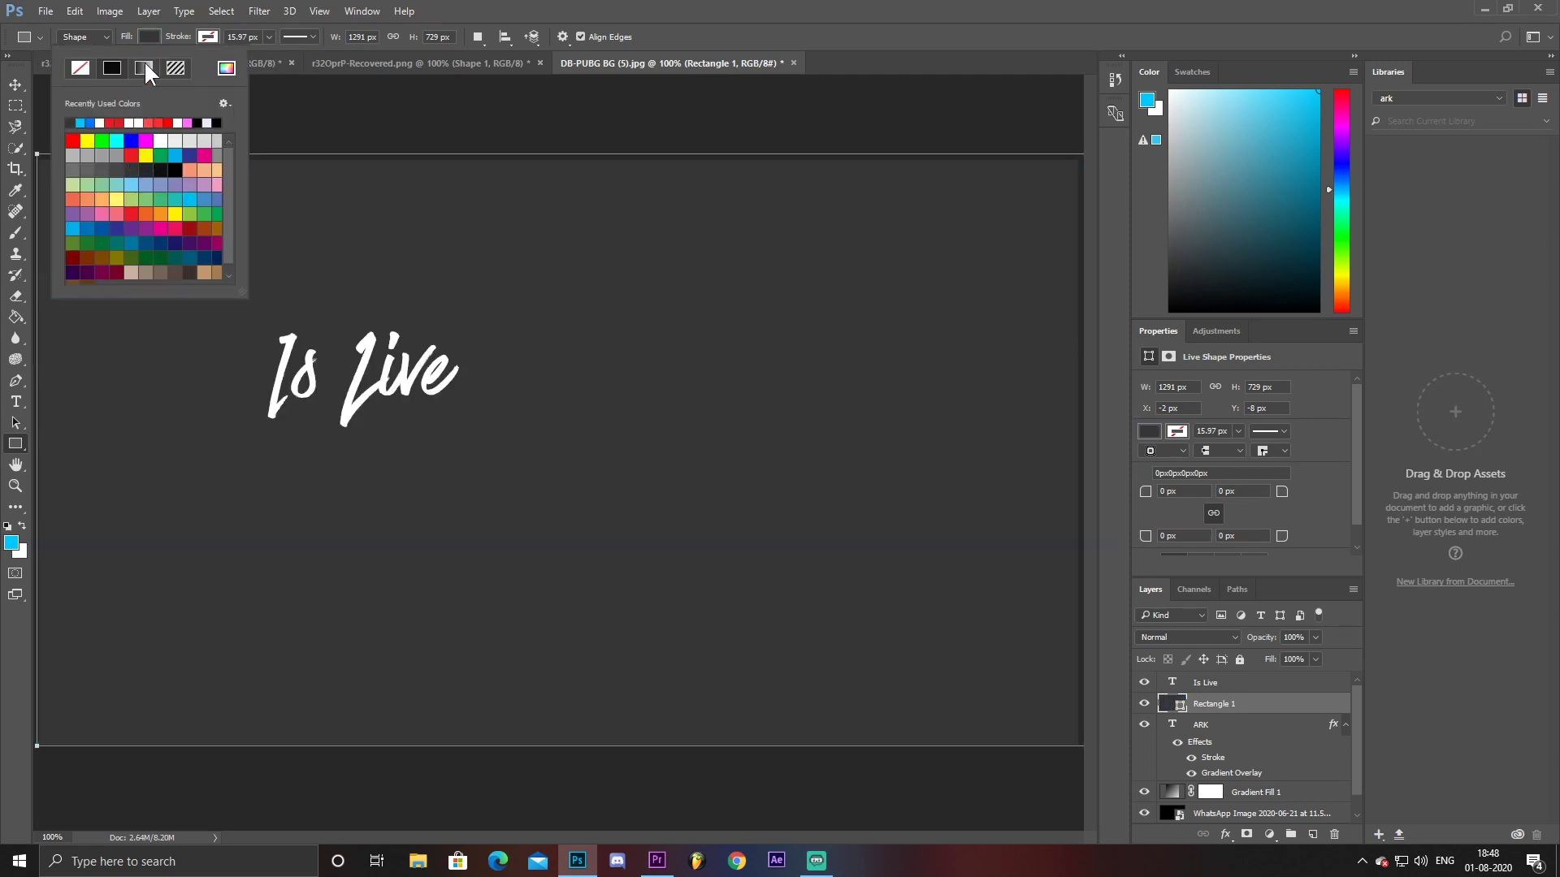
{"action": "left_click", "coordinate": [153, 36]}
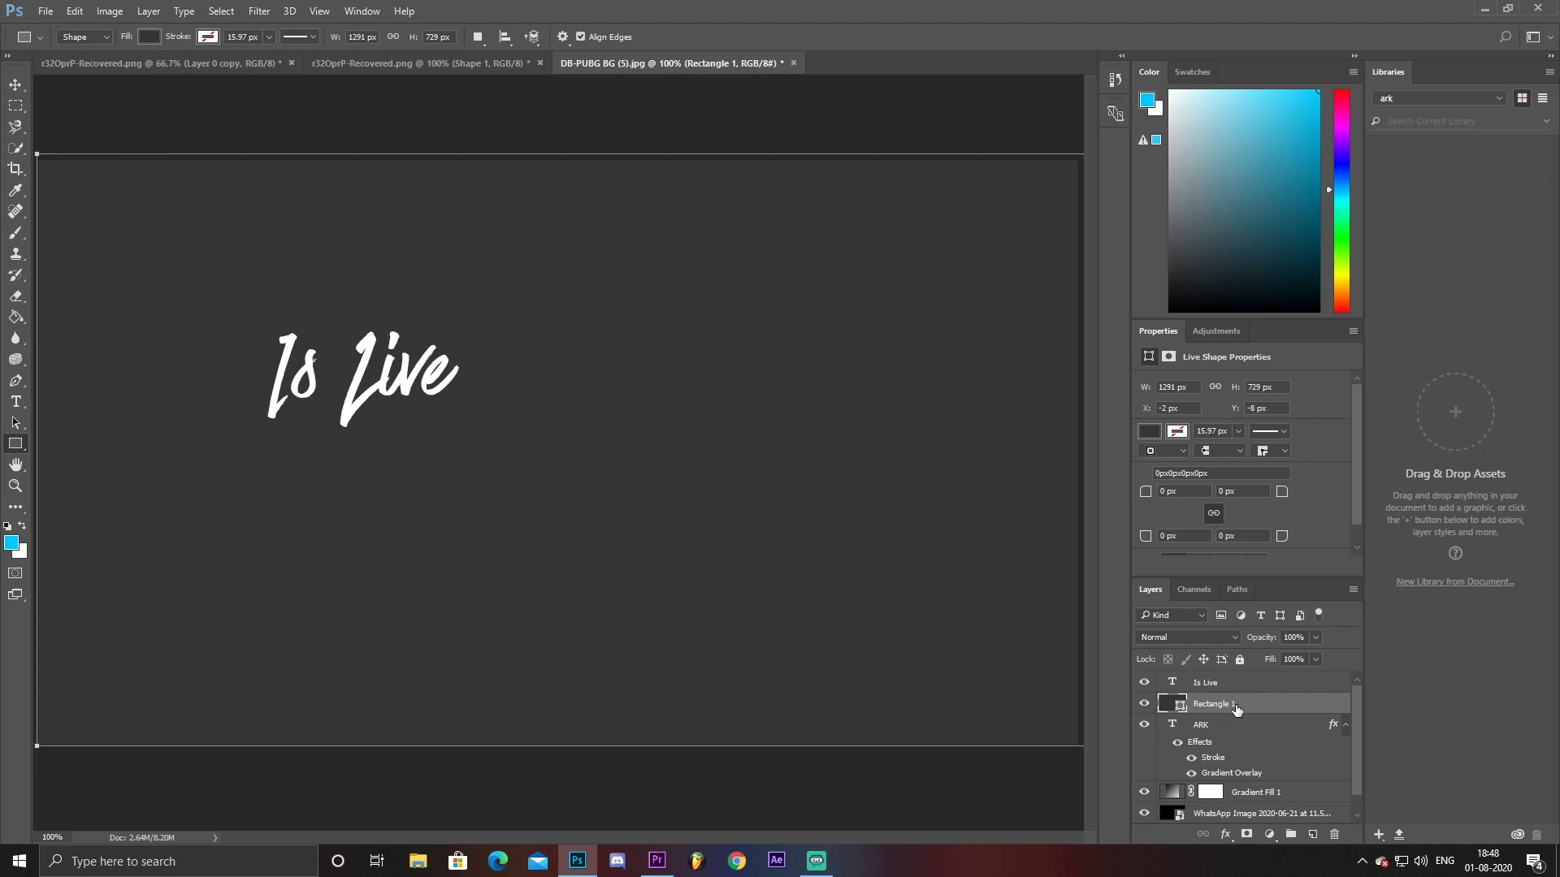
{"action": "left_click", "coordinate": [1186, 636]}
{"action": "left_click", "coordinate": [1160, 420]}
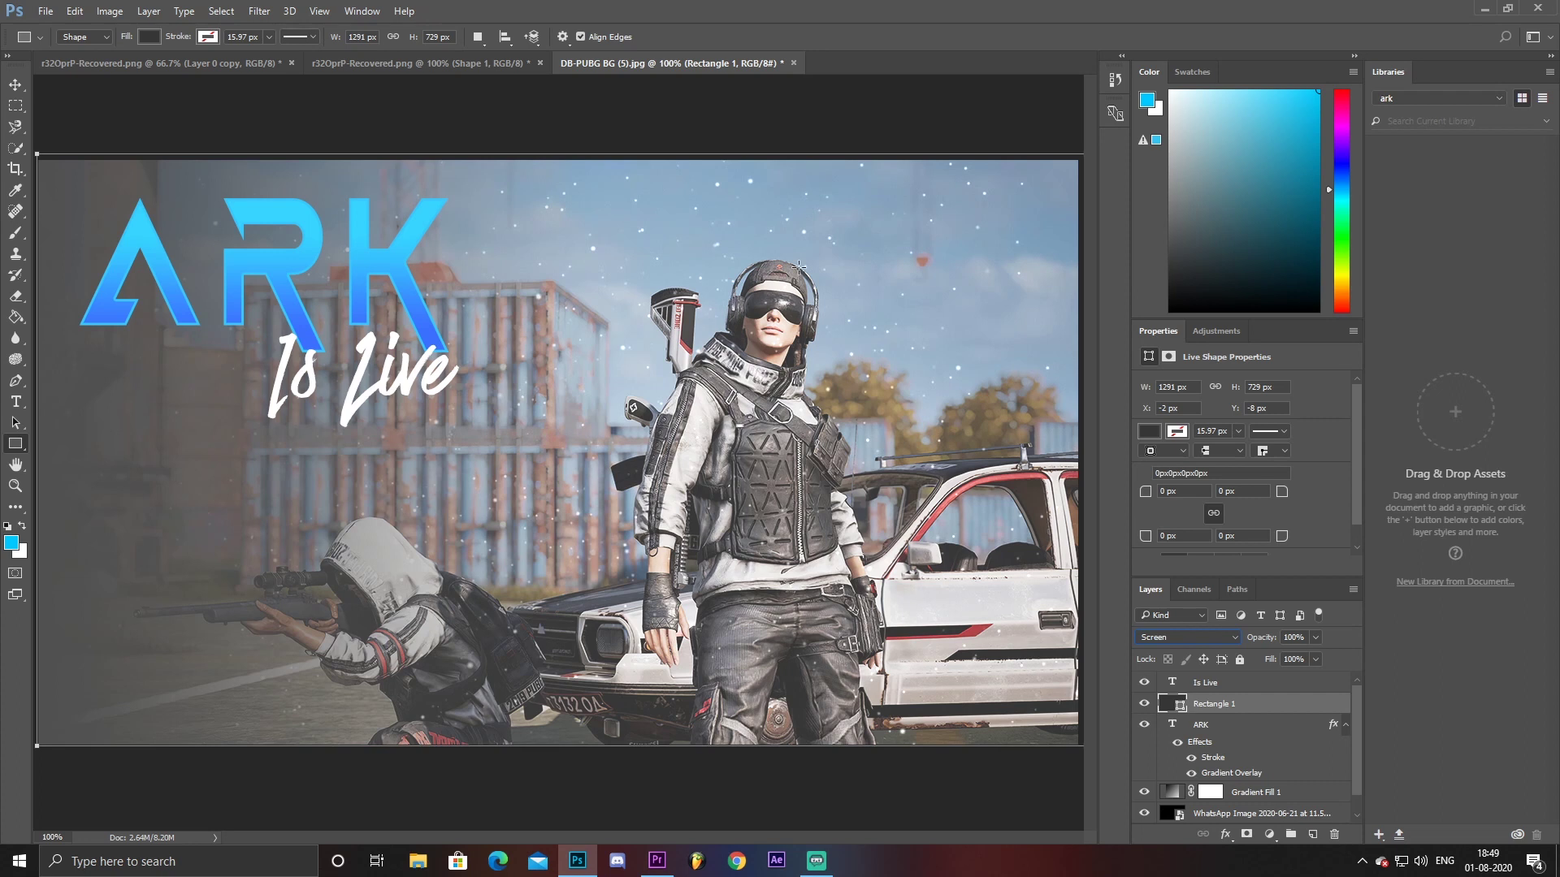
Move Rectangle 1 below Gradient Fill 1 in the Layers panel
{"action": "scroll", "coordinate": [1299, 772], "scroll_direction": "down", "scroll_amount": 1}
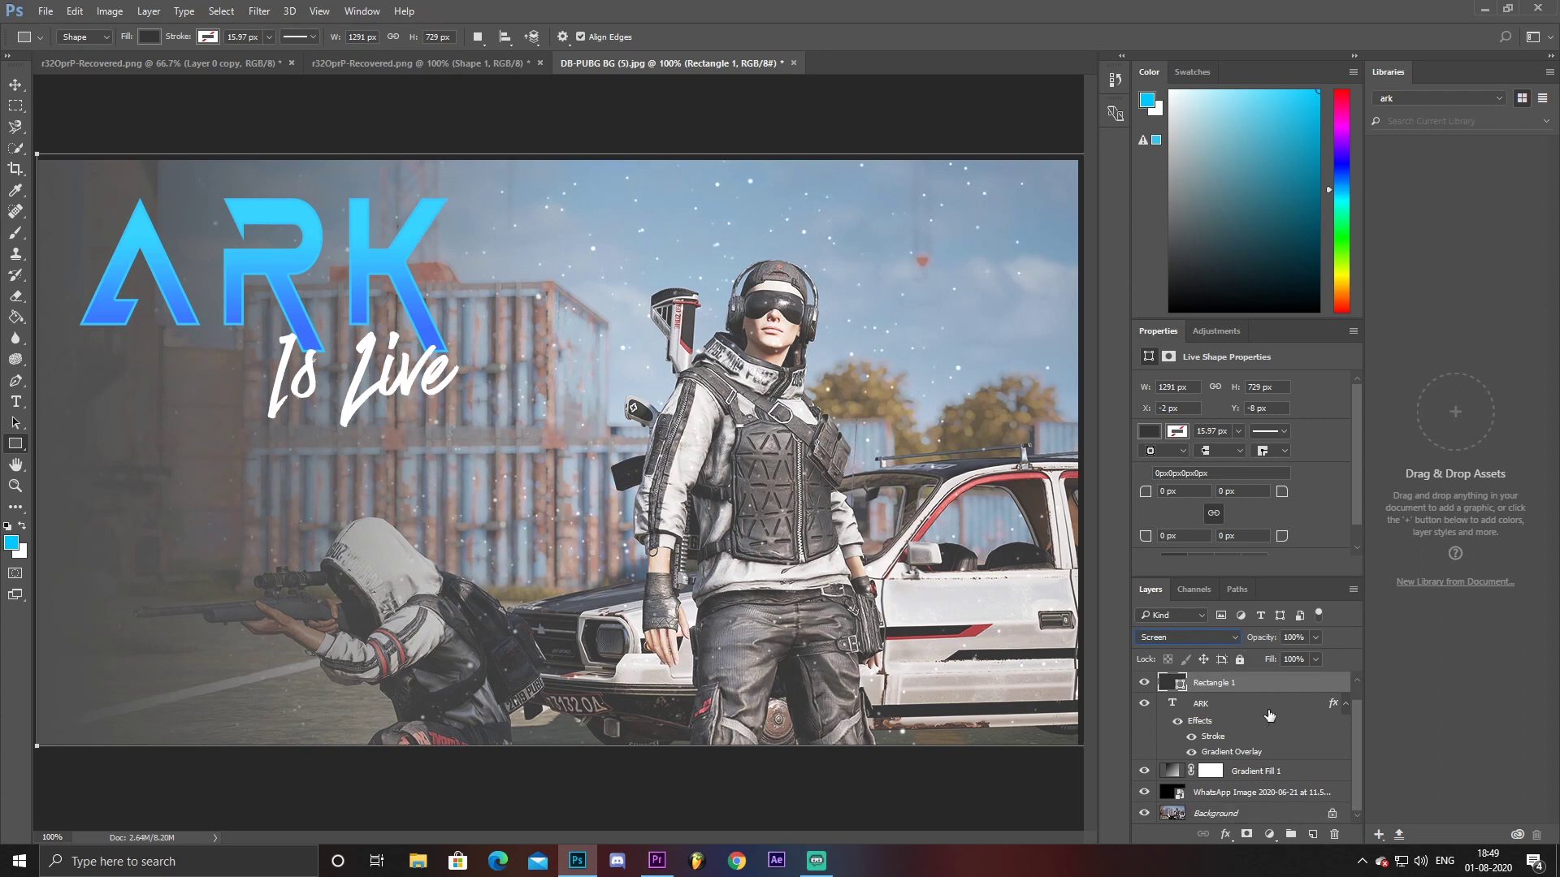
{"action": "left_click_drag", "start_coordinate": [1283, 693], "coordinate": [1274, 772]}
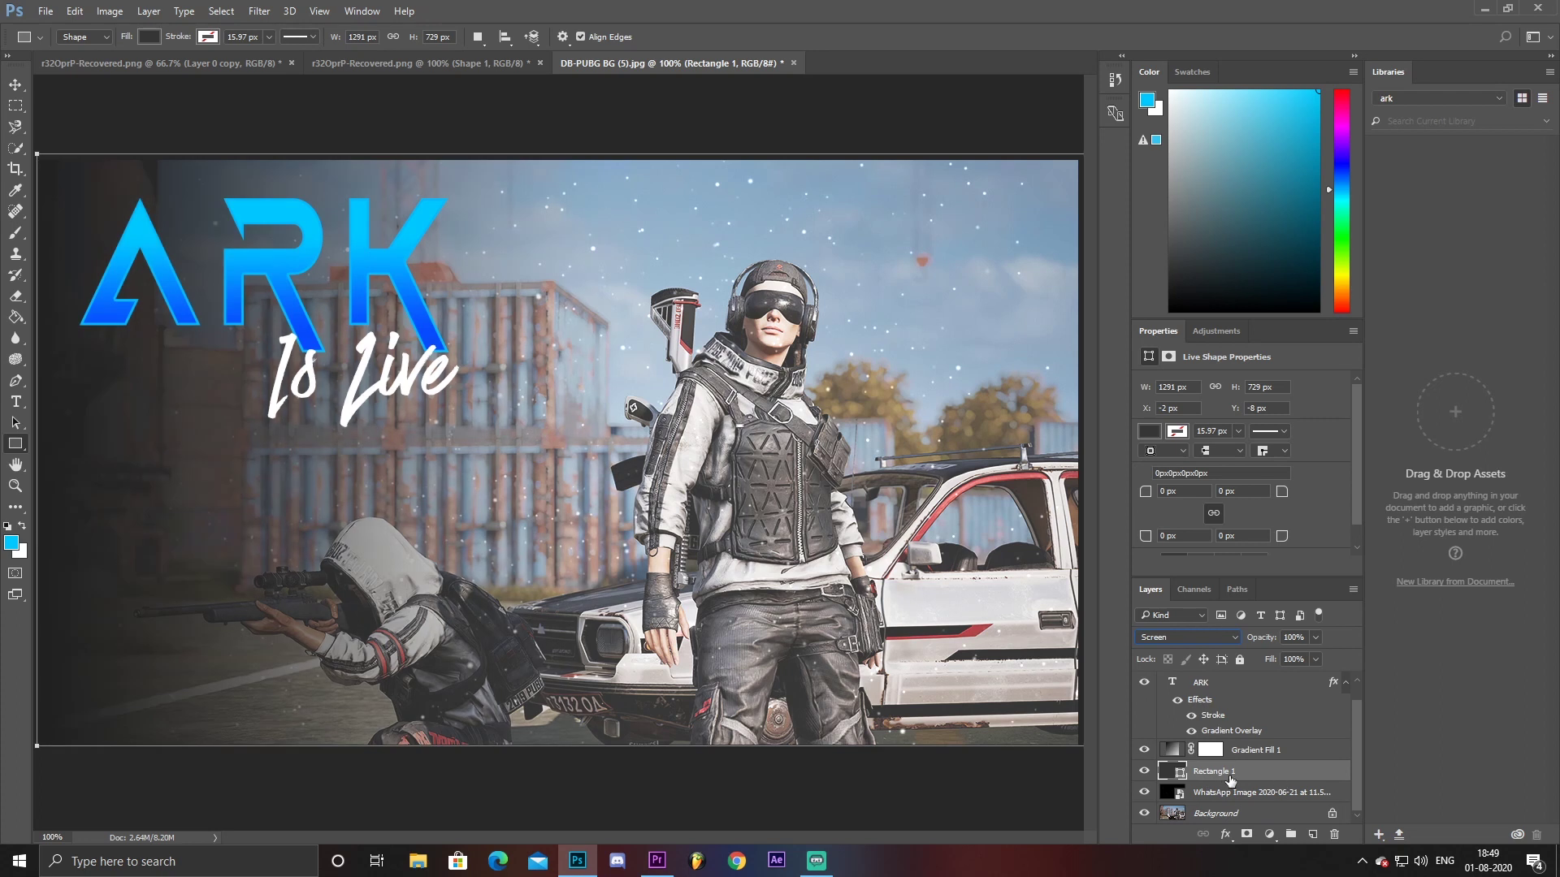
{"action": "left_click_drag", "start_coordinate": [1239, 752], "coordinate": [1278, 782]}
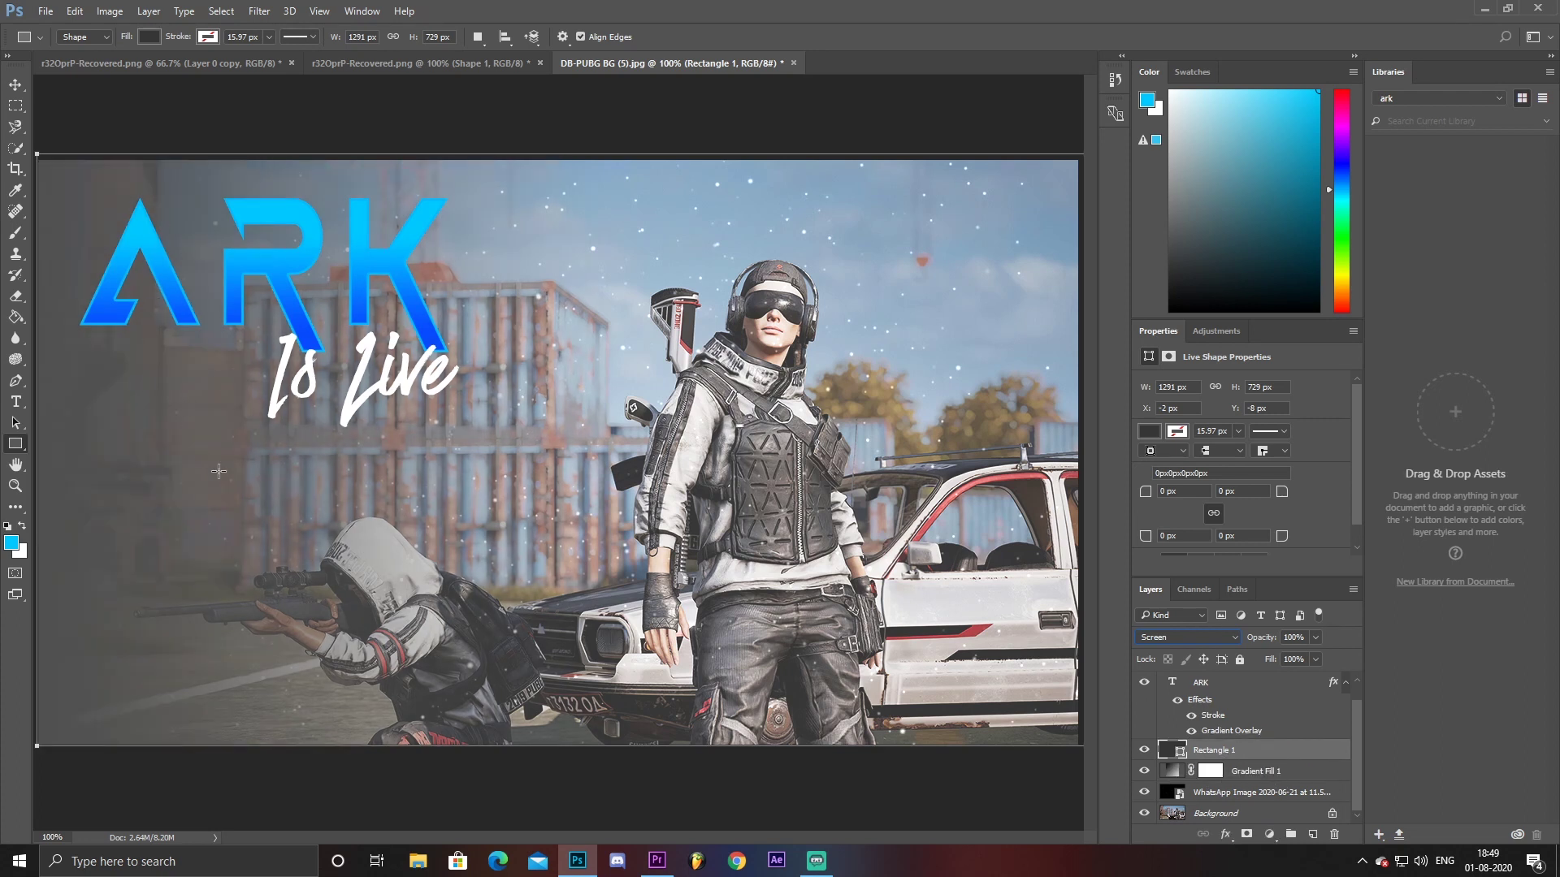
{"action": "left_click_drag", "start_coordinate": [1293, 764], "coordinate": [1288, 783]}
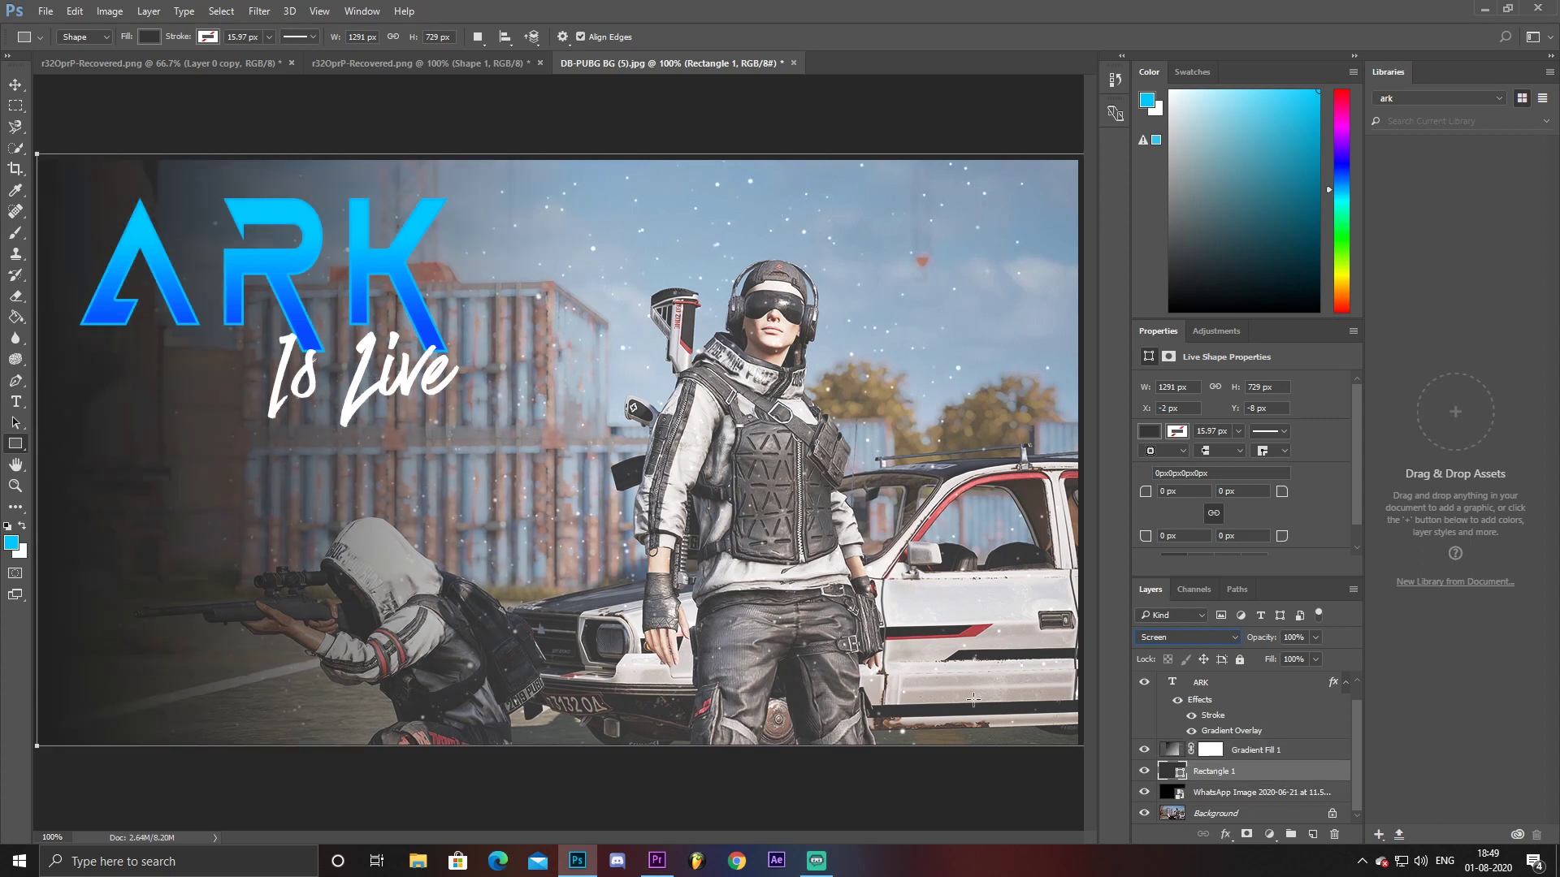
Apply Brightness/Contrast to the Background photo with brightness -5 and contrast 92
{"action": "left_click", "coordinate": [1271, 818]}
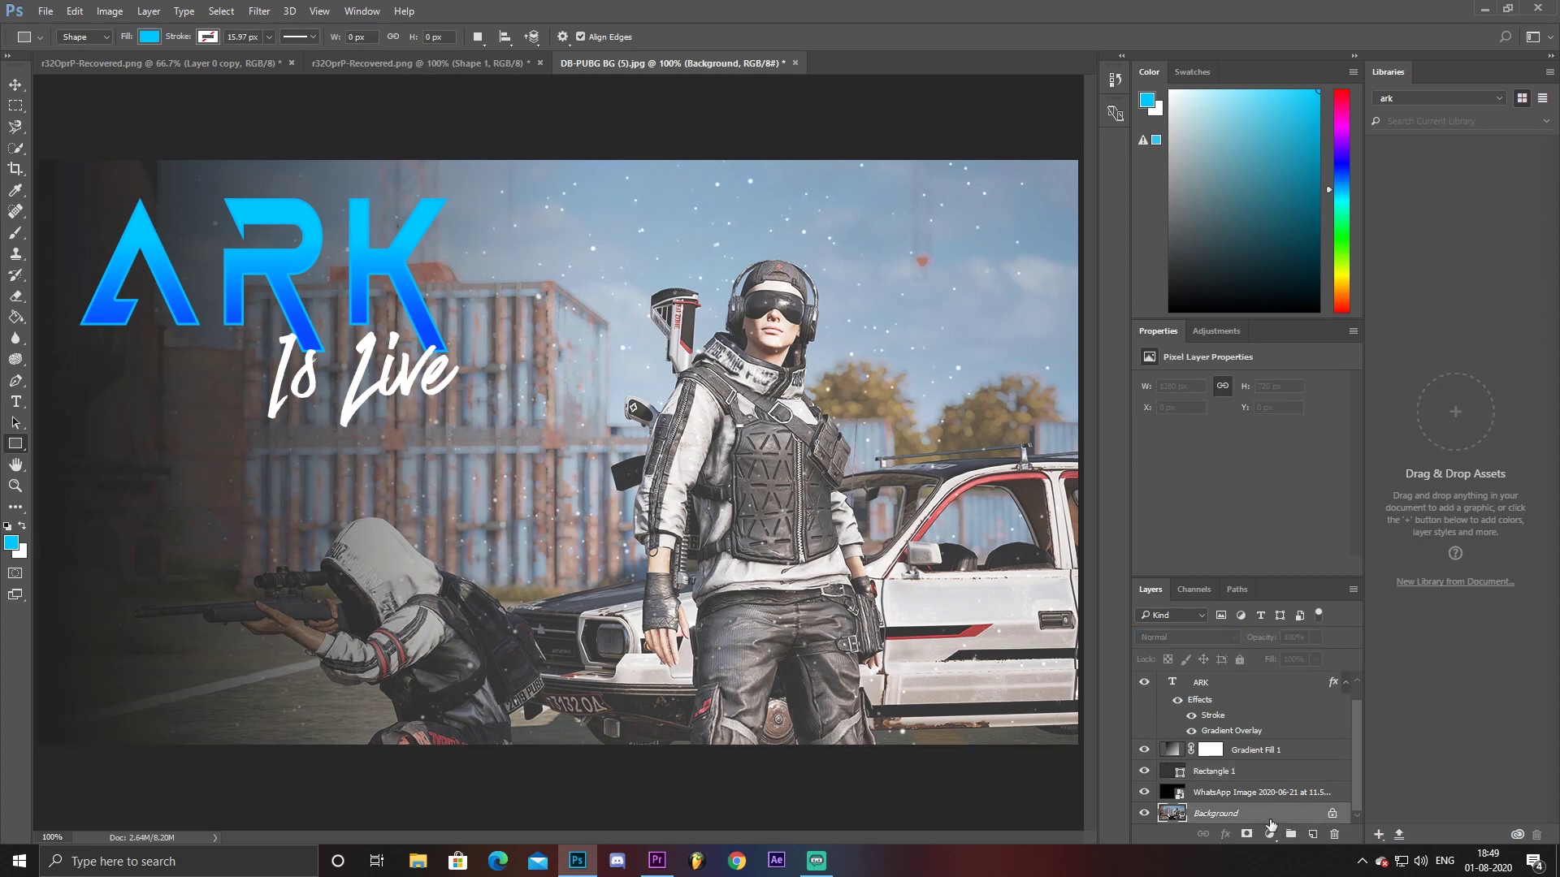
{"action": "left_click", "coordinate": [109, 11]}
{"action": "left_click", "coordinate": [344, 49]}
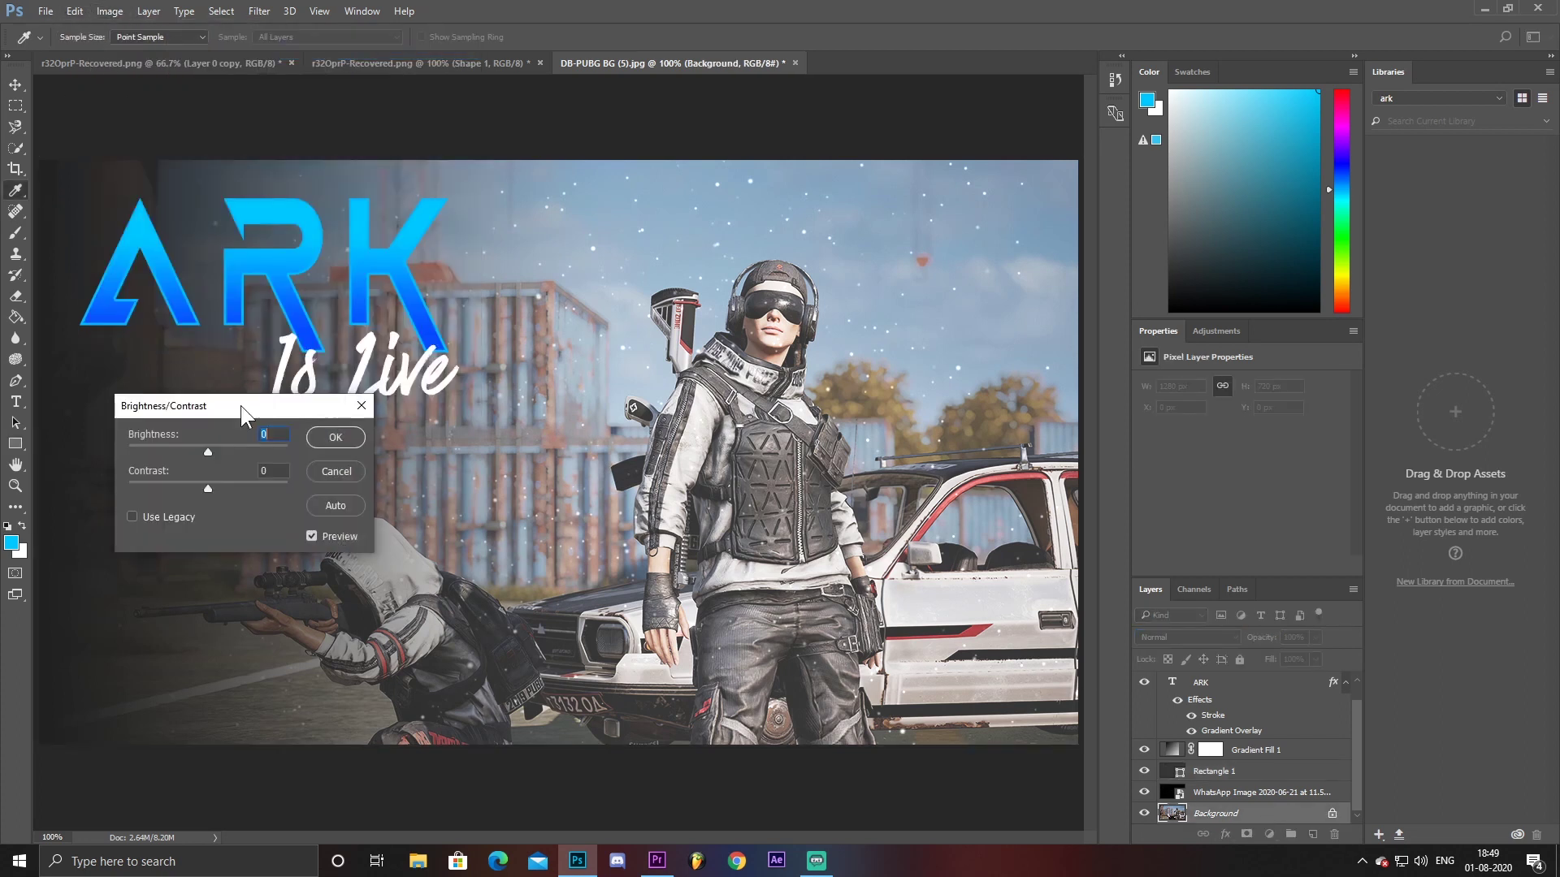
{"action": "mouse_move", "coordinate": [207, 489]}
{"action": "left_mouse_down"}
{"action": "mouse_move", "coordinate": [270, 490]}
{"action": "mouse_move", "coordinate": [203, 453]}
{"action": "left_mouse_up"}
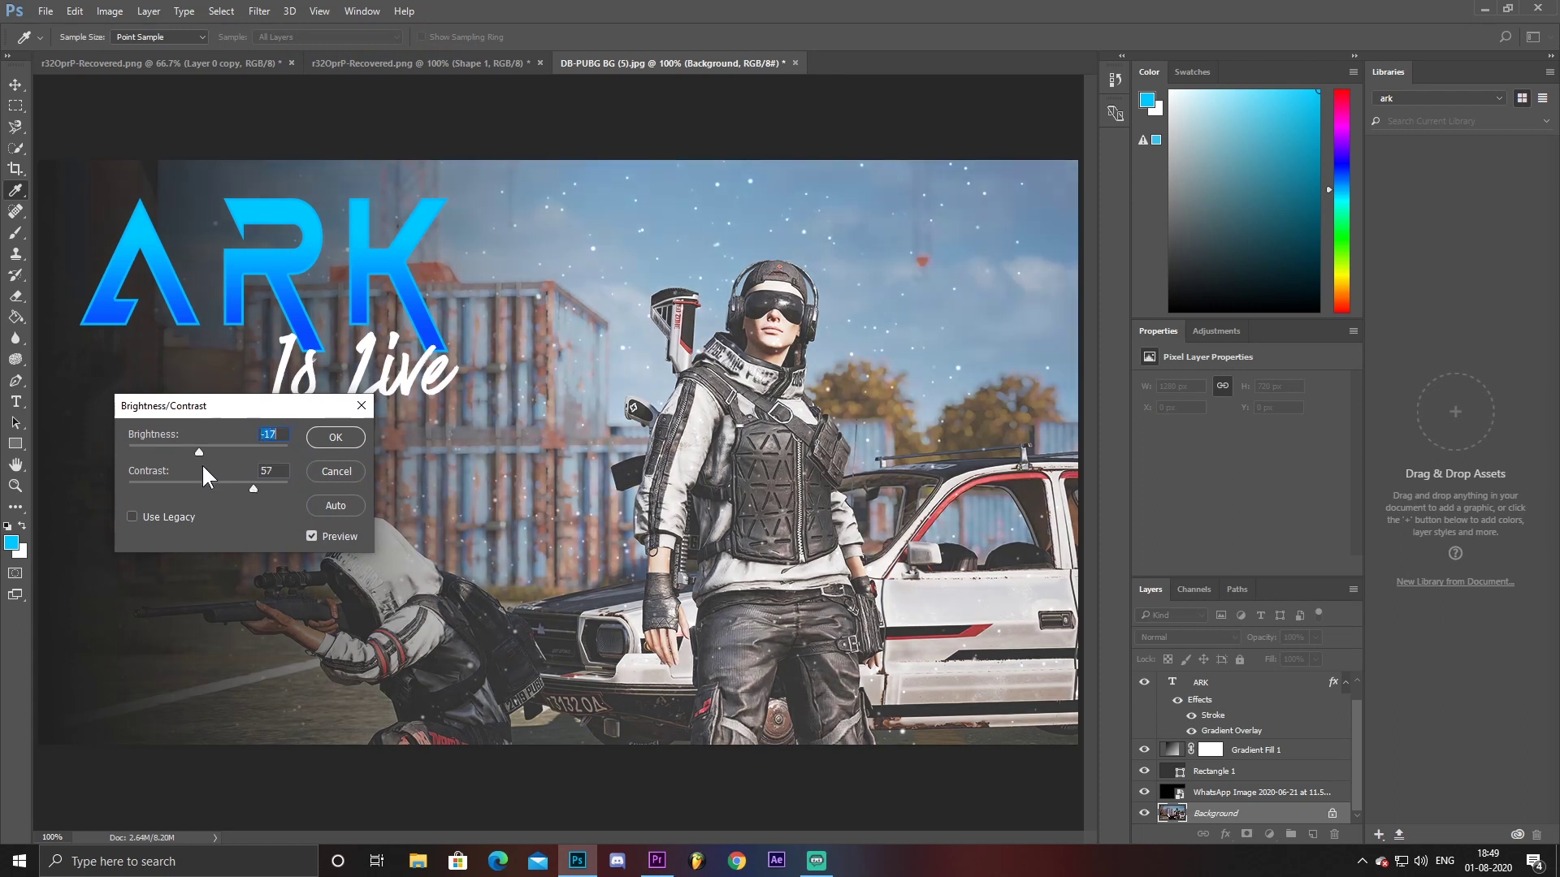
{"action": "key", "text": "Down"}
{"action": "key", "text": "Down"}
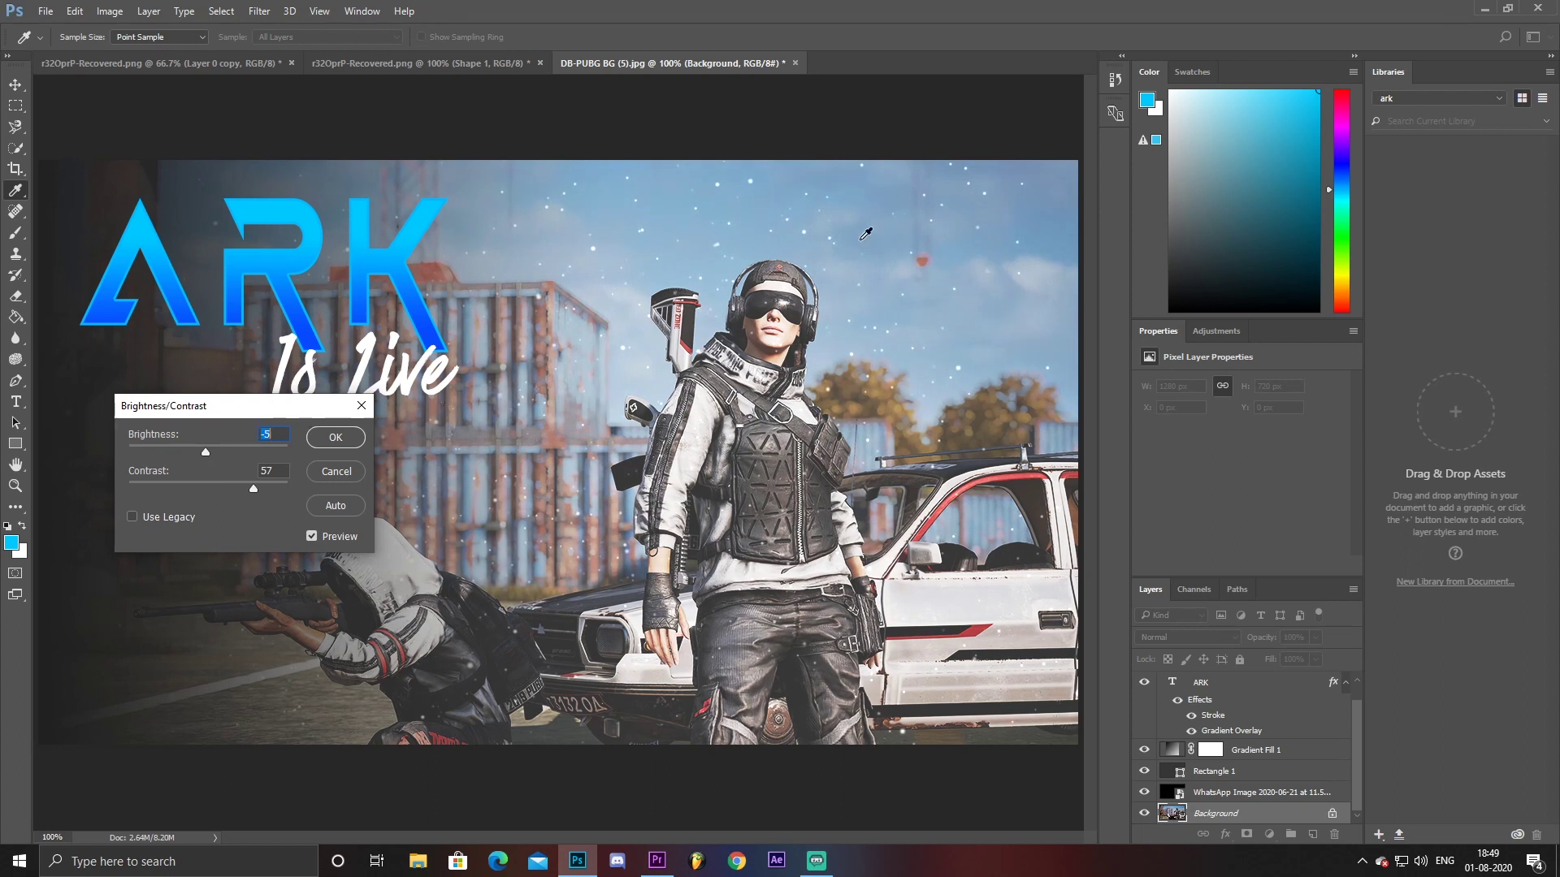
{"action": "left_click_drag", "start_coordinate": [253, 490], "coordinate": [304, 494]}
{"action": "key", "text": "Down"}
{"action": "key", "text": "Down"}
{"action": "key", "text": "Down"}
{"action": "key", "text": "Down"}
{"action": "key", "text": "Down"}
{"action": "key", "text": "Down"}
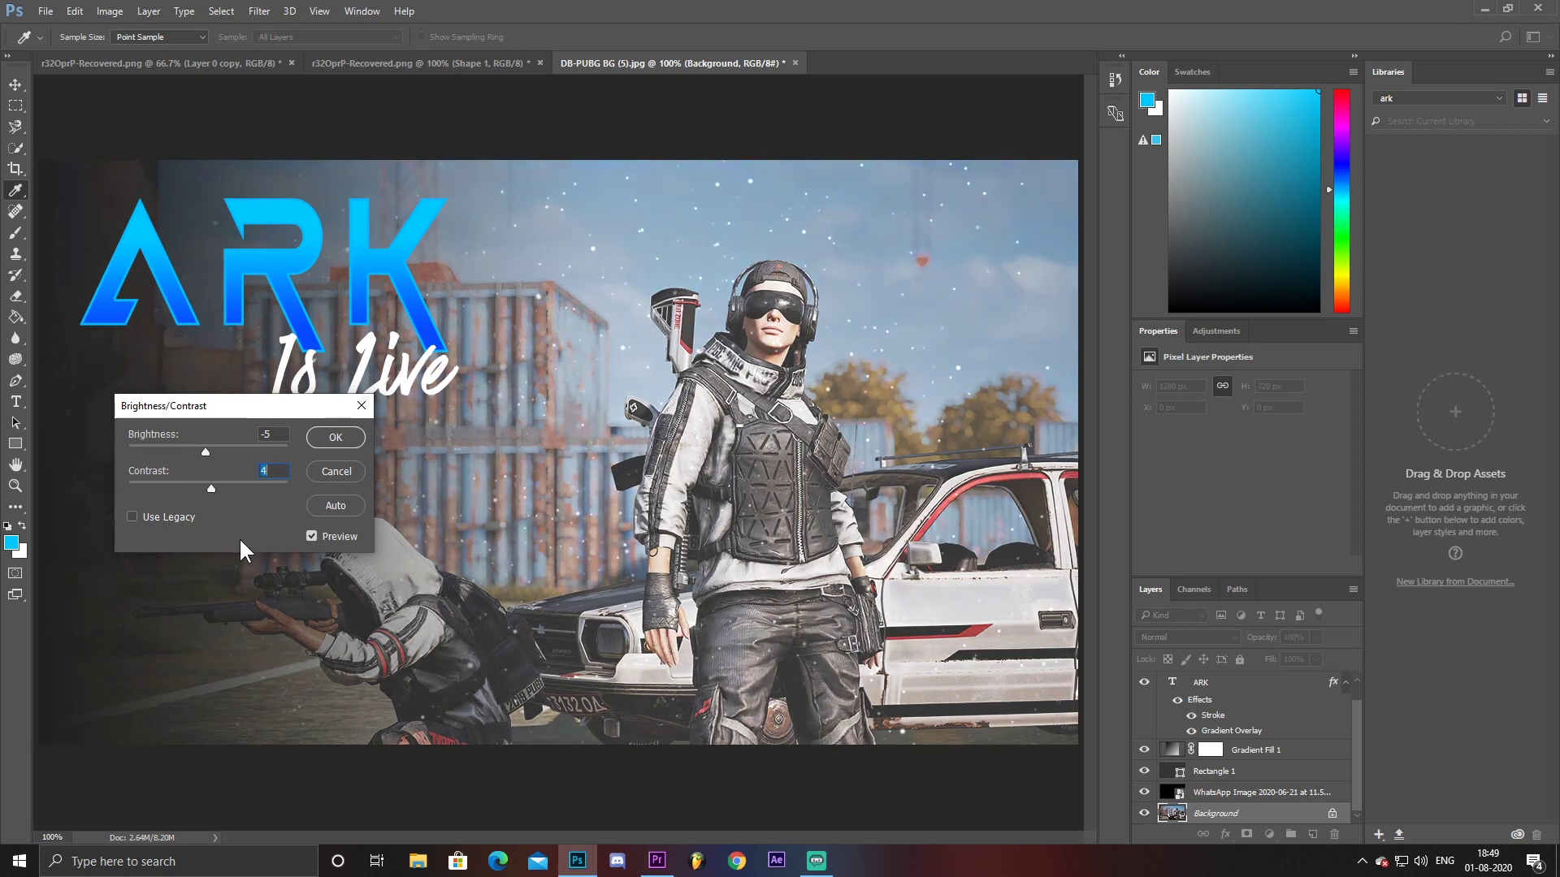
{"action": "left_click", "coordinate": [335, 437]}
{"action": "key", "text": "u"}
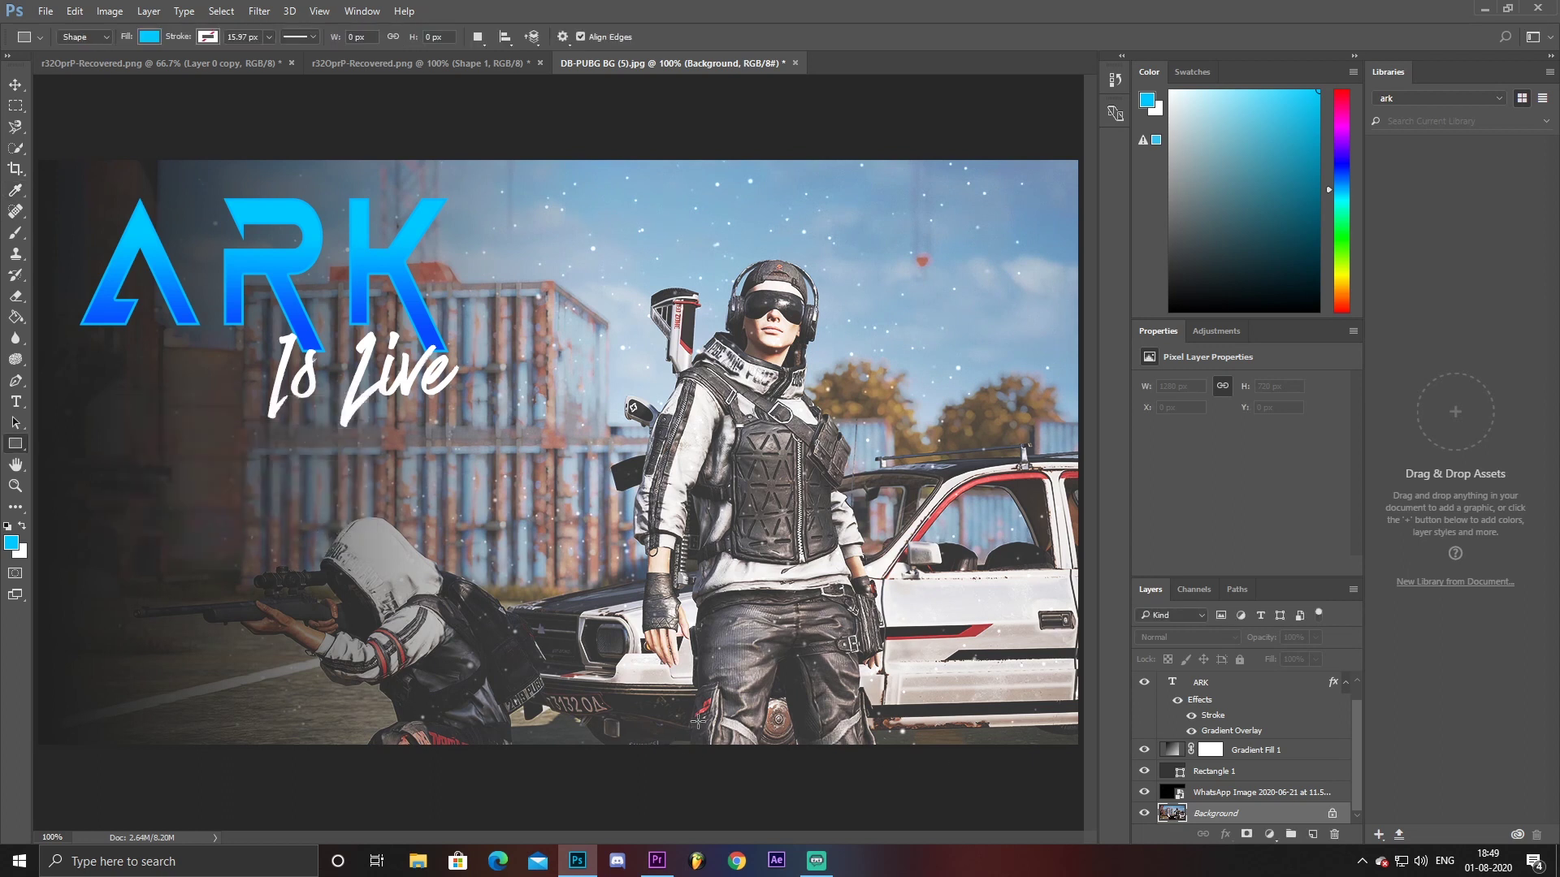
Create a new text layer reading RIPSQUAD on the canvas
{"action": "left_click", "coordinate": [15, 401]}
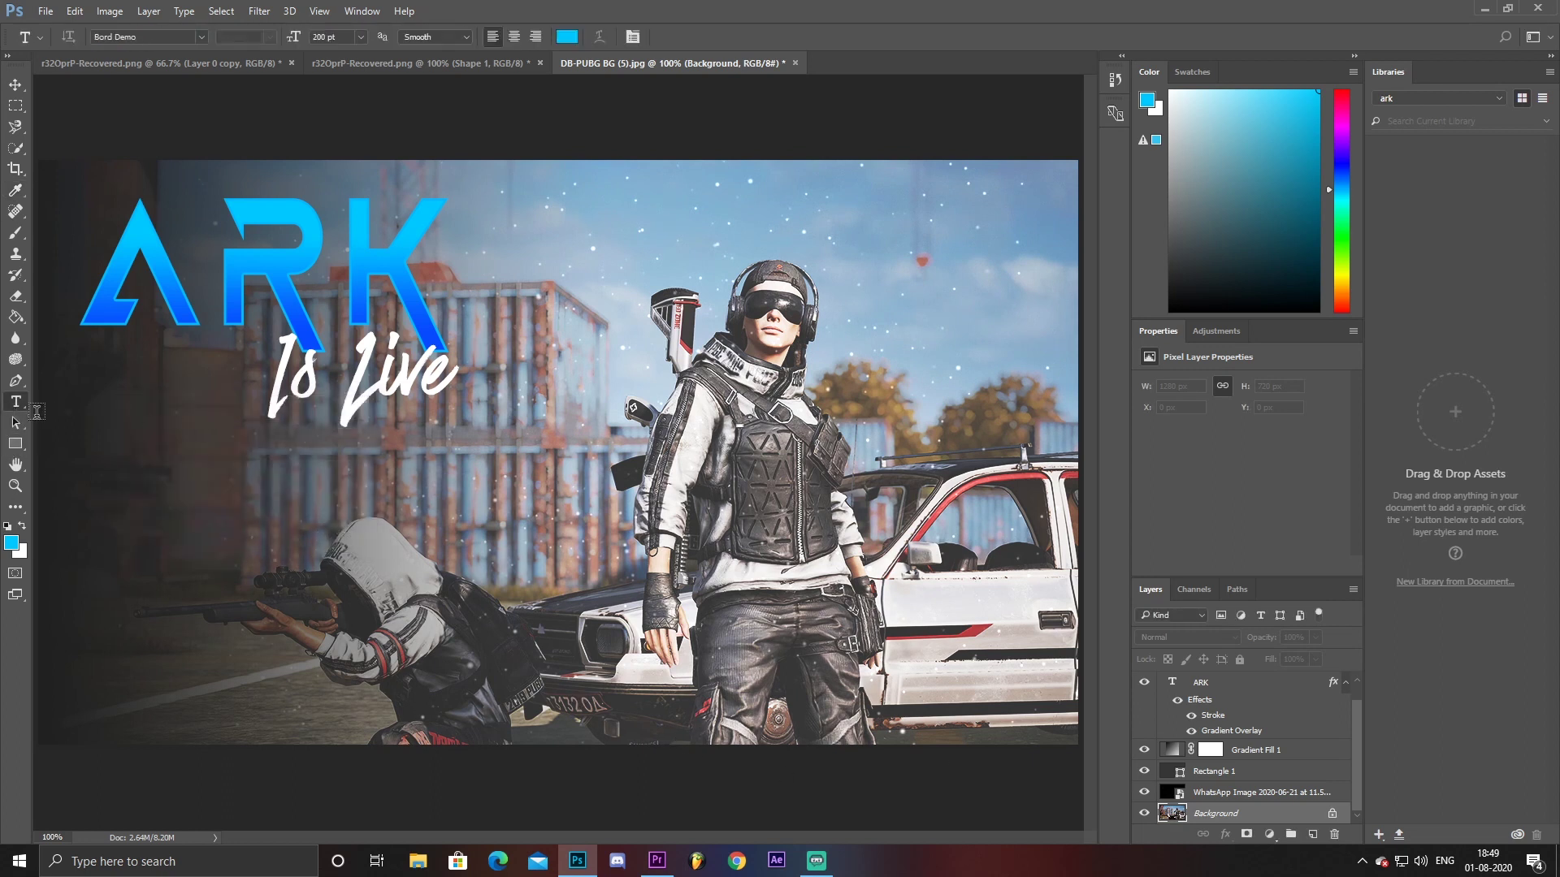
{"action": "left_click", "coordinate": [412, 612]}
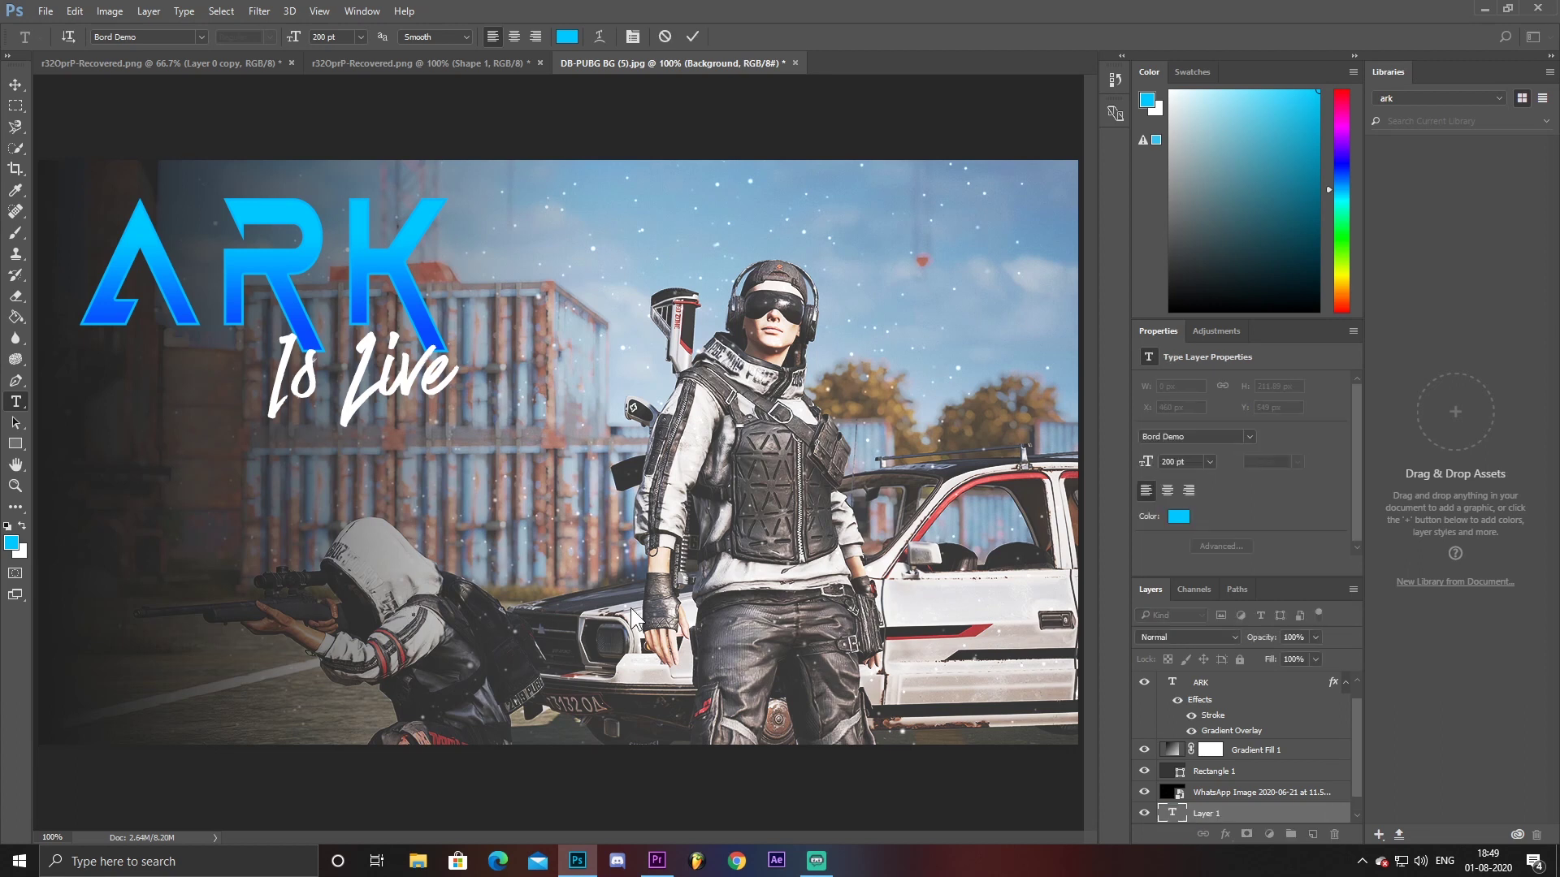
{"action": "type", "text": "RiPSQ"}
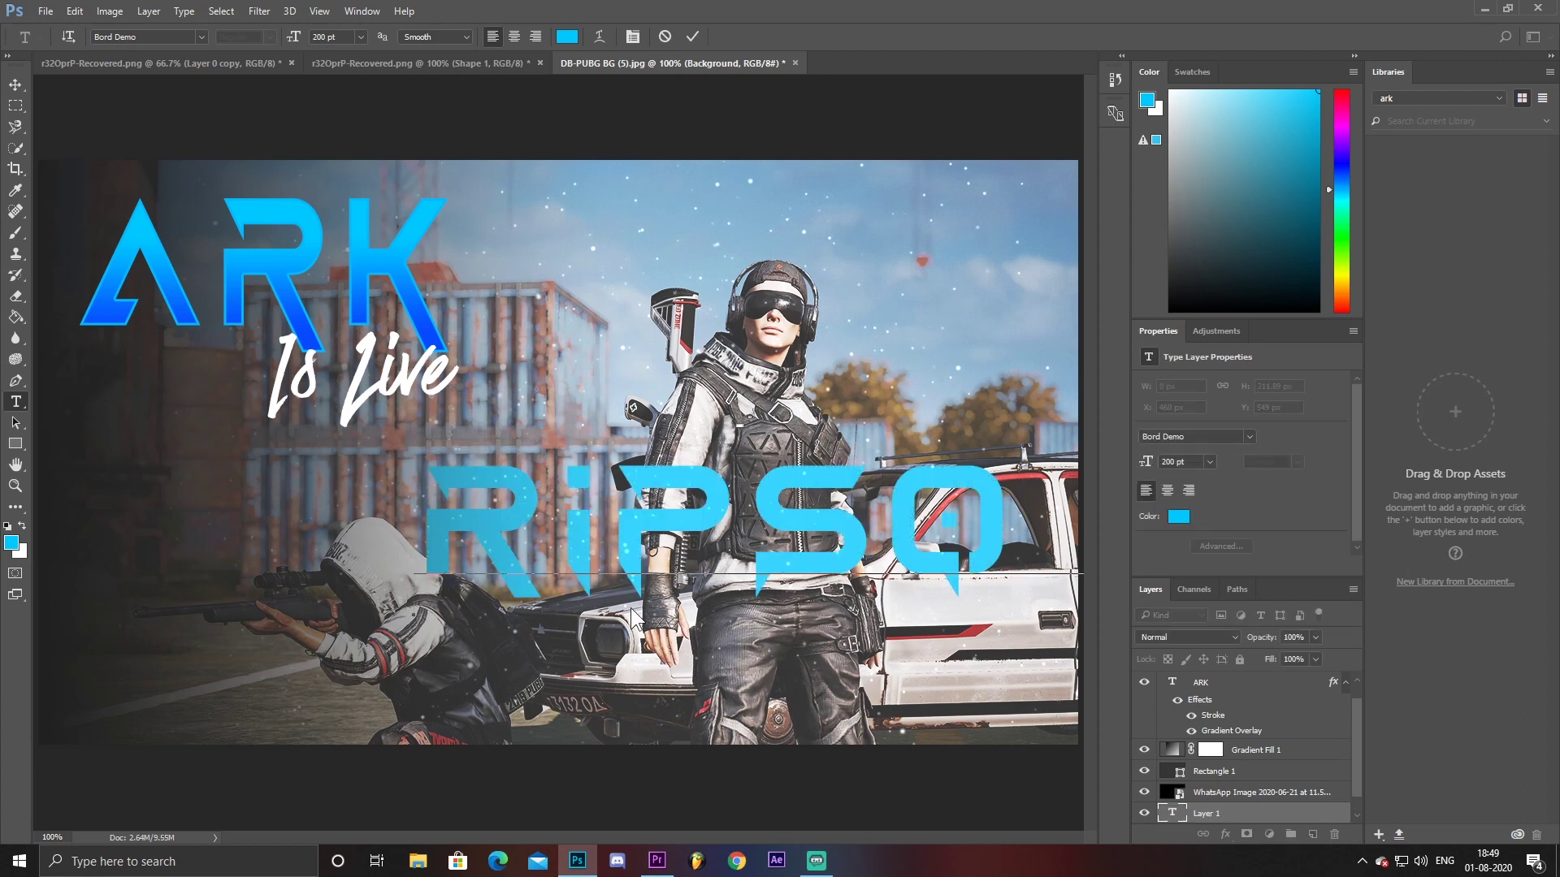
{"action": "type", "text": "U"}
{"action": "double_click", "coordinate": [883, 512]}
Set the RIPSQUAD font to Poppins SemiBold
{"action": "left_click", "coordinate": [174, 35]}
{"action": "left_click", "coordinate": [201, 37]}
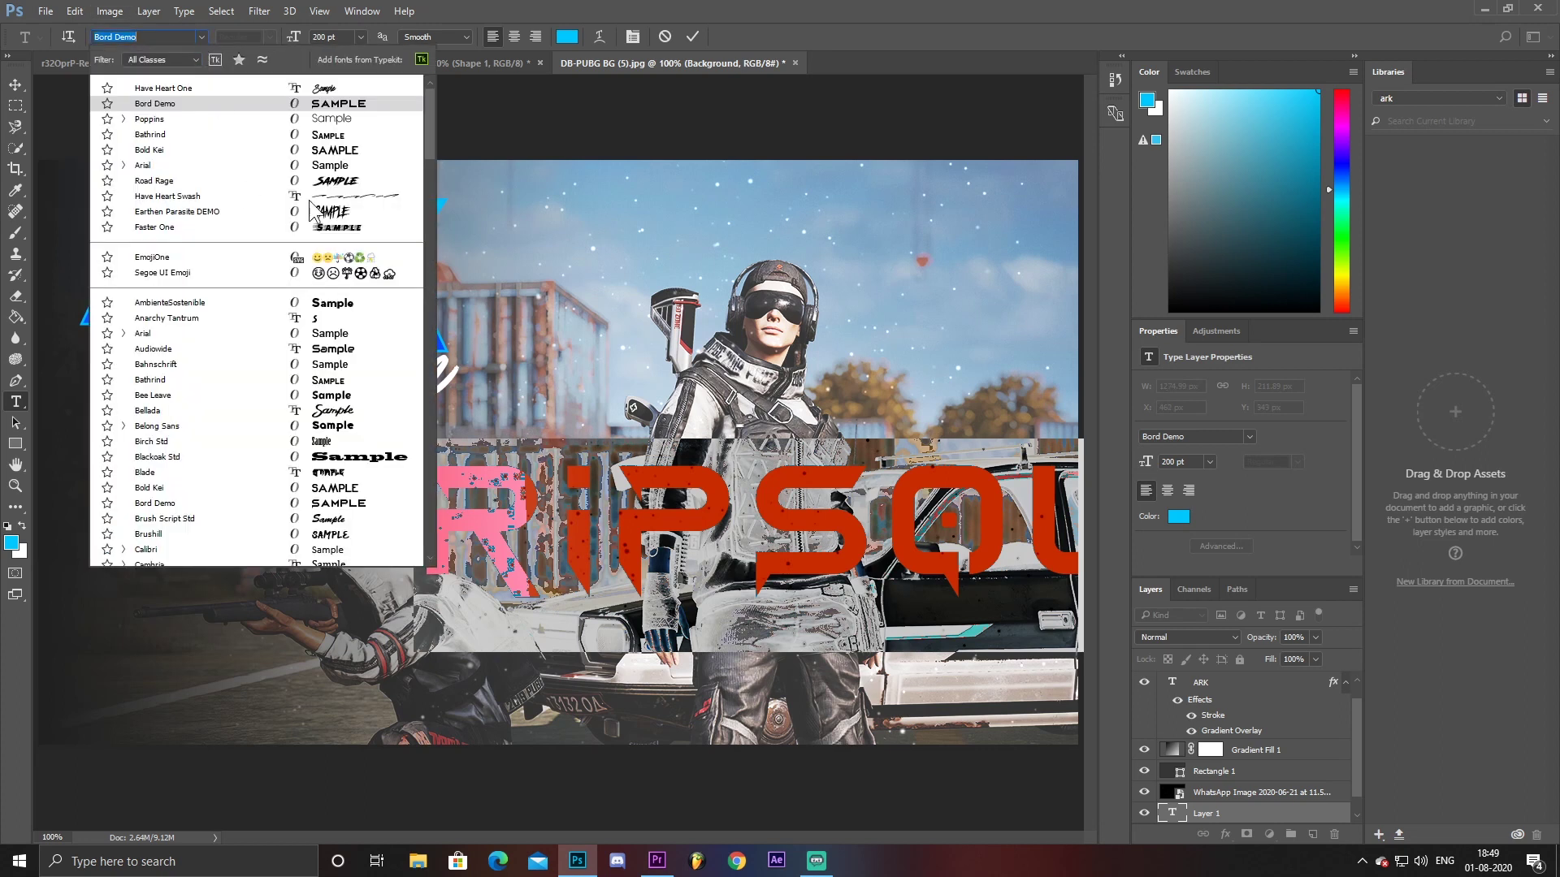
{"action": "left_click", "coordinate": [260, 118]}
{"action": "left_click", "coordinate": [261, 39]}
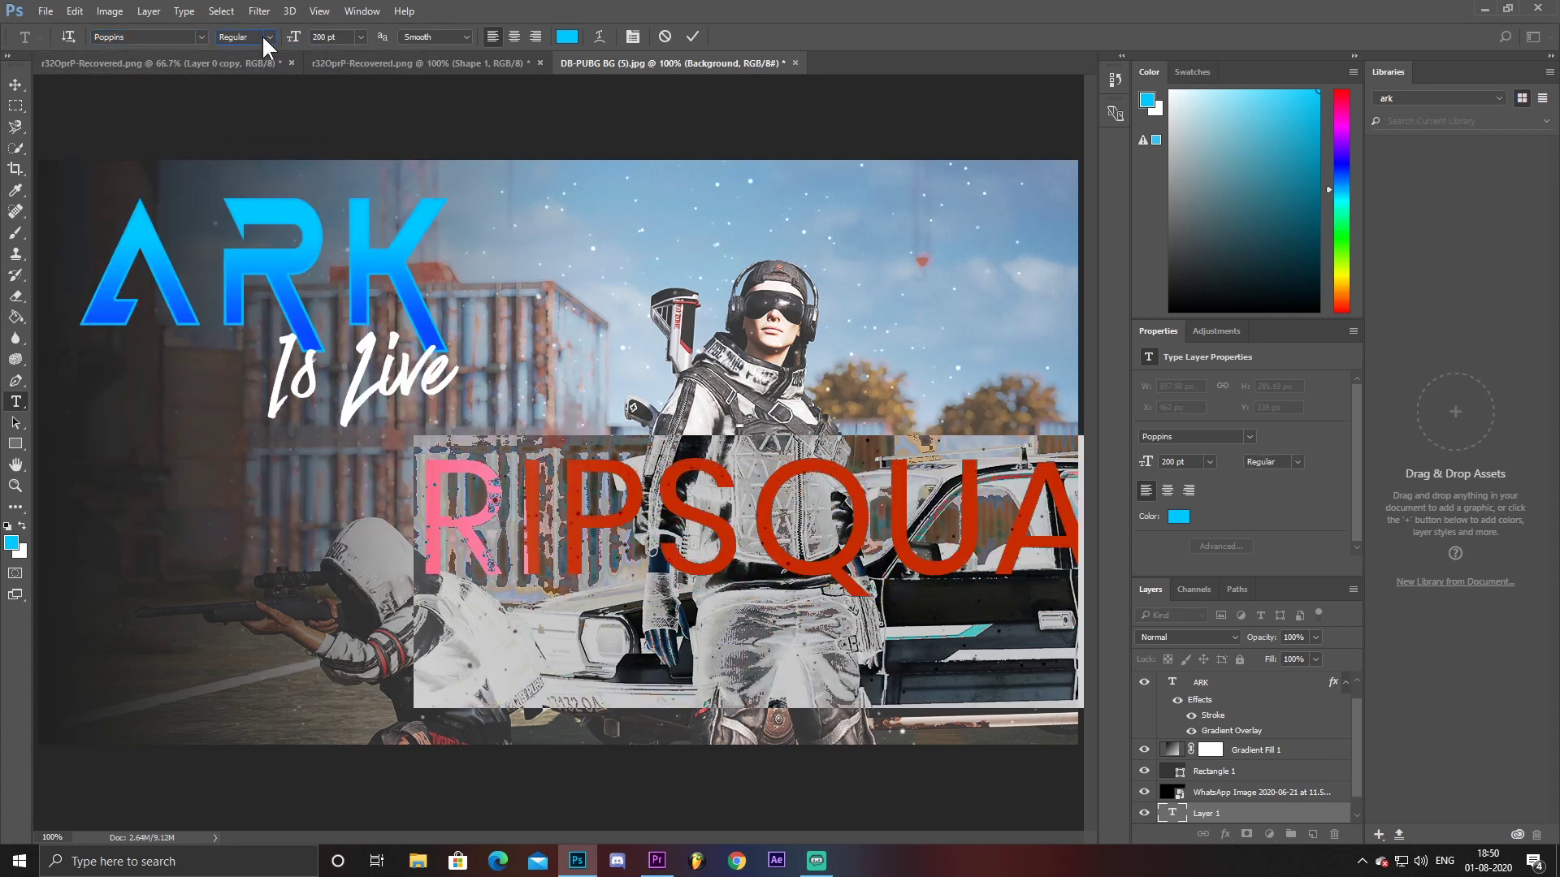
{"action": "left_click", "coordinate": [262, 34]}
{"action": "left_click", "coordinate": [285, 117]}
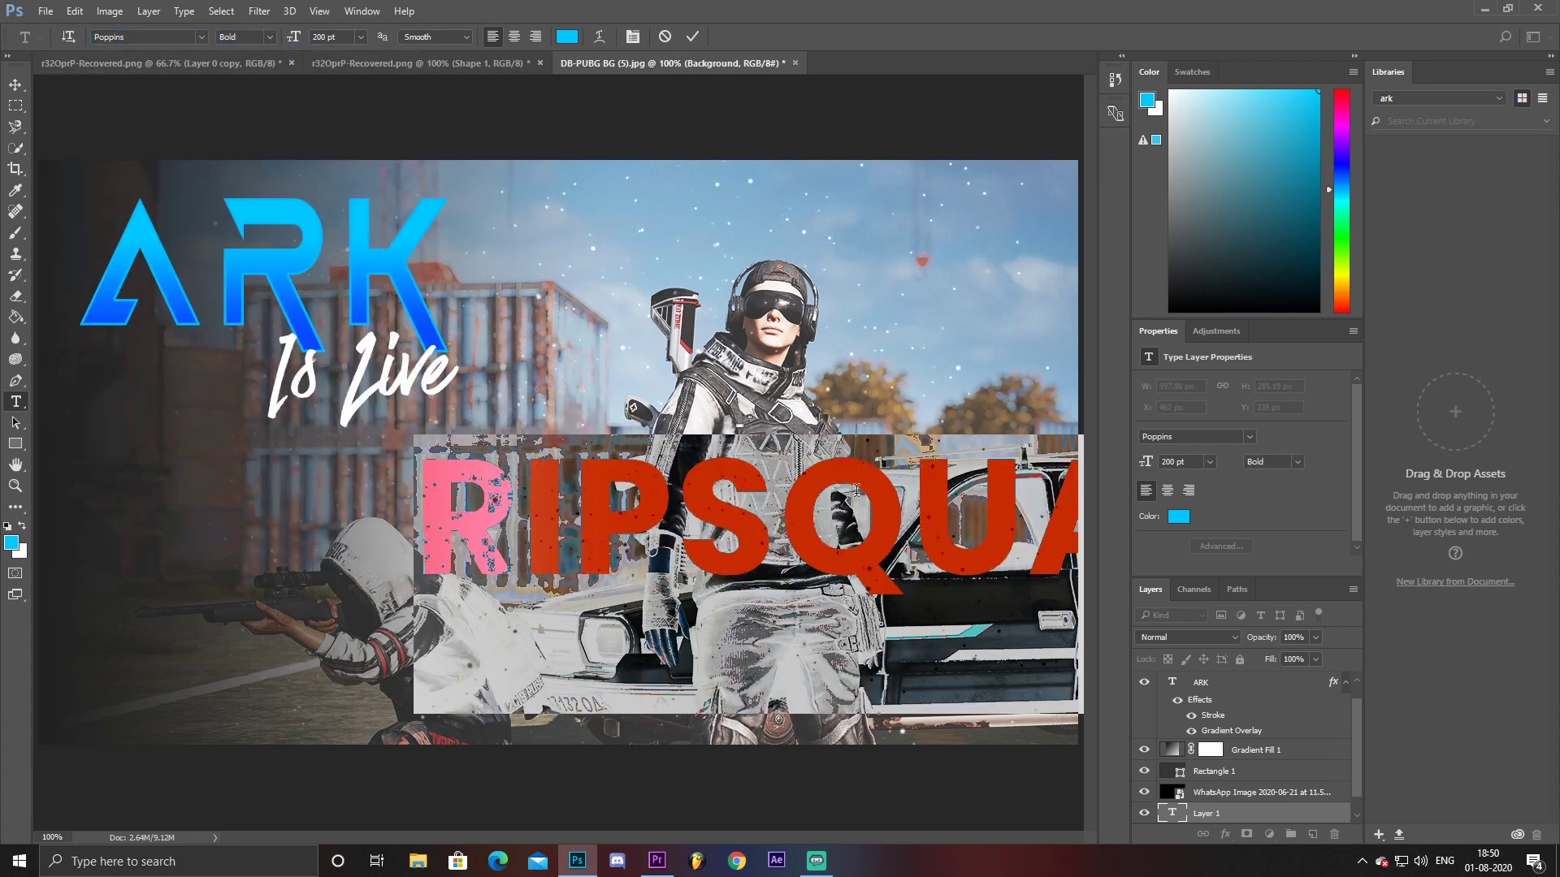
{"action": "key", "text": "ctrl+a"}
{"action": "left_click", "coordinate": [269, 37]}
{"action": "left_click", "coordinate": [276, 101]}
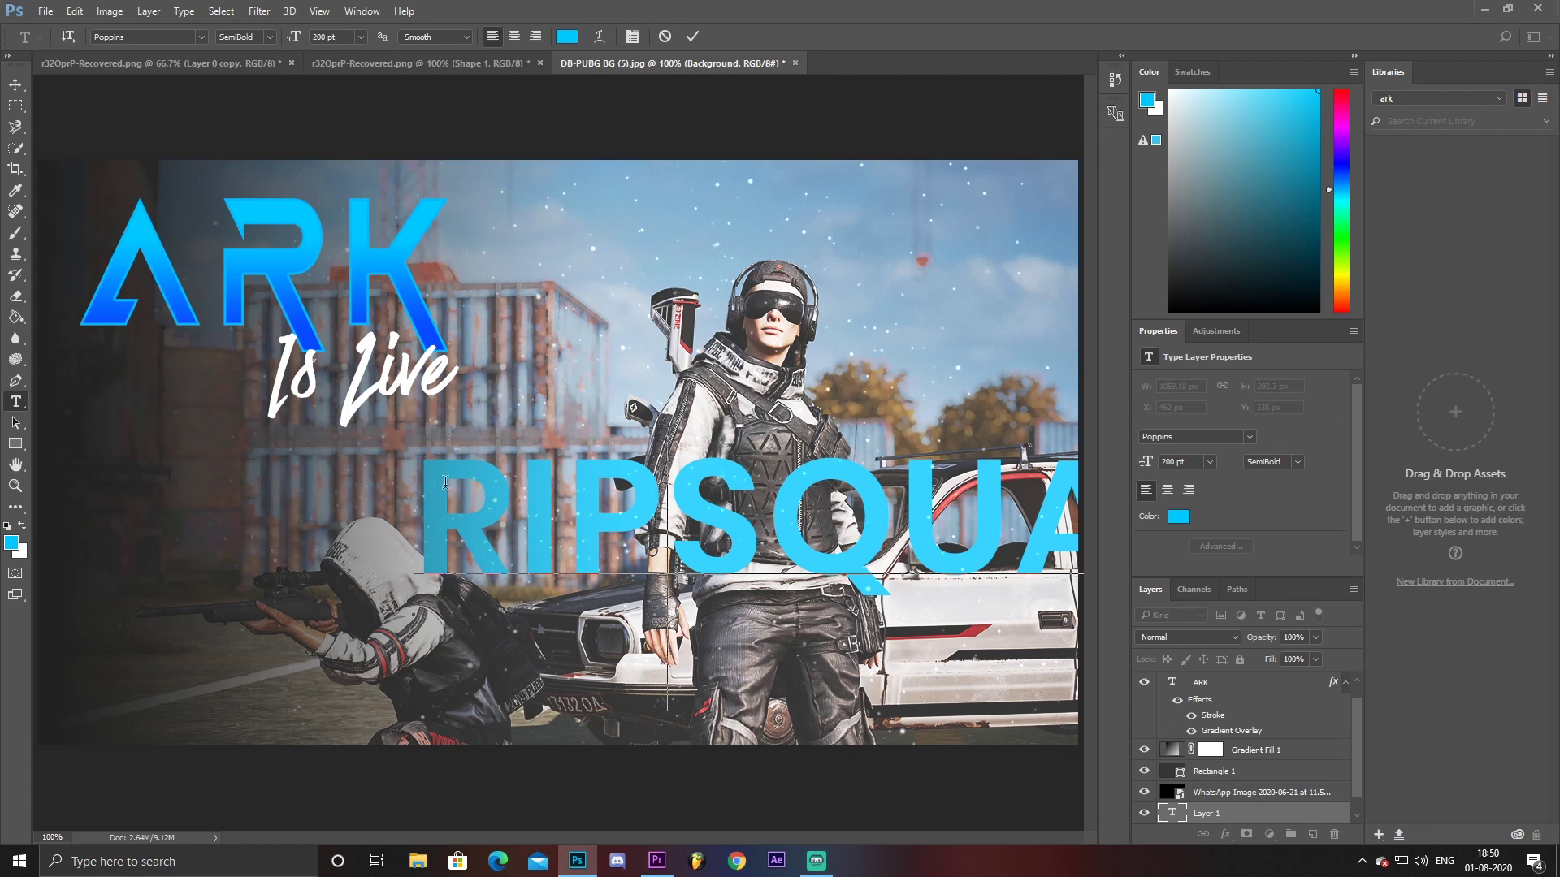
Move RIPSQUAD to the top of the layer stack and size it to about 87 pt under Is Live
{"action": "scroll", "coordinate": [1258, 828], "scroll_direction": "down", "scroll_amount": 1}
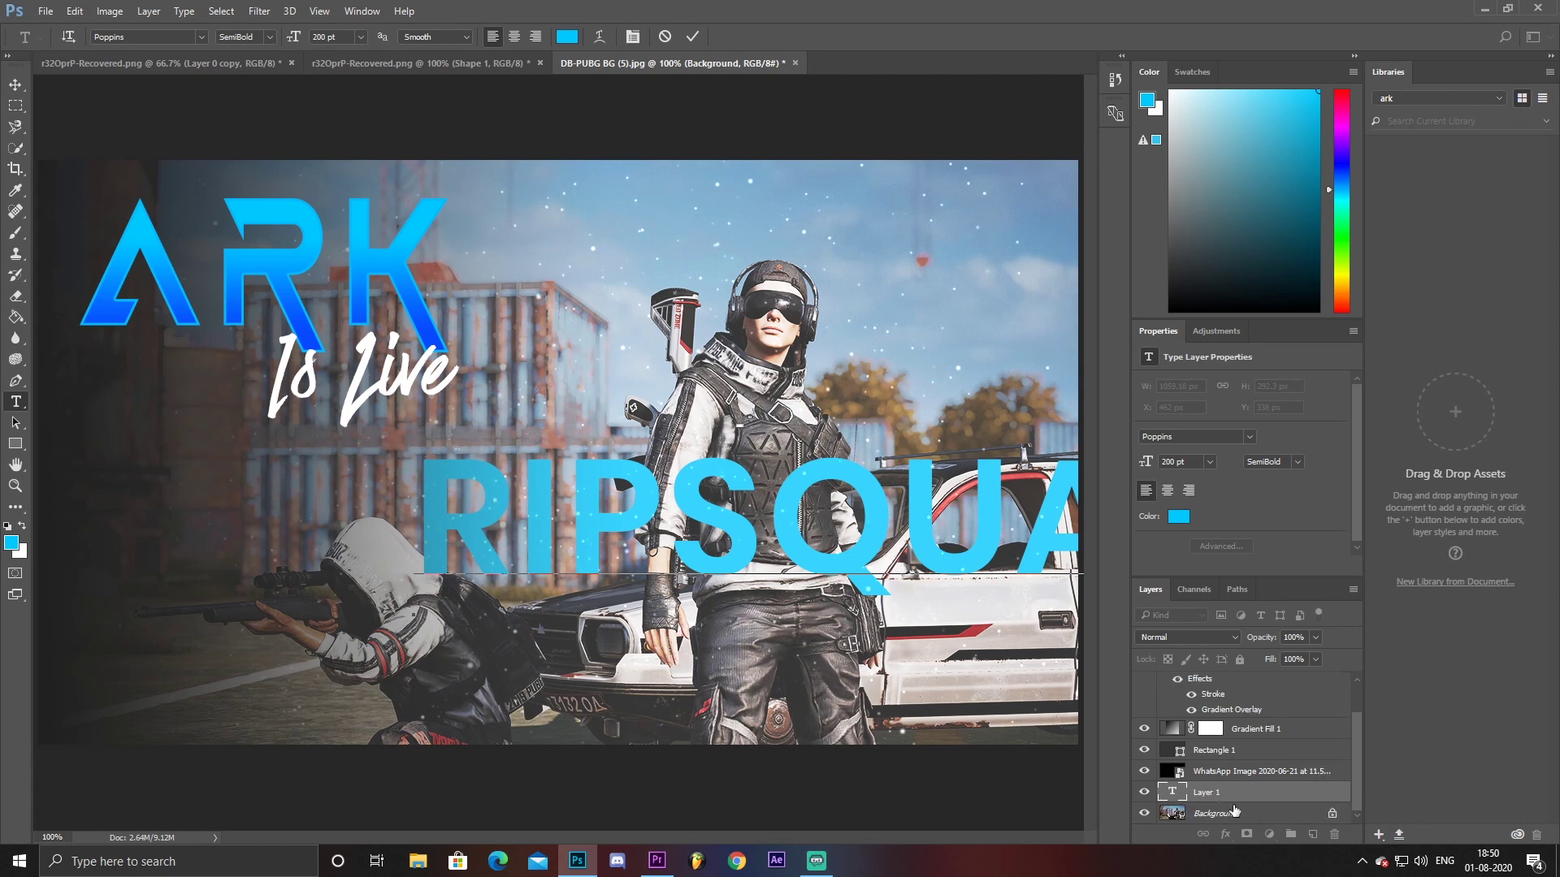
{"action": "mouse_move", "coordinate": [1259, 811]}
{"action": "left_mouse_down"}
{"action": "mouse_move", "coordinate": [1231, 682]}
{"action": "mouse_move", "coordinate": [1223, 693]}
{"action": "left_mouse_up"}
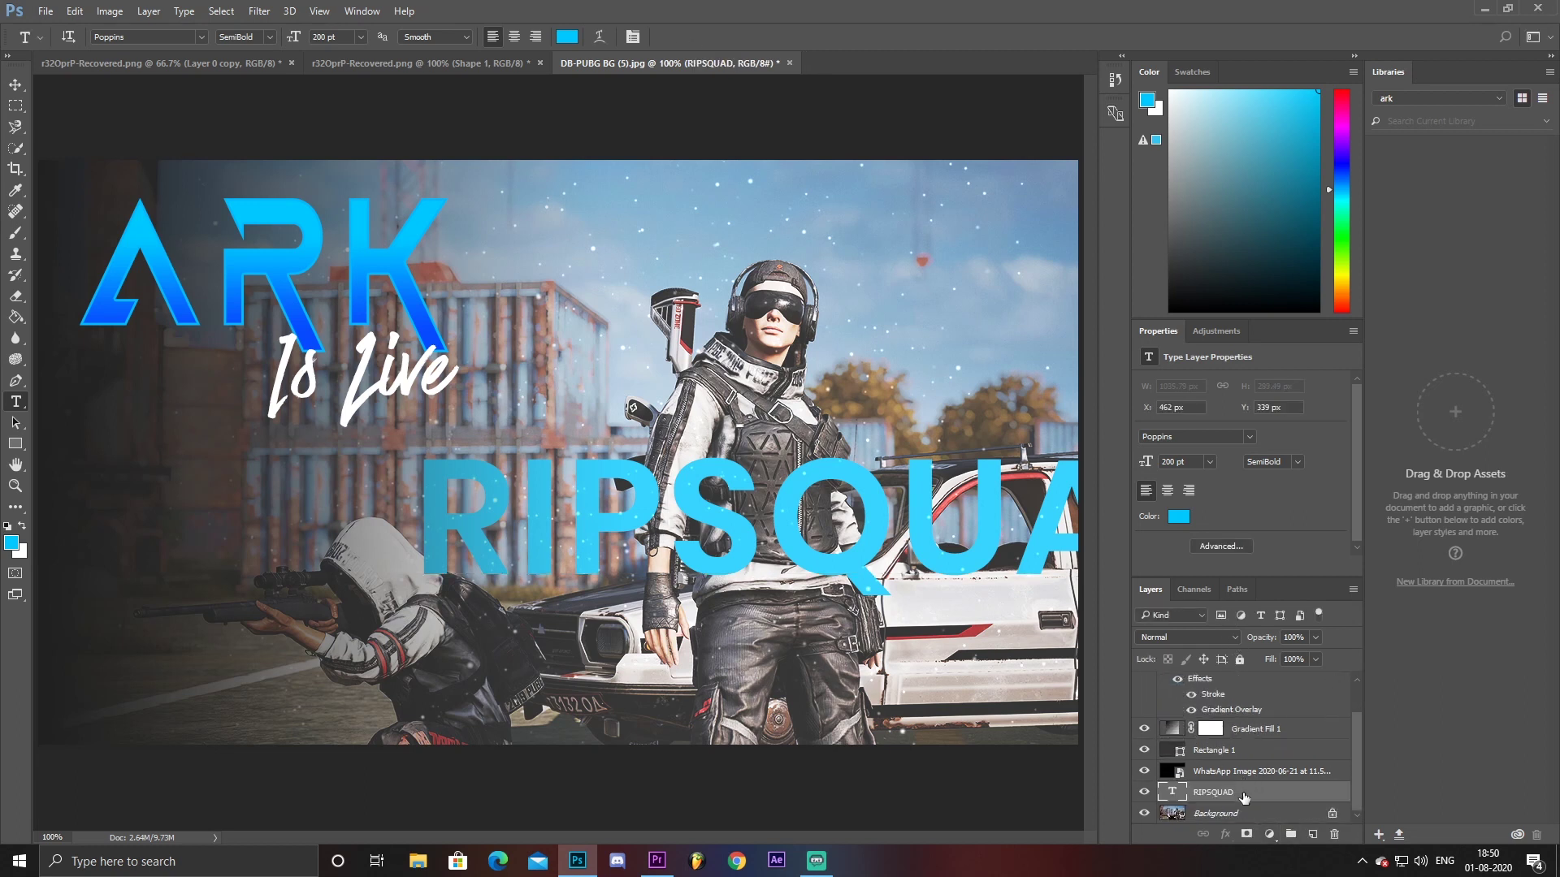
{"action": "left_click_drag", "start_coordinate": [1223, 692], "coordinate": [1159, 689]}
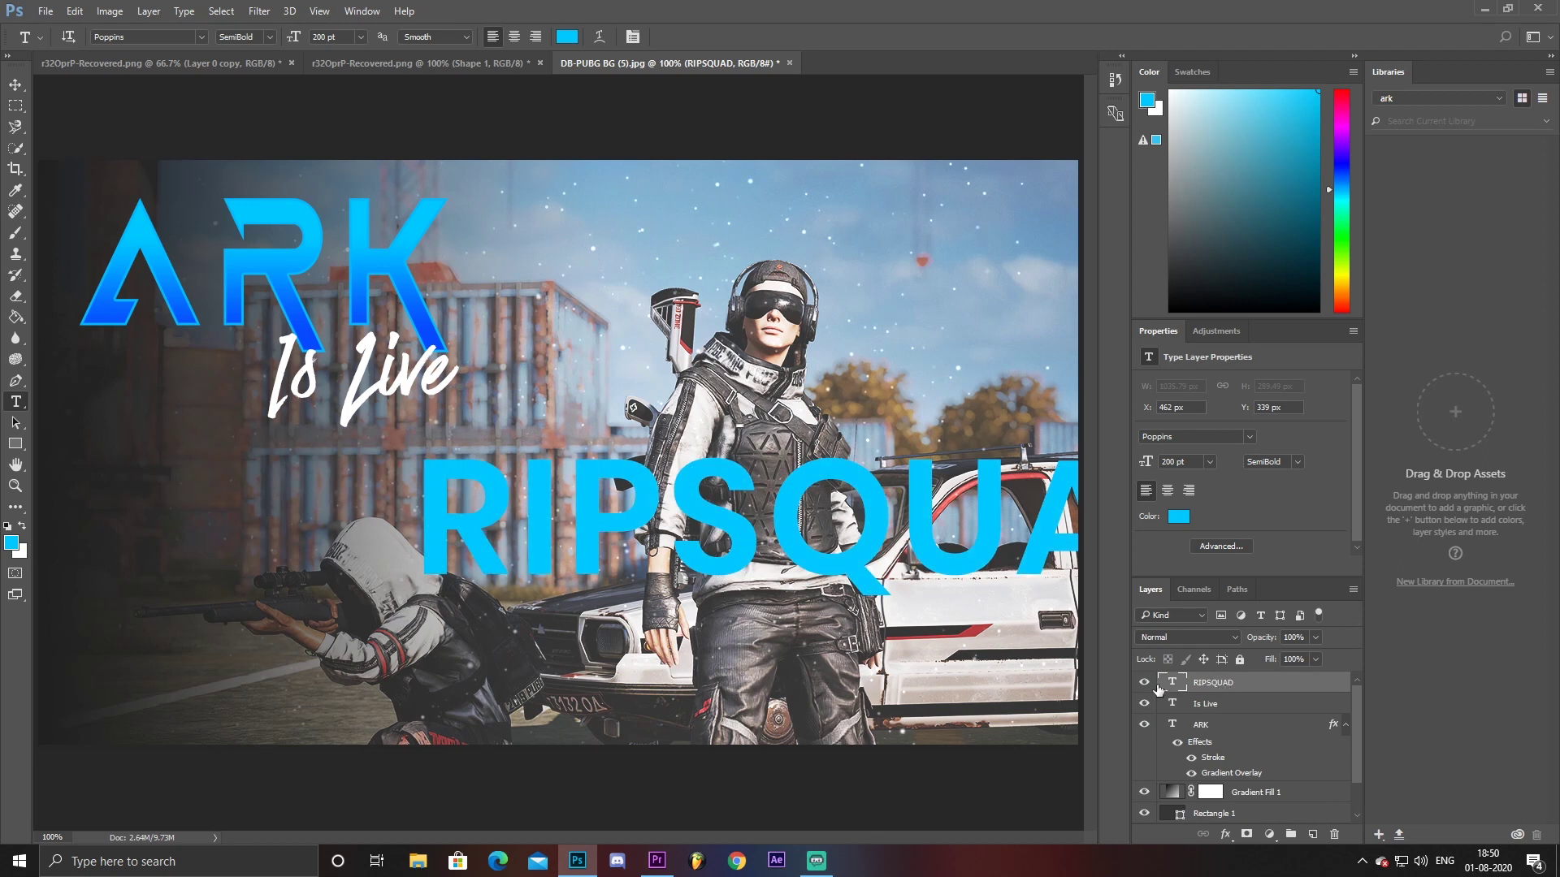
{"action": "left_click_drag", "start_coordinate": [965, 539], "coordinate": [746, 677]}
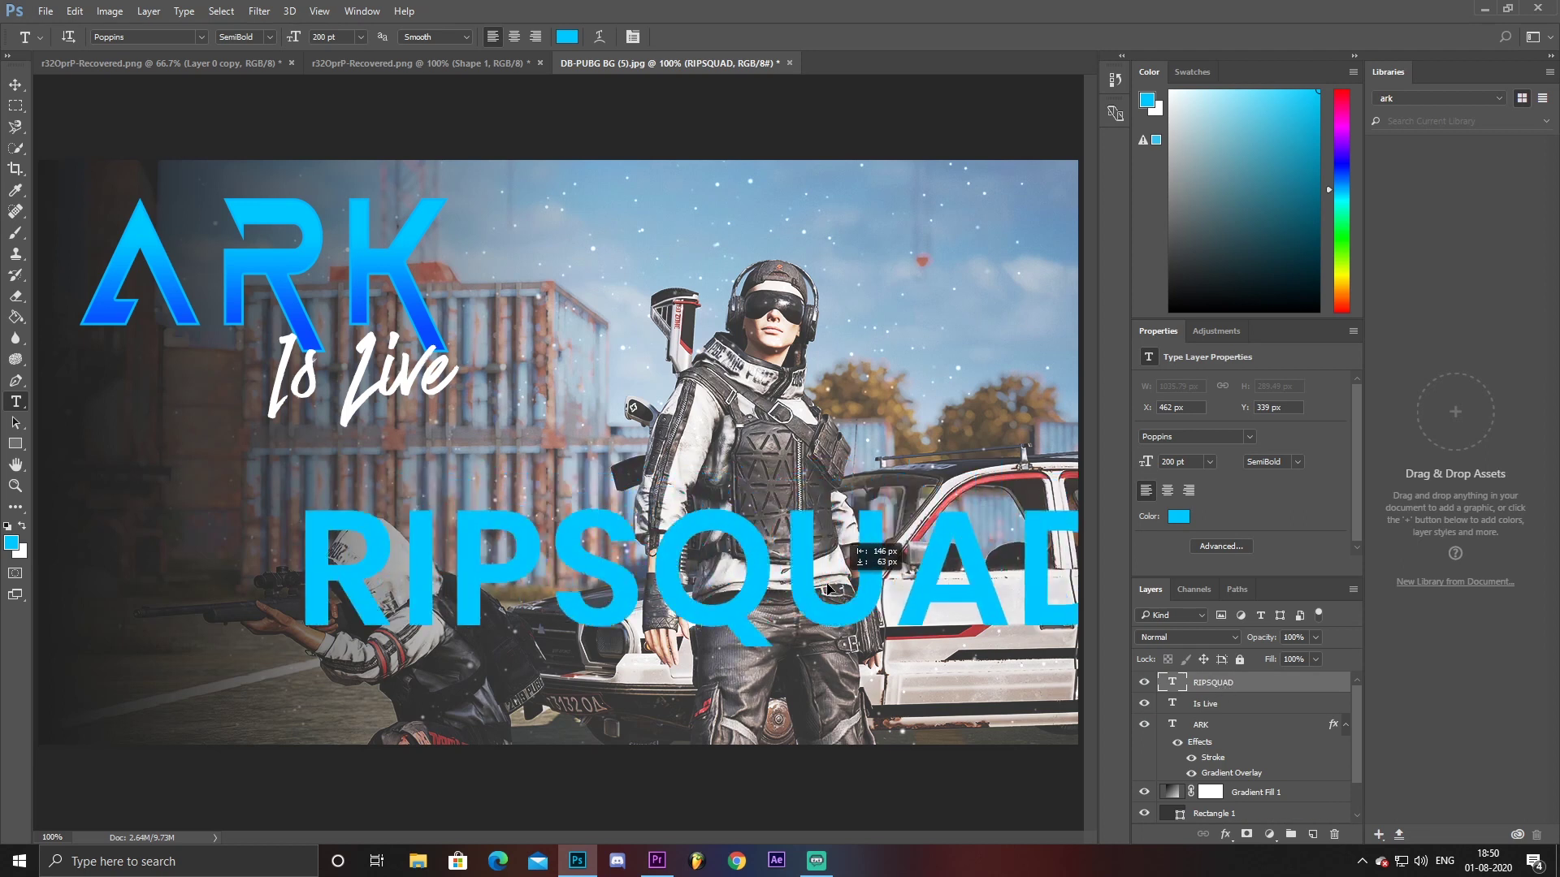
{"action": "double_click", "coordinate": [645, 609]}
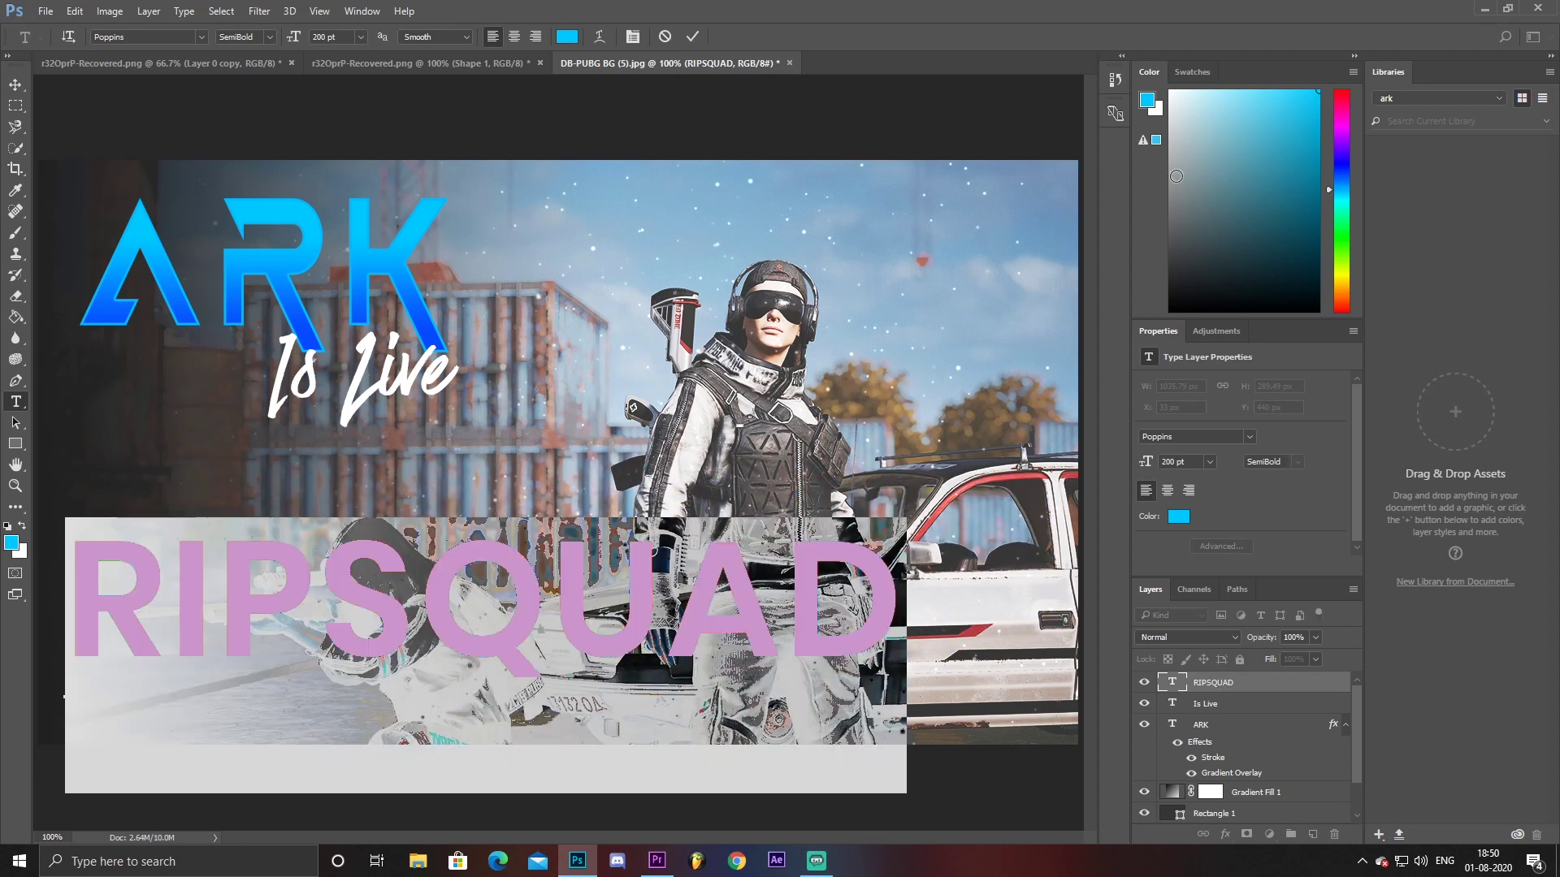
{"action": "left_click_drag", "start_coordinate": [902, 678], "coordinate": [460, 616]}
{"action": "mouse_move", "coordinate": [406, 571]}
{"action": "left_mouse_down"}
{"action": "mouse_move", "coordinate": [416, 475]}
{"action": "mouse_move", "coordinate": [413, 503]}
{"action": "left_mouse_up"}
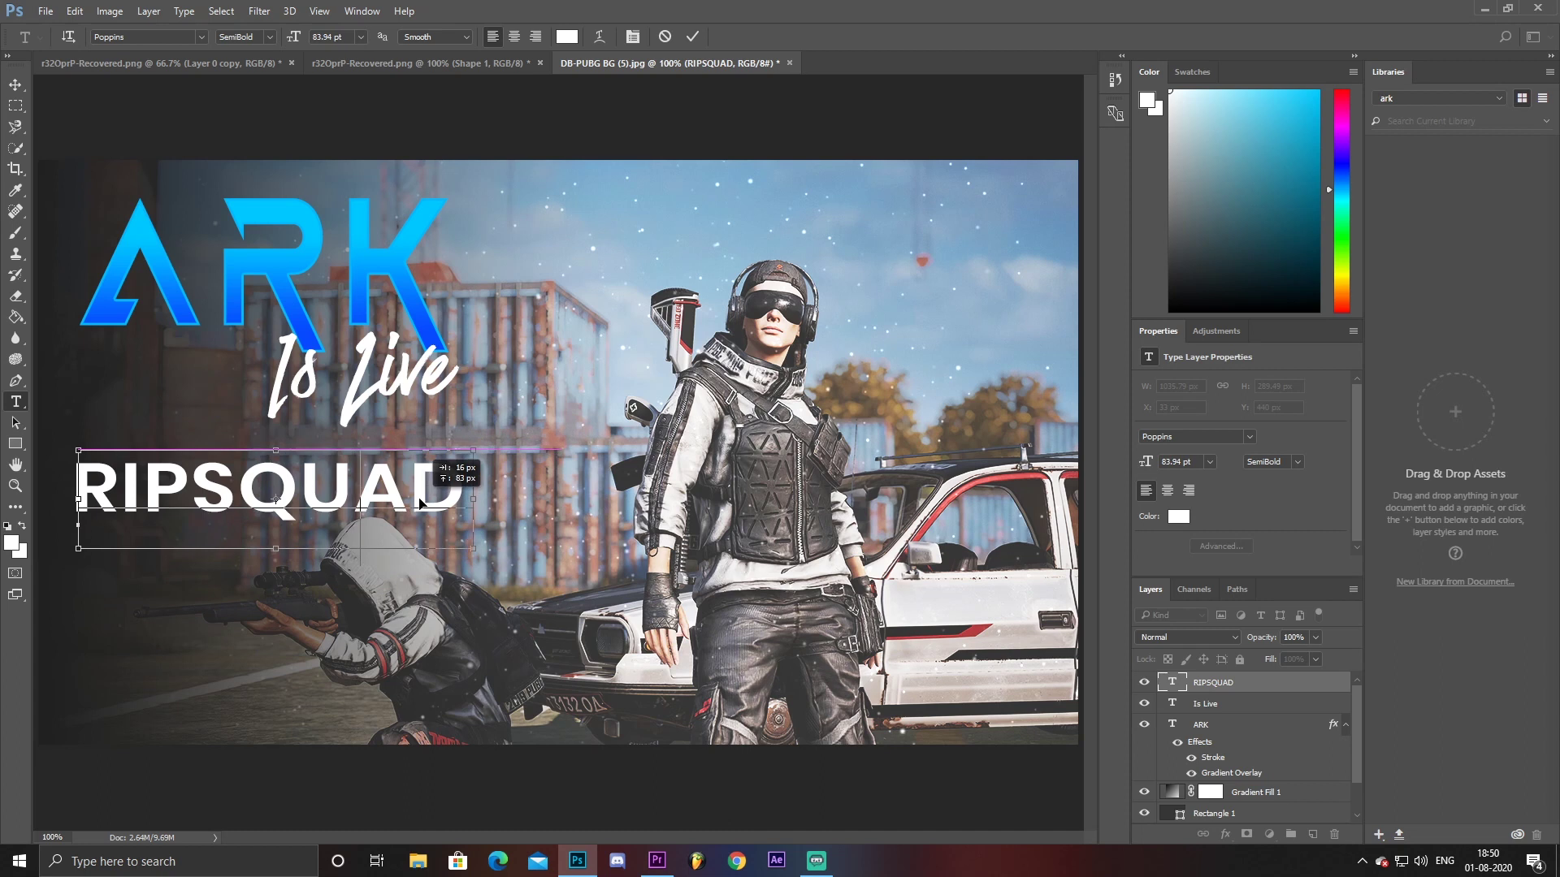
{"action": "left_click_drag", "start_coordinate": [468, 549], "coordinate": [481, 536]}
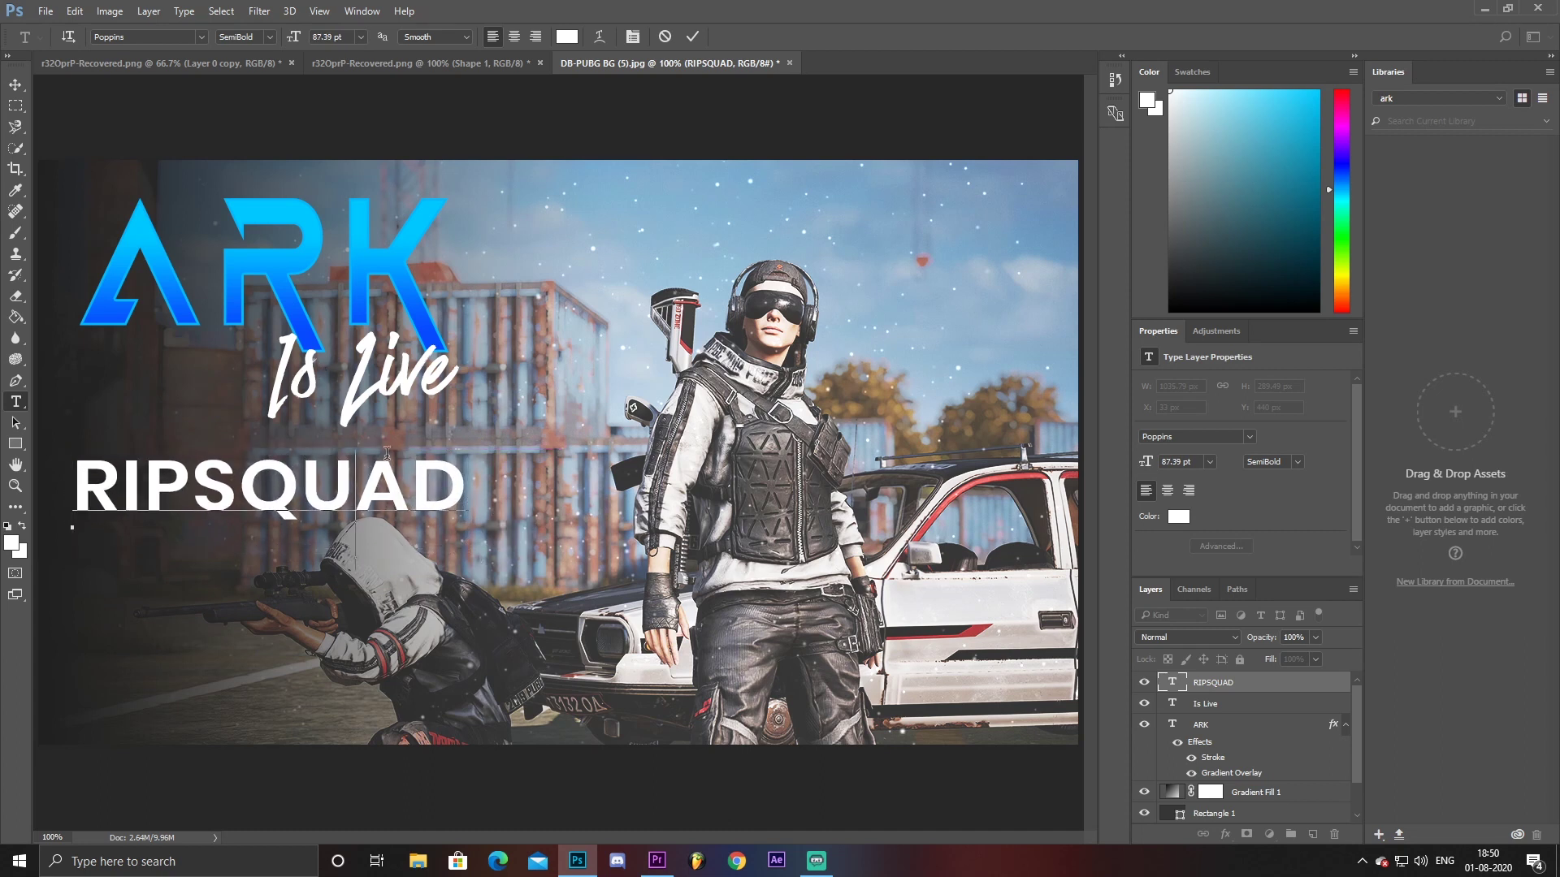
Add a Gradient Overlay to RIPSQUAD with a black gradient stop
{"action": "left_click", "coordinate": [1275, 682]}
{"action": "double_click", "coordinate": [1275, 689]}
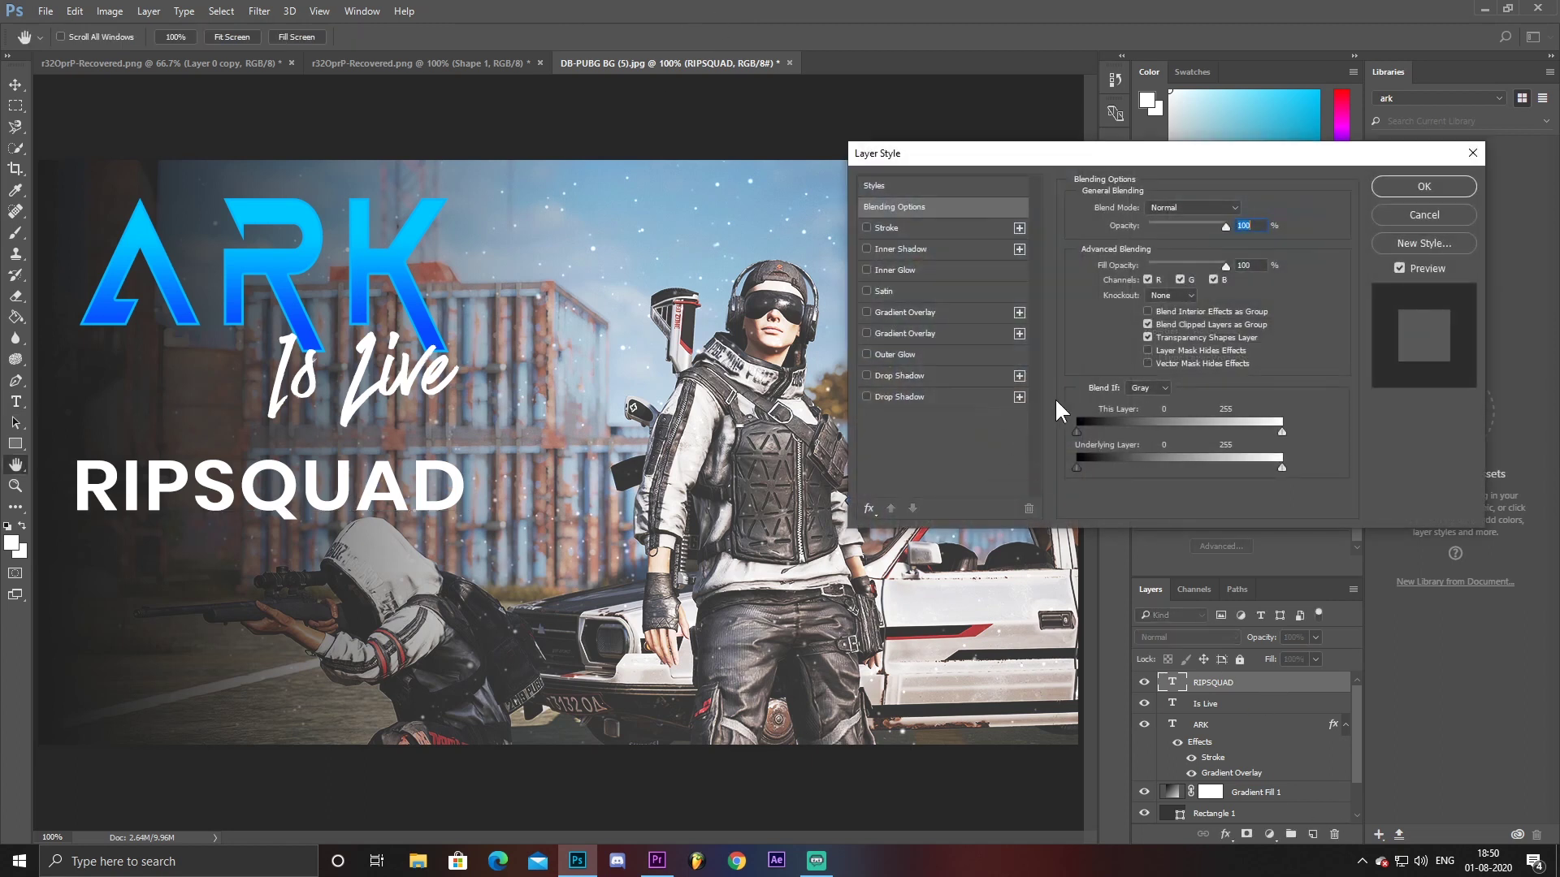
{"action": "left_click", "coordinate": [912, 313]}
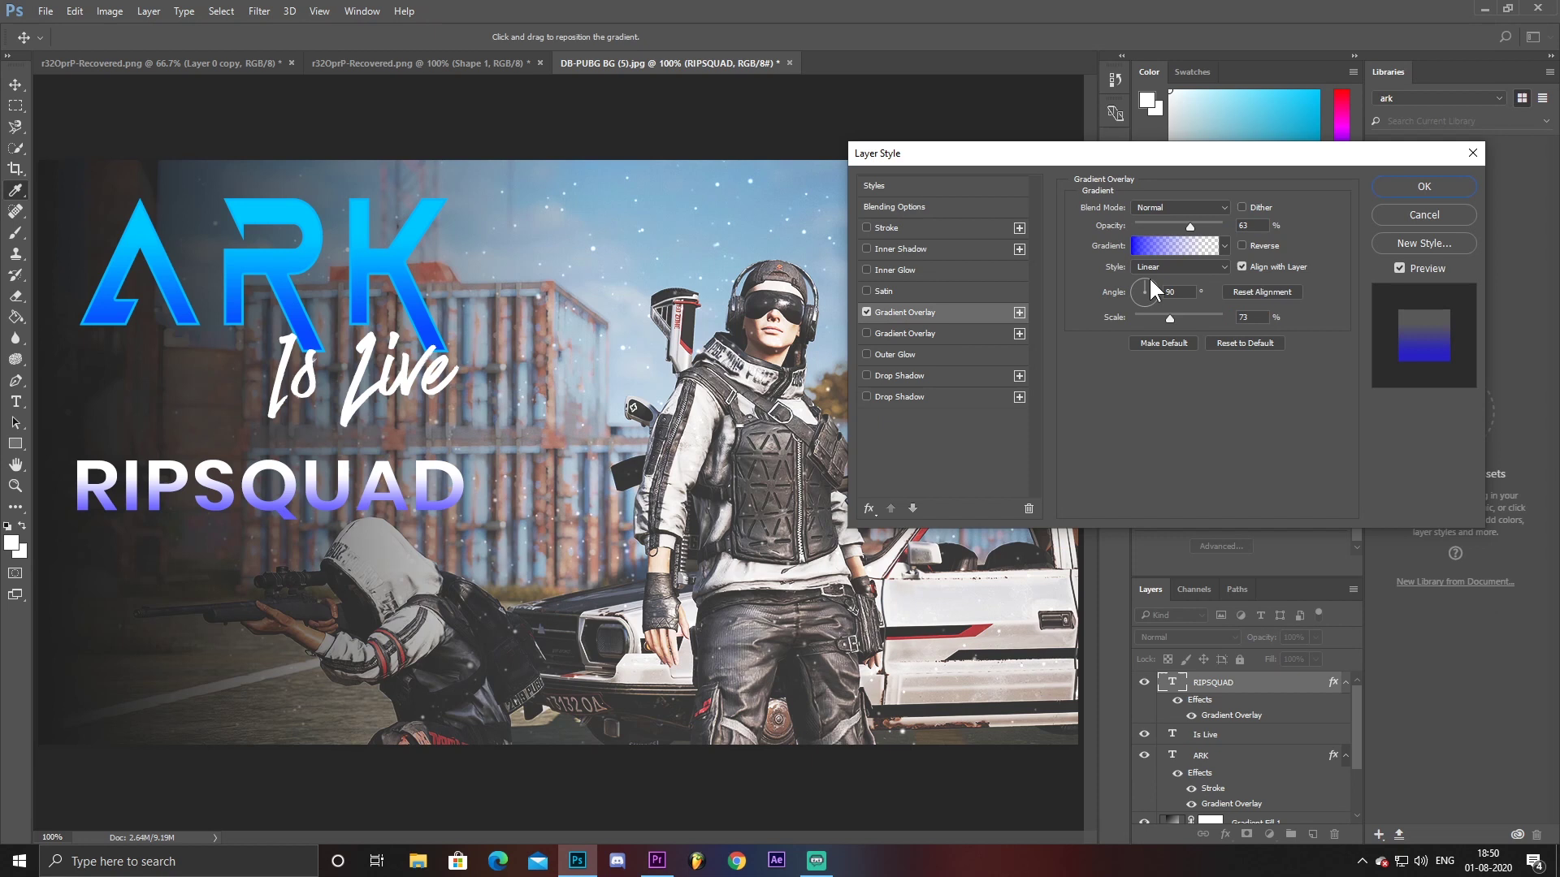
{"action": "left_click", "coordinate": [1145, 245]}
{"action": "left_click", "coordinate": [1241, 570]}
{"action": "left_click", "coordinate": [986, 494]}
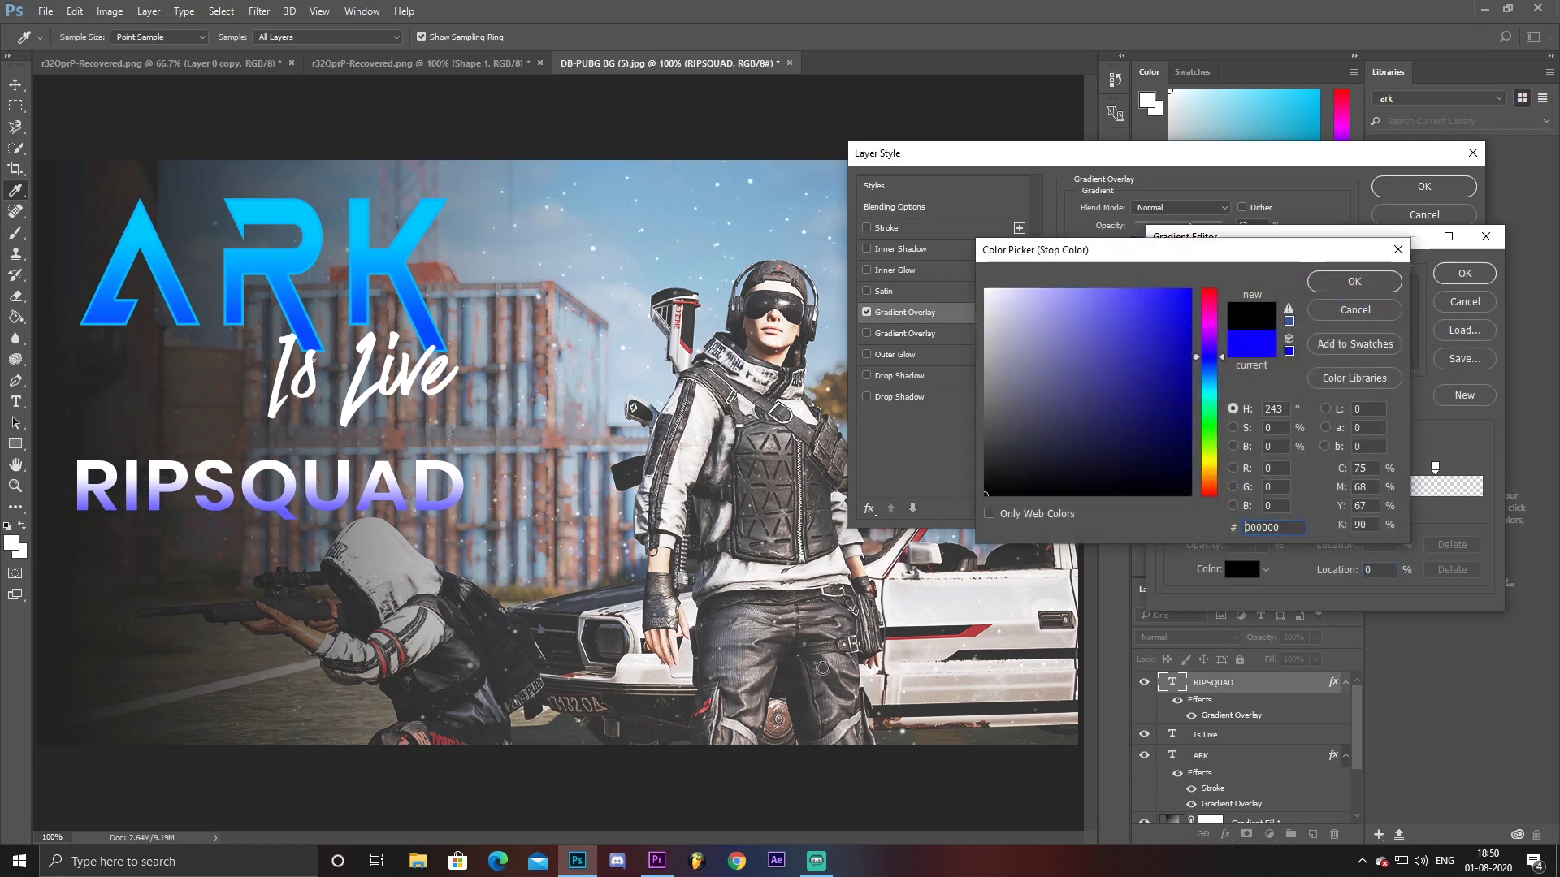
{"action": "left_click", "coordinate": [1354, 281]}
{"action": "left_click", "coordinate": [1463, 273]}
Give RIPSQUAD a 2 px white Stroke
{"action": "left_click", "coordinate": [866, 227]}
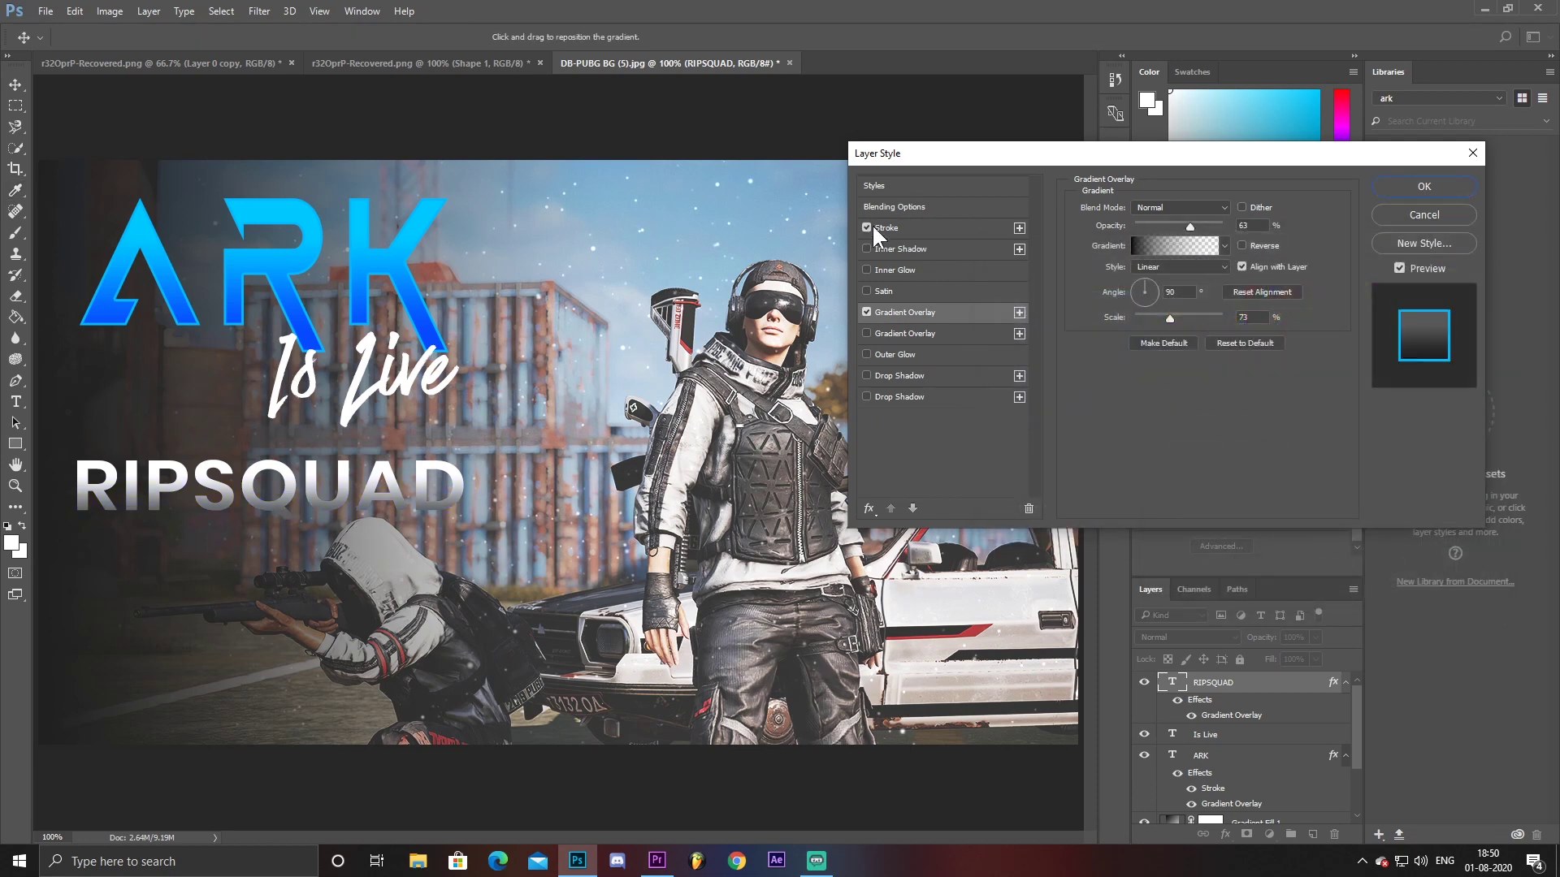
{"action": "left_click", "coordinate": [926, 226]}
{"action": "left_click", "coordinate": [1101, 339]}
{"action": "left_click", "coordinate": [985, 290]}
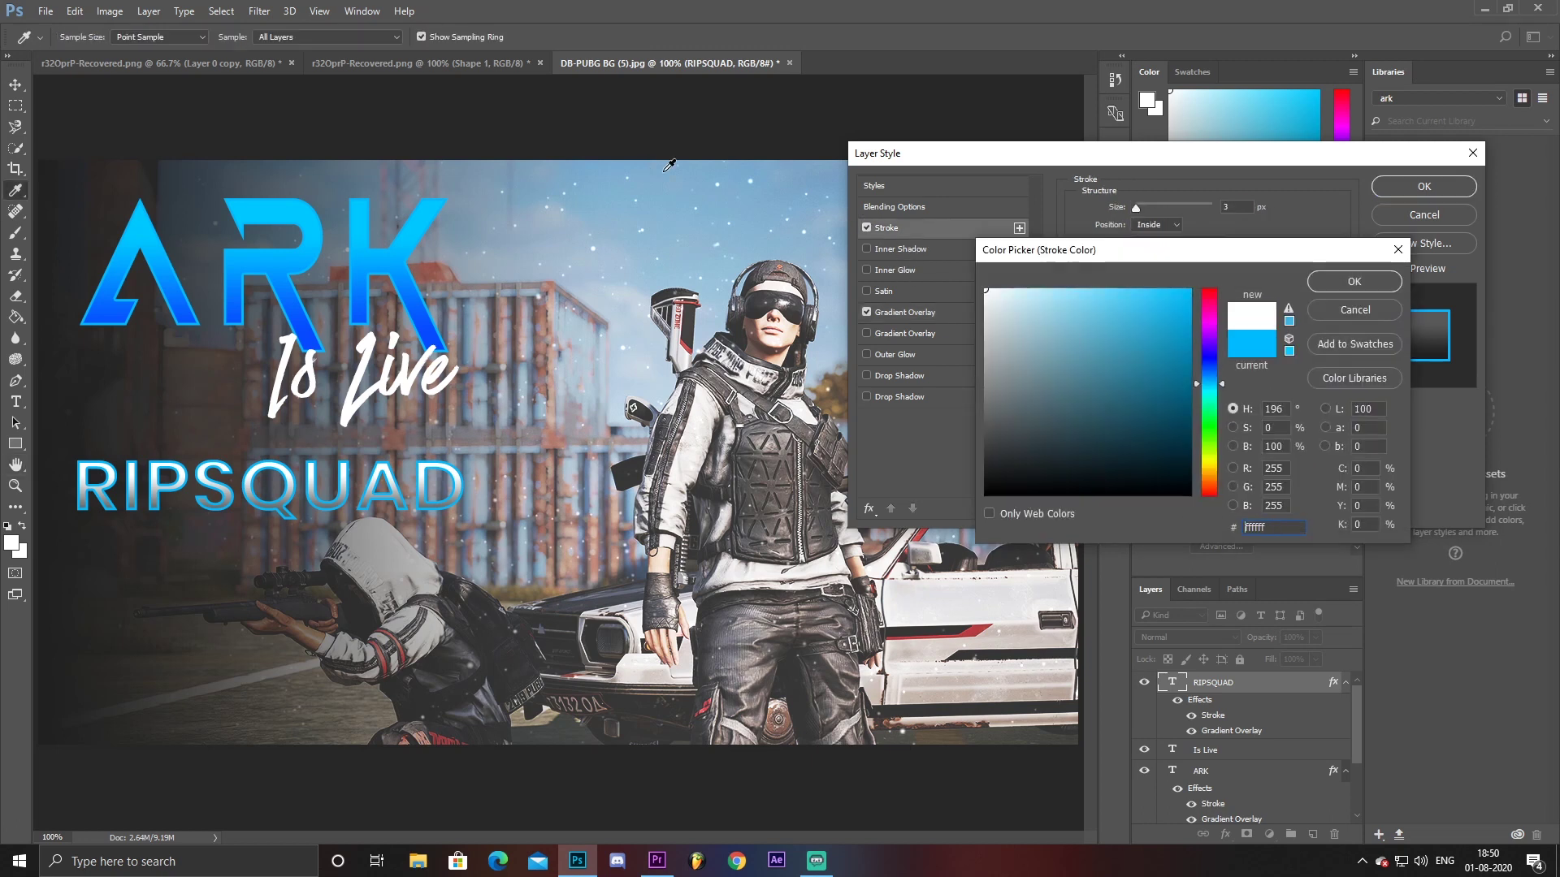
{"action": "left_click", "coordinate": [1351, 281]}
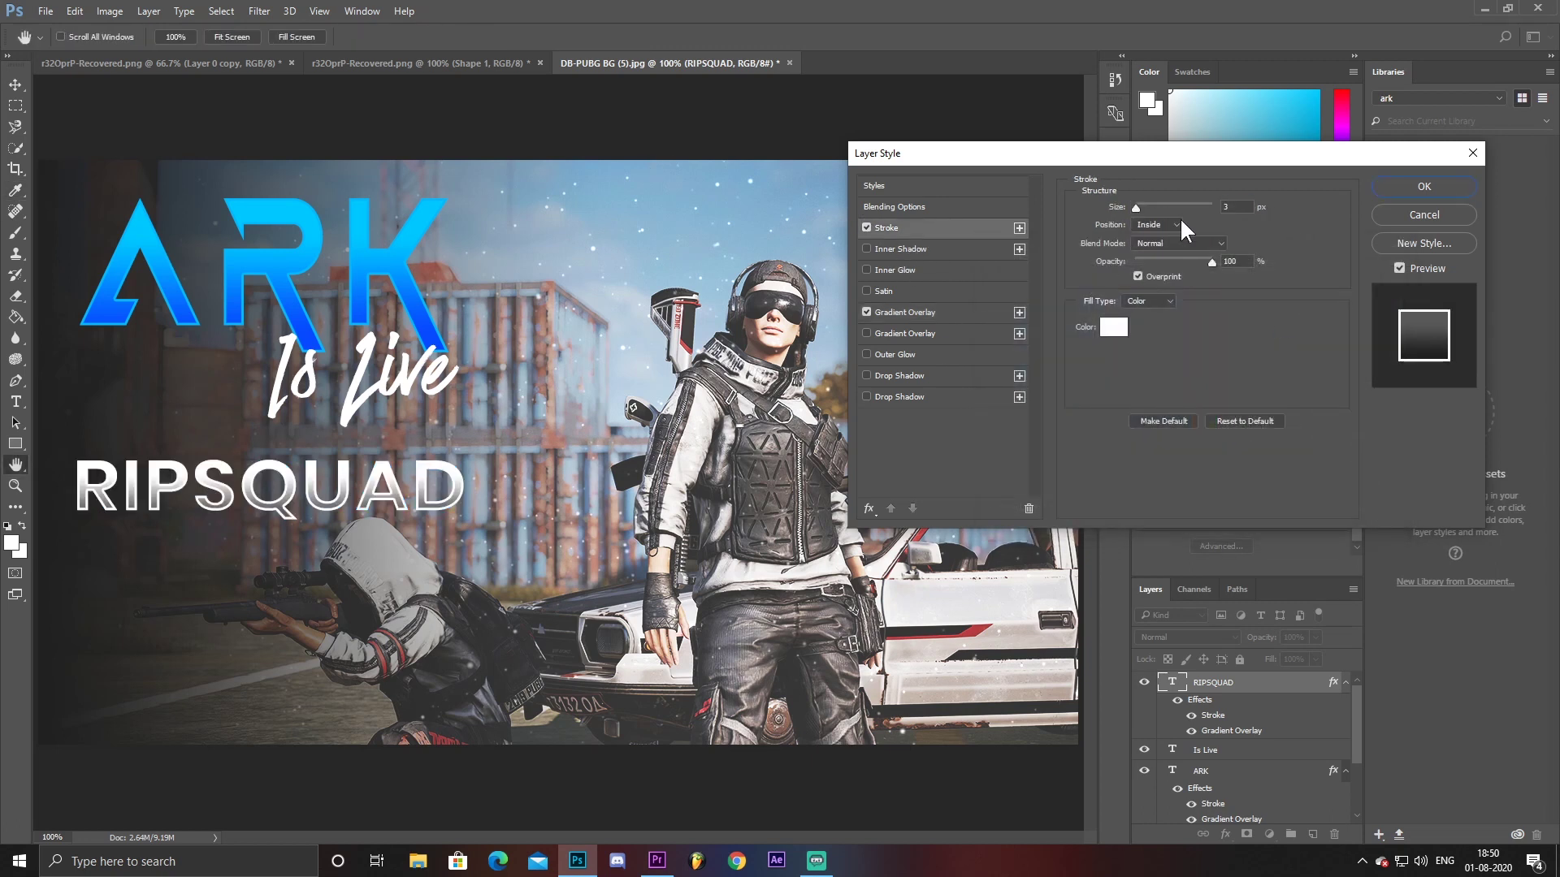
{"action": "left_click", "coordinate": [1243, 206]}
{"action": "type", "text": "2"}
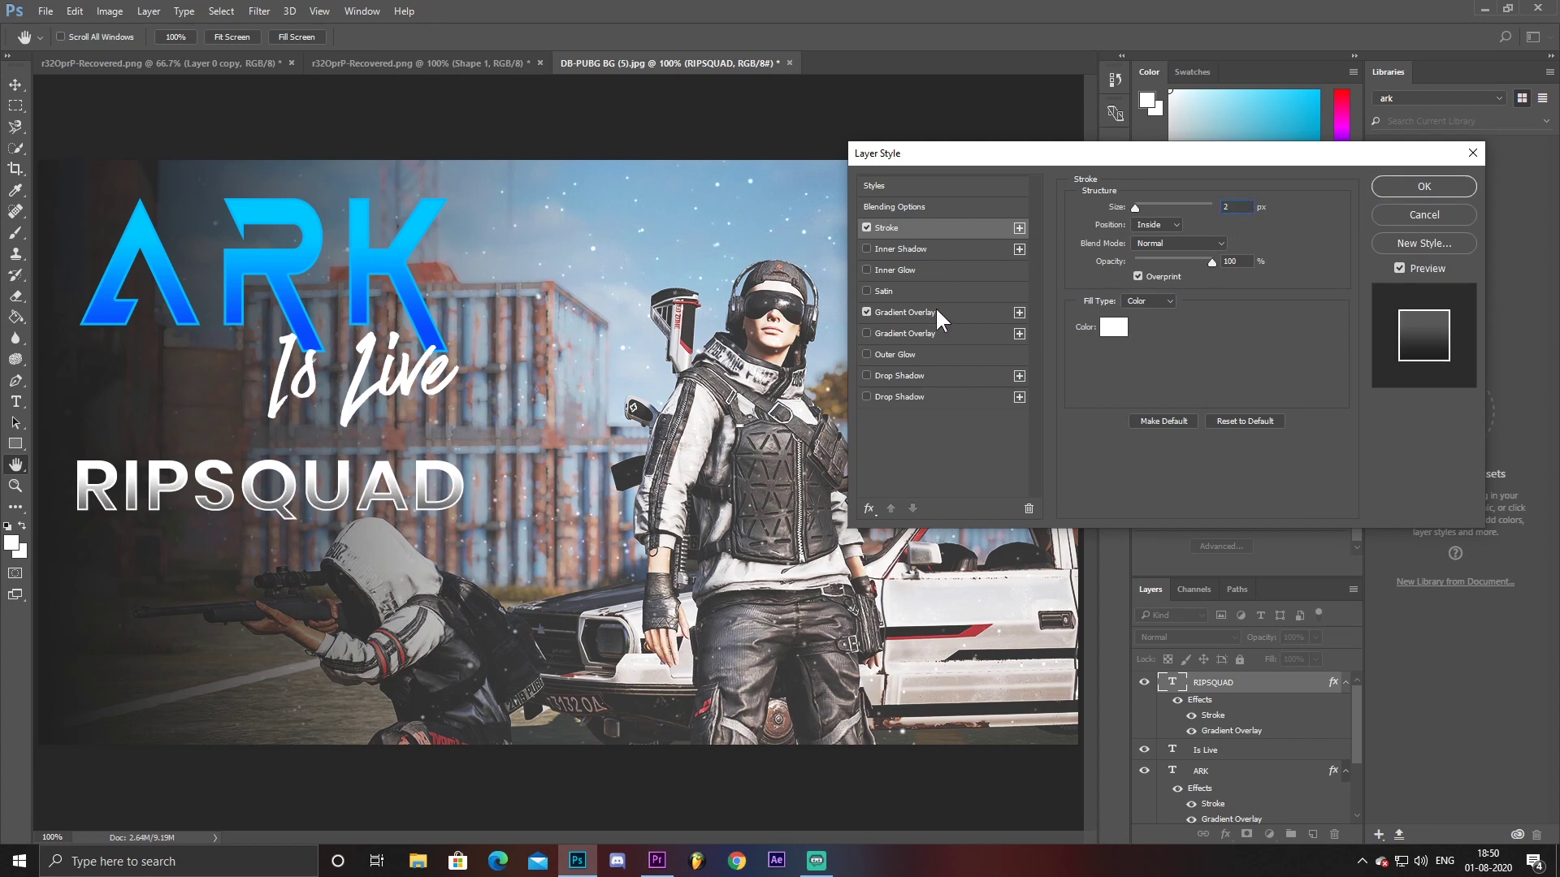
Lower the RIPSQUAD gradient overlay opacity to 40% and apply the style
{"action": "left_click", "coordinate": [937, 312]}
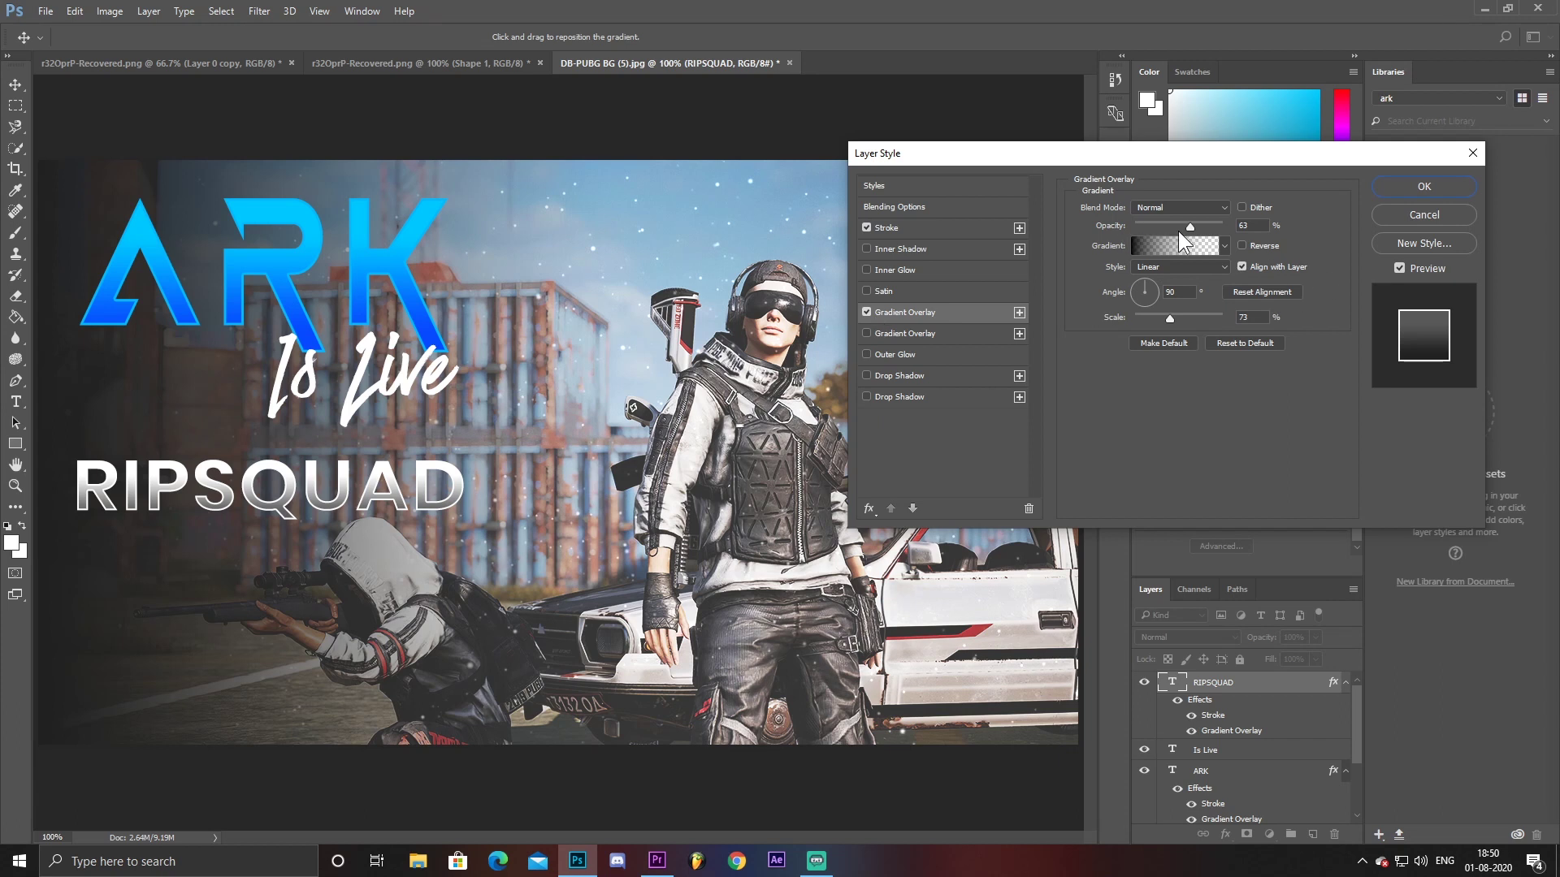
{"action": "left_click_drag", "start_coordinate": [1189, 227], "coordinate": [1170, 236]}
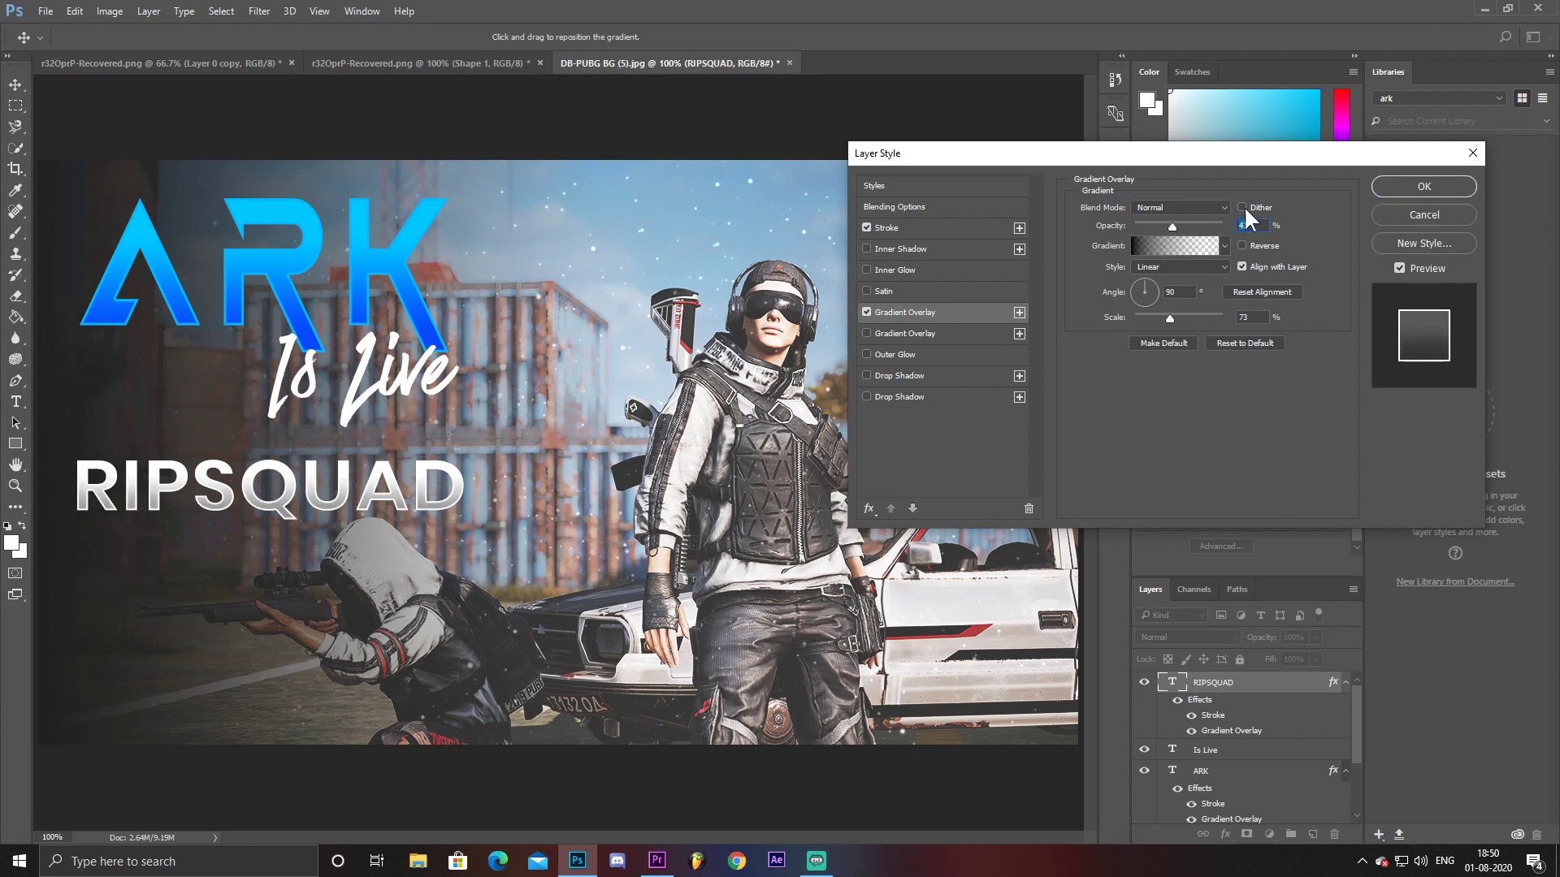
{"action": "left_click", "coordinate": [1385, 188]}
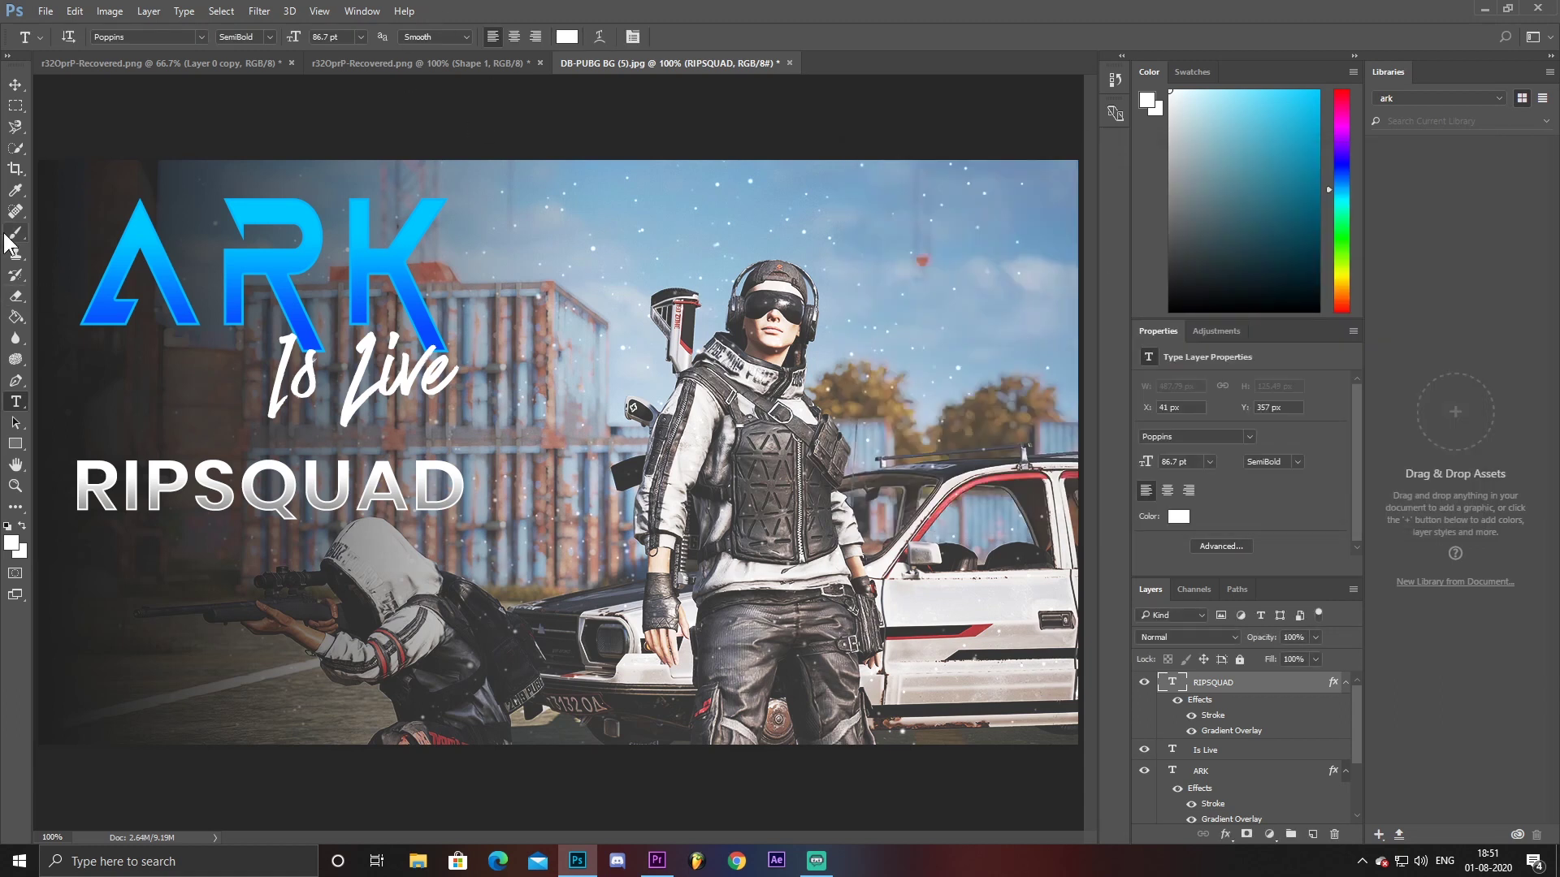
Resize the RIPSQUAD text to 88.77 pt and commit it
{"action": "left_click", "coordinate": [352, 499]}
{"action": "left_click_drag", "start_coordinate": [459, 556], "coordinate": [451, 552]}
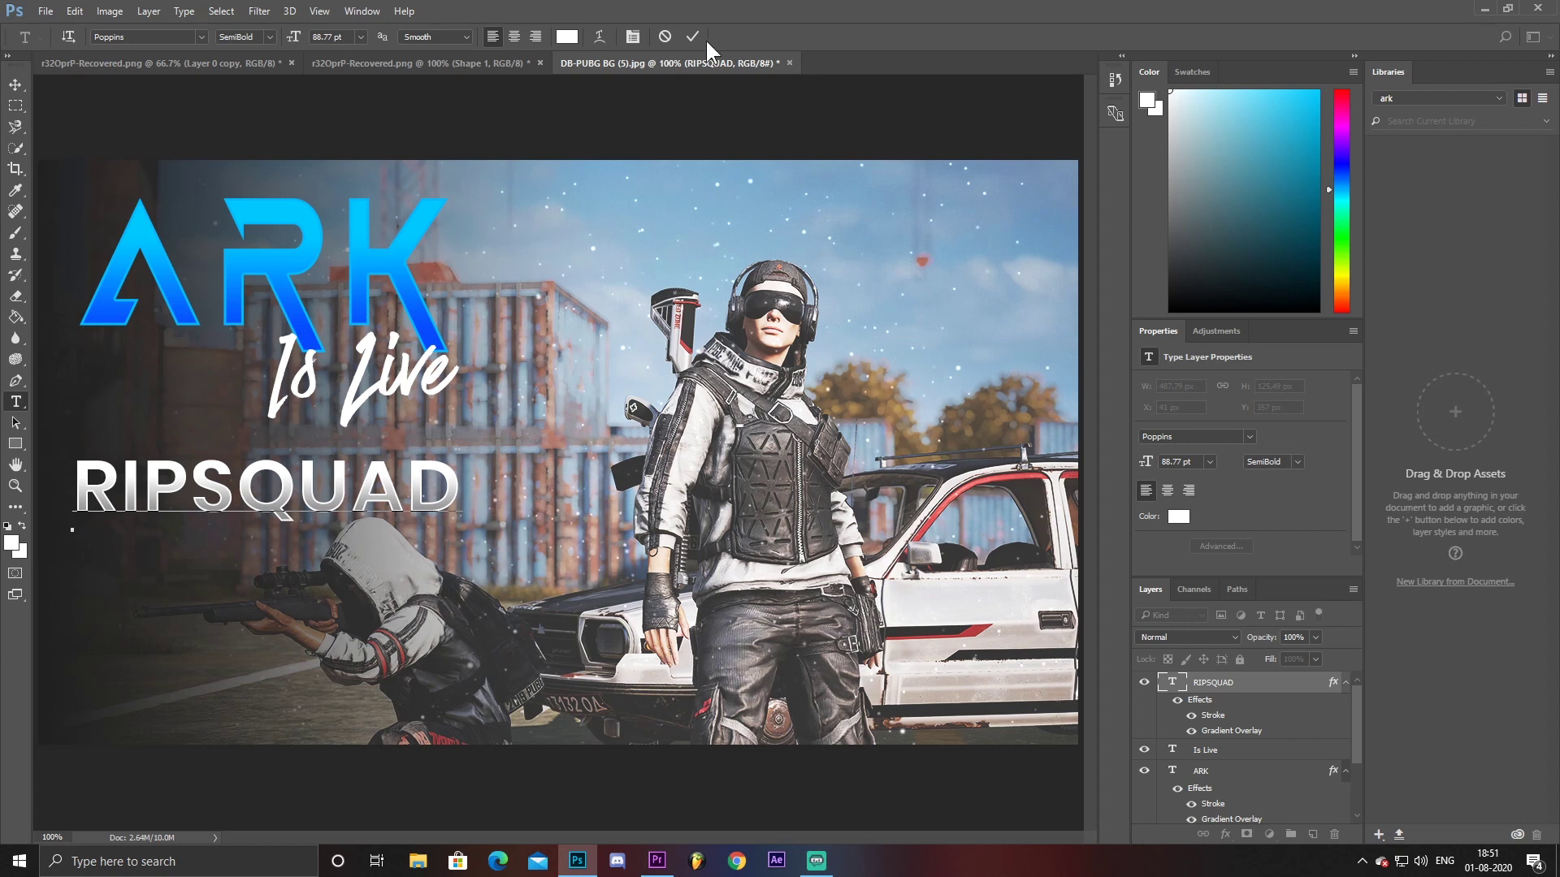
{"action": "key", "text": "super+Down"}
{"action": "left_click", "coordinate": [1391, 33]}
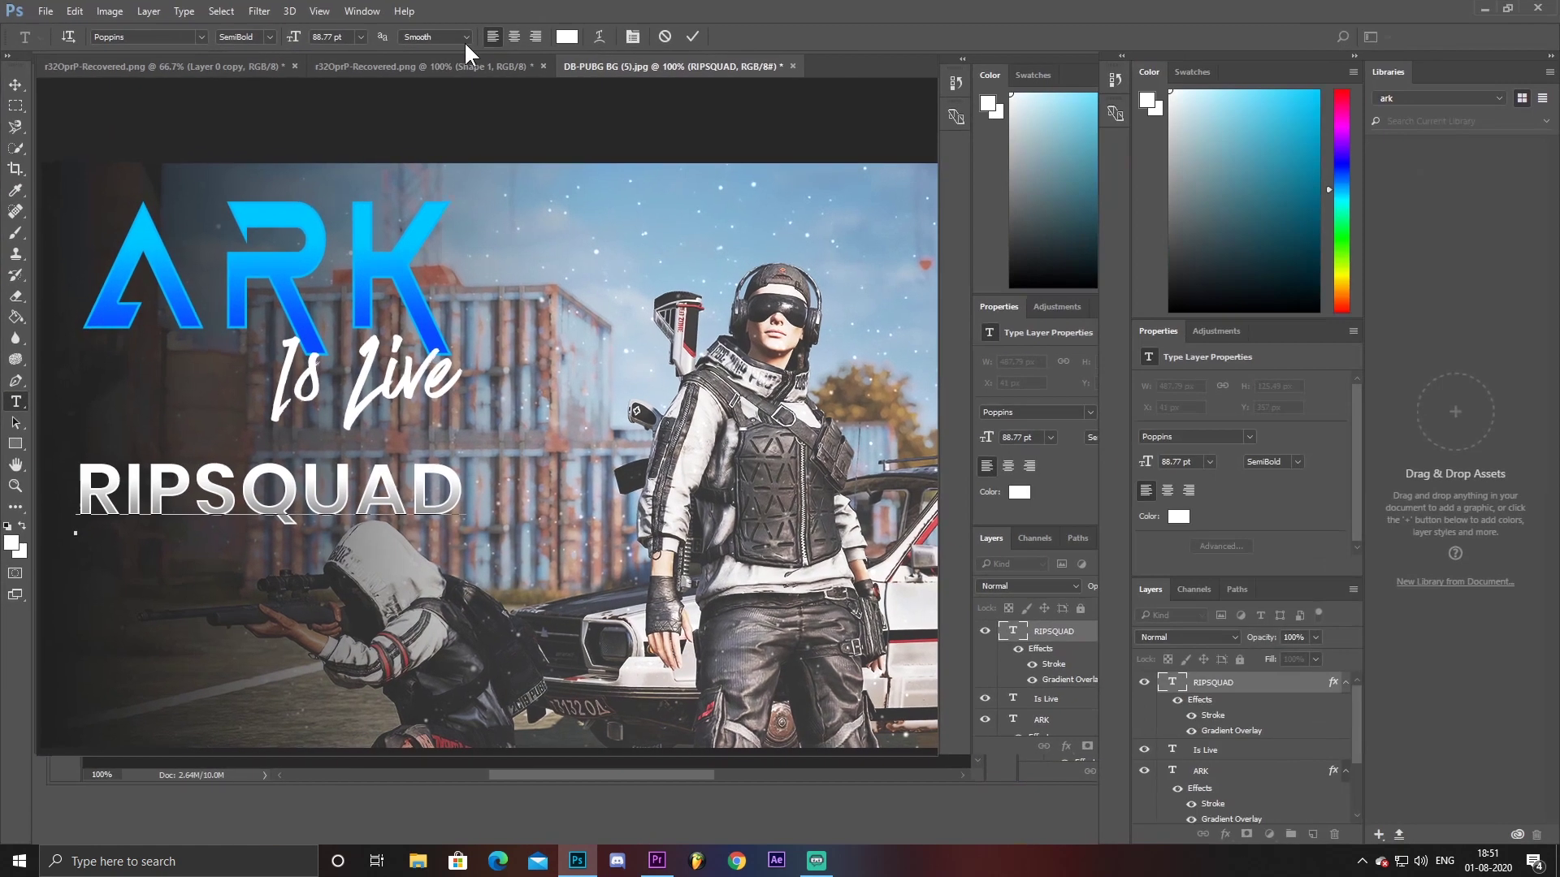
{"action": "left_click", "coordinate": [691, 37]}
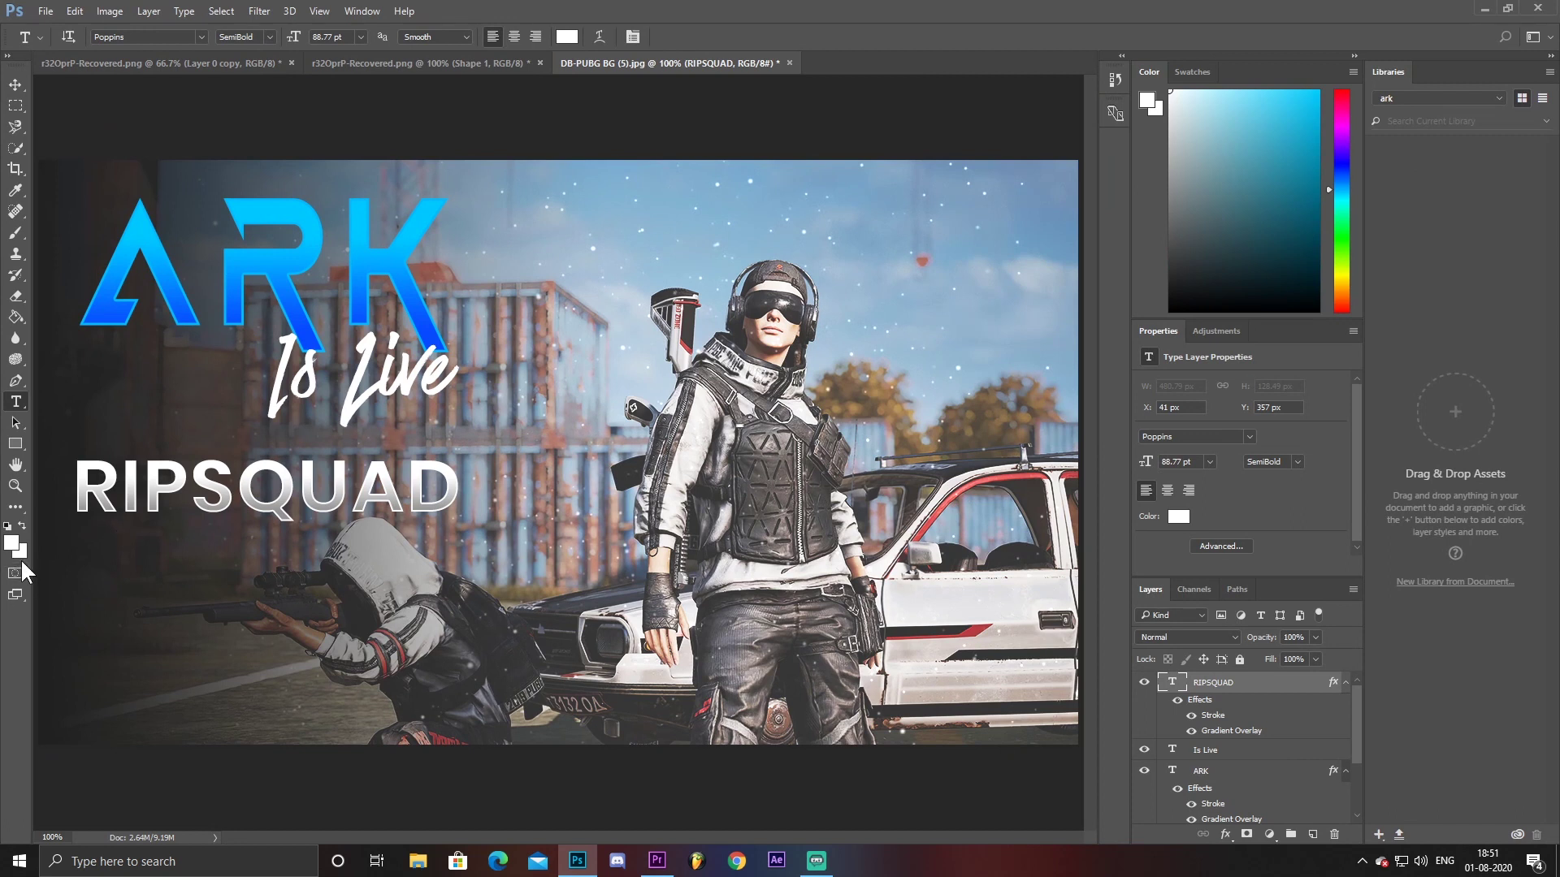
{"action": "left_click", "coordinate": [15, 445]}
Draw a full-canvas rectangle with no fill and a cyan stroke
{"action": "left_click_drag", "start_coordinate": [36, 155], "coordinate": [1081, 755]}
{"action": "left_click", "coordinate": [150, 38]}
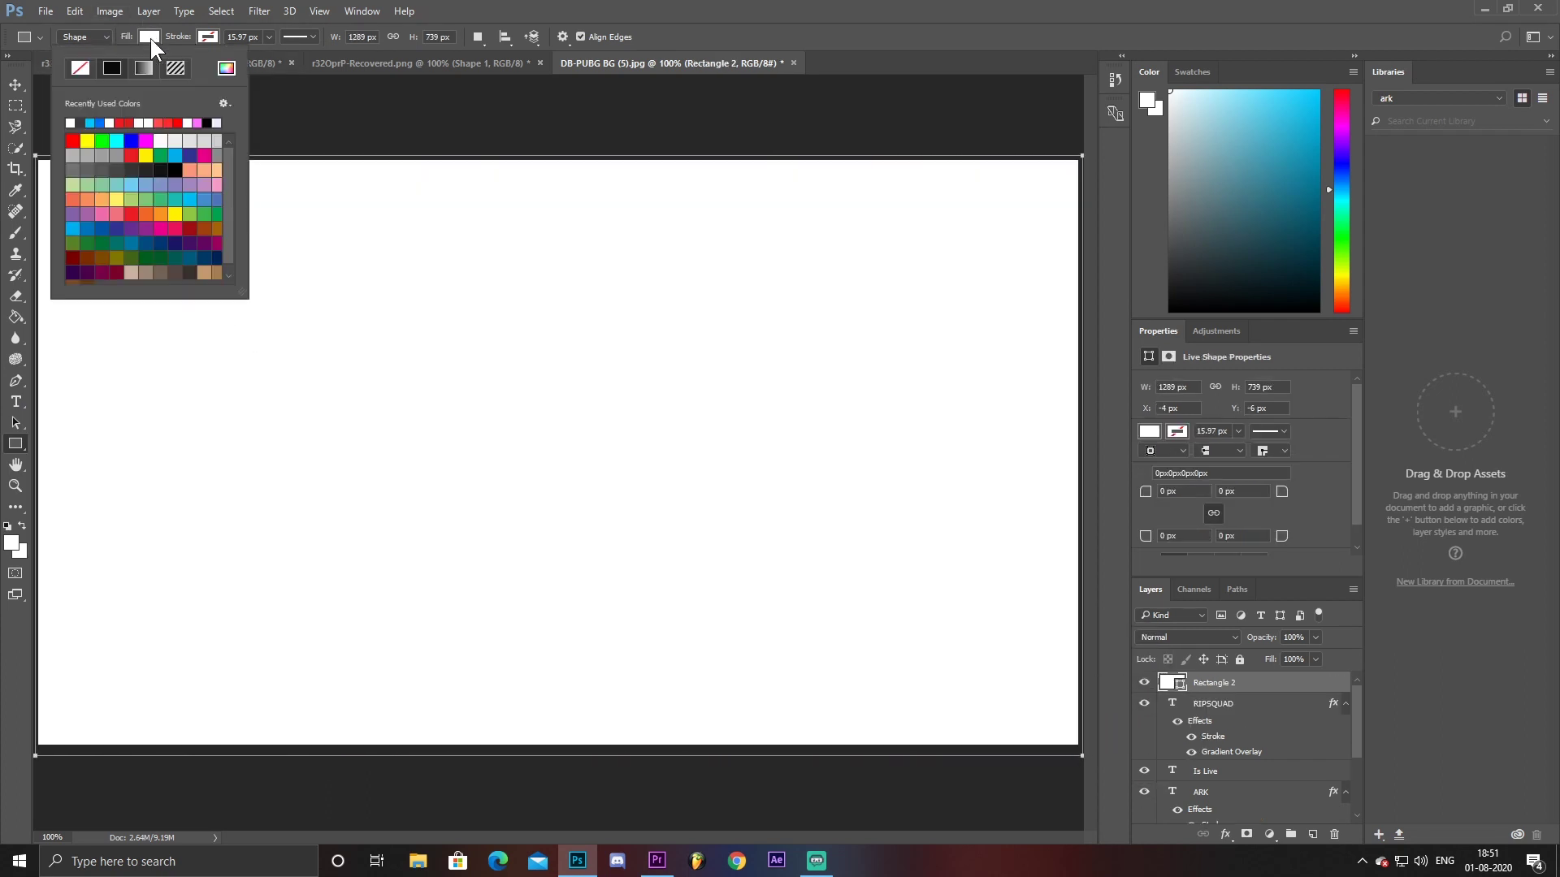
{"action": "left_click", "coordinate": [76, 67]}
{"action": "left_click", "coordinate": [208, 36]}
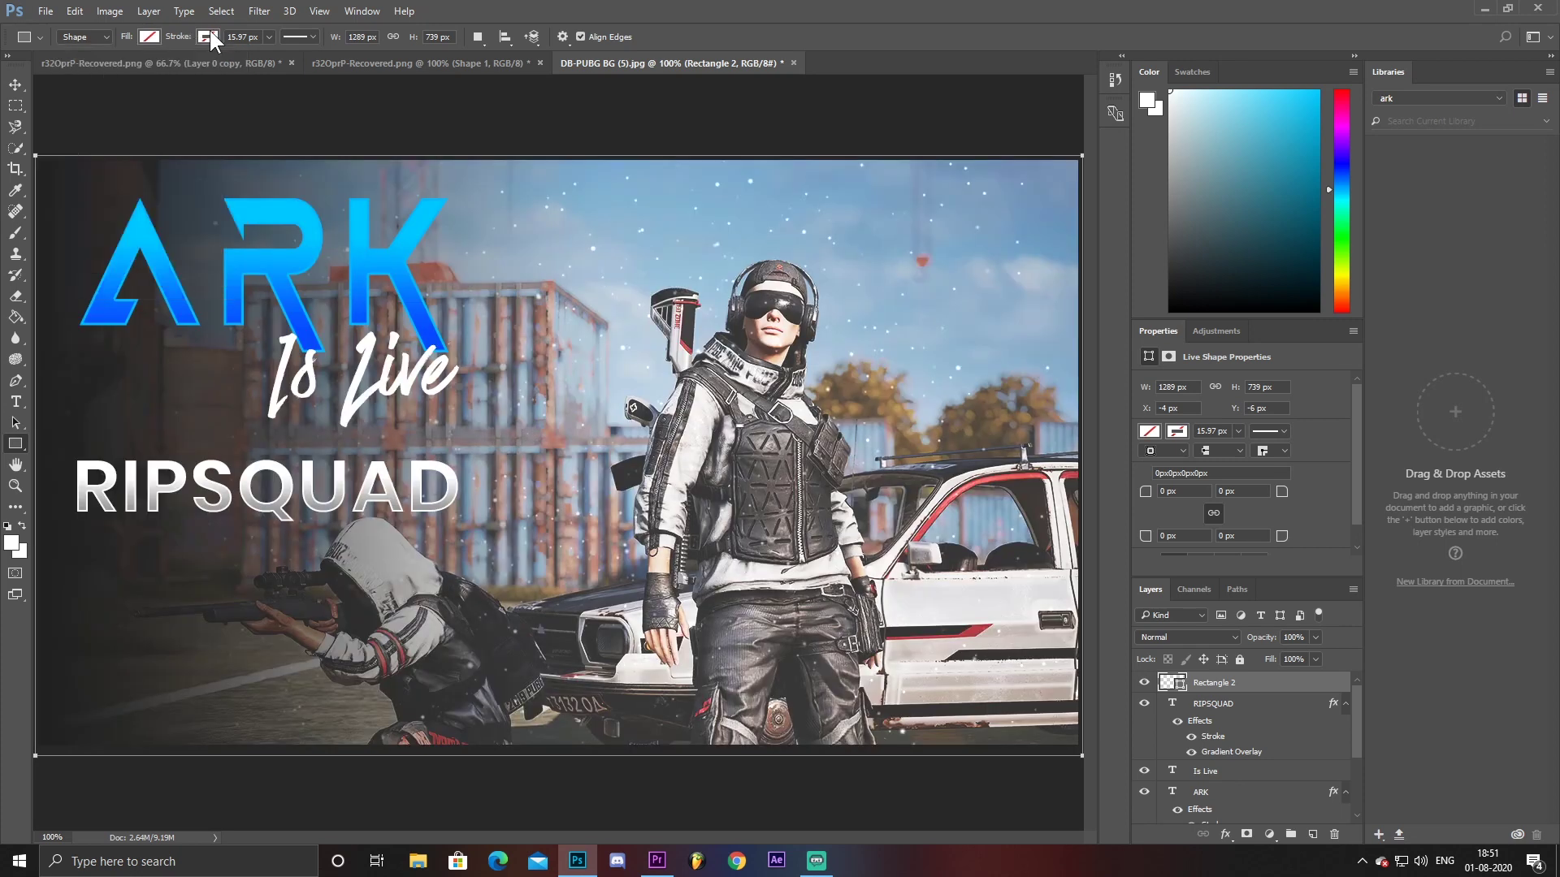
{"action": "left_click", "coordinate": [257, 195]}
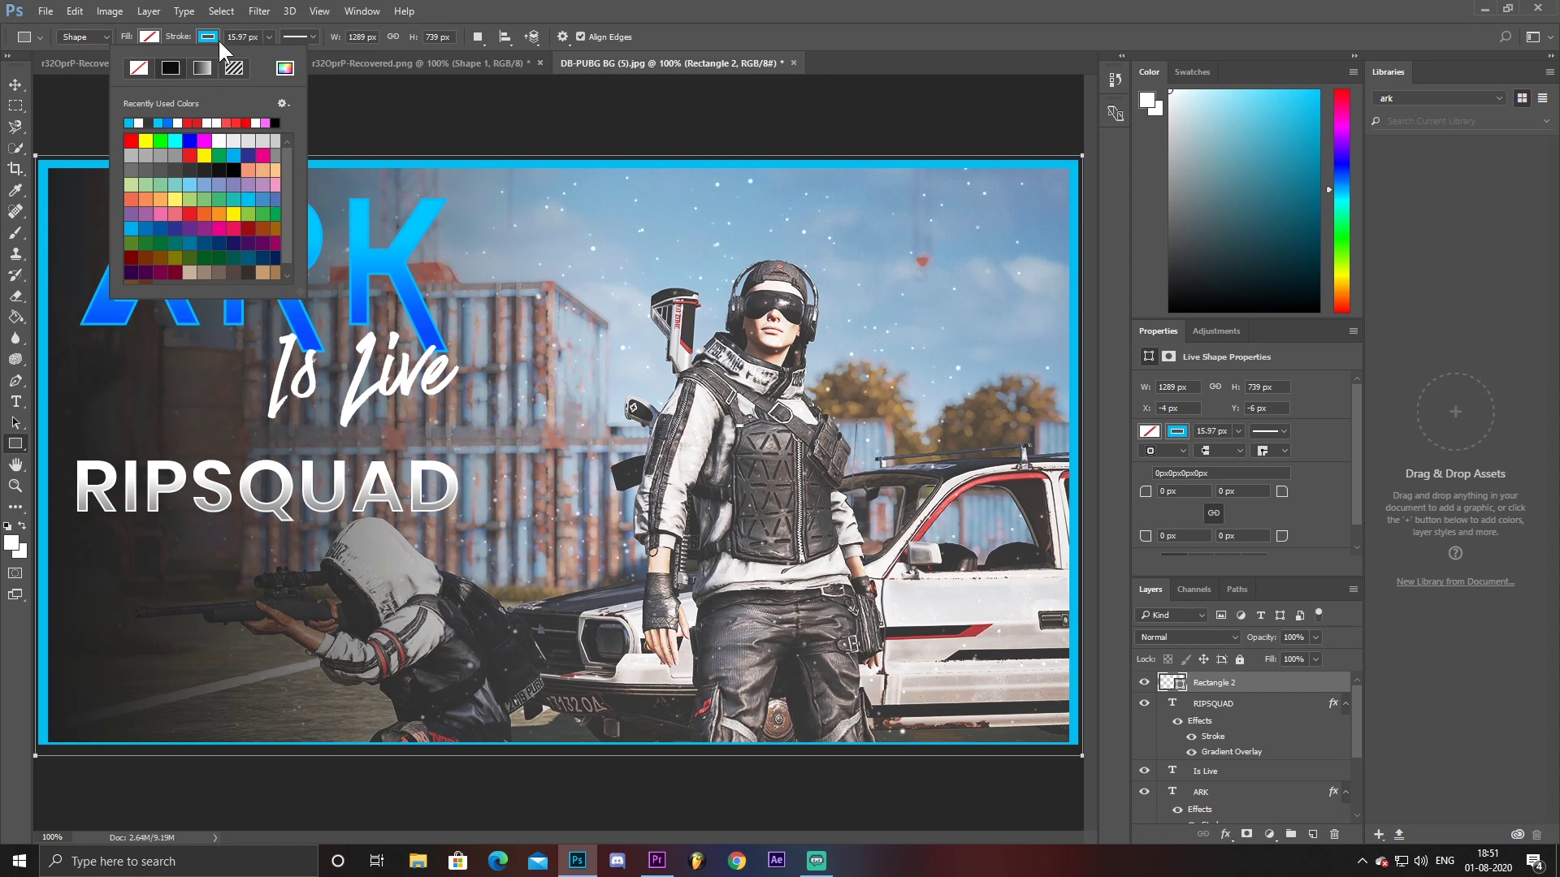
{"action": "left_click", "coordinate": [266, 37]}
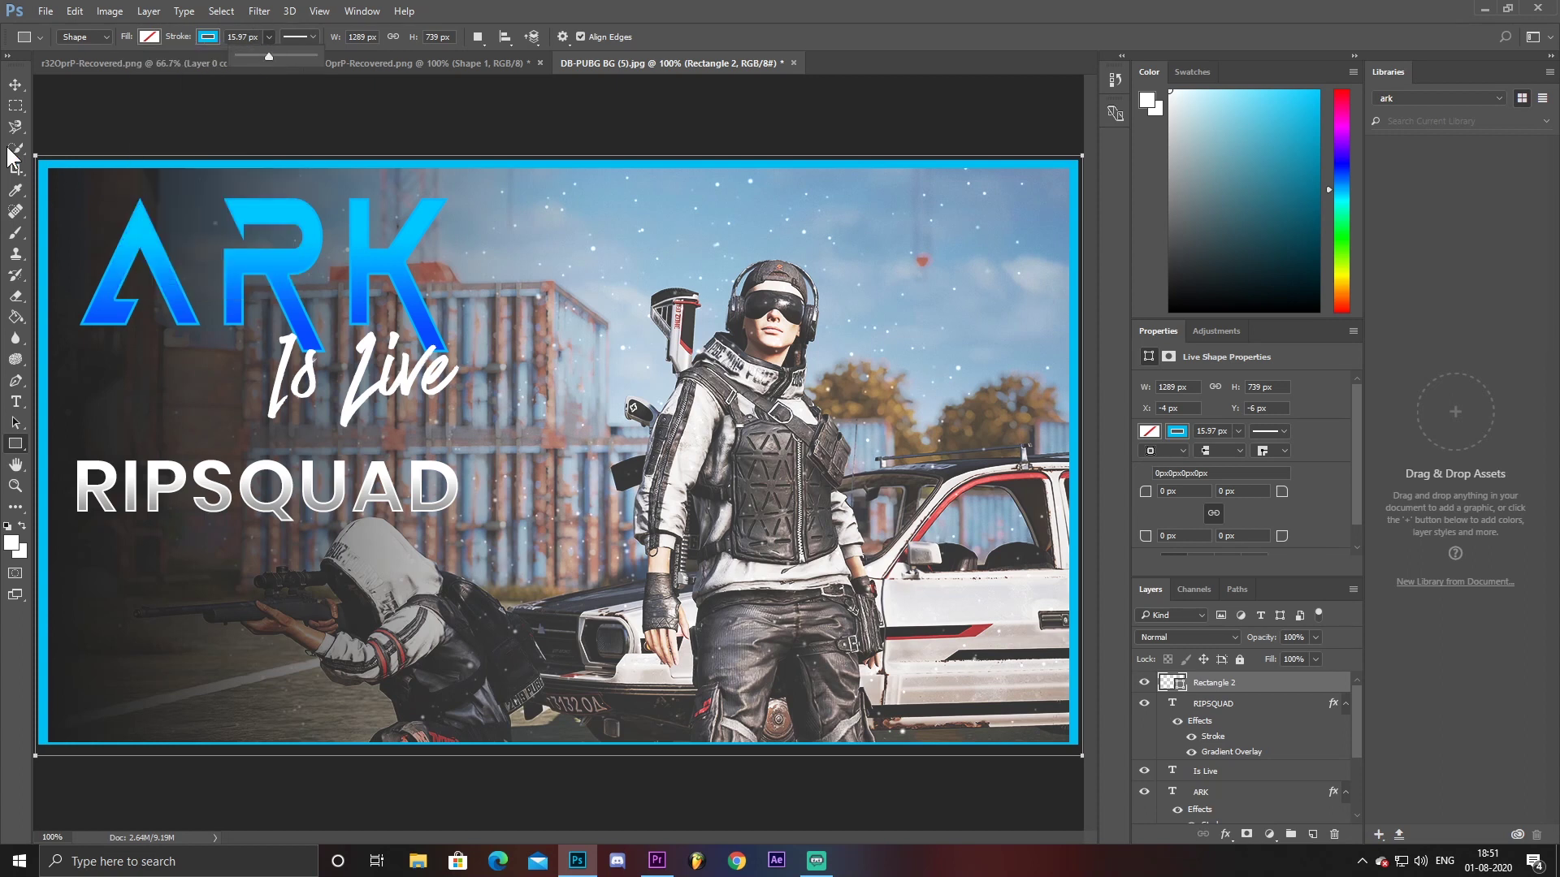
Transform the cyan frame to fit the 1280 × 720 canvas
{"action": "left_click", "coordinate": [15, 84]}
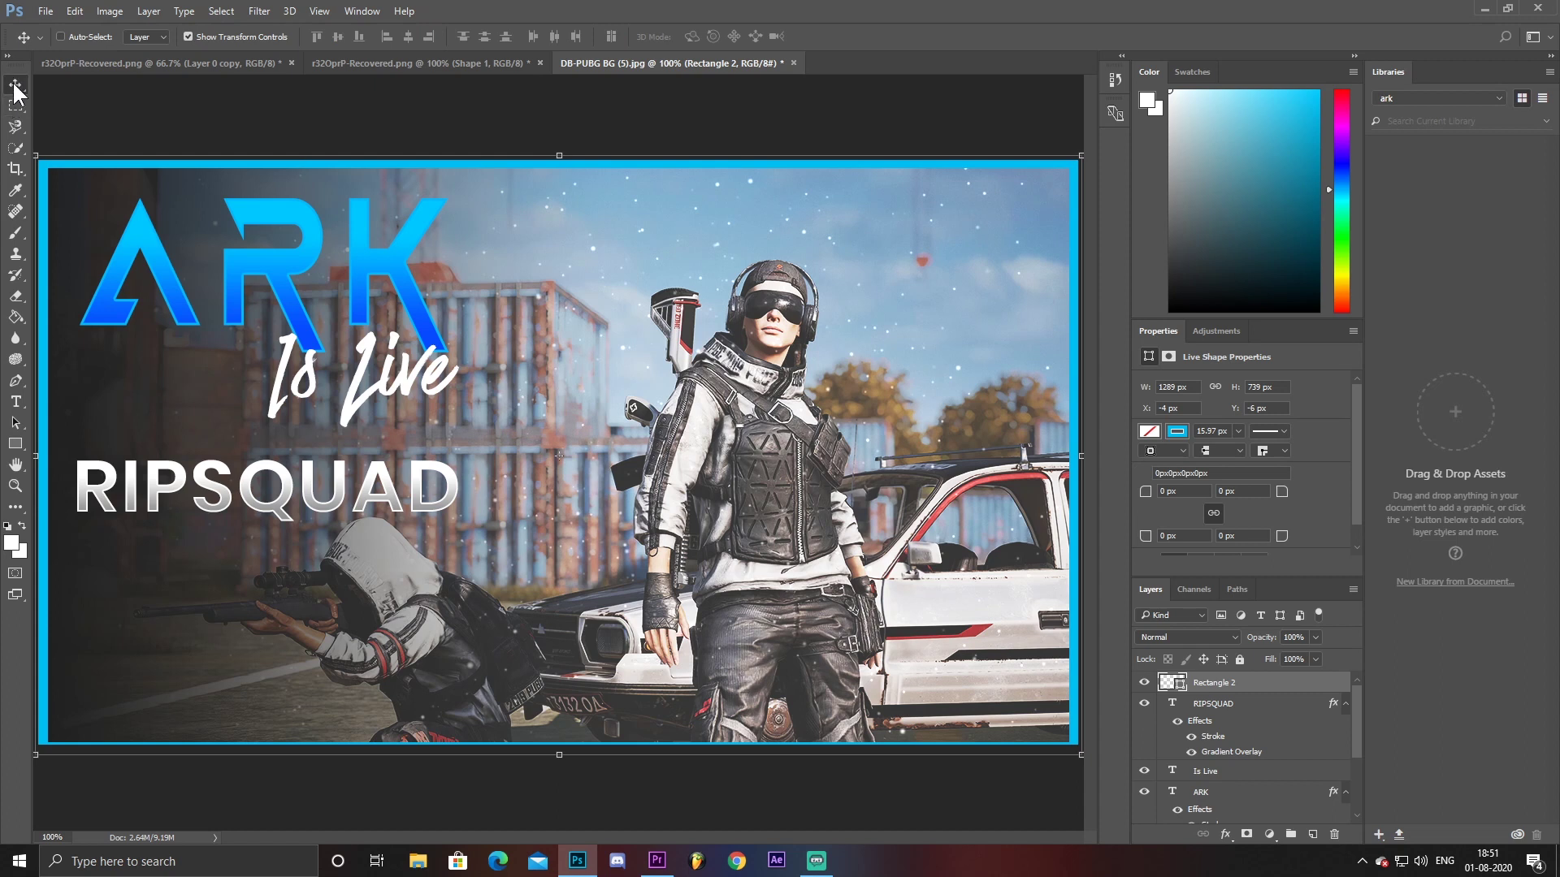
{"action": "left_click_drag", "start_coordinate": [37, 159], "coordinate": [39, 162]}
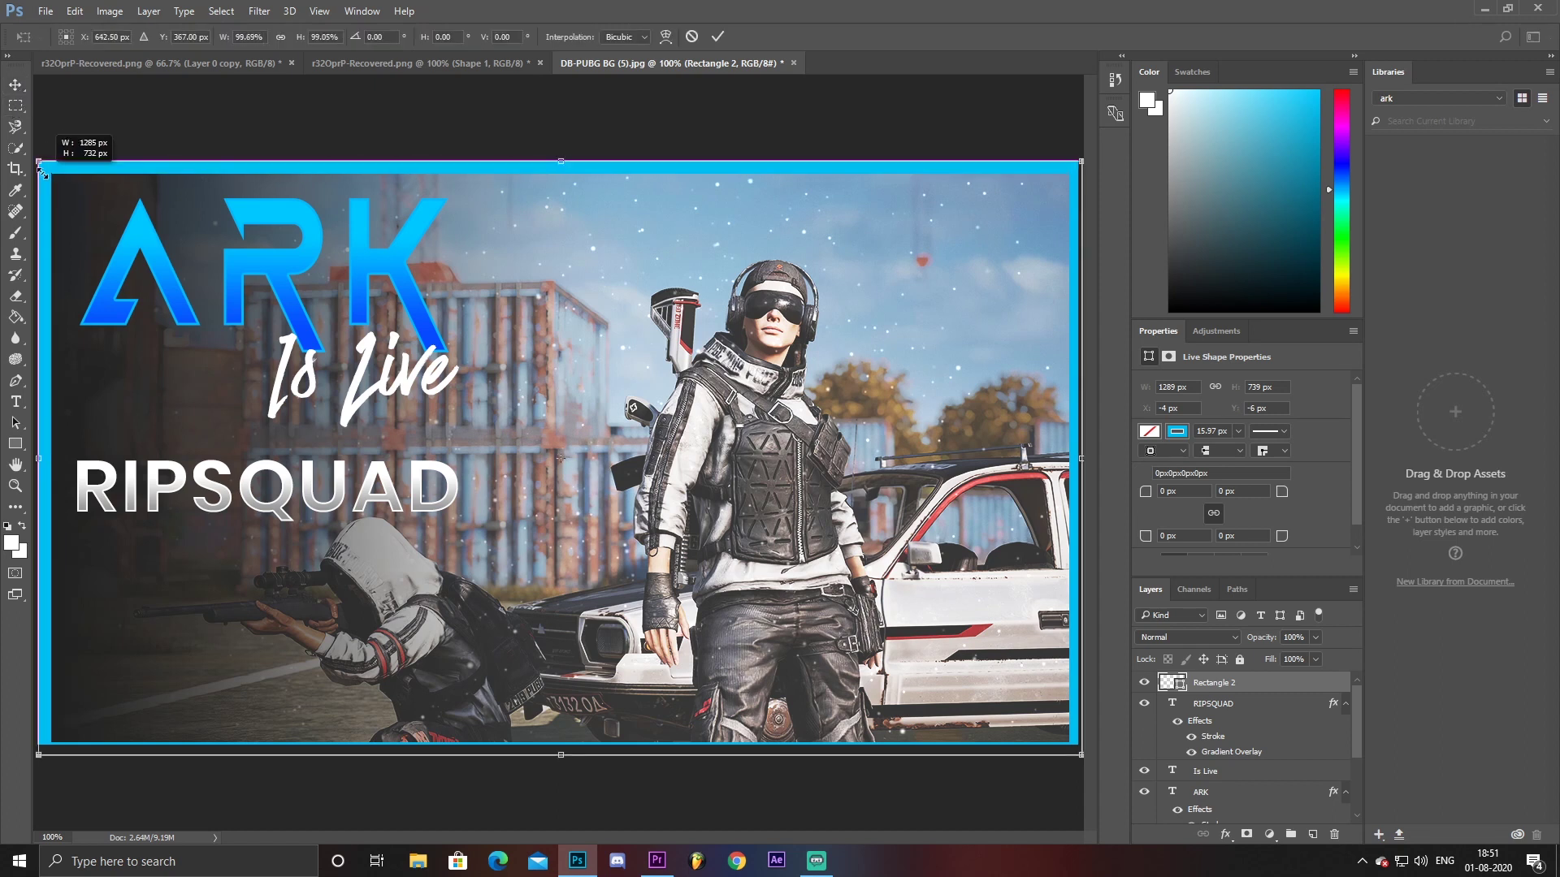
{"action": "left_click_drag", "start_coordinate": [1081, 758], "coordinate": [1077, 744]}
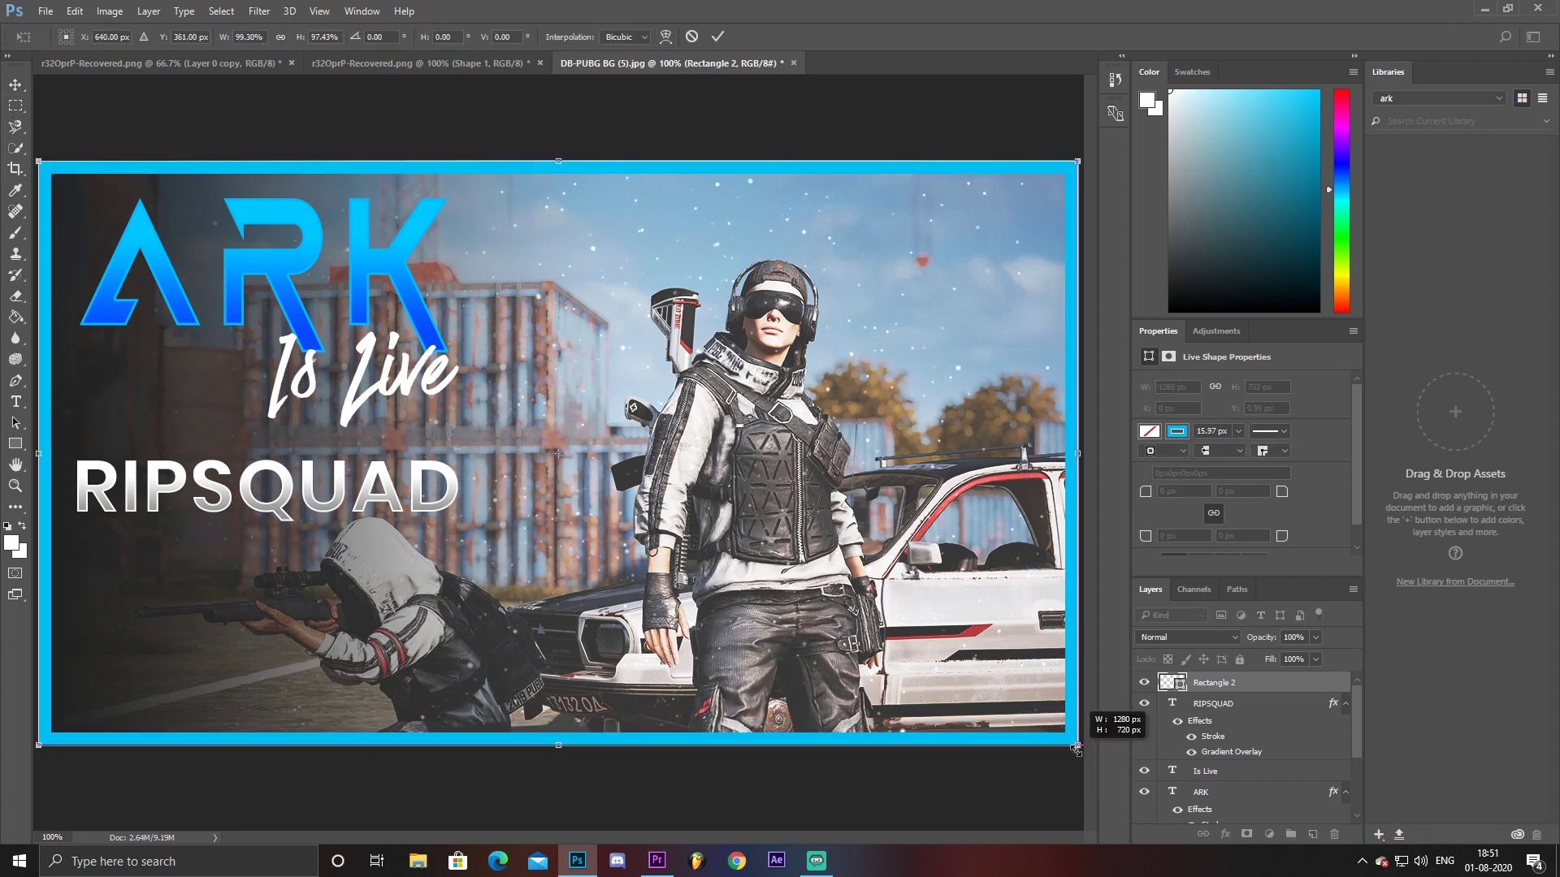
{"action": "left_click", "coordinate": [717, 37]}
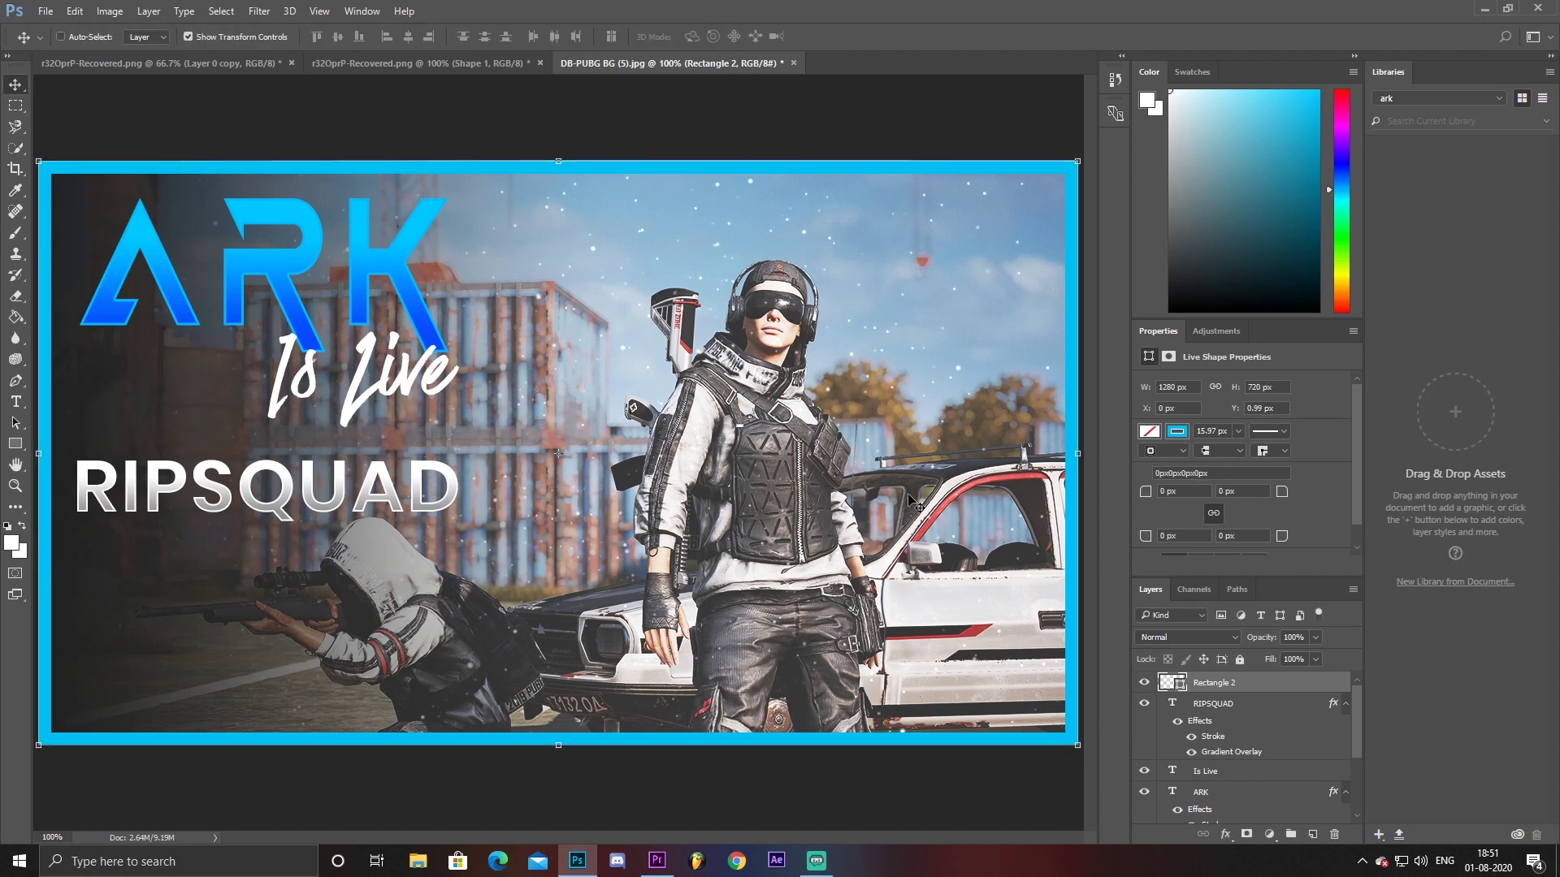
Narrow the frame's stroke width to about 13.4 px
{"action": "left_click", "coordinate": [15, 447]}
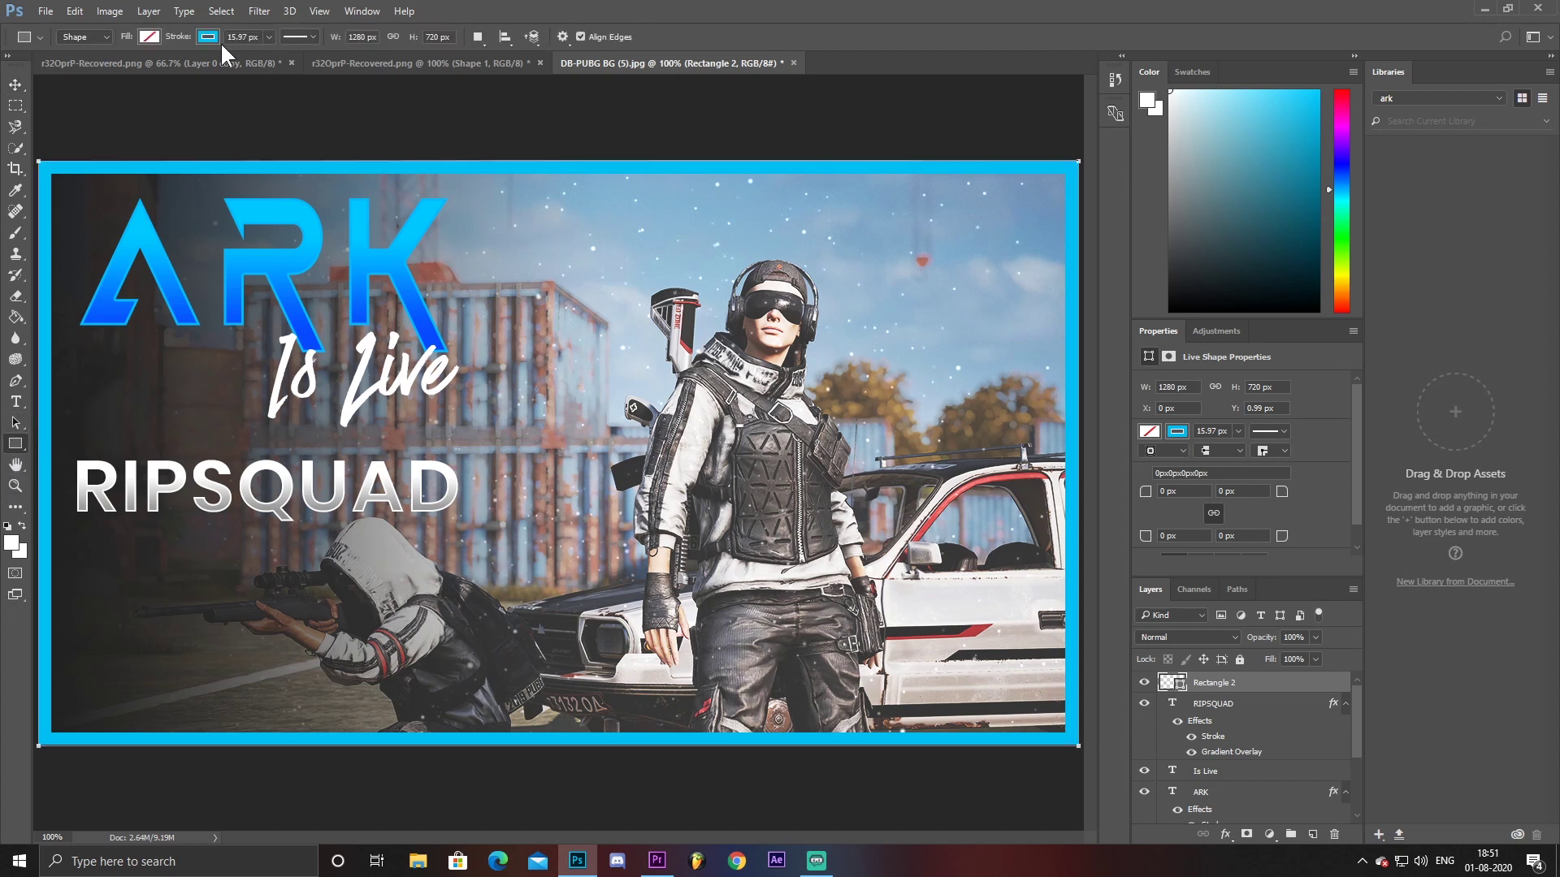
{"action": "left_click", "coordinate": [268, 36]}
{"action": "left_click_drag", "start_coordinate": [302, 66], "coordinate": [273, 78]}
{"action": "left_click_drag", "start_coordinate": [260, 81], "coordinate": [266, 81]}
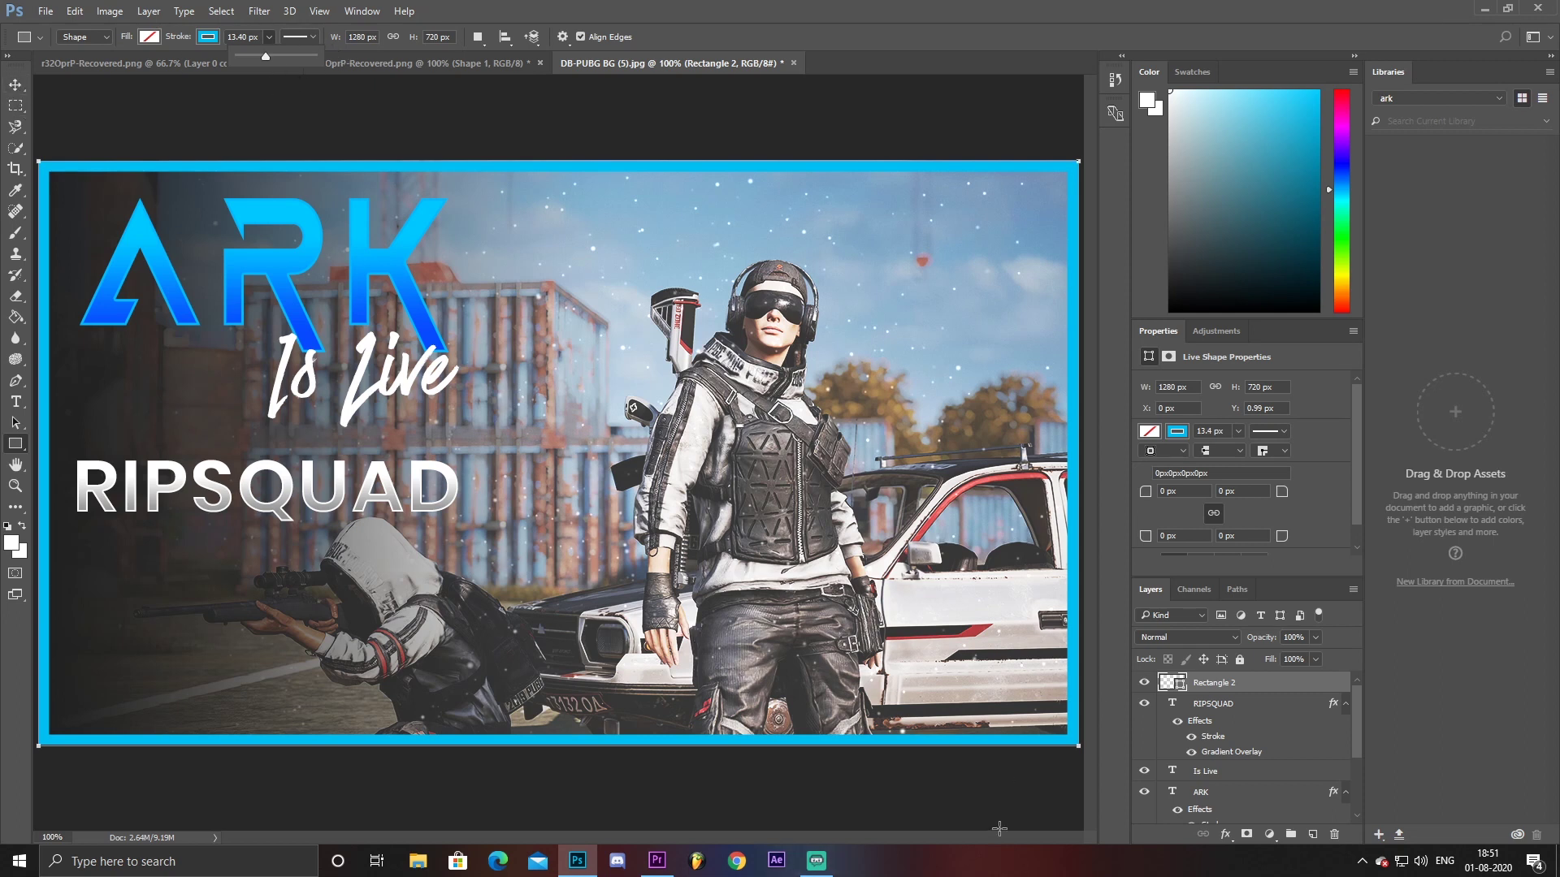
{"action": "left_click", "coordinate": [16, 85]}
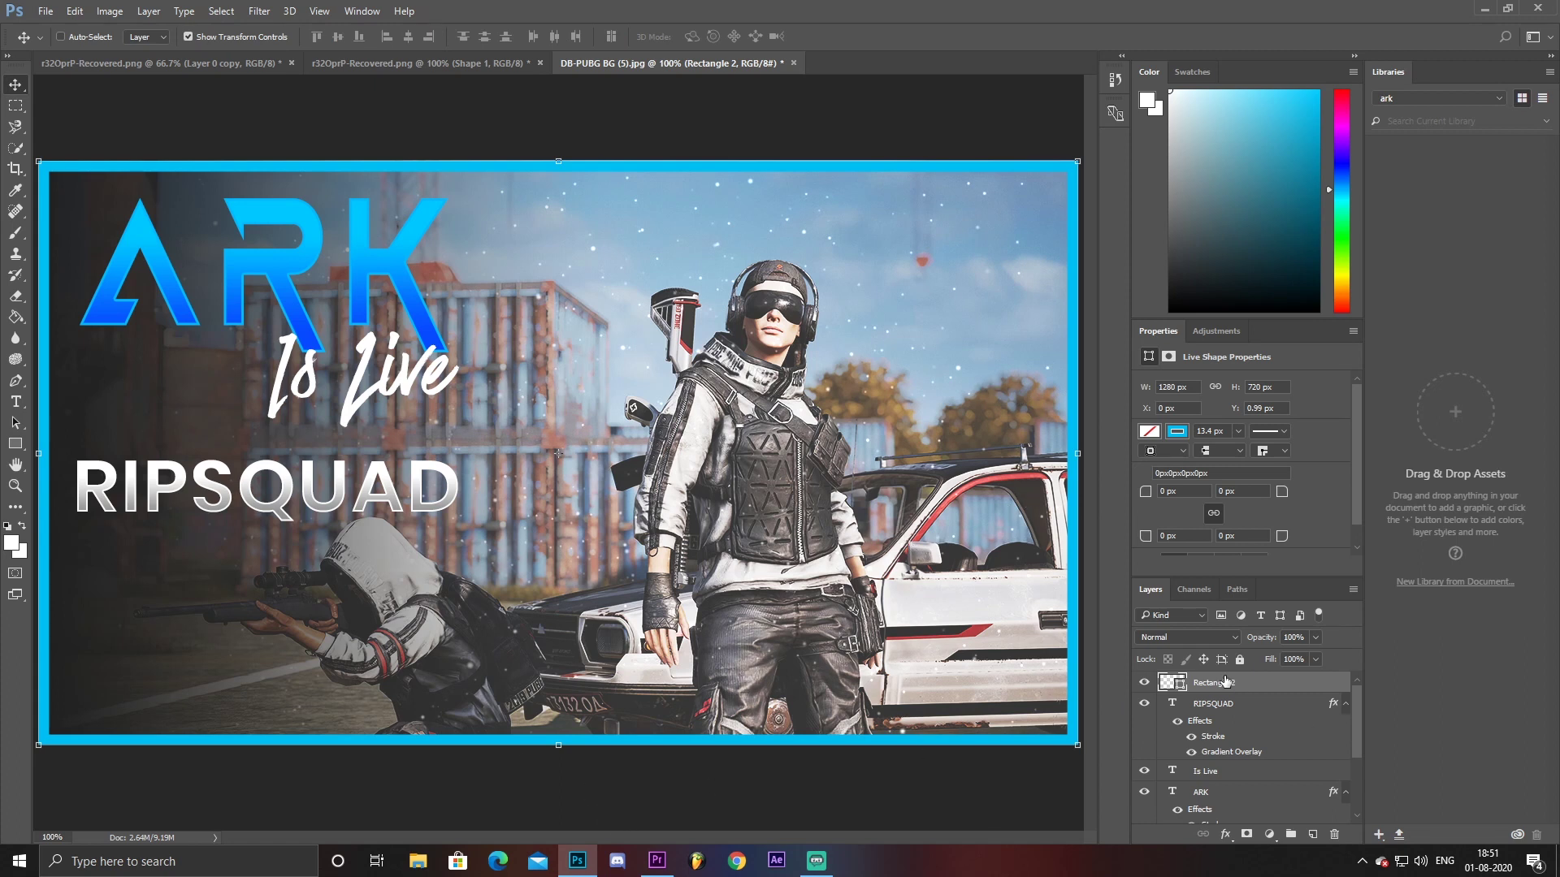
Try Overlay blending on the frame, then return it to Normal
{"action": "left_click", "coordinate": [1188, 637]}
{"action": "left_click", "coordinate": [1184, 469]}
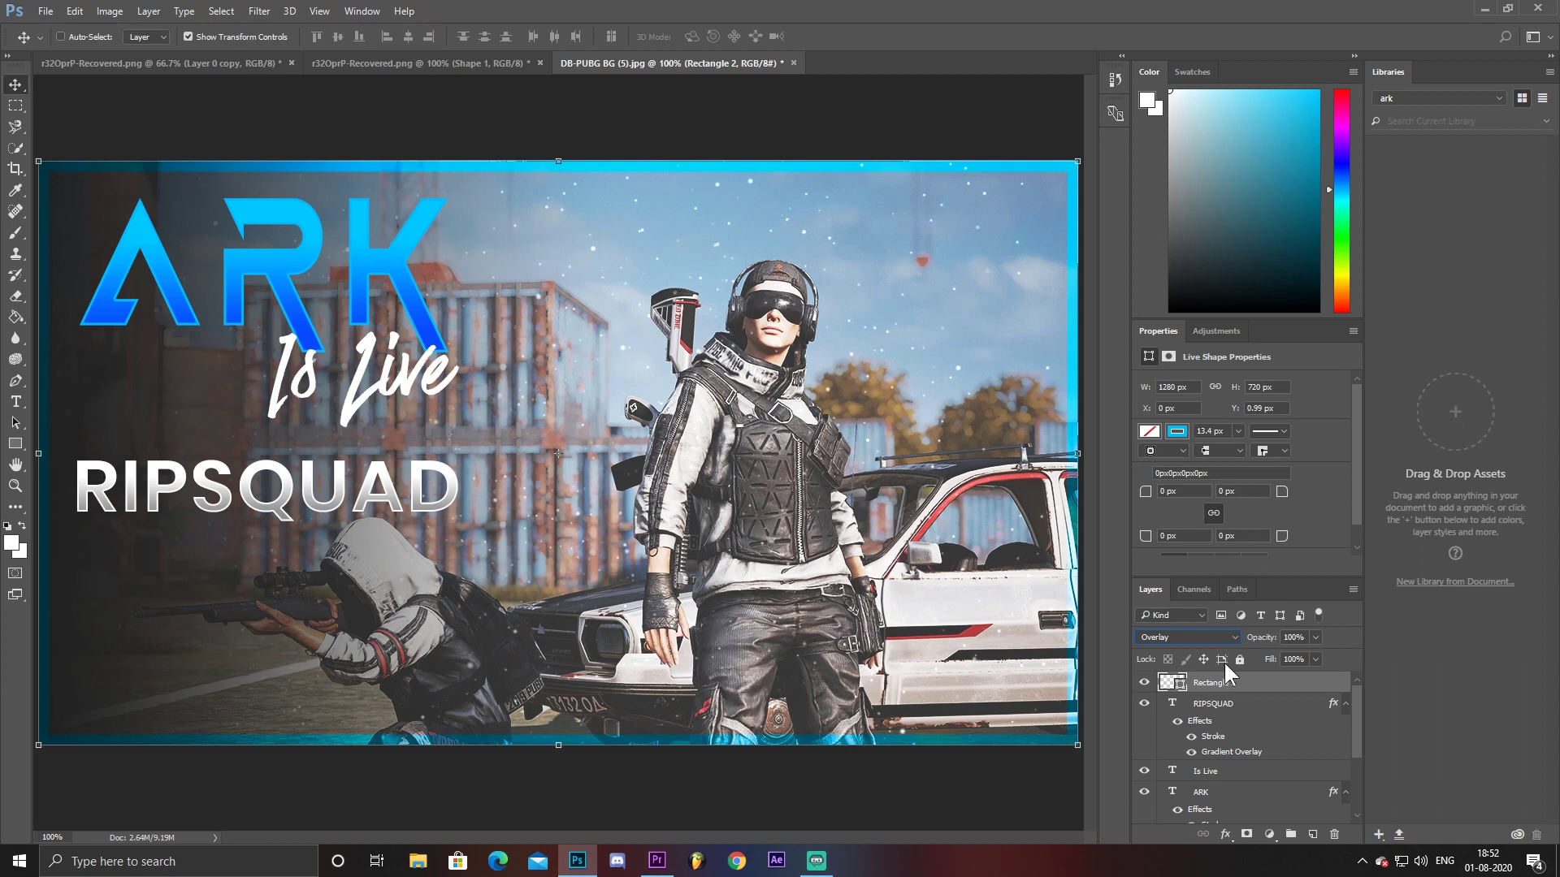
{"action": "left_click", "coordinate": [1225, 635]}
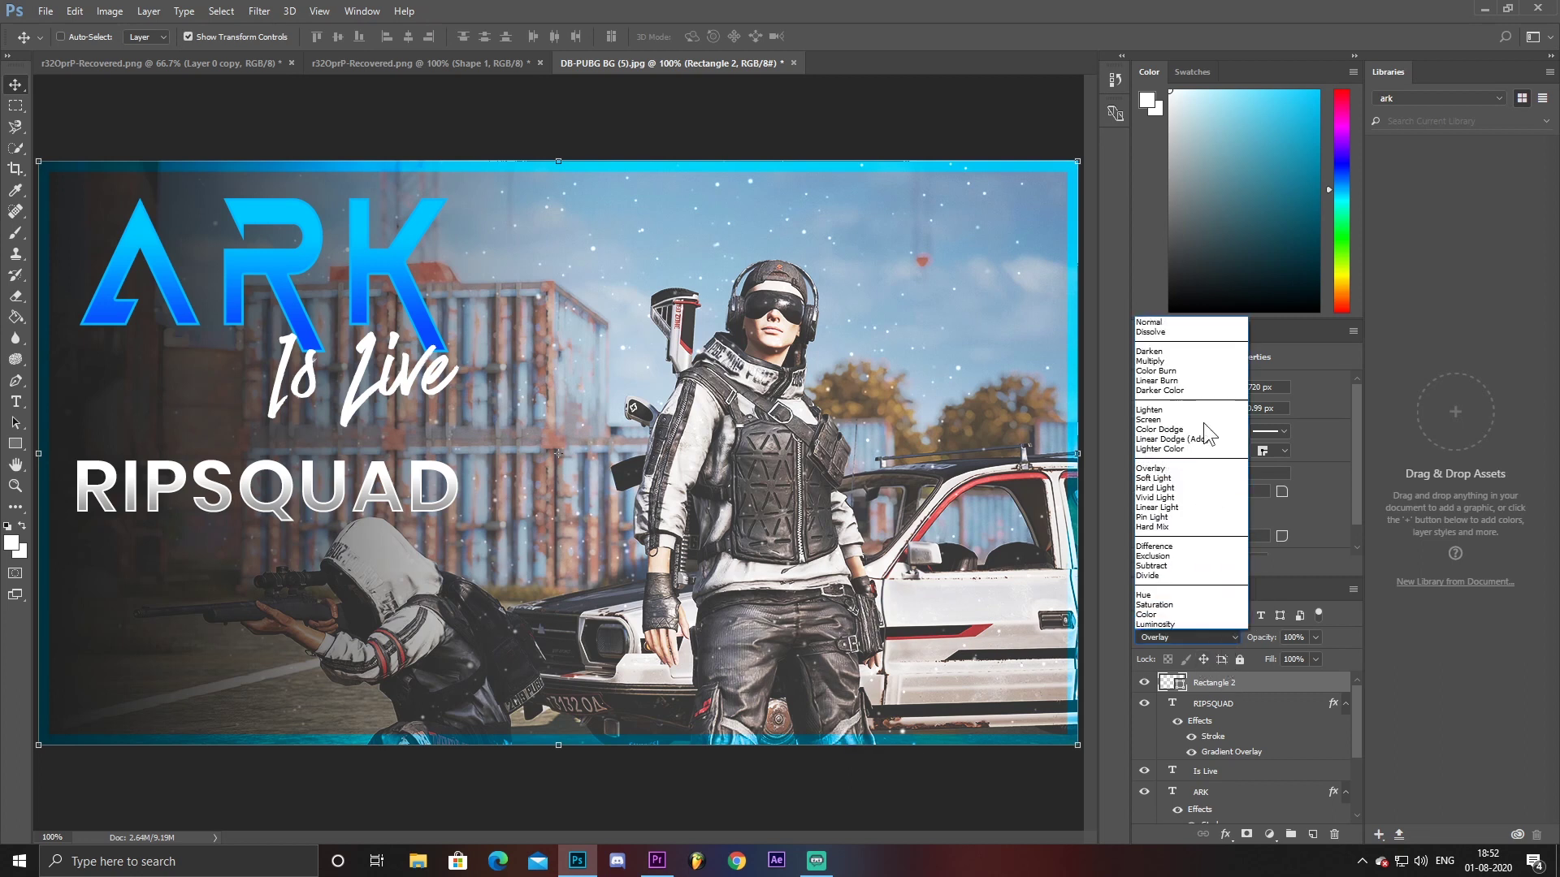
{"action": "left_click", "coordinate": [1187, 324]}
Enable a Gradient Overlay on Rectangle 2 with a #0000ff left stop
{"action": "double_click", "coordinate": [1272, 685]}
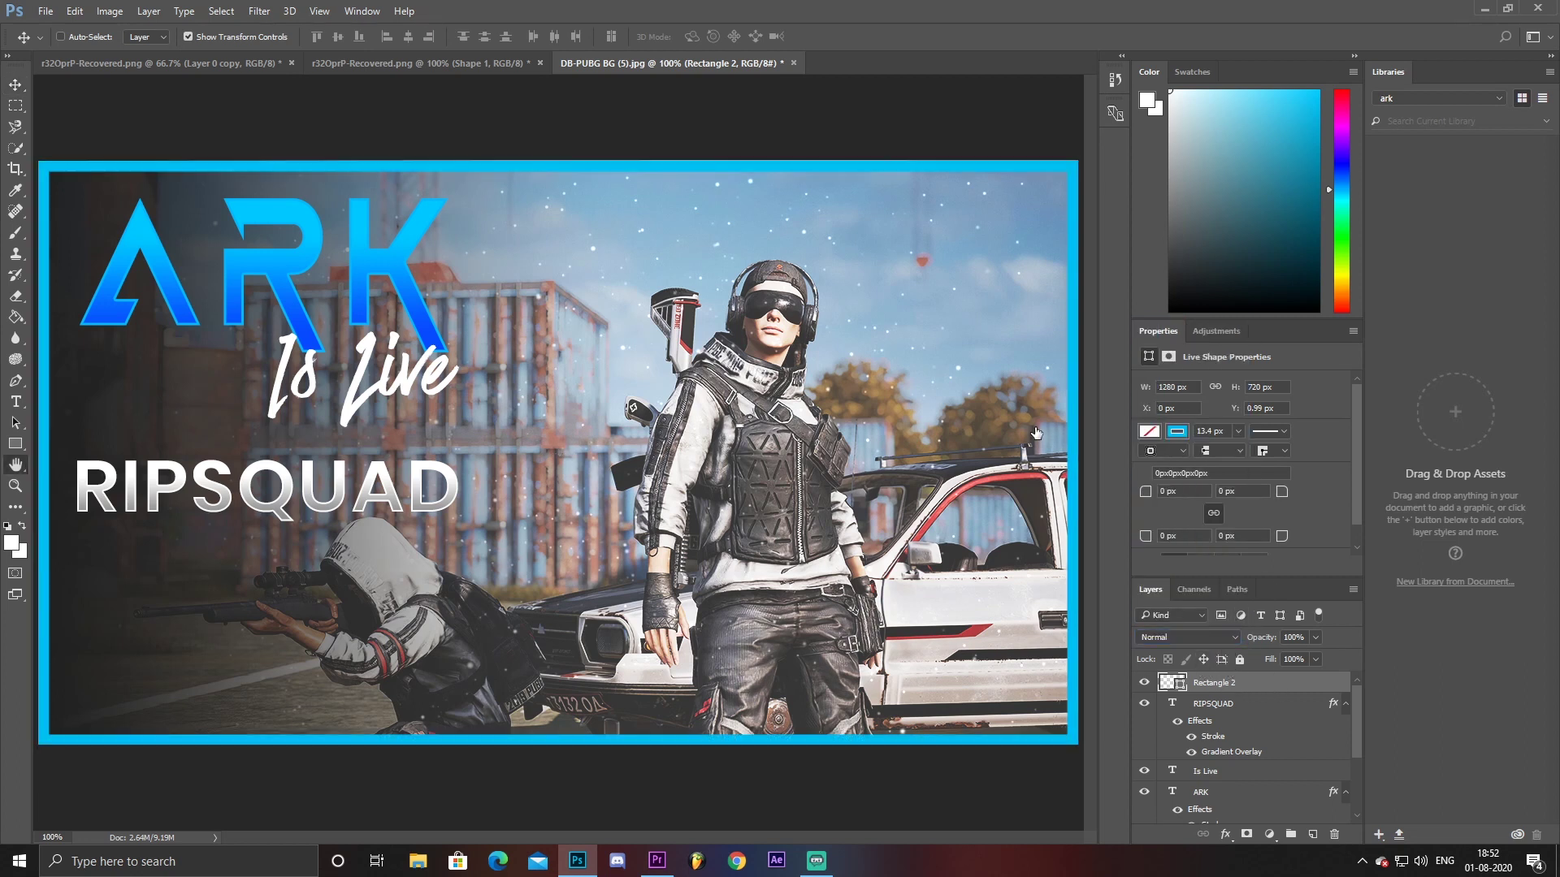
{"action": "left_click", "coordinate": [914, 312]}
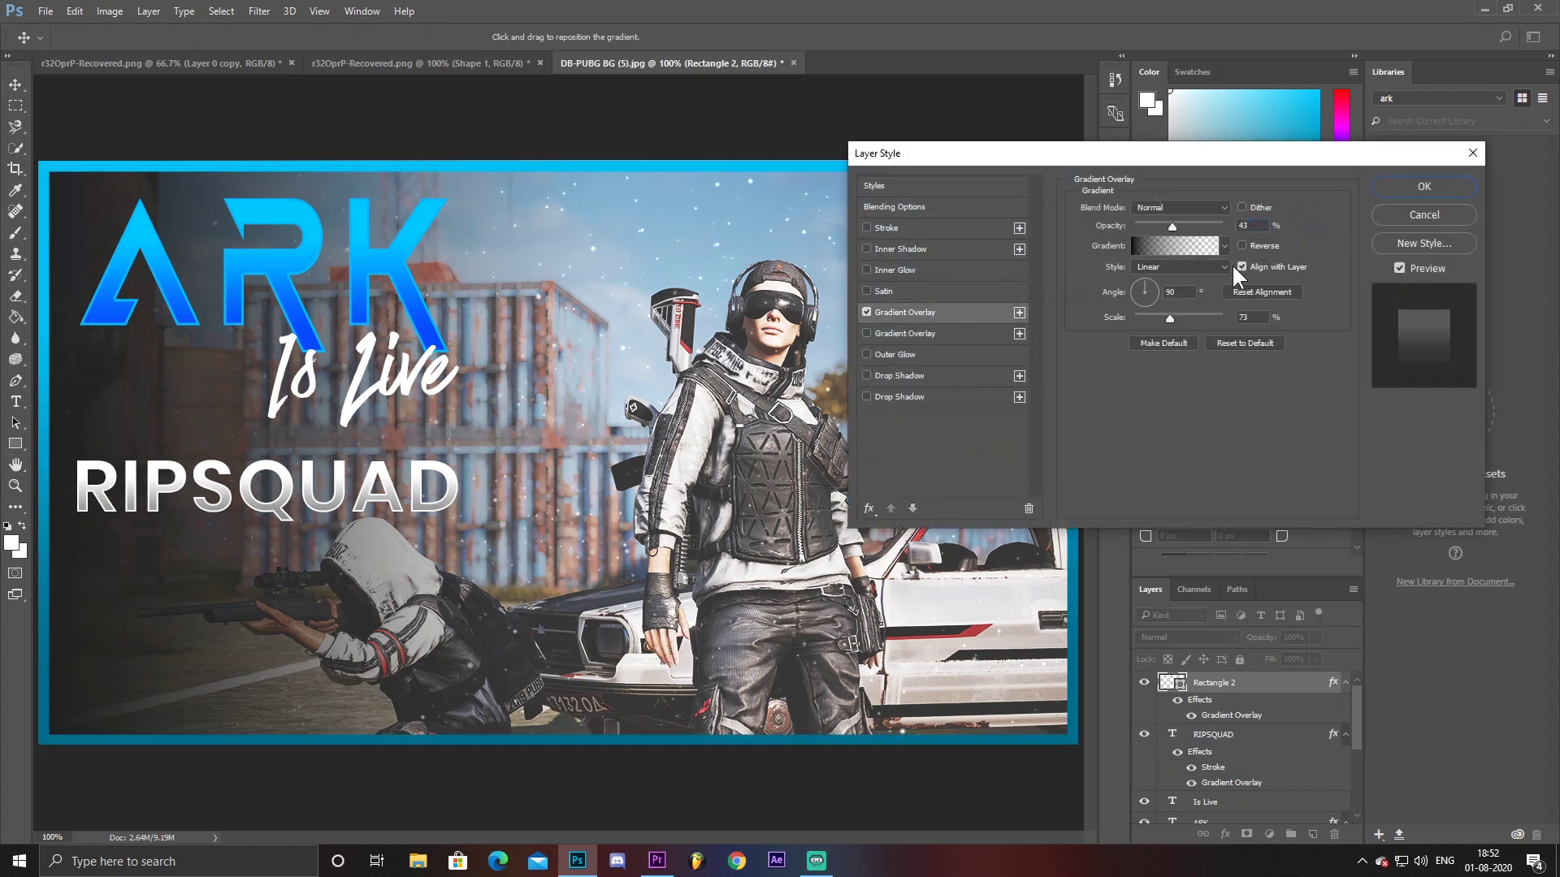
{"action": "left_click", "coordinate": [1186, 245]}
{"action": "left_click", "coordinate": [1168, 506]}
{"action": "left_click", "coordinate": [1241, 569]}
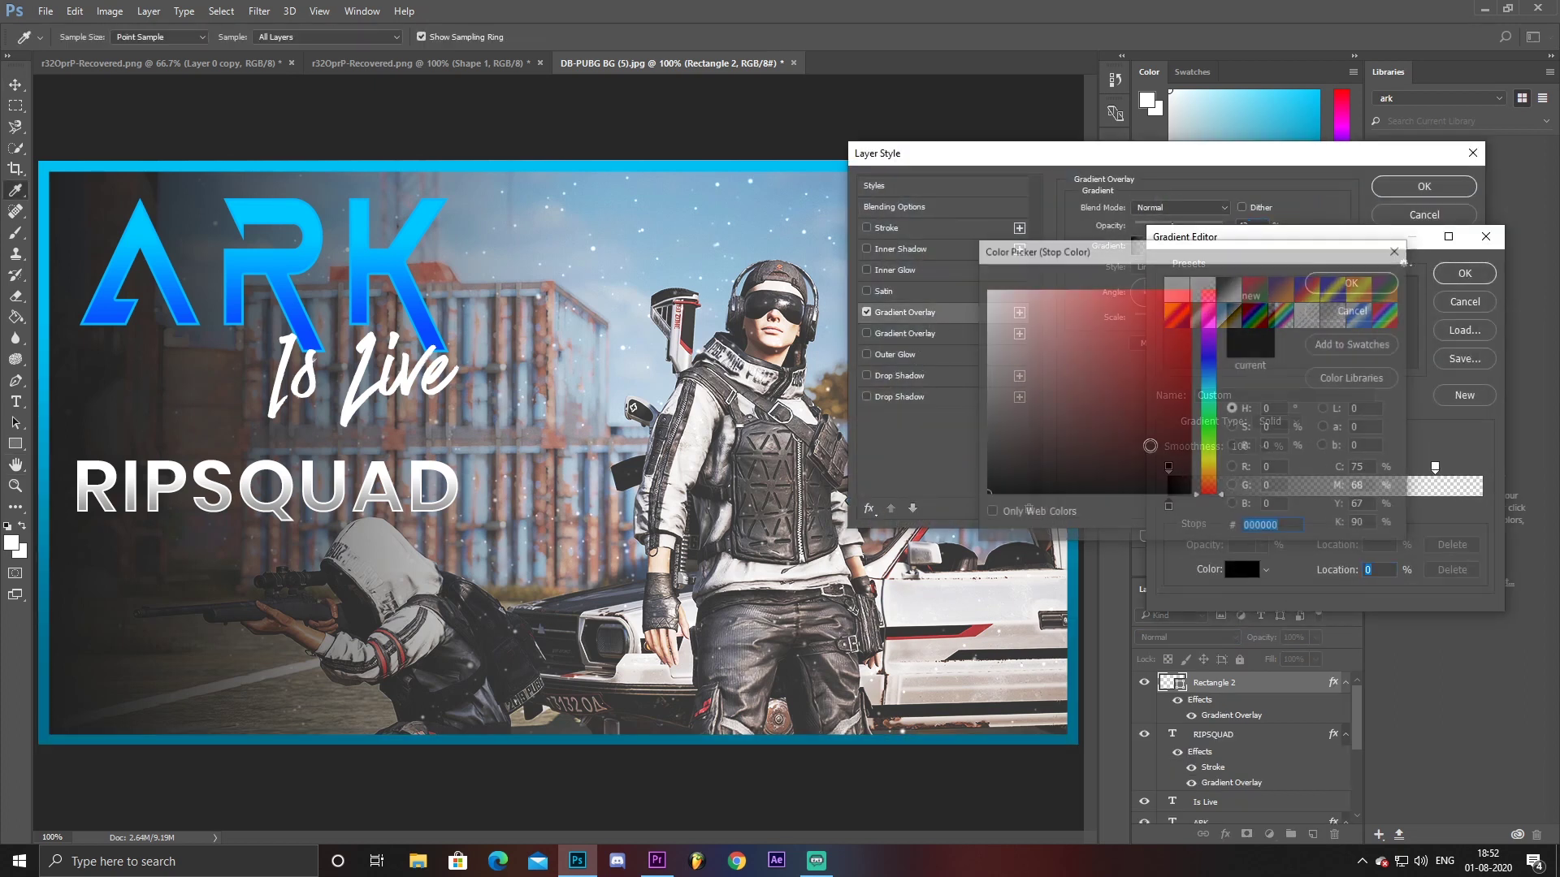
{"action": "type", "text": "0000ff"}
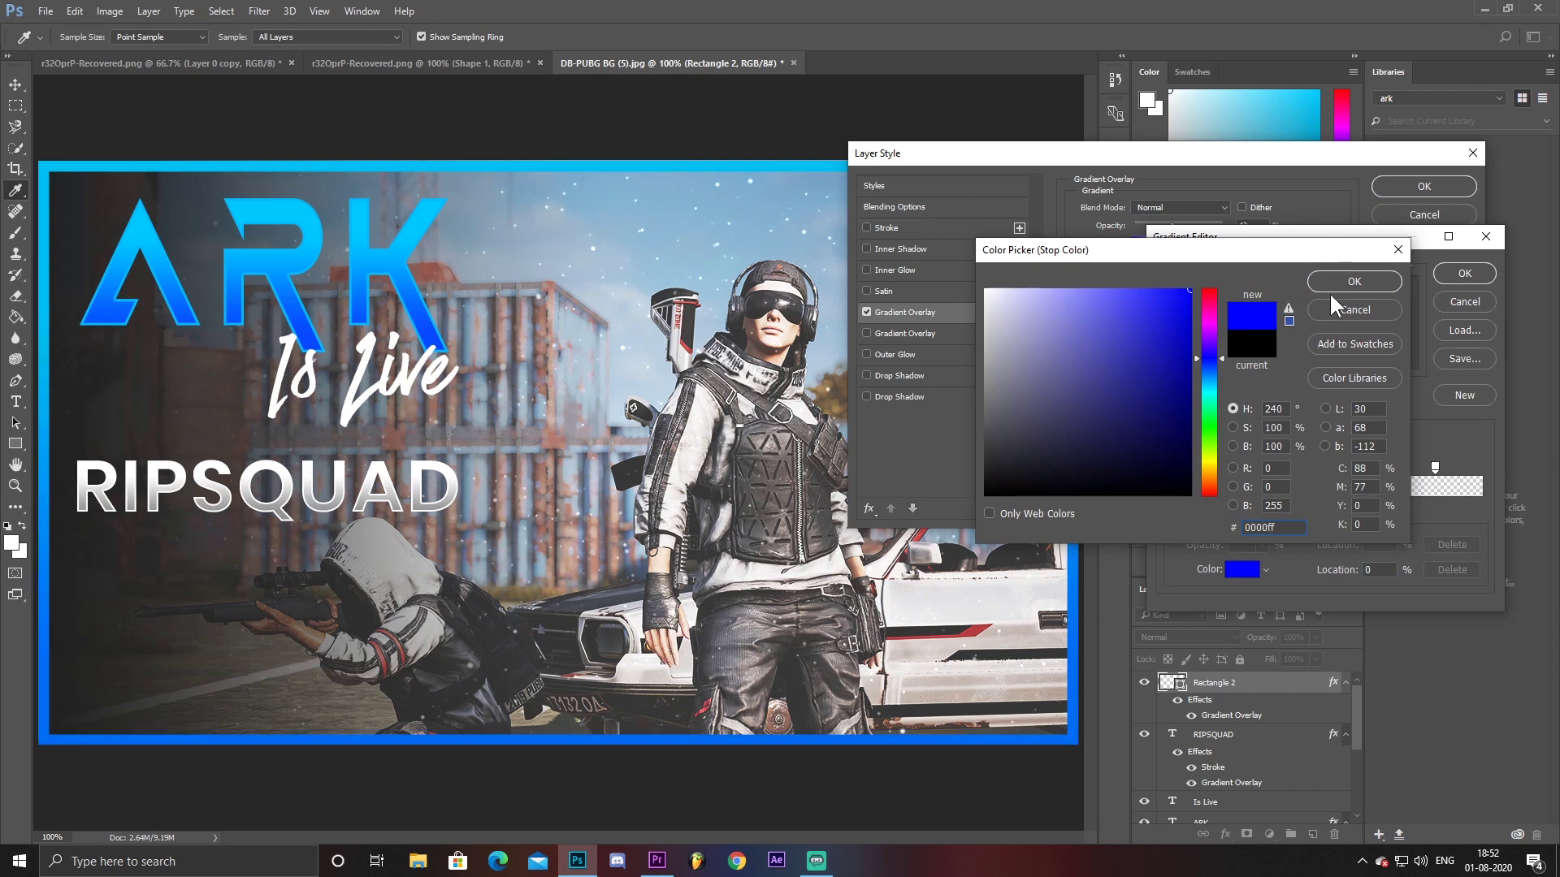
{"action": "left_click", "coordinate": [1341, 283]}
Move the transparent stop to about 63% and apply the overlay
{"action": "left_click_drag", "start_coordinate": [1435, 468], "coordinate": [1366, 468]}
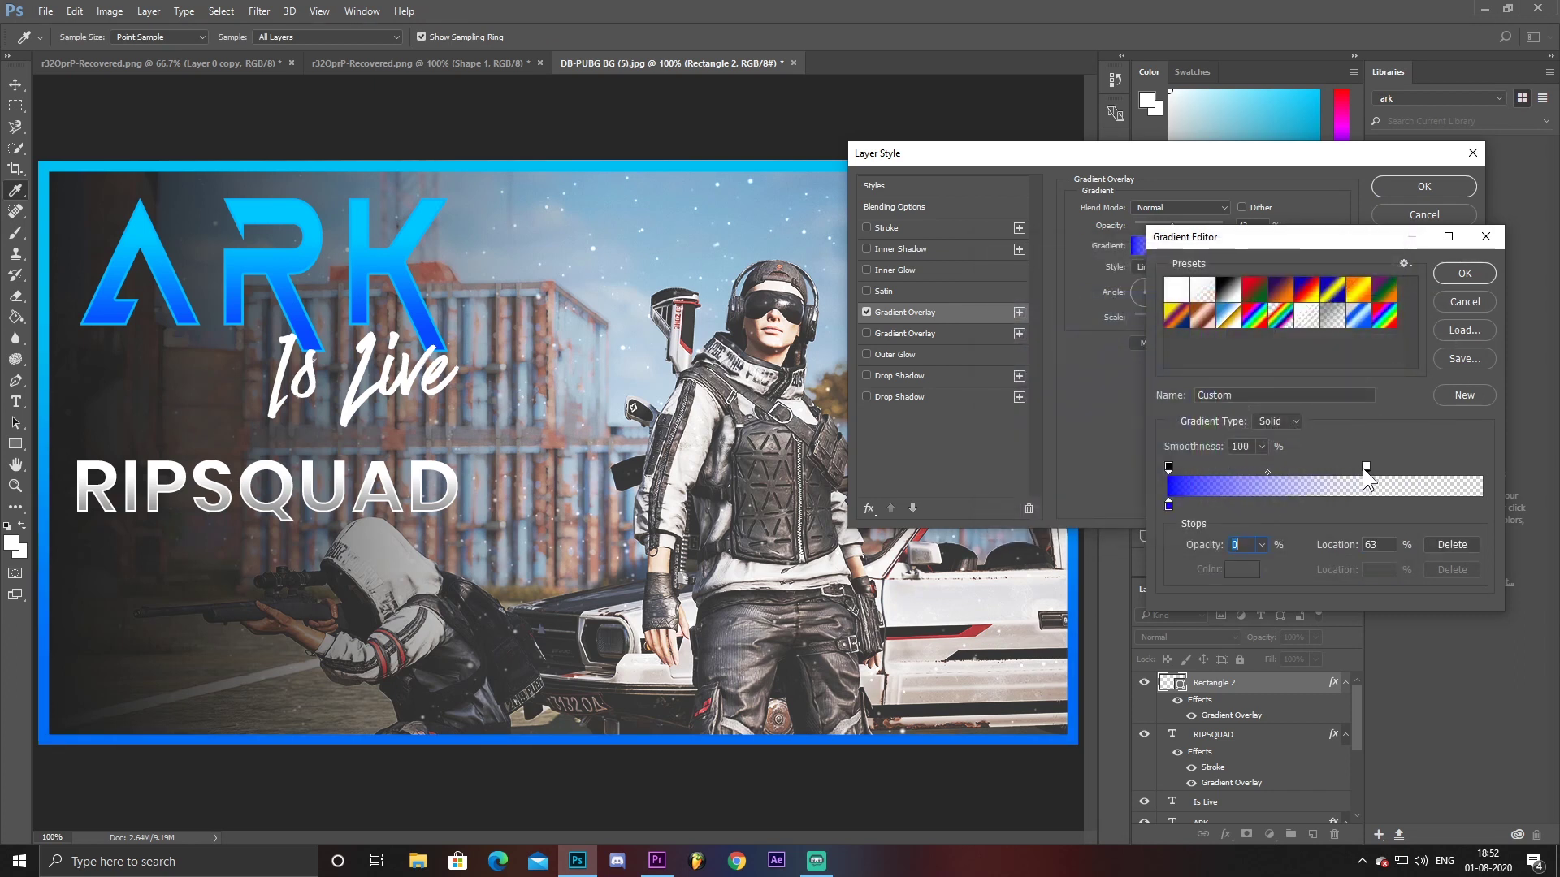
{"action": "left_click", "coordinate": [1465, 273]}
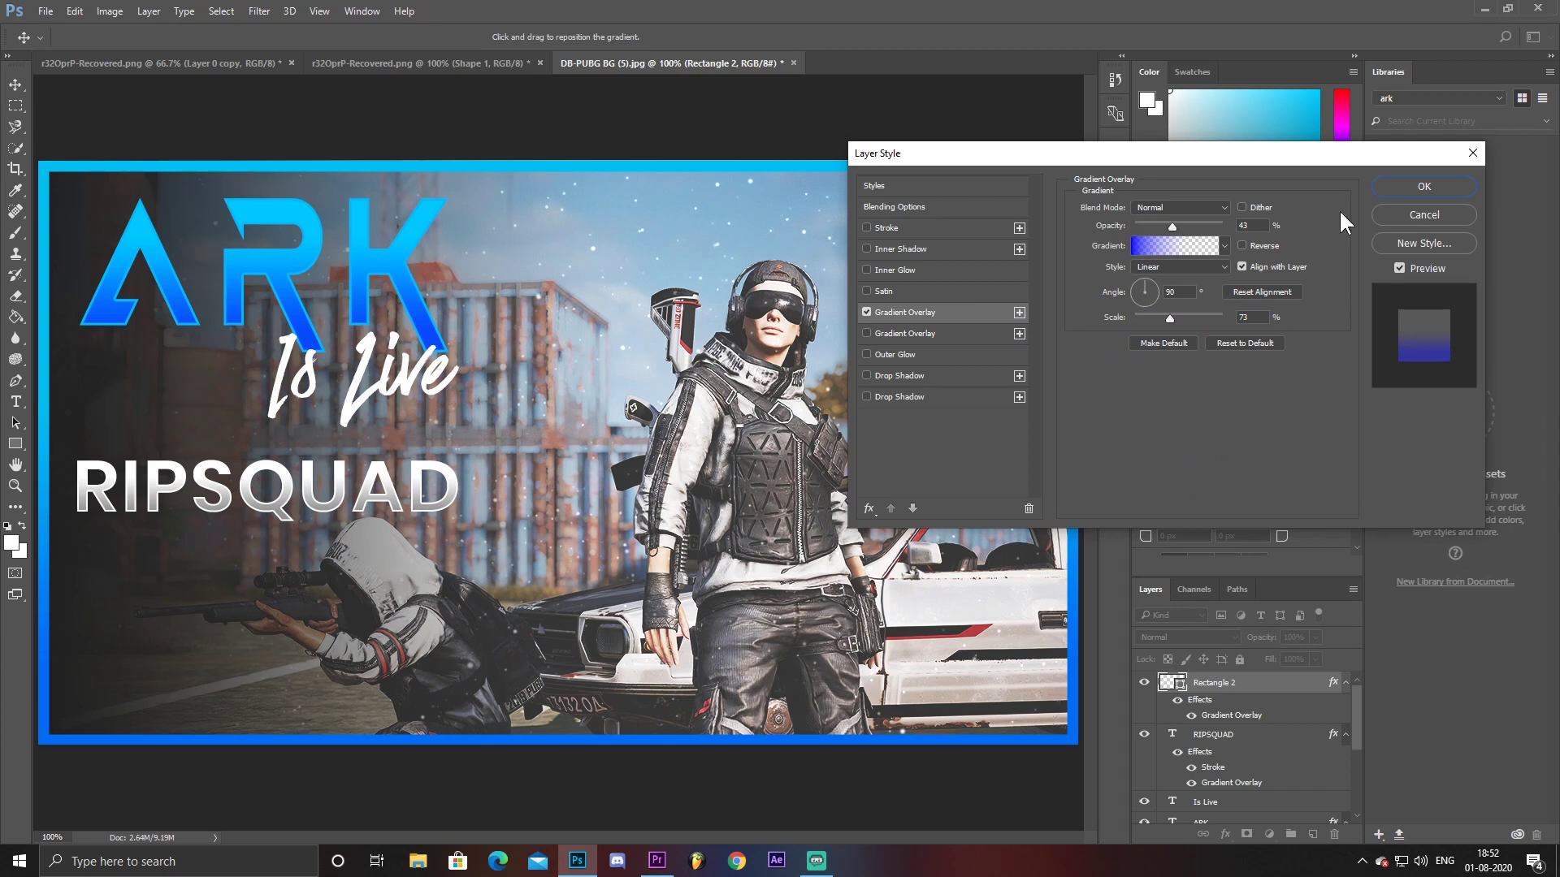
{"action": "left_click", "coordinate": [1404, 185]}
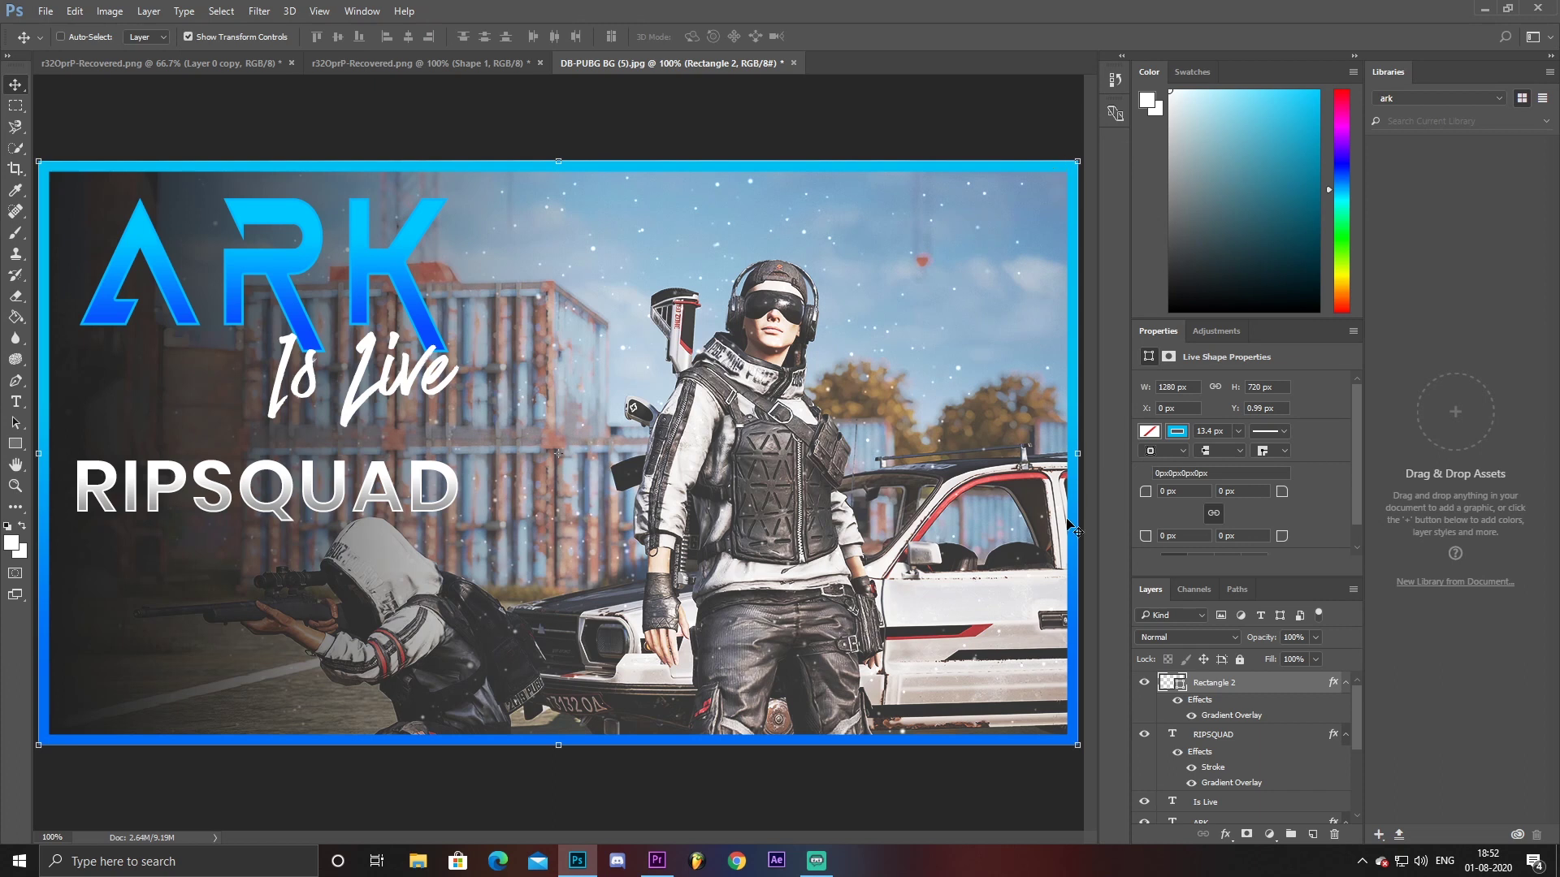
Try nudging the frame's gradient angle to 101, then discard the changes
{"action": "double_click", "coordinate": [1272, 693]}
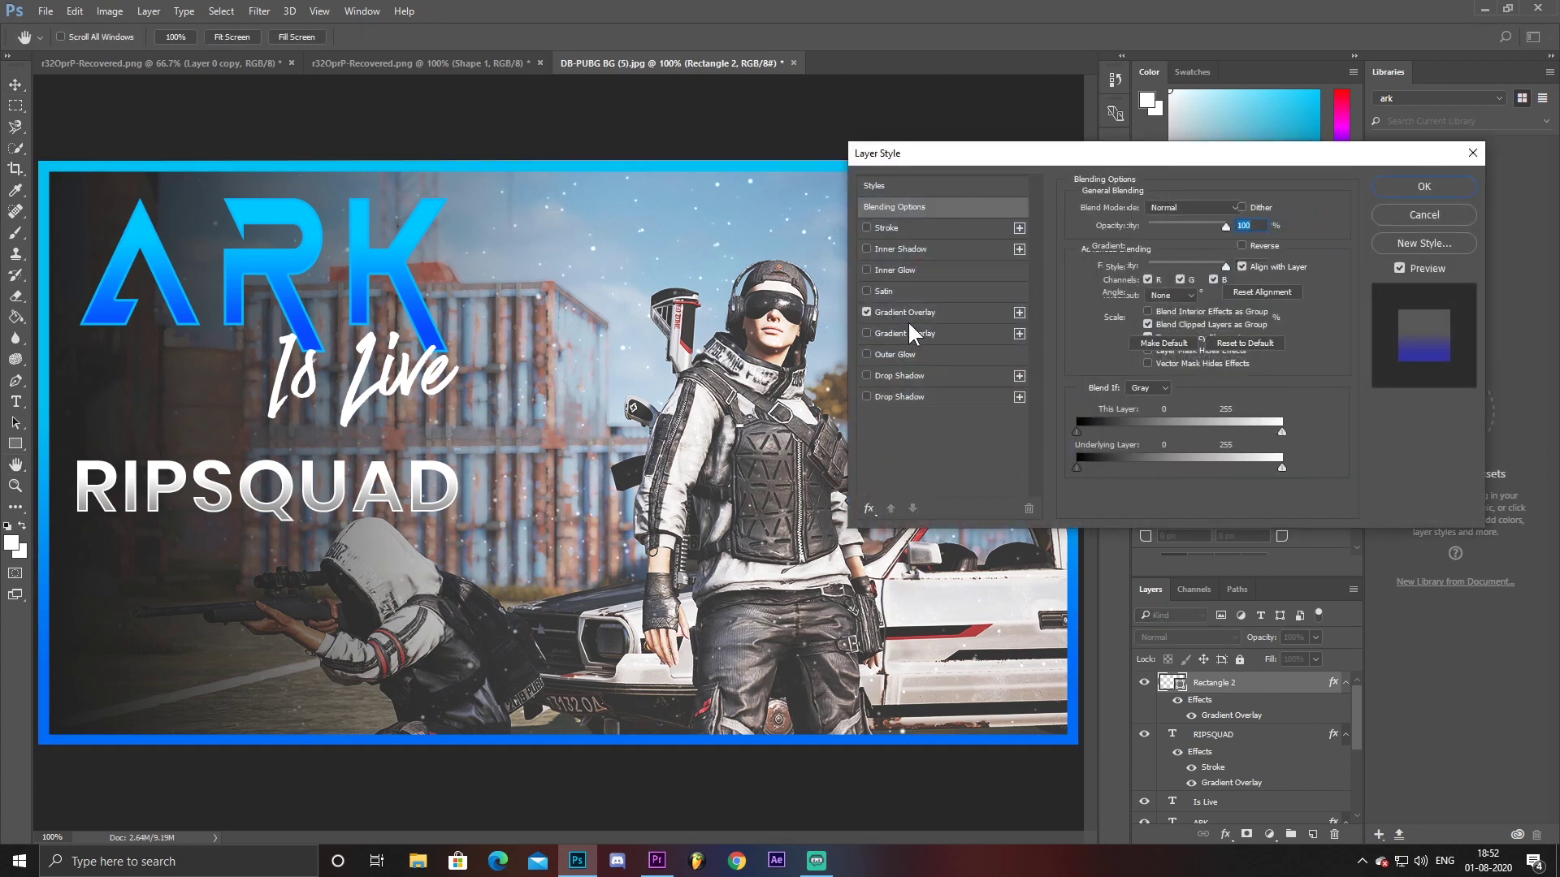
{"action": "left_click", "coordinate": [905, 315]}
{"action": "left_click", "coordinate": [1194, 247]}
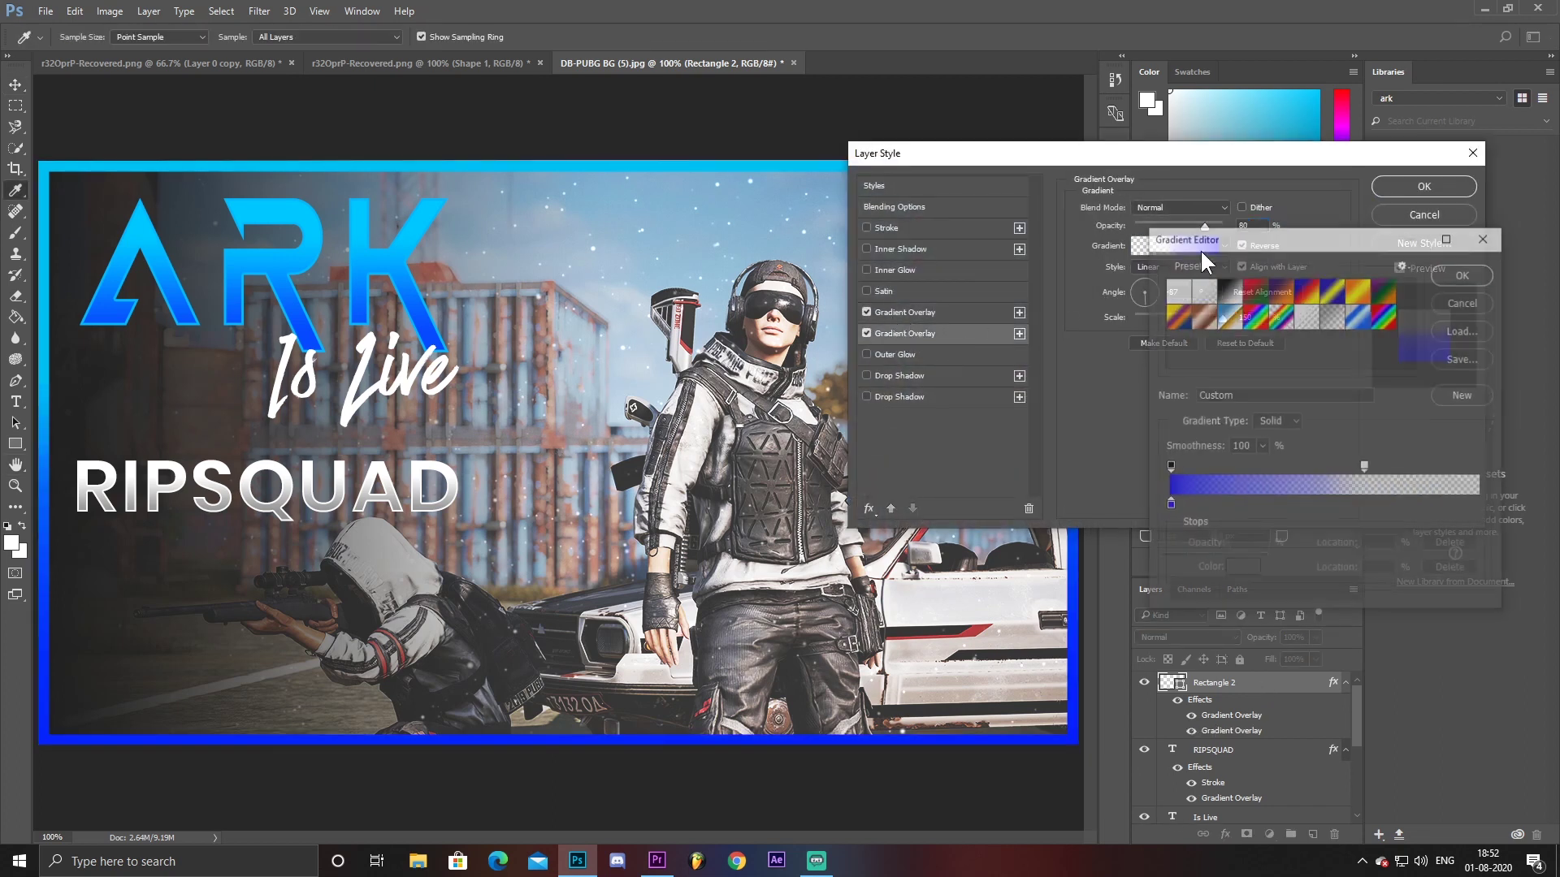
{"action": "left_click", "coordinate": [1457, 276]}
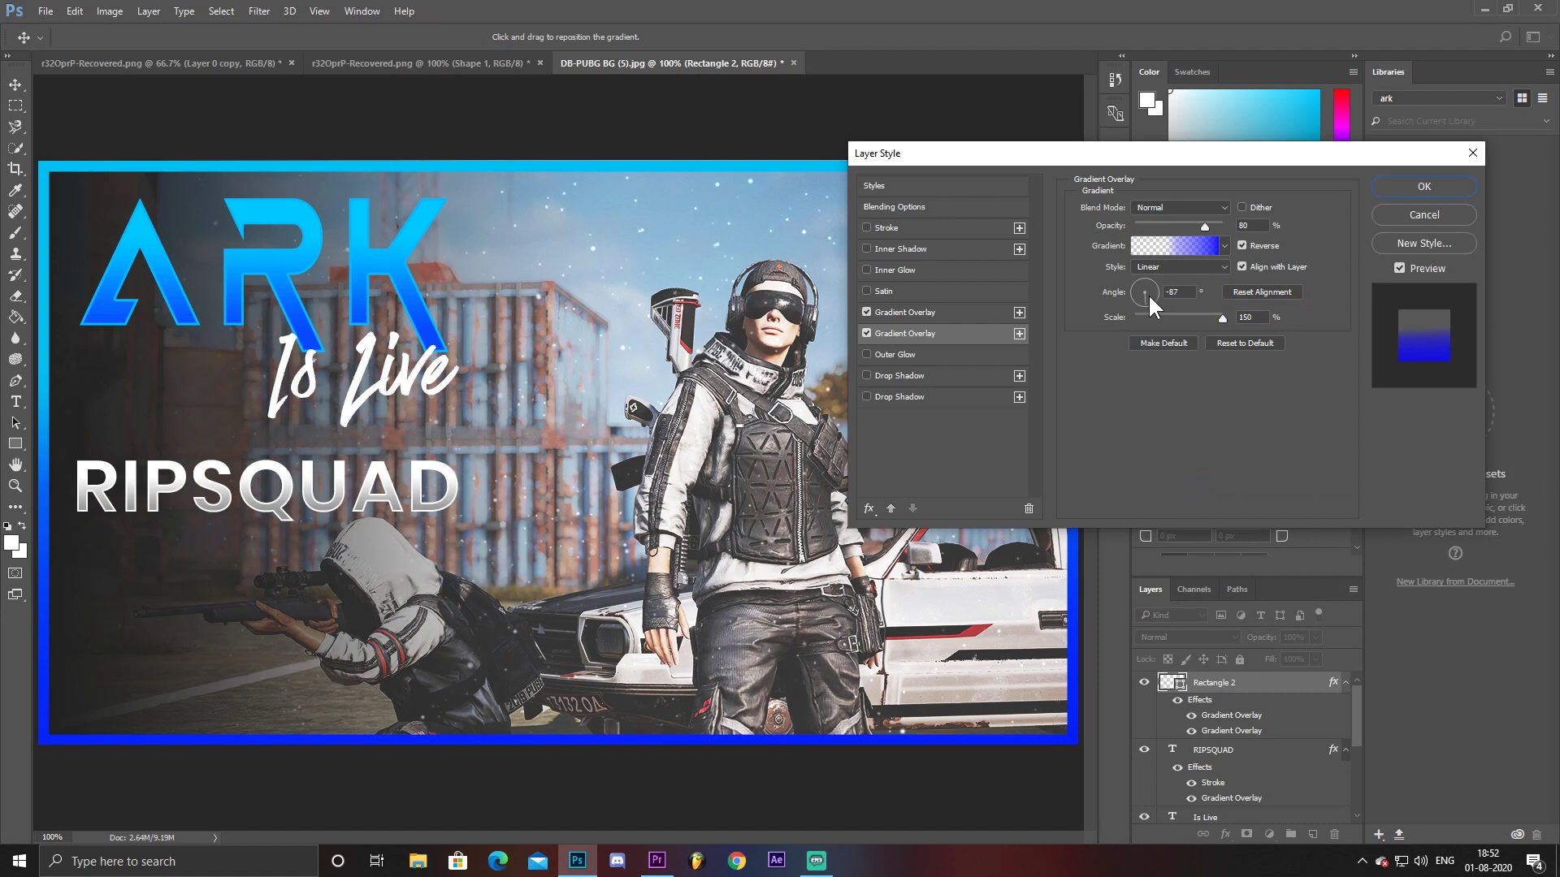
{"action": "key", "text": "Down"}
{"action": "key", "text": "Down"}
{"action": "key", "text": "Down"}
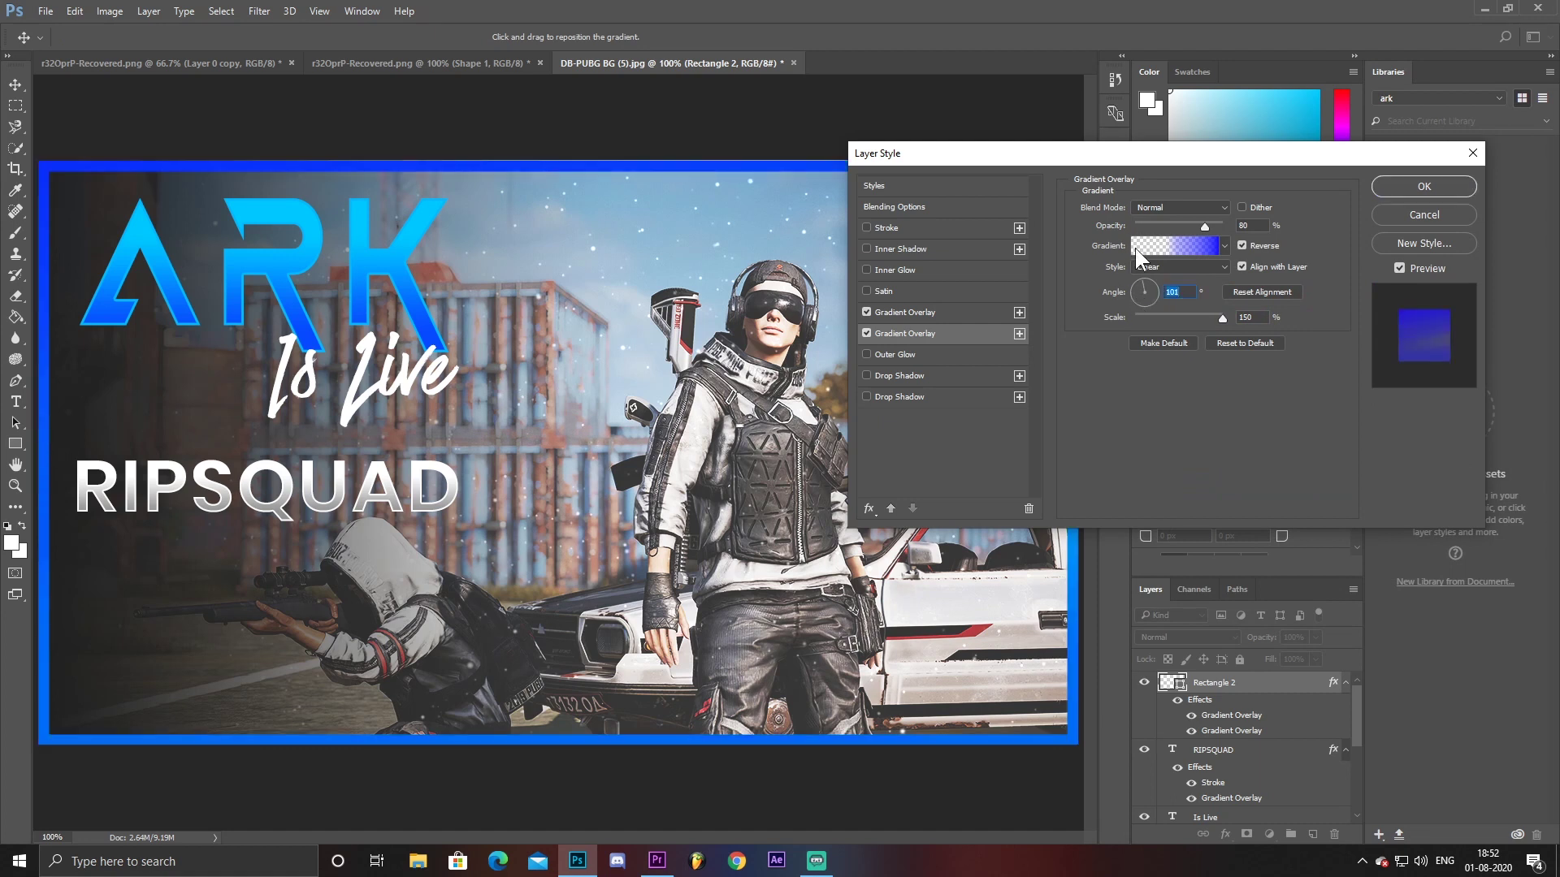
{"action": "left_click", "coordinate": [1147, 247]}
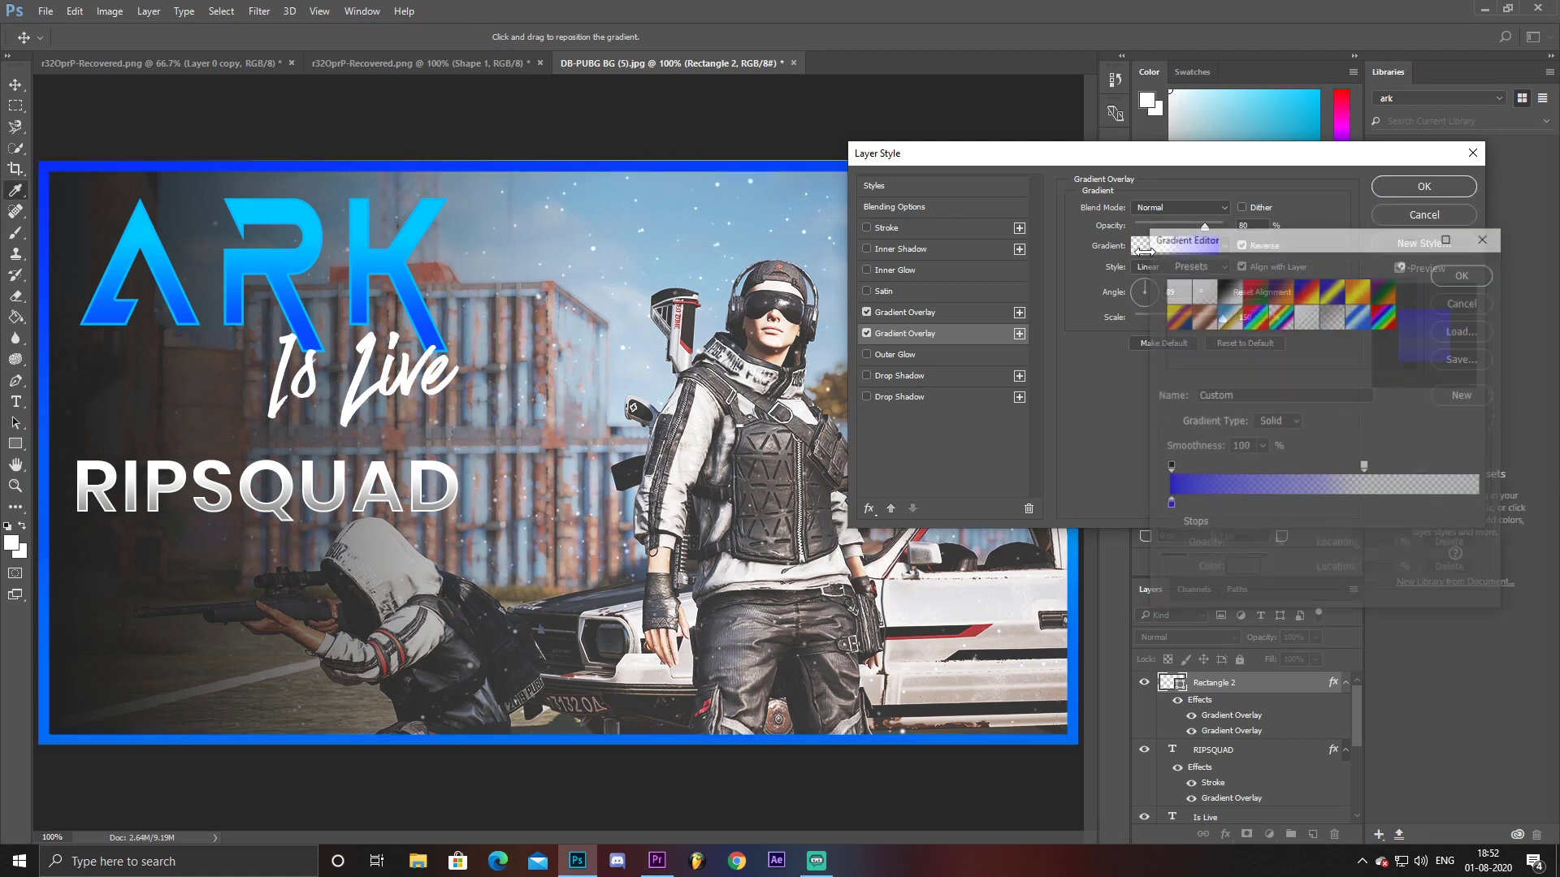
{"action": "left_click", "coordinate": [1457, 276]}
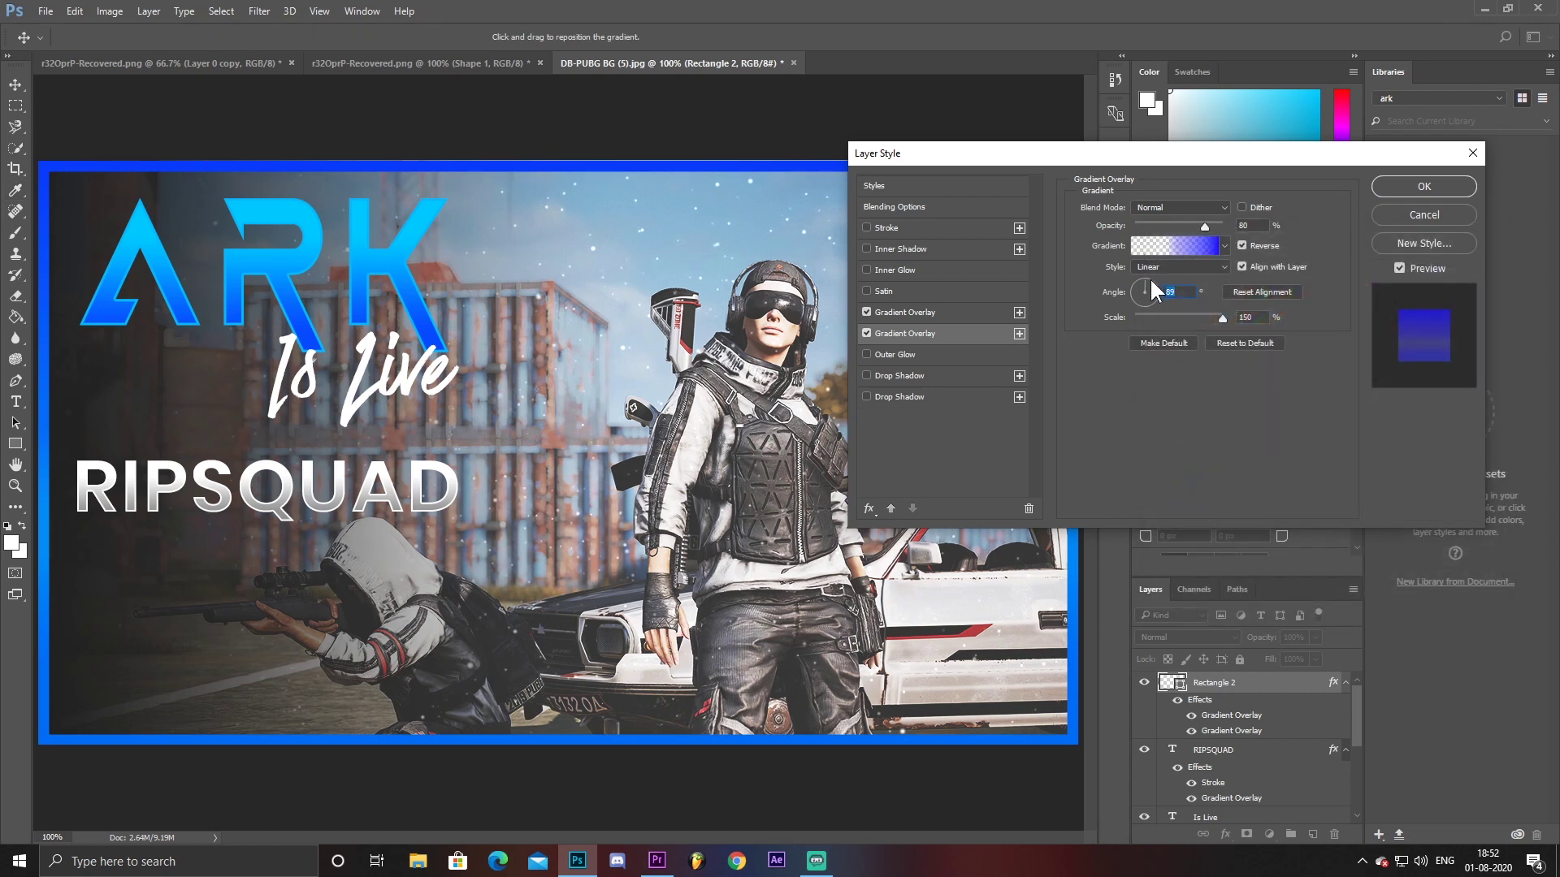
{"action": "left_click", "coordinate": [1406, 215]}
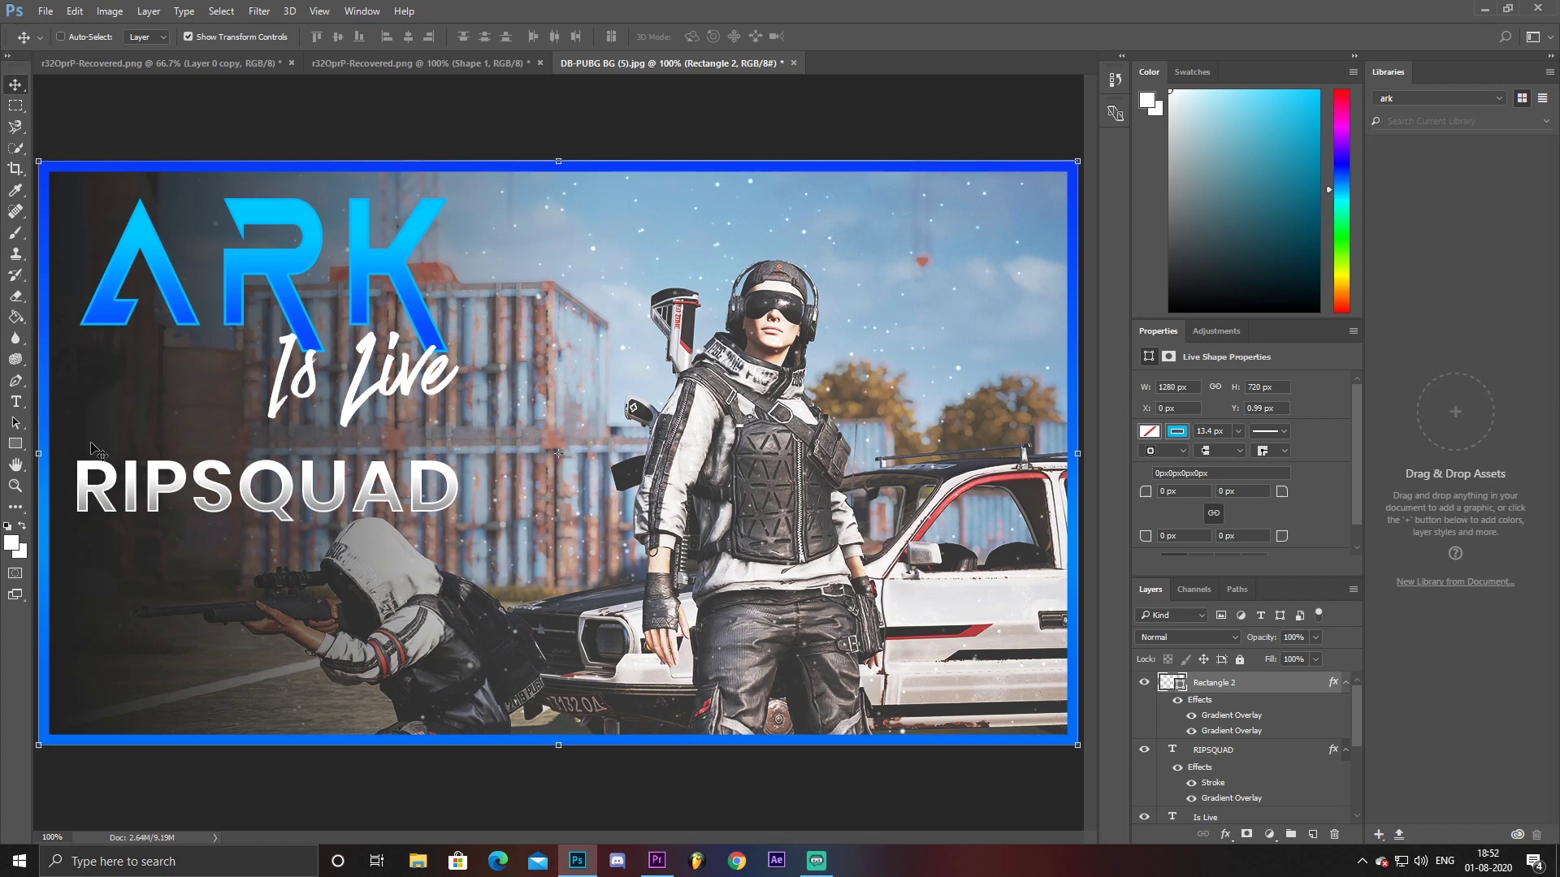
Select the first overlay's transparent stop at 43% and confirm the gradient
{"action": "double_click", "coordinate": [1264, 680]}
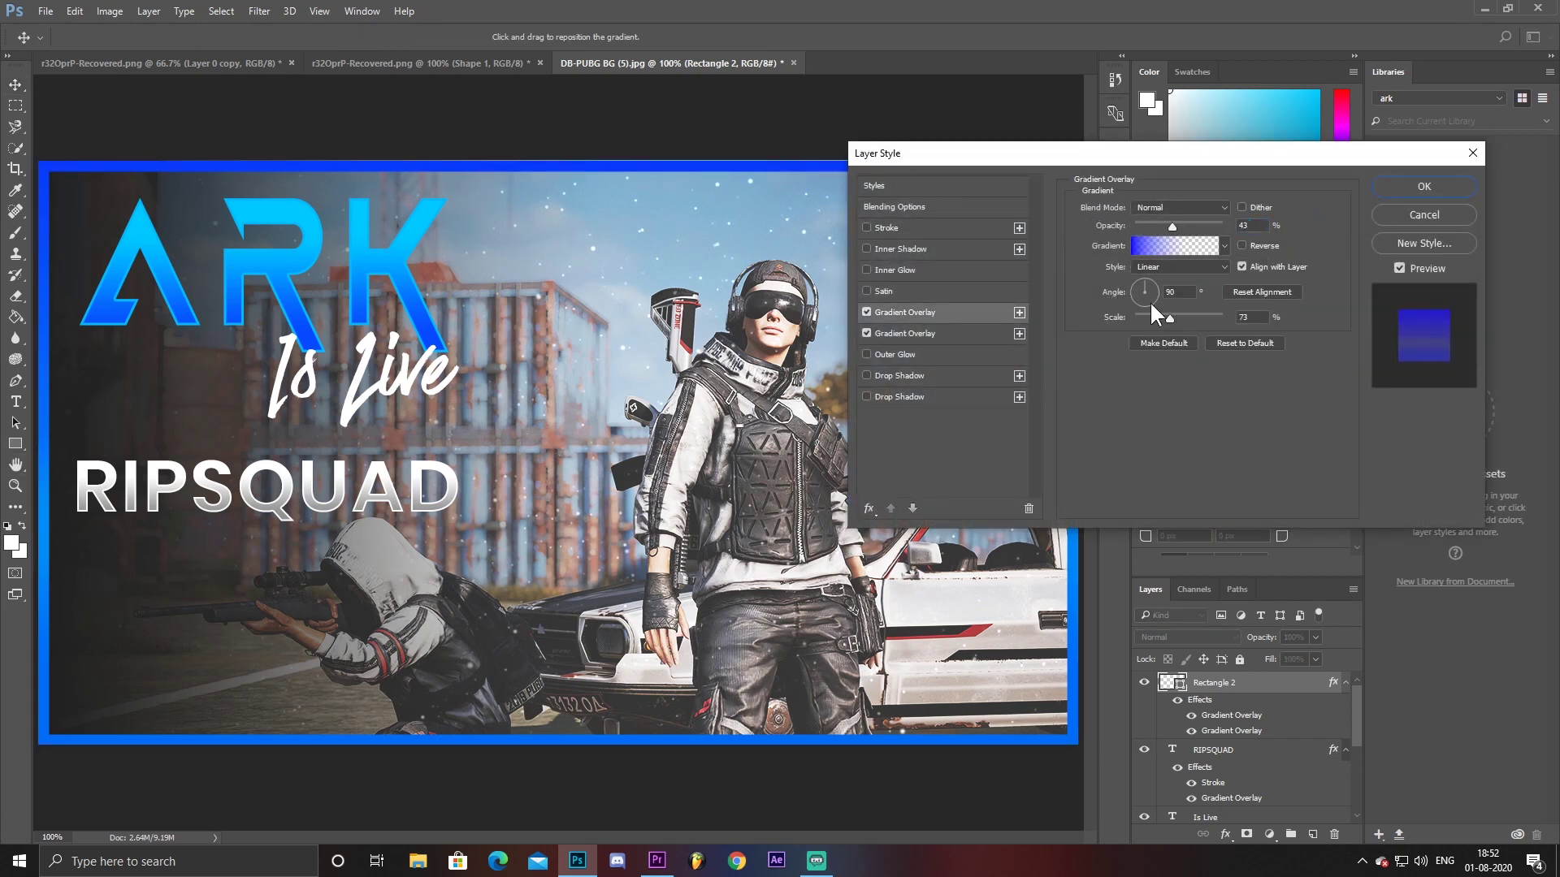
{"action": "left_click", "coordinate": [1173, 242]}
{"action": "left_click", "coordinate": [1303, 469]}
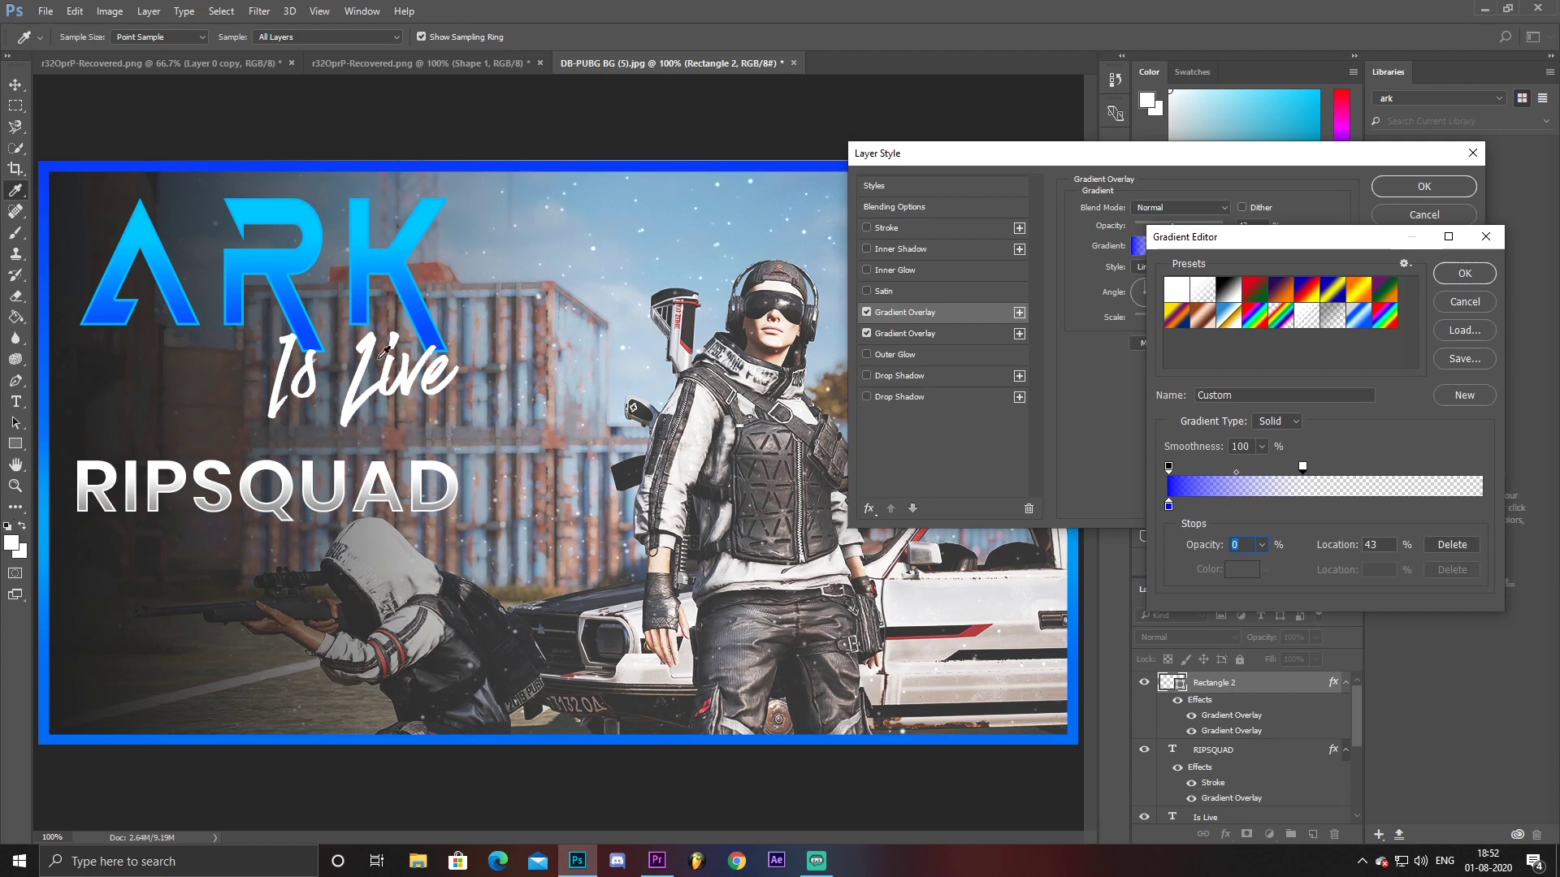
{"action": "left_click", "coordinate": [1463, 275]}
Move the second overlay's fade stop to 41%, enter new overlay values, and apply
{"action": "left_click", "coordinate": [934, 336]}
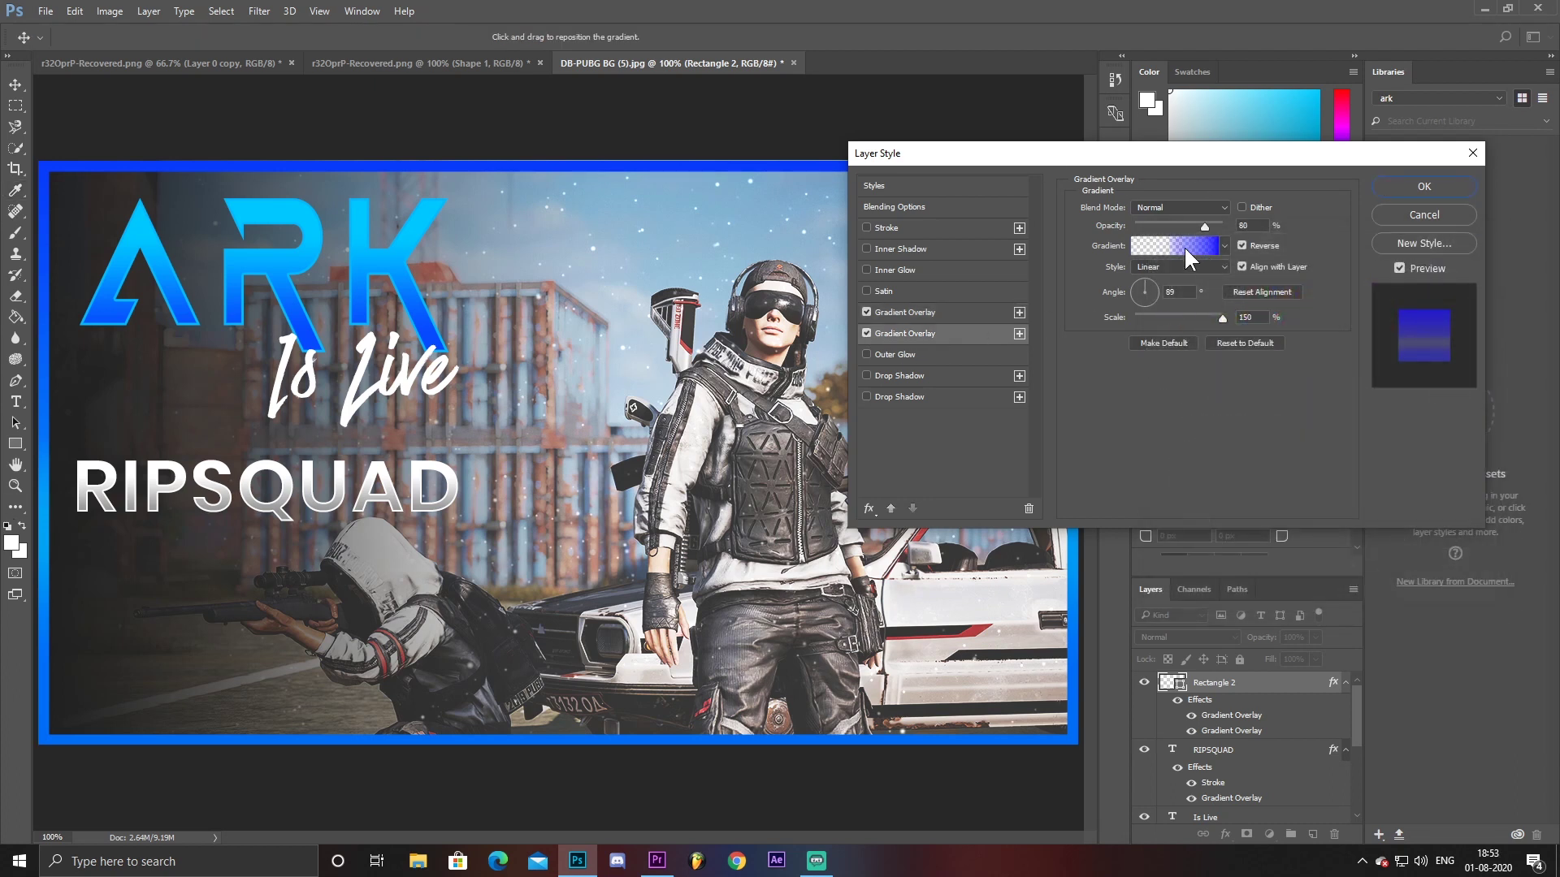
{"action": "left_click", "coordinate": [1176, 246]}
{"action": "left_click_drag", "start_coordinate": [1364, 467], "coordinate": [1288, 468]}
{"action": "left_click", "coordinate": [1466, 274]}
{"action": "type", "text": "40"}
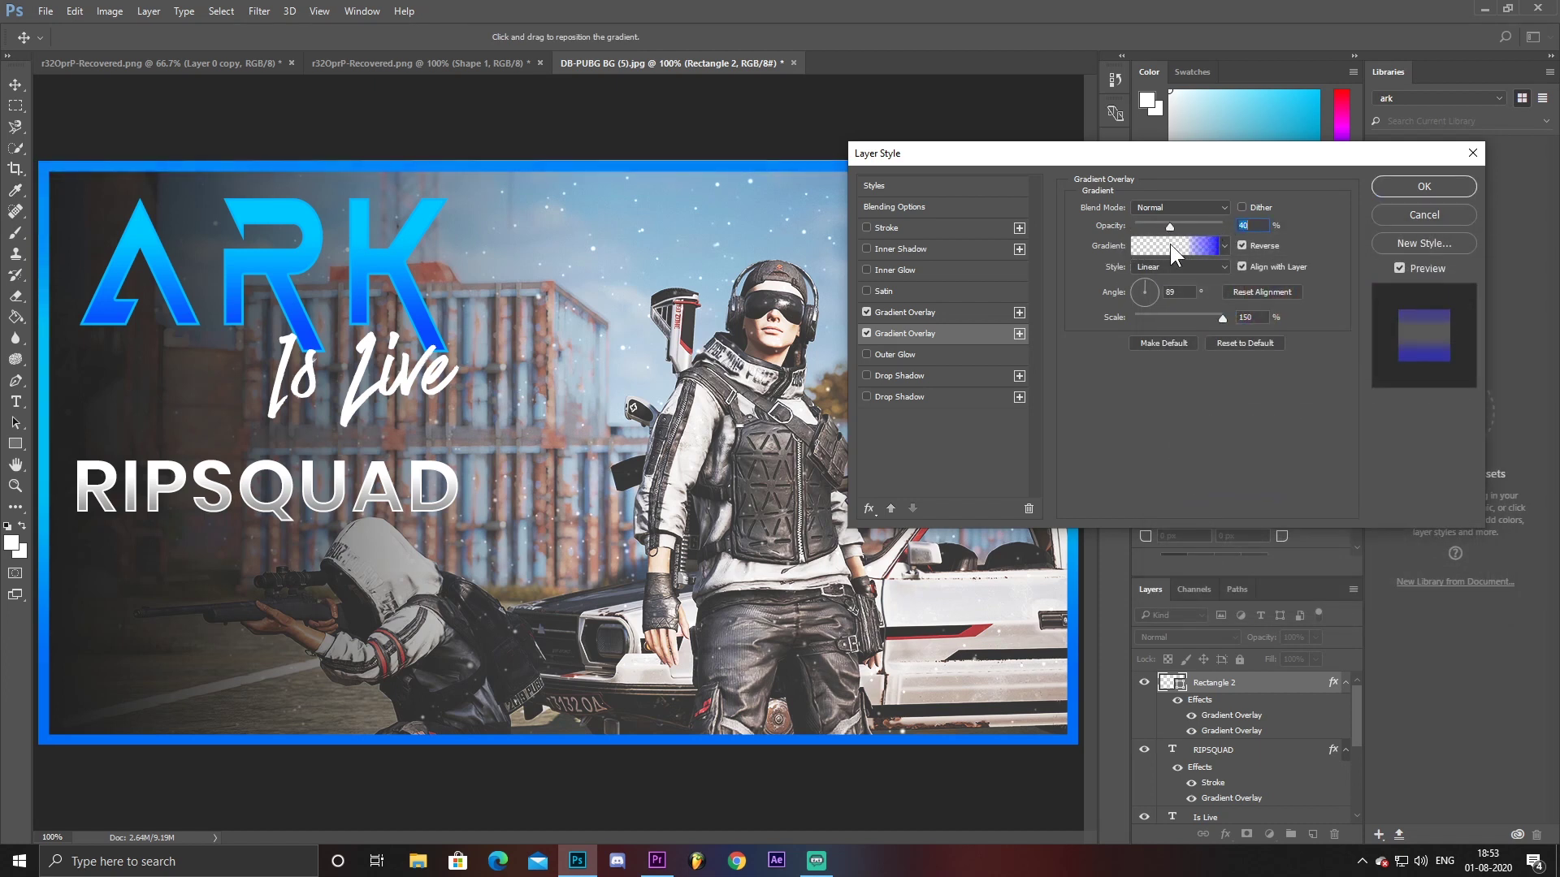
{"action": "type", "text": "95"}
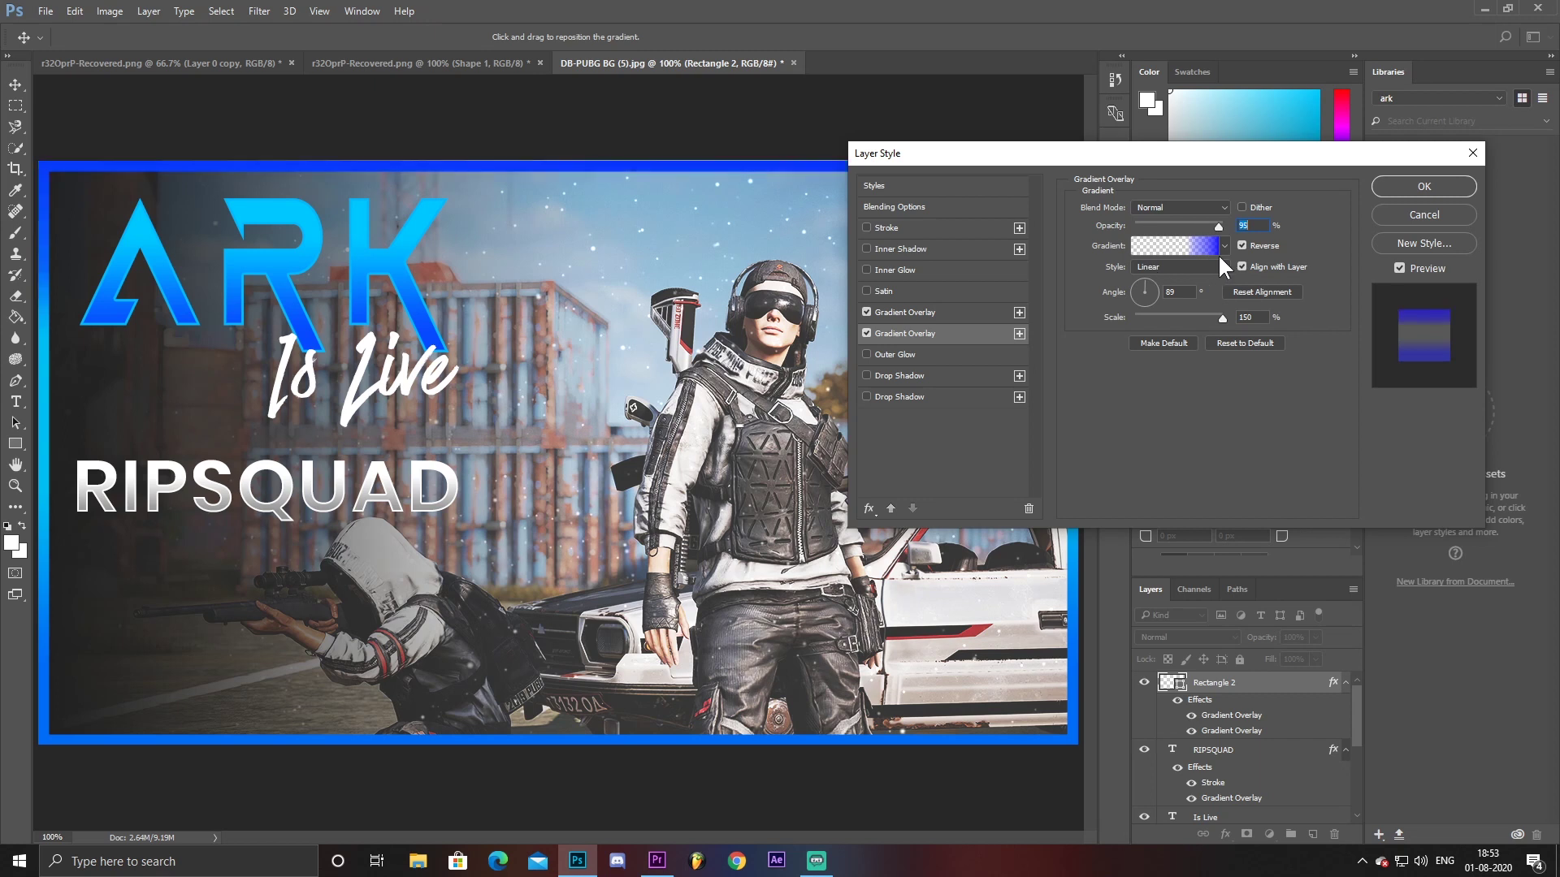
{"action": "type", "text": "80"}
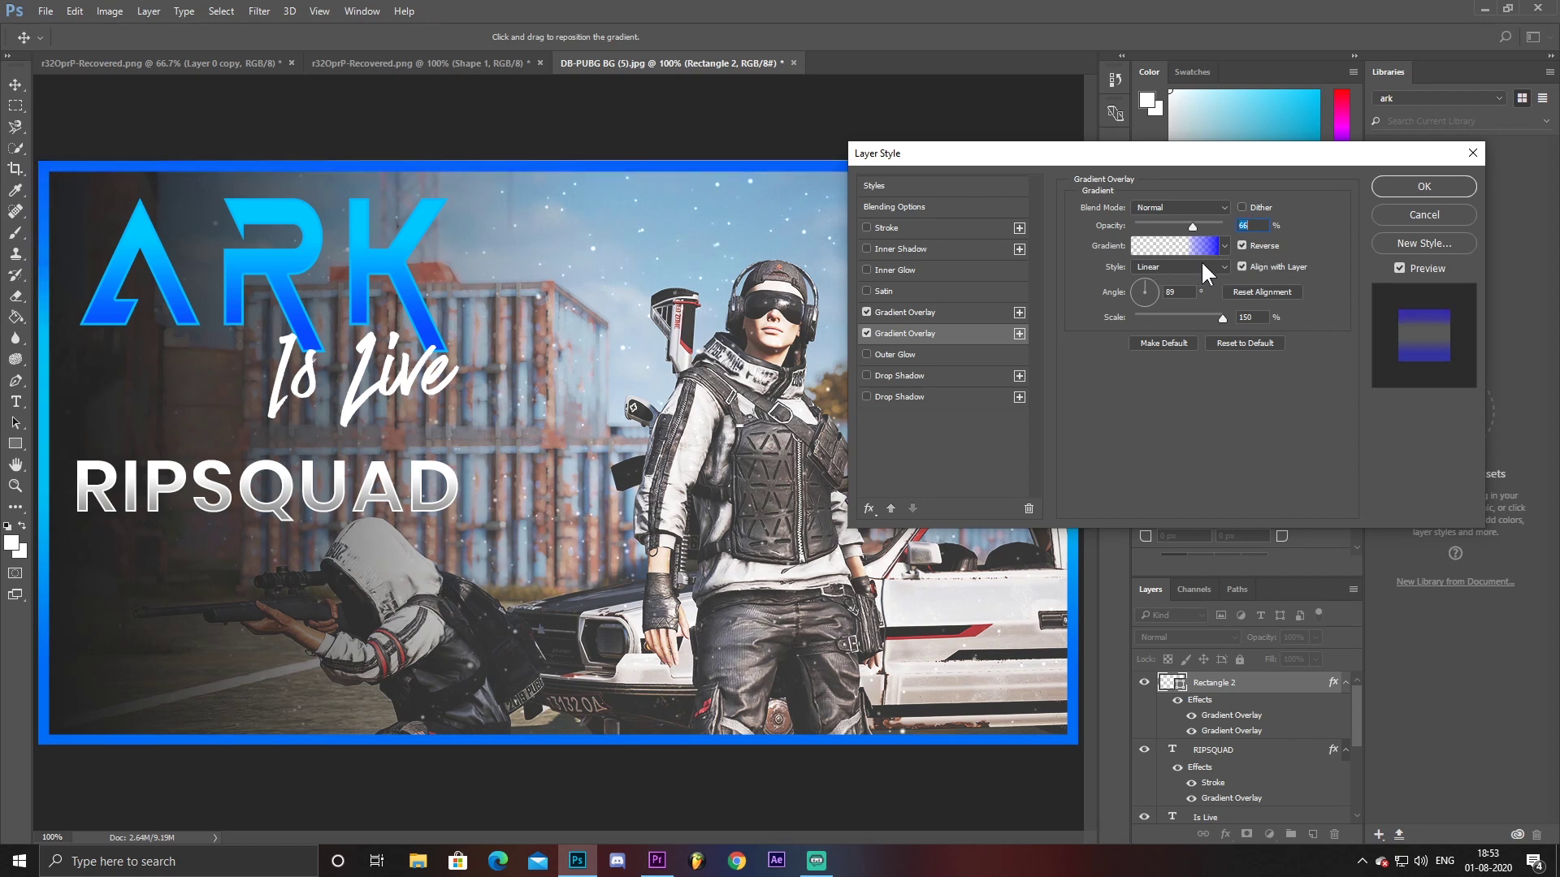
{"action": "left_click", "coordinate": [978, 313]}
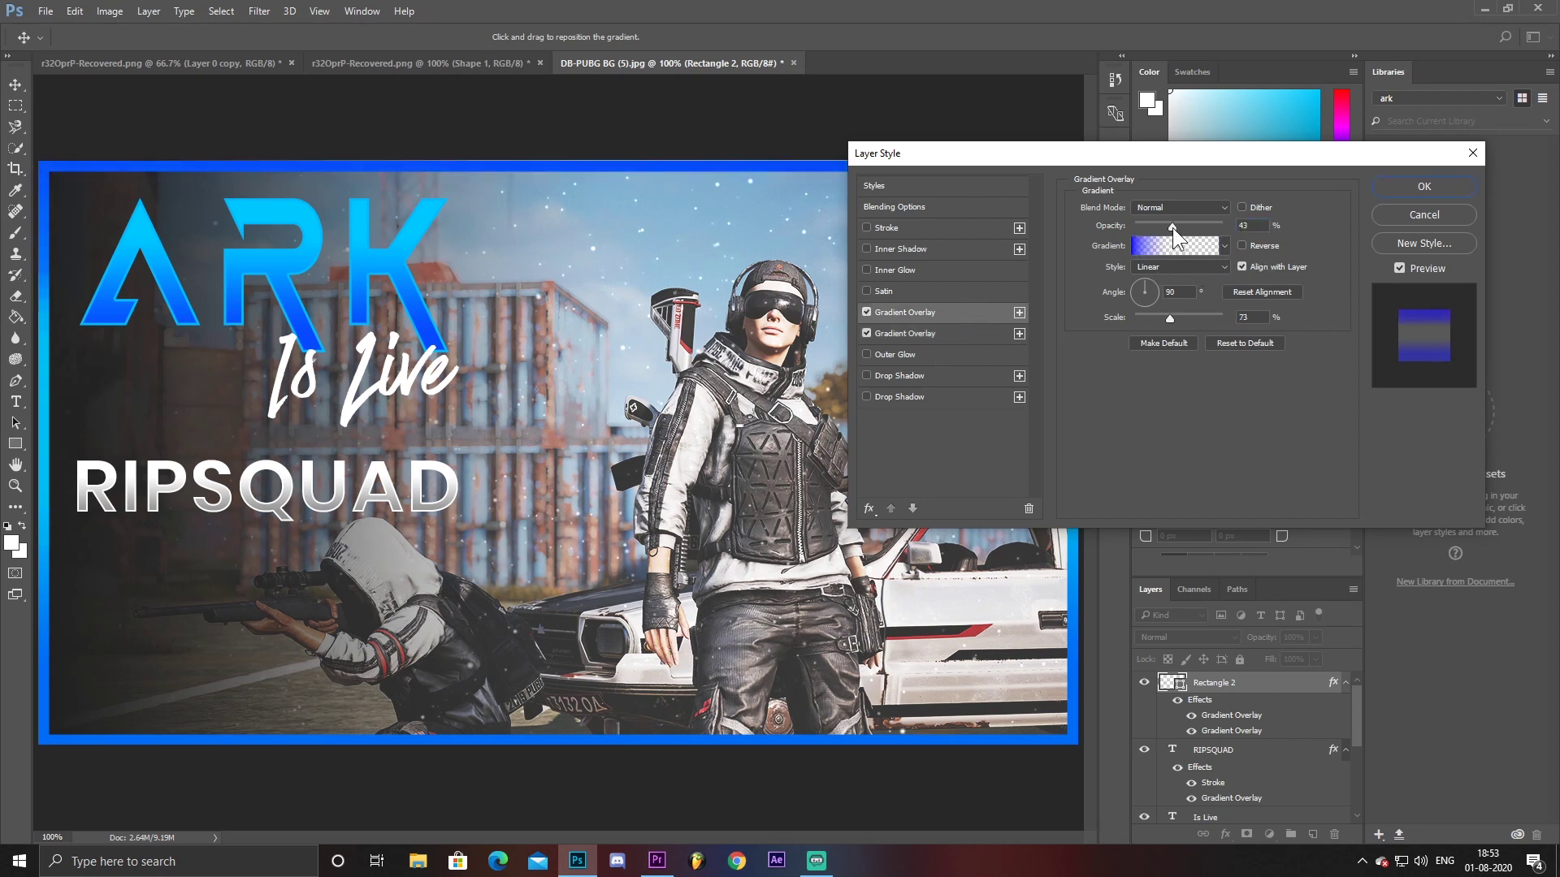
{"action": "left_click", "coordinate": [1419, 186]}
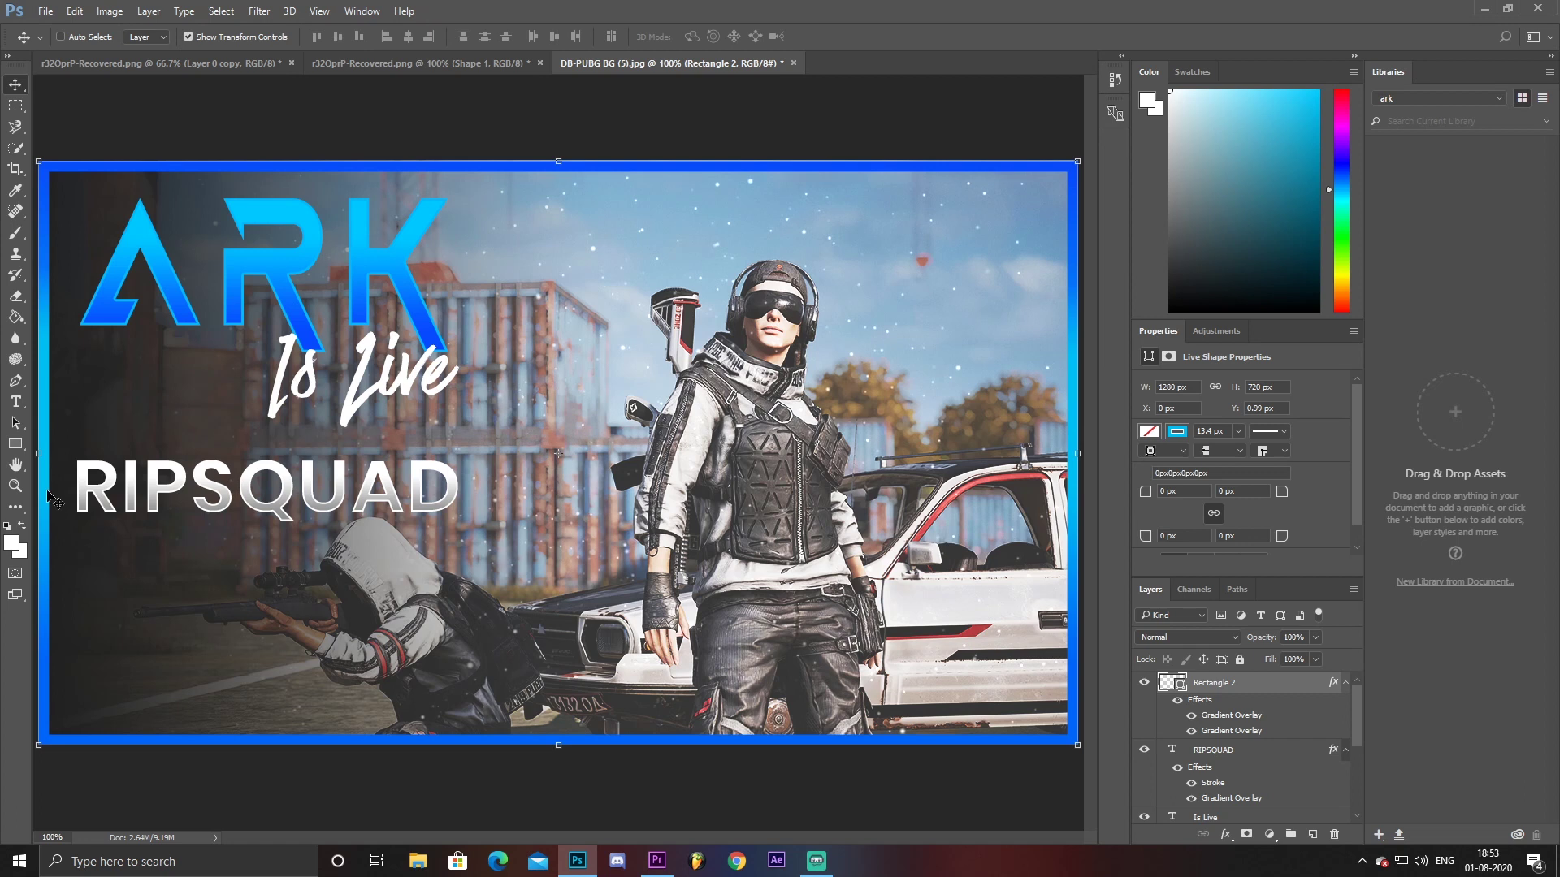
{"action": "left_click", "coordinate": [1188, 638]}
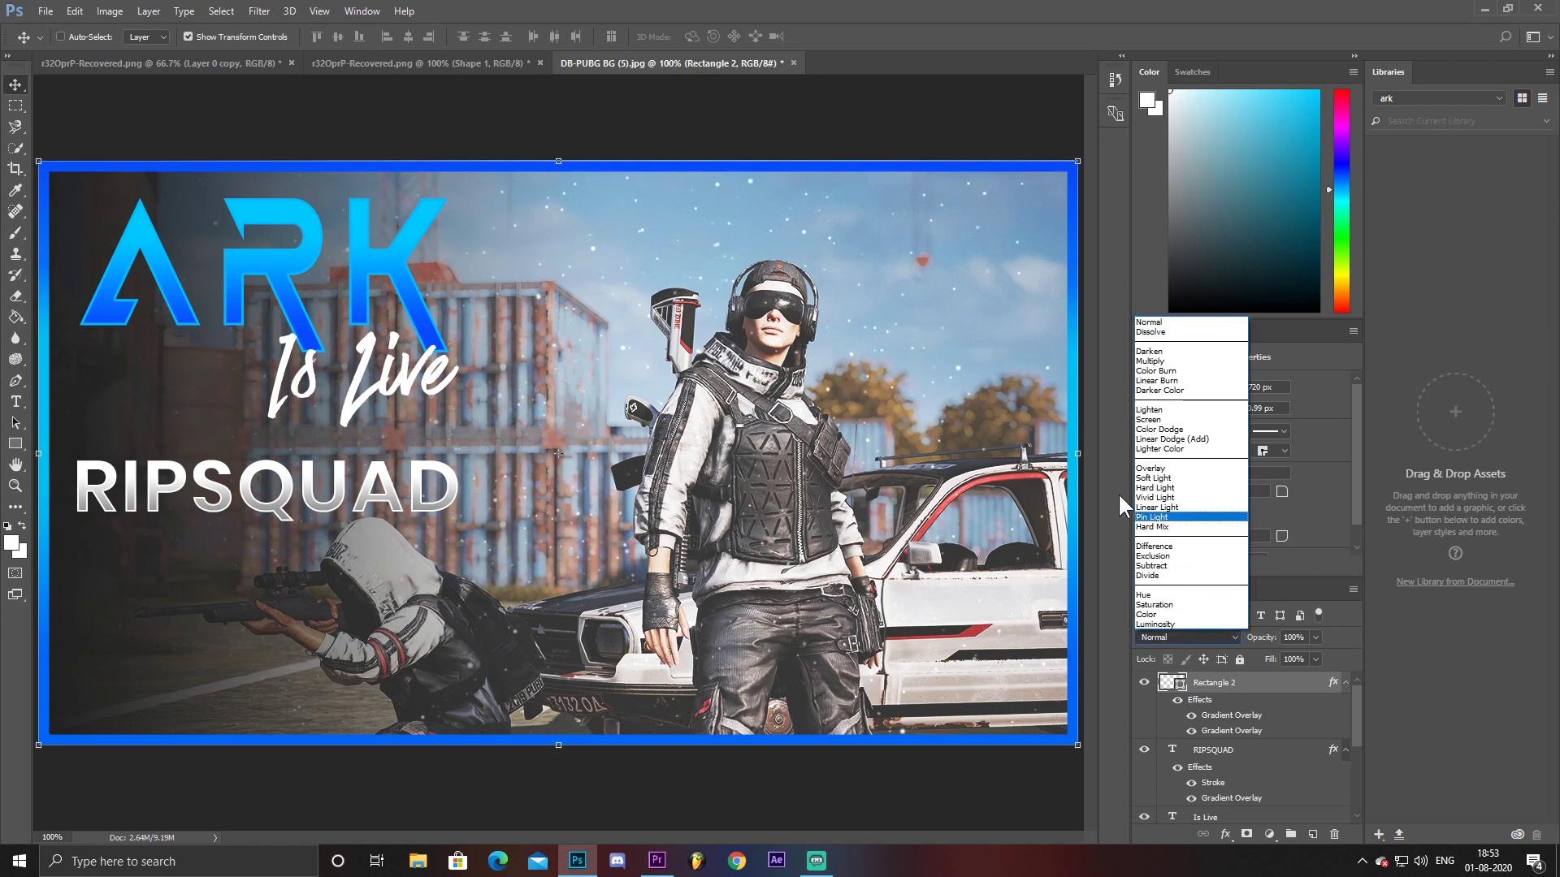
{"action": "left_click", "coordinate": [1151, 469]}
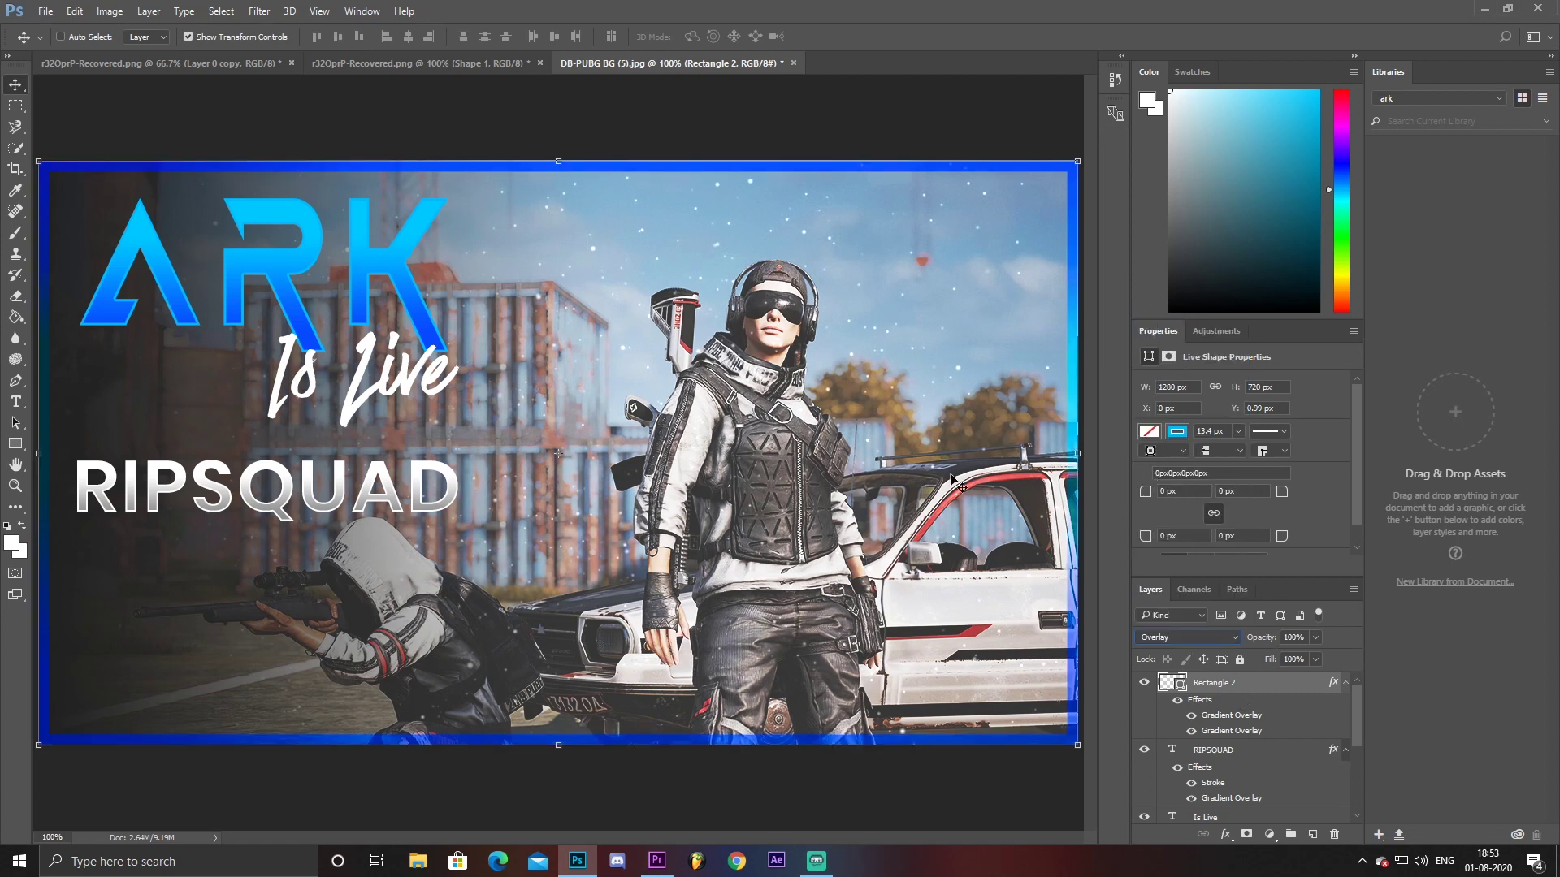
{"action": "left_click", "coordinate": [1162, 635]}
{"action": "left_click", "coordinate": [1186, 322]}
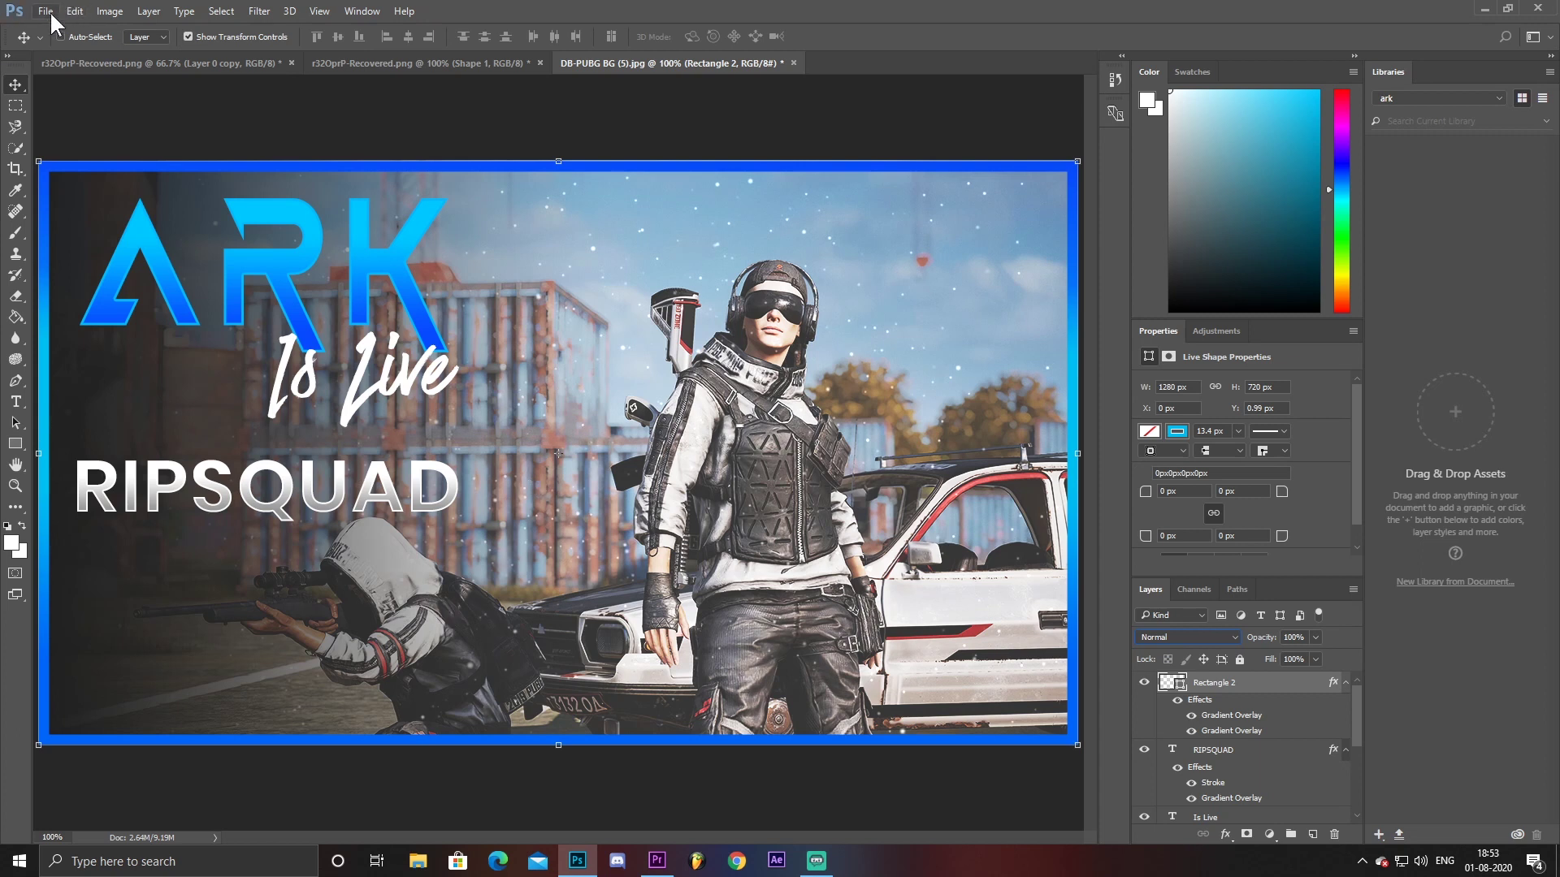
{"action": "scroll", "coordinate": [1214, 768], "scroll_direction": "down", "scroll_amount": 5}
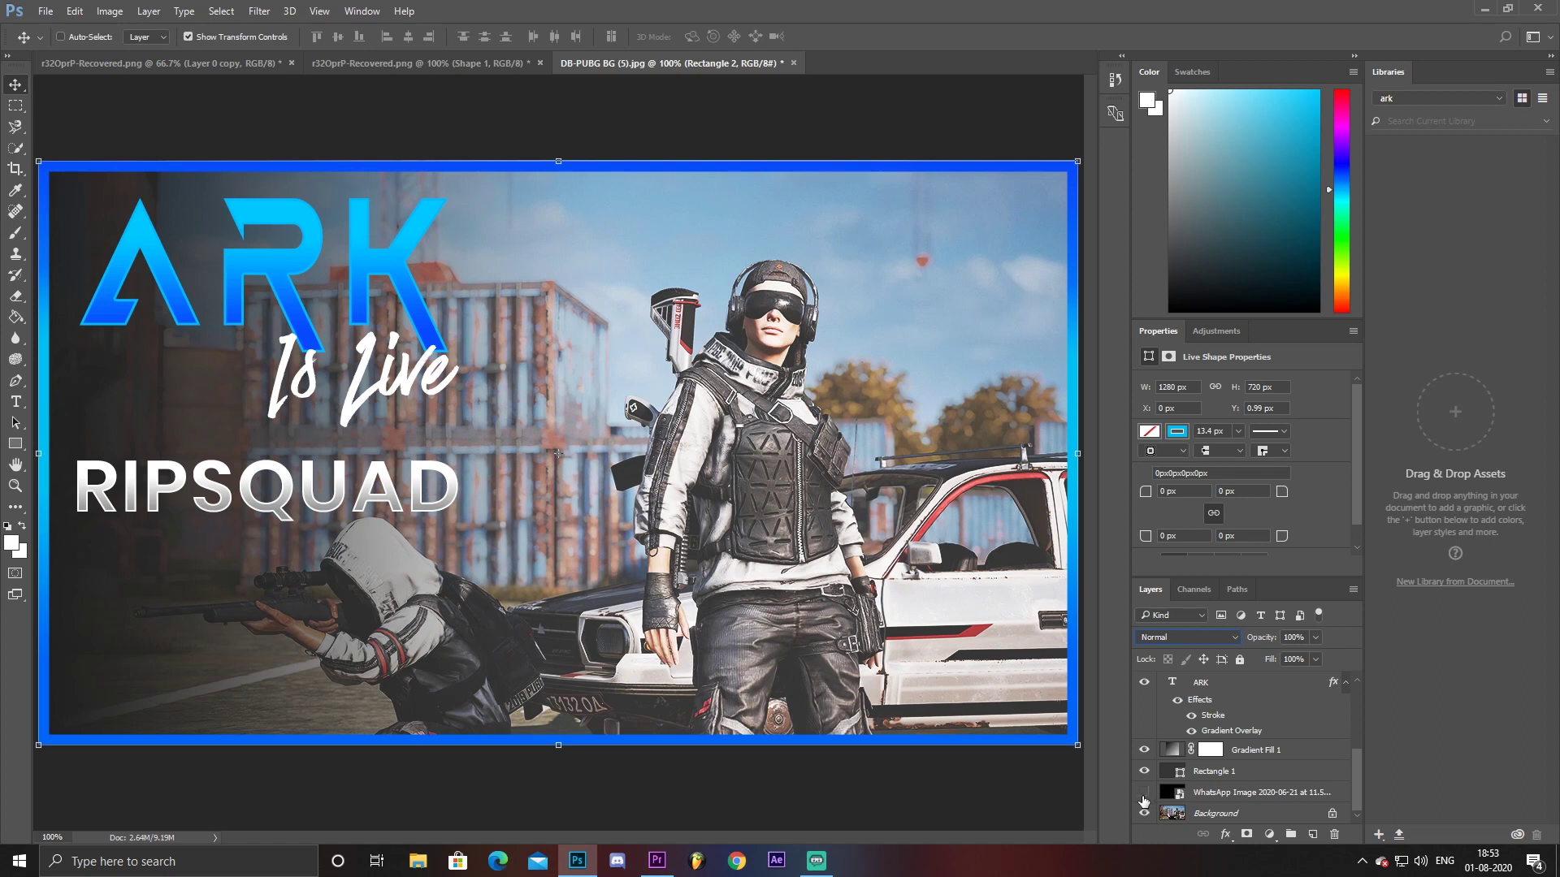
Embed the starry WhatsApp image and stretch it to fill the whole canvas
{"action": "left_click", "coordinate": [45, 11]}
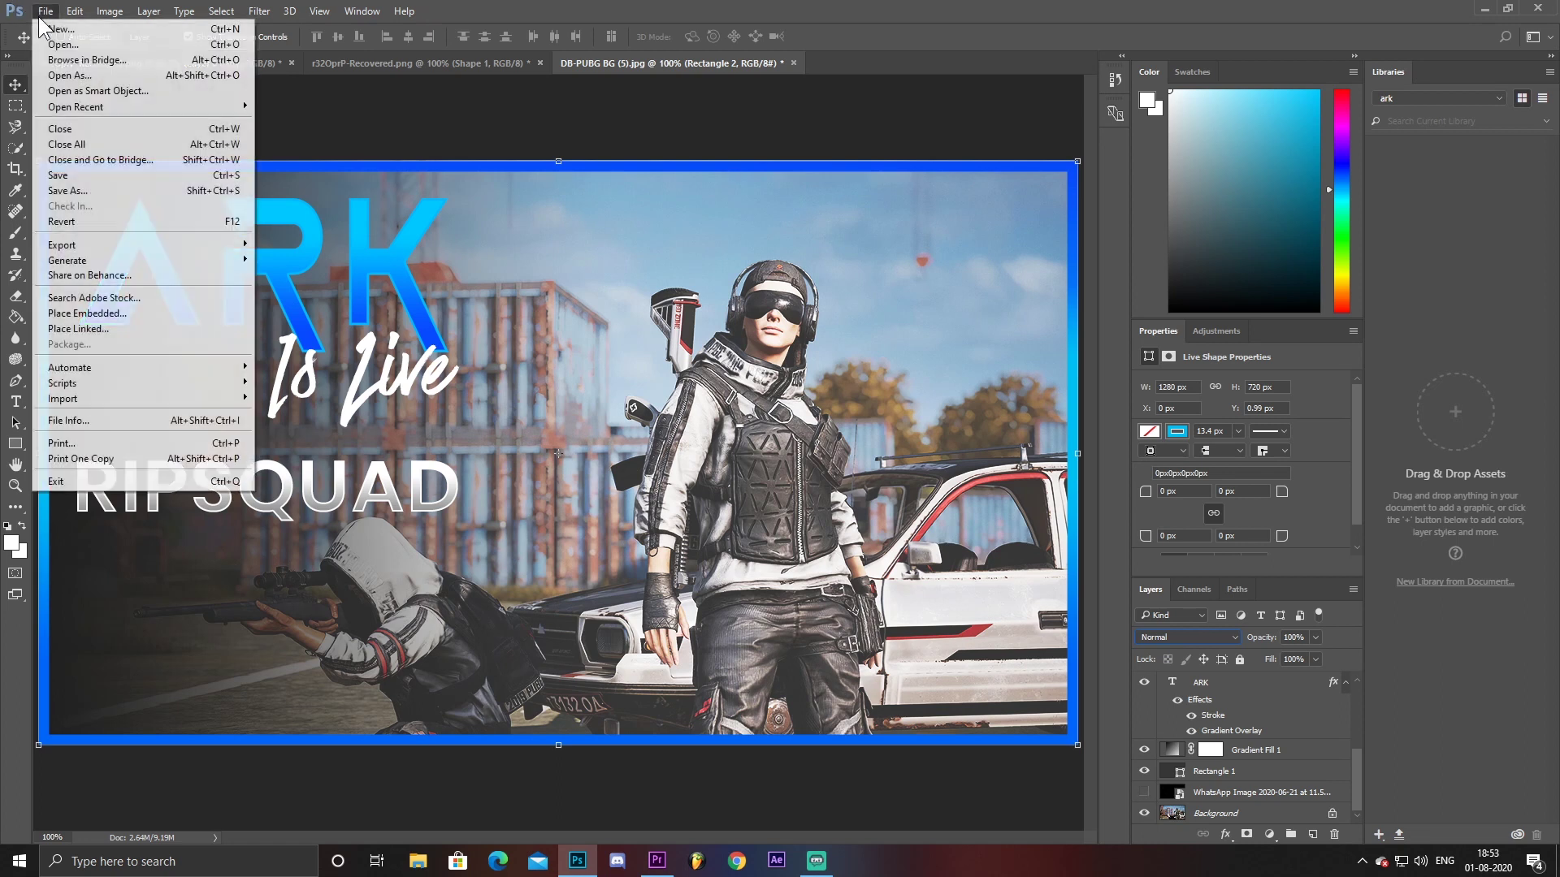
{"action": "left_click", "coordinate": [104, 314]}
{"action": "scroll", "coordinate": [325, 301], "scroll_direction": "down", "scroll_amount": 10}
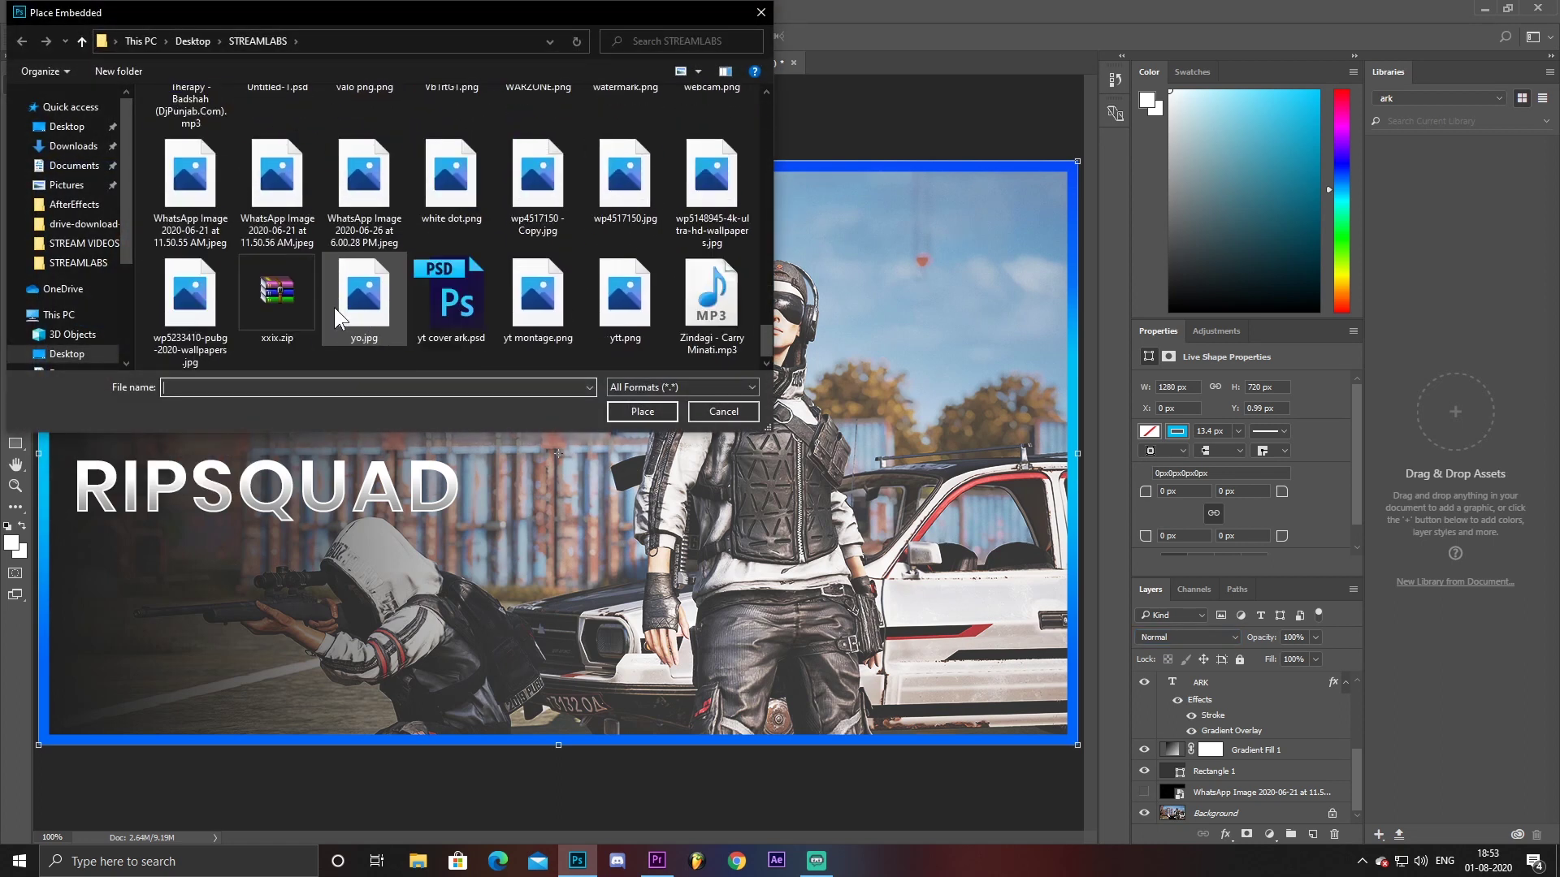
{"action": "left_click", "coordinate": [274, 216]}
{"action": "left_click", "coordinate": [658, 414]}
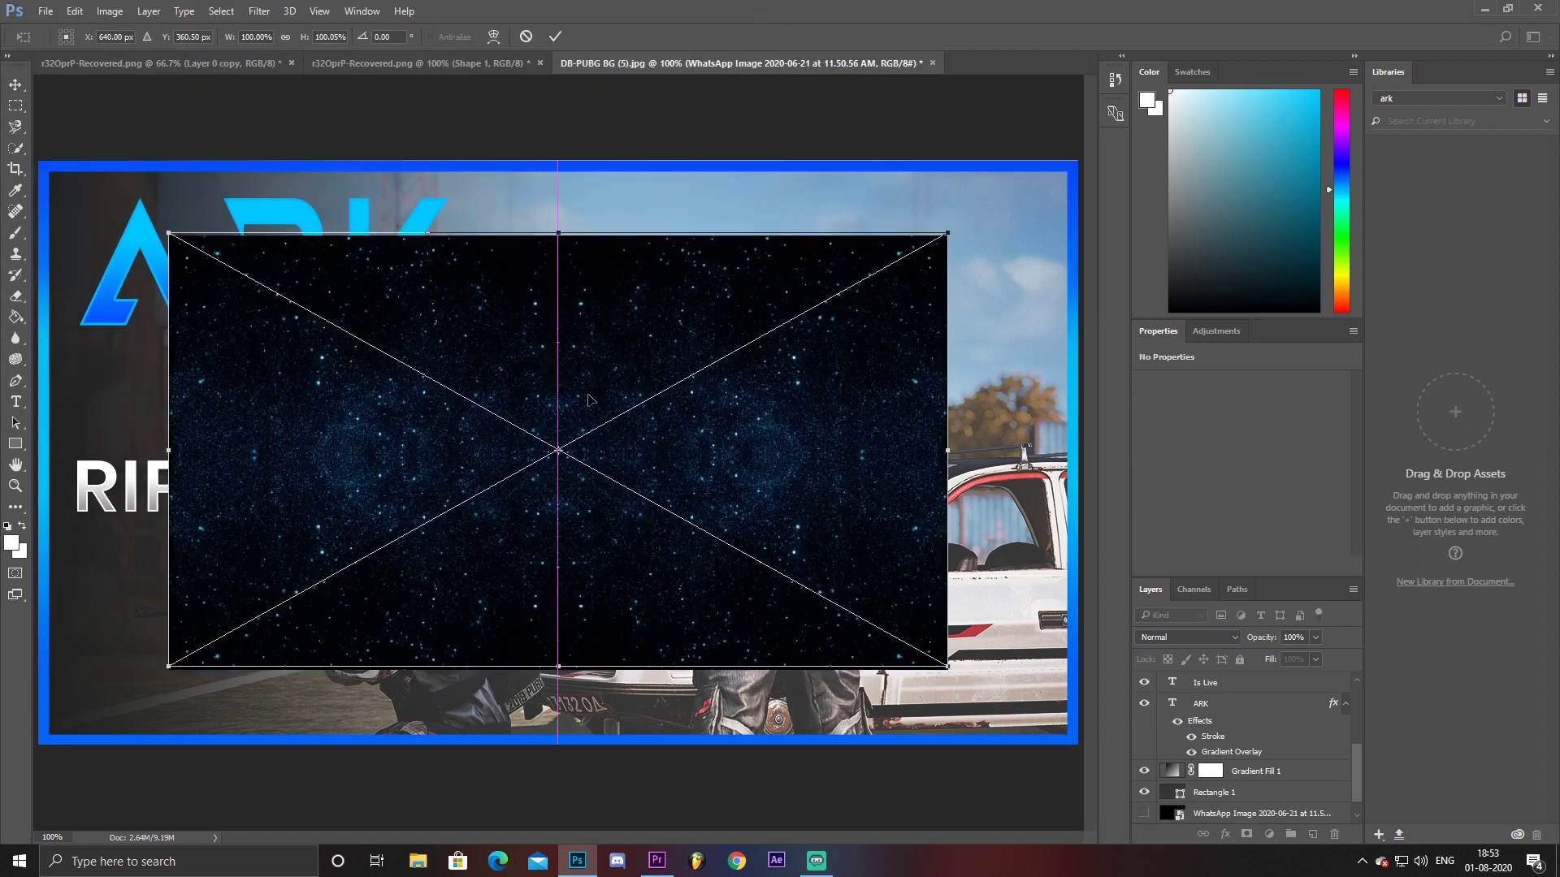
{"action": "left_click_drag", "start_coordinate": [589, 398], "coordinate": [459, 326]}
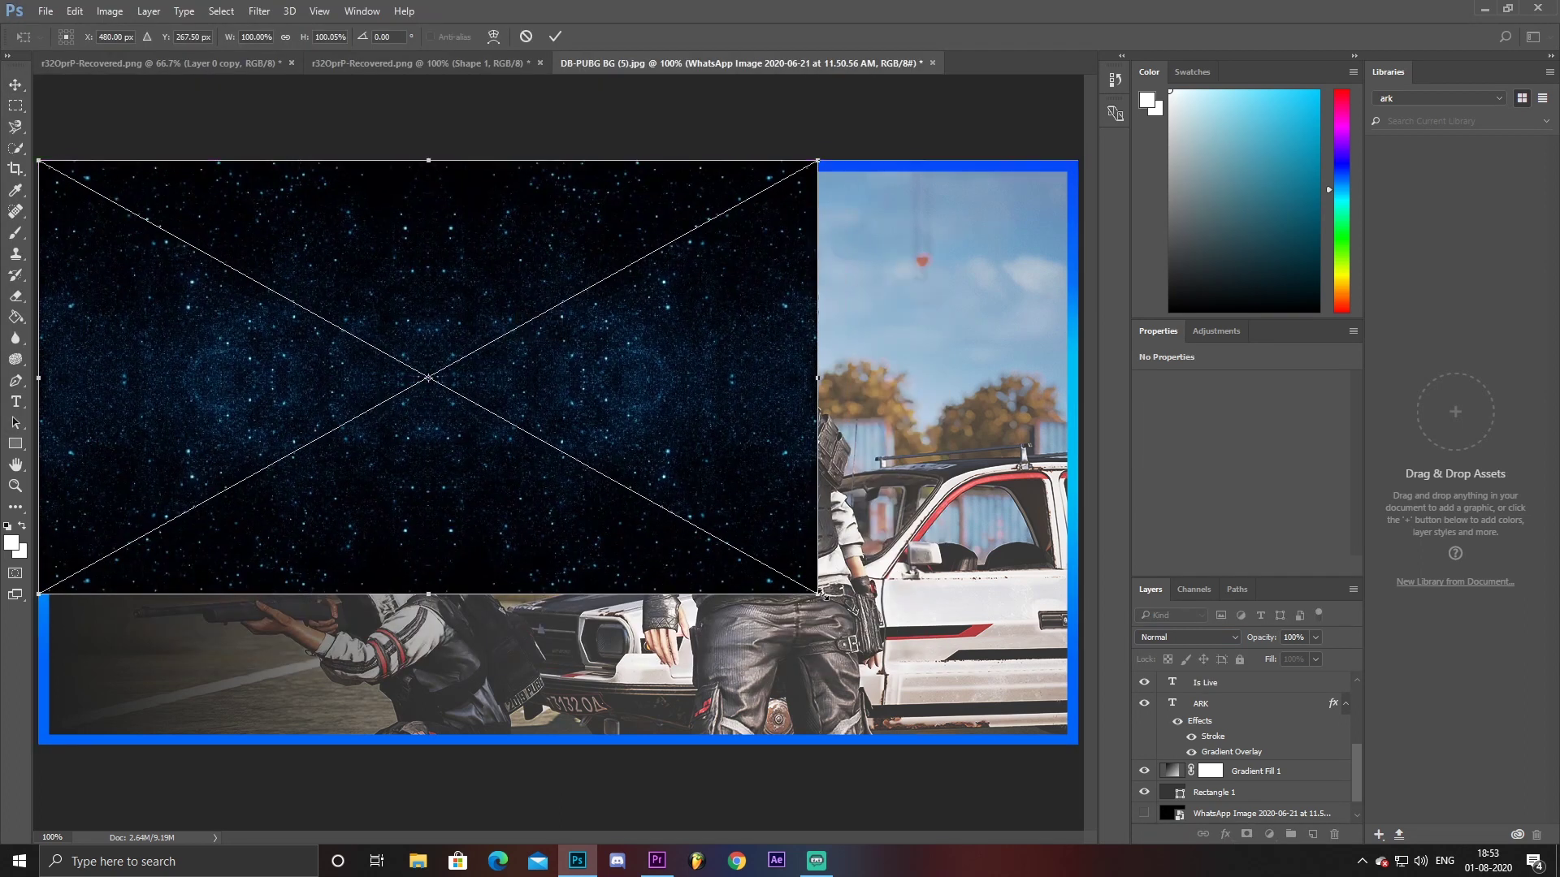
{"action": "left_click_drag", "start_coordinate": [819, 594], "coordinate": [1077, 744]}
{"action": "left_click", "coordinate": [555, 37]}
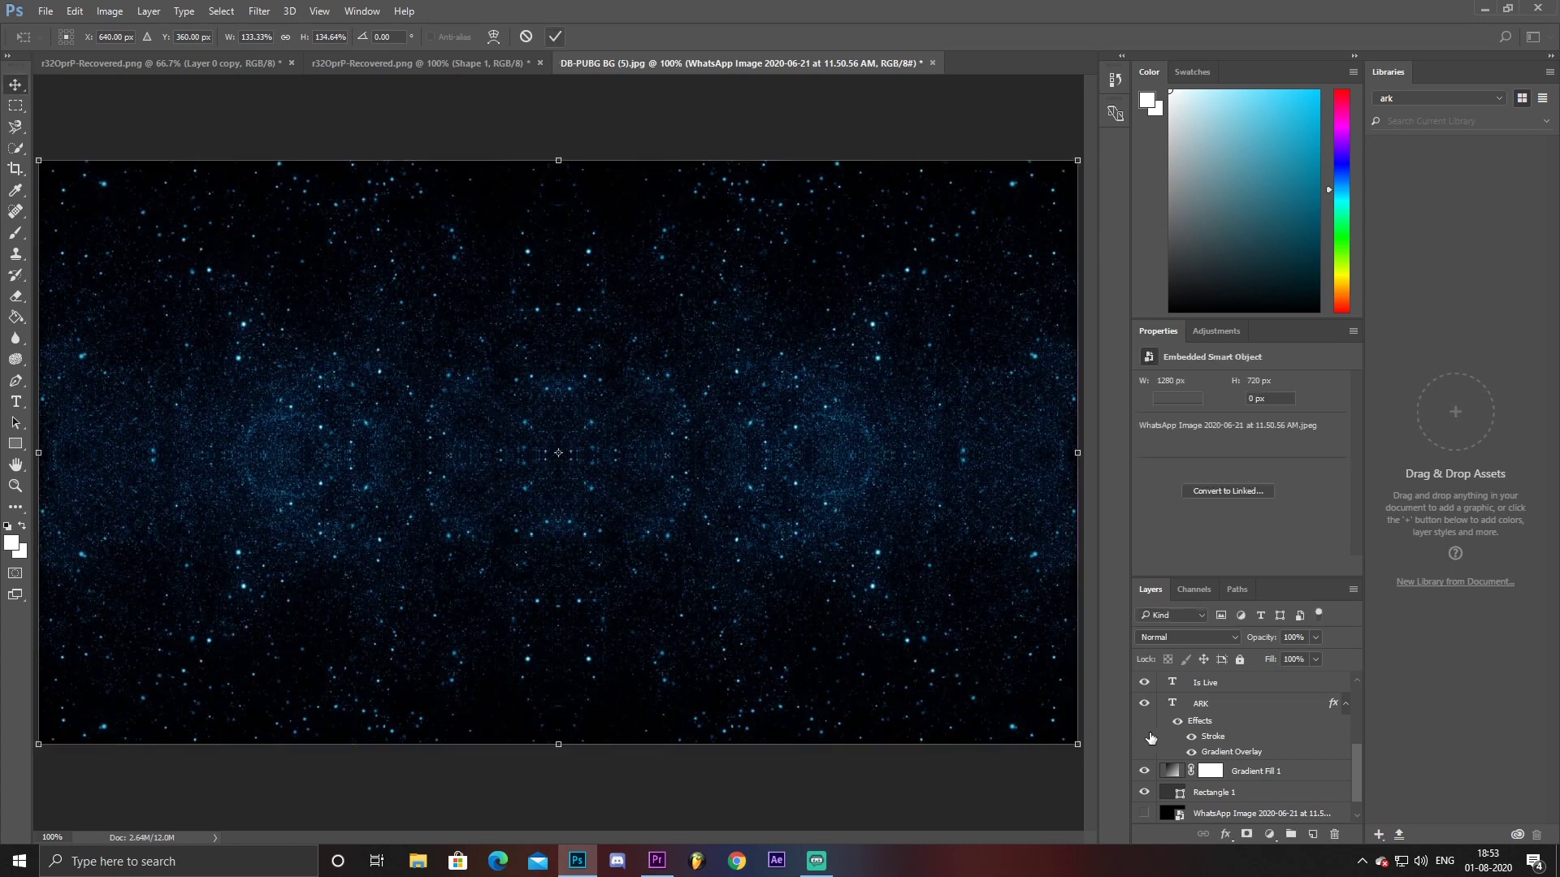
Set the star image layer's blend mode to Linear Dodge (Add)
{"action": "left_click", "coordinate": [1212, 639]}
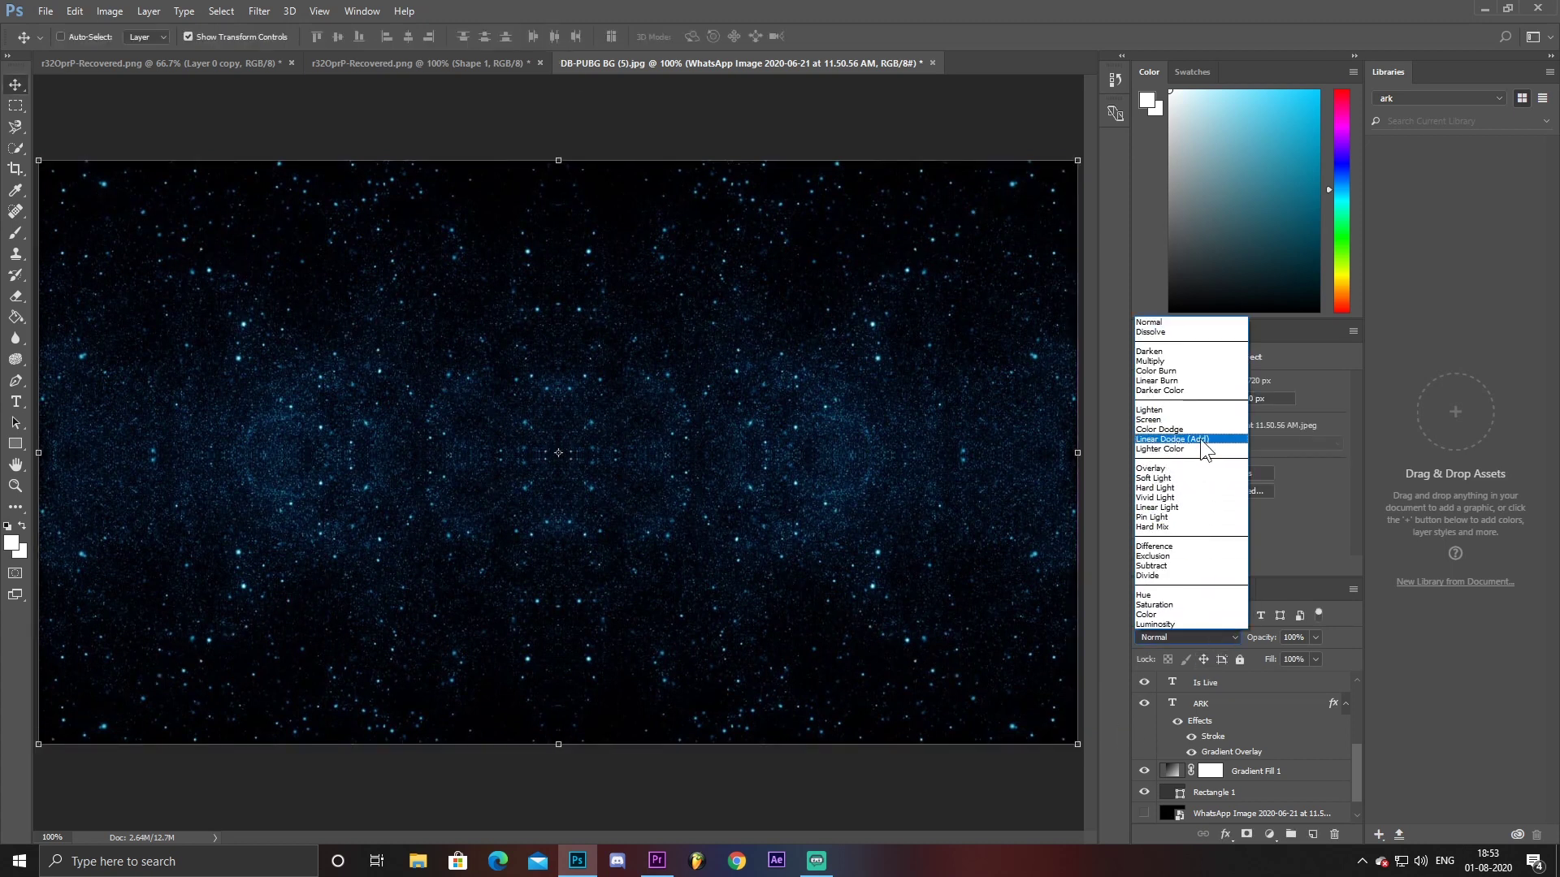
{"action": "left_click", "coordinate": [1203, 440]}
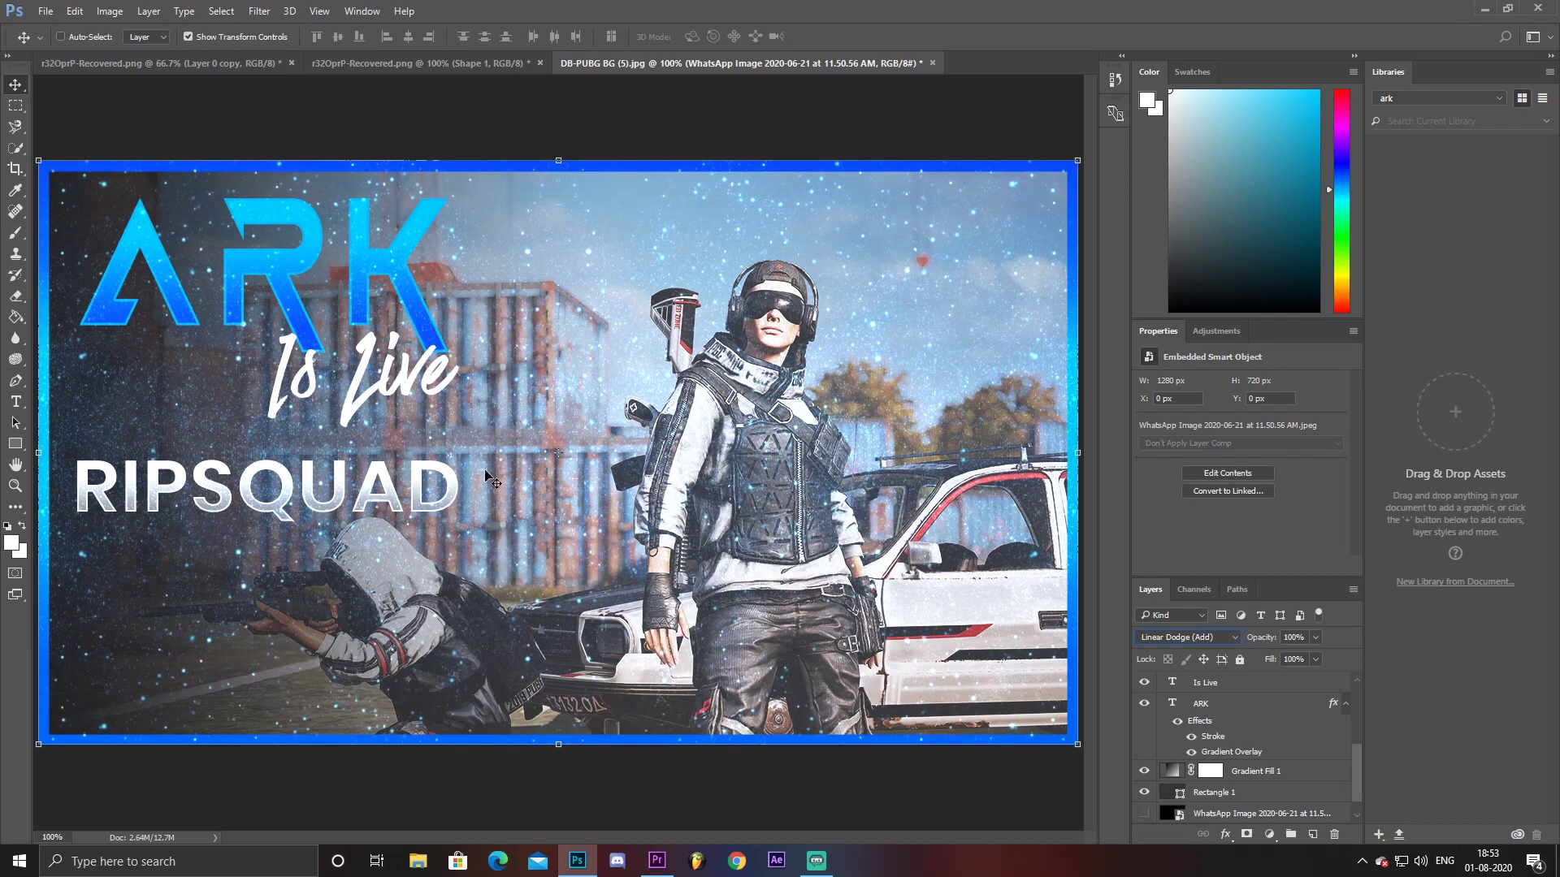
{"action": "scroll", "coordinate": [1275, 772], "scroll_direction": "down", "scroll_amount": 1}
{"action": "scroll", "coordinate": [1271, 780], "scroll_direction": "up", "scroll_amount": 1}
{"action": "scroll", "coordinate": [1269, 777], "scroll_direction": "down", "scroll_amount": 1}
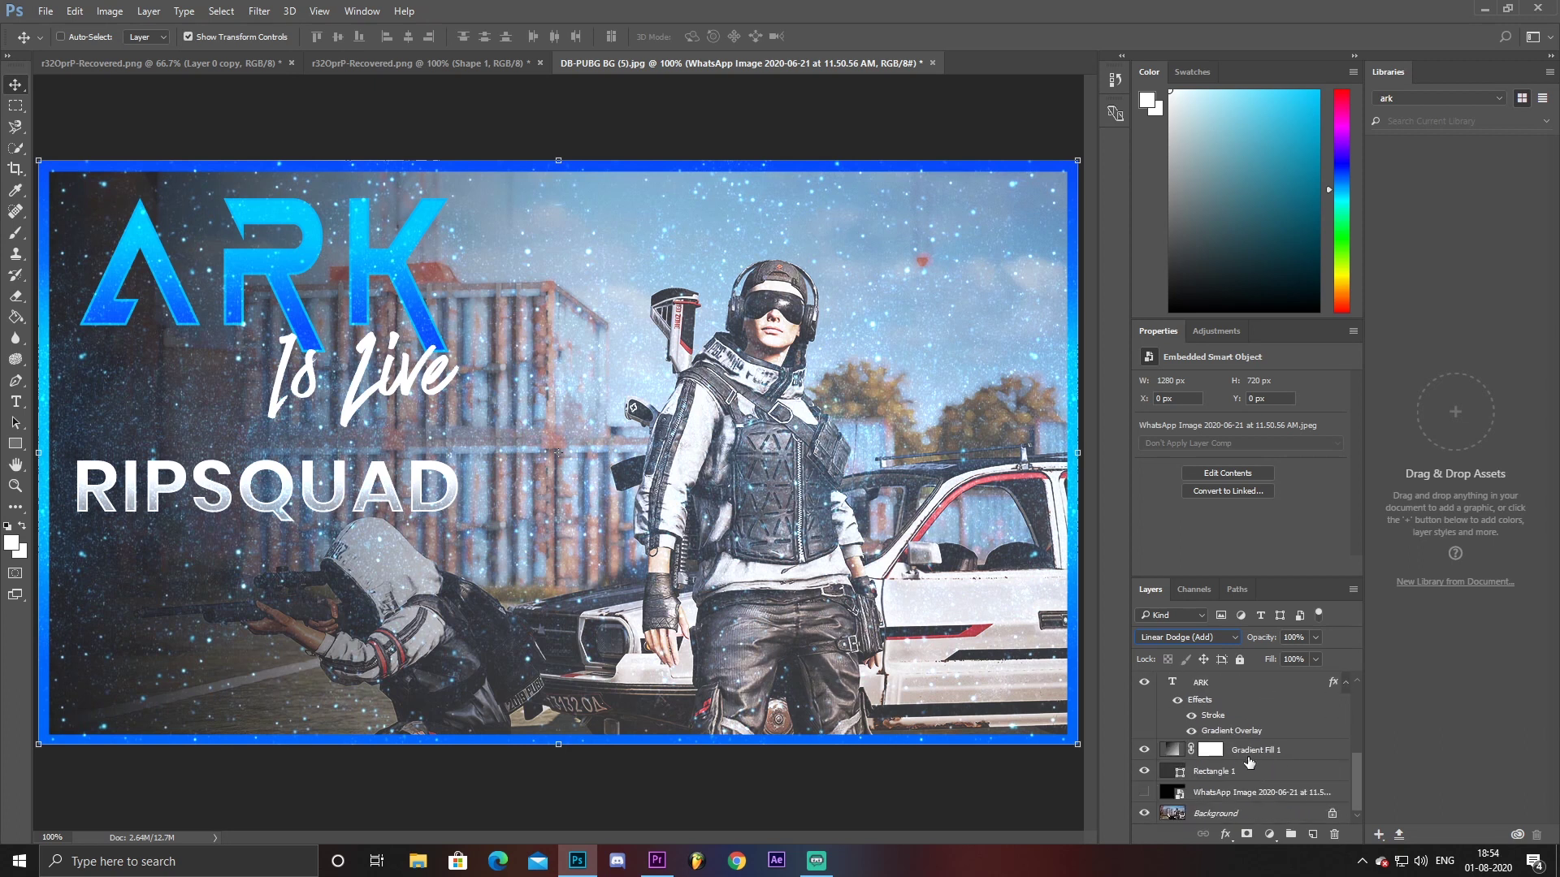
{"action": "scroll", "coordinate": [1268, 715], "scroll_direction": "up", "scroll_amount": 5}
Move the WhatsApp star image layer beneath Gradient Fill 1 in the Layers panel
{"action": "scroll", "coordinate": [1268, 698], "scroll_direction": "up", "scroll_amount": 3}
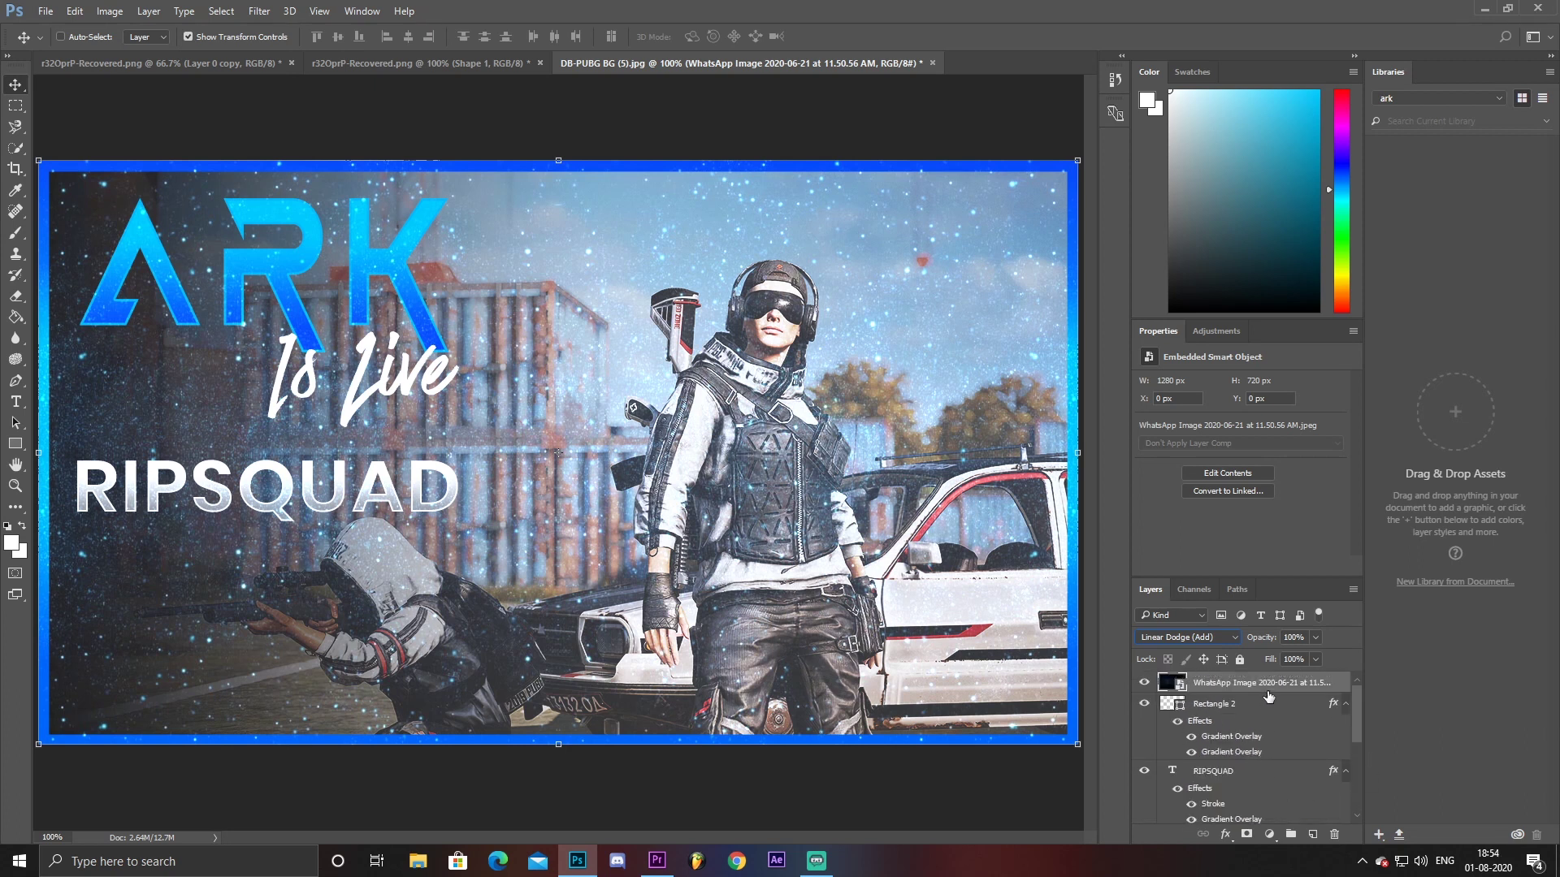
{"action": "left_click", "coordinate": [1246, 835]}
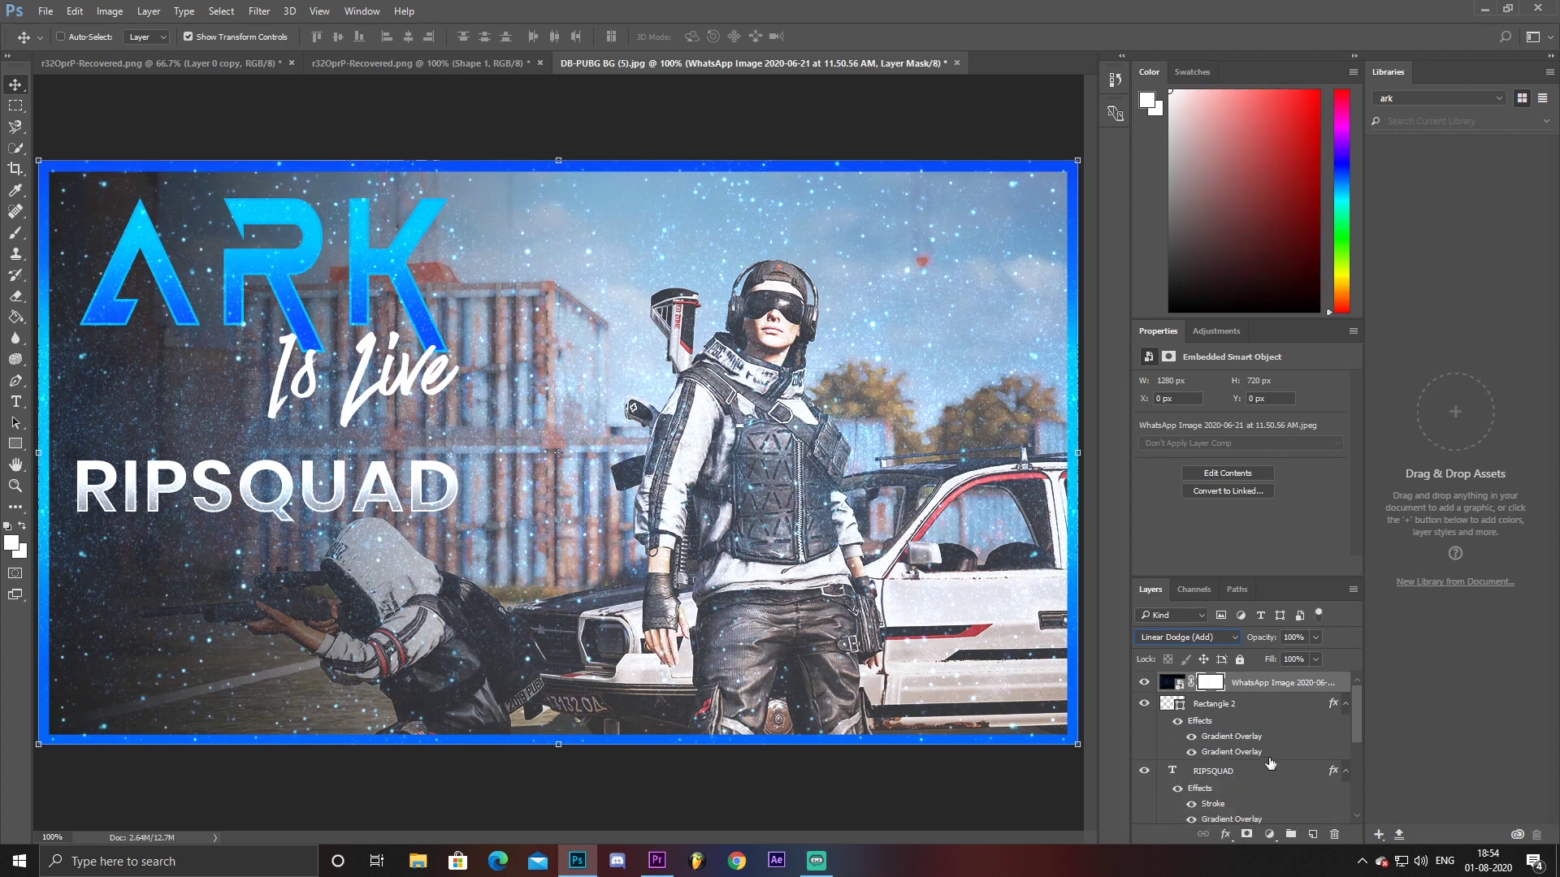
{"action": "left_click_drag", "start_coordinate": [1268, 700], "coordinate": [1287, 820]}
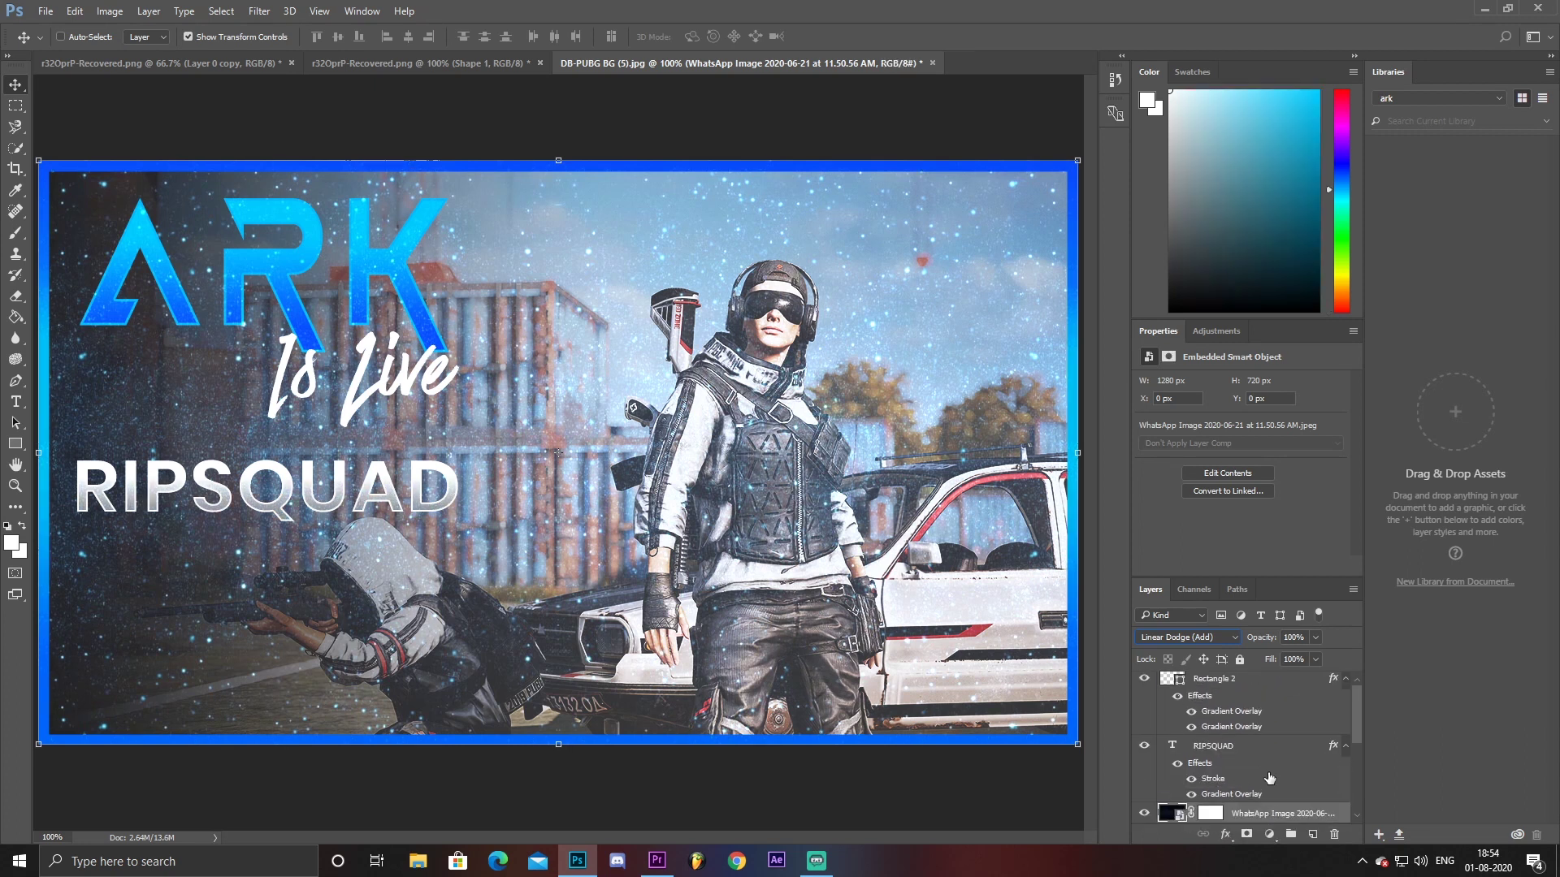
{"action": "left_click_drag", "start_coordinate": [1282, 745], "coordinate": [1256, 773]}
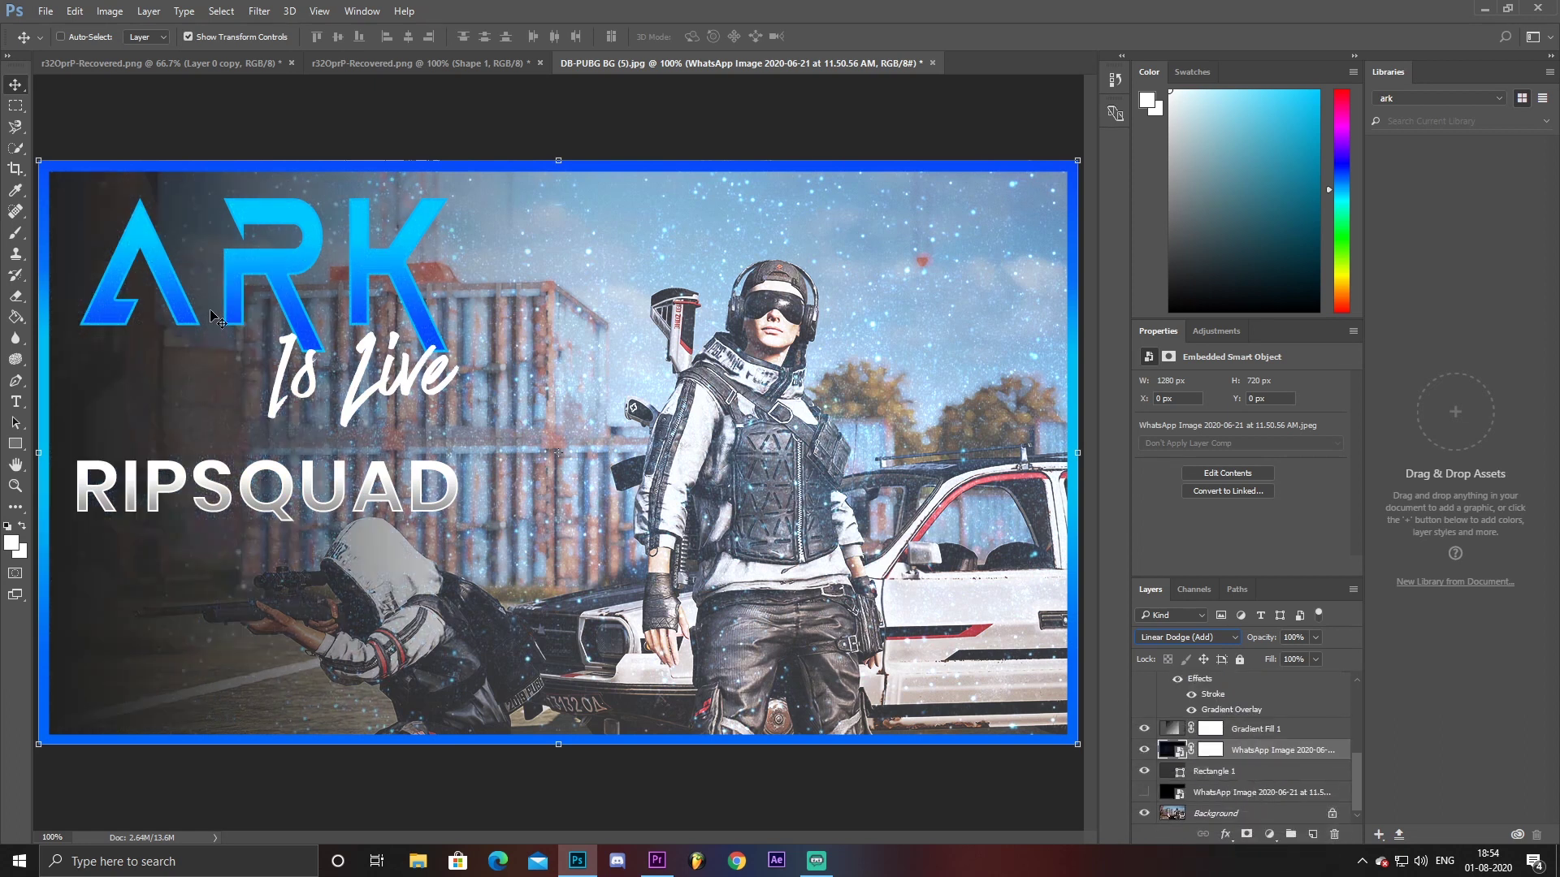
{"action": "left_click_drag", "start_coordinate": [1272, 755], "coordinate": [1281, 735]}
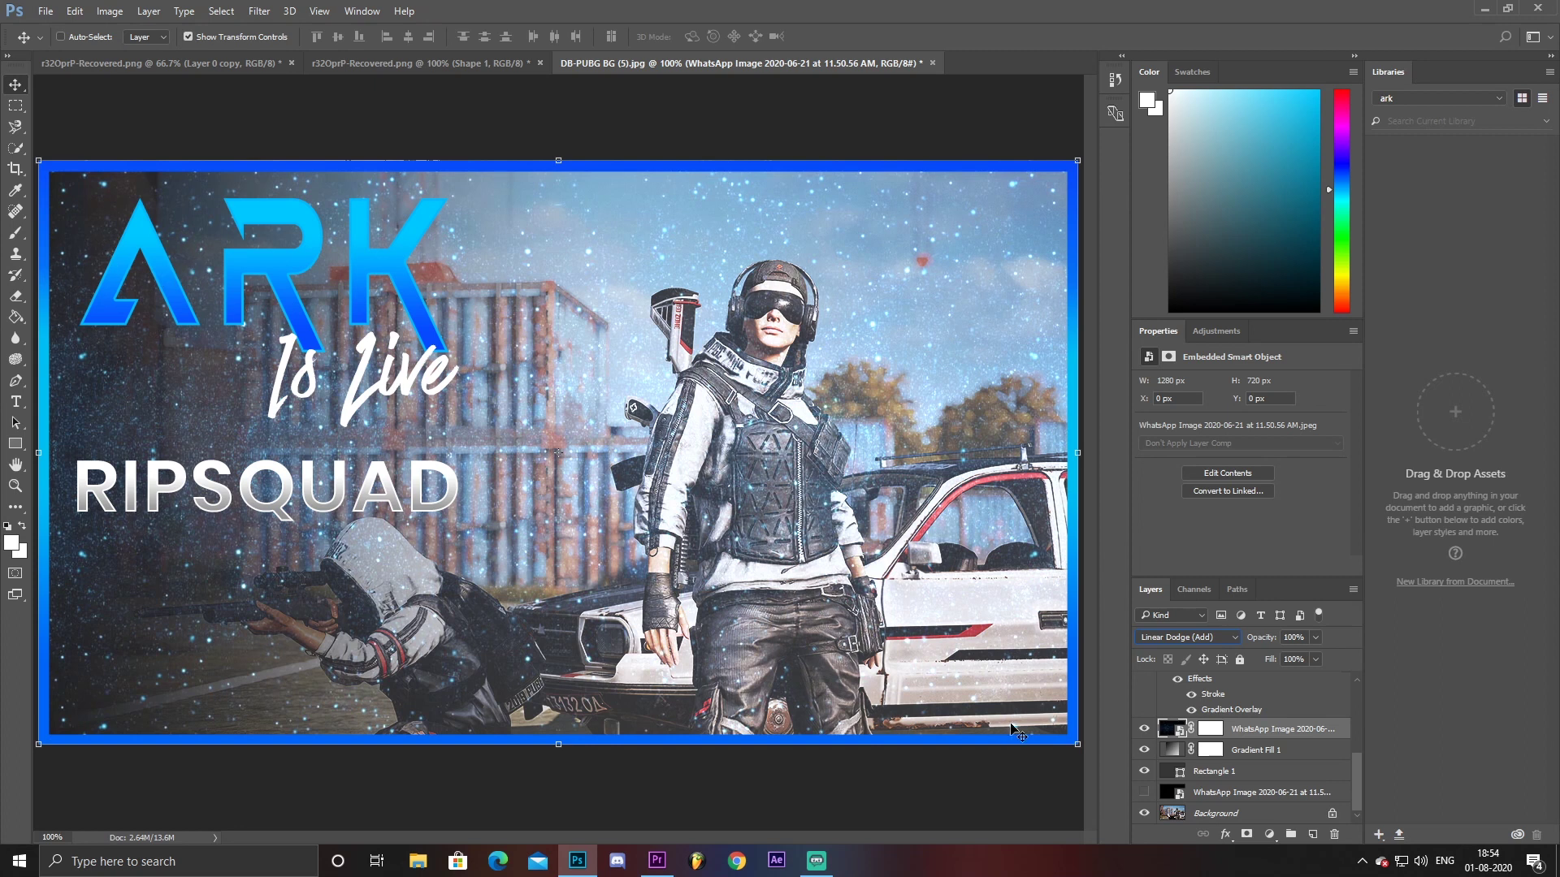
{"action": "left_click_drag", "start_coordinate": [1295, 731], "coordinate": [1298, 768]}
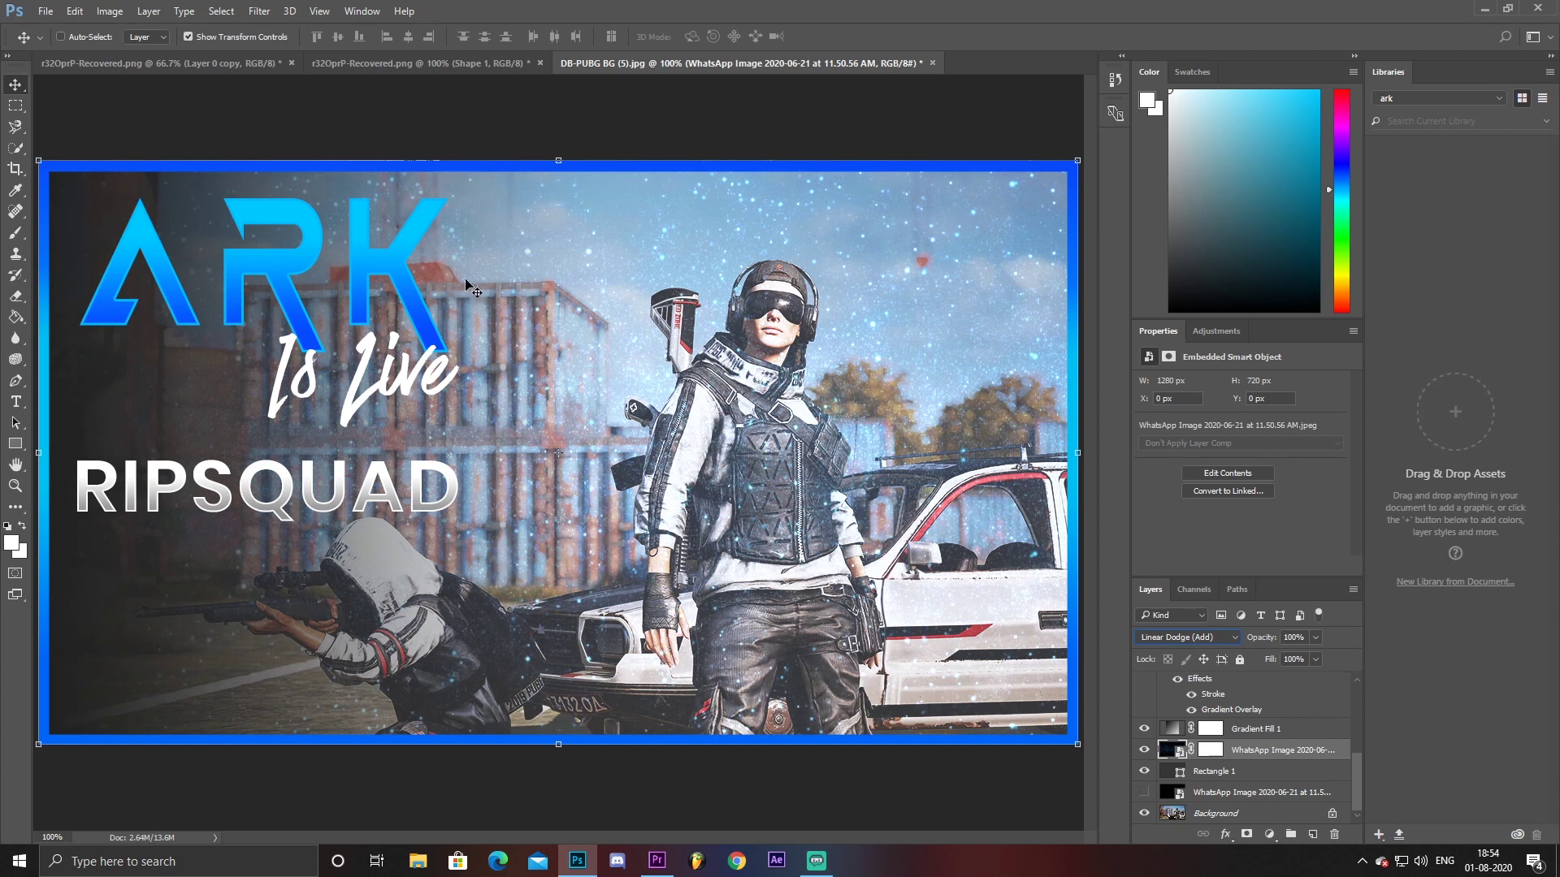
{"action": "scroll", "coordinate": [1251, 792], "scroll_direction": "up", "scroll_amount": 2}
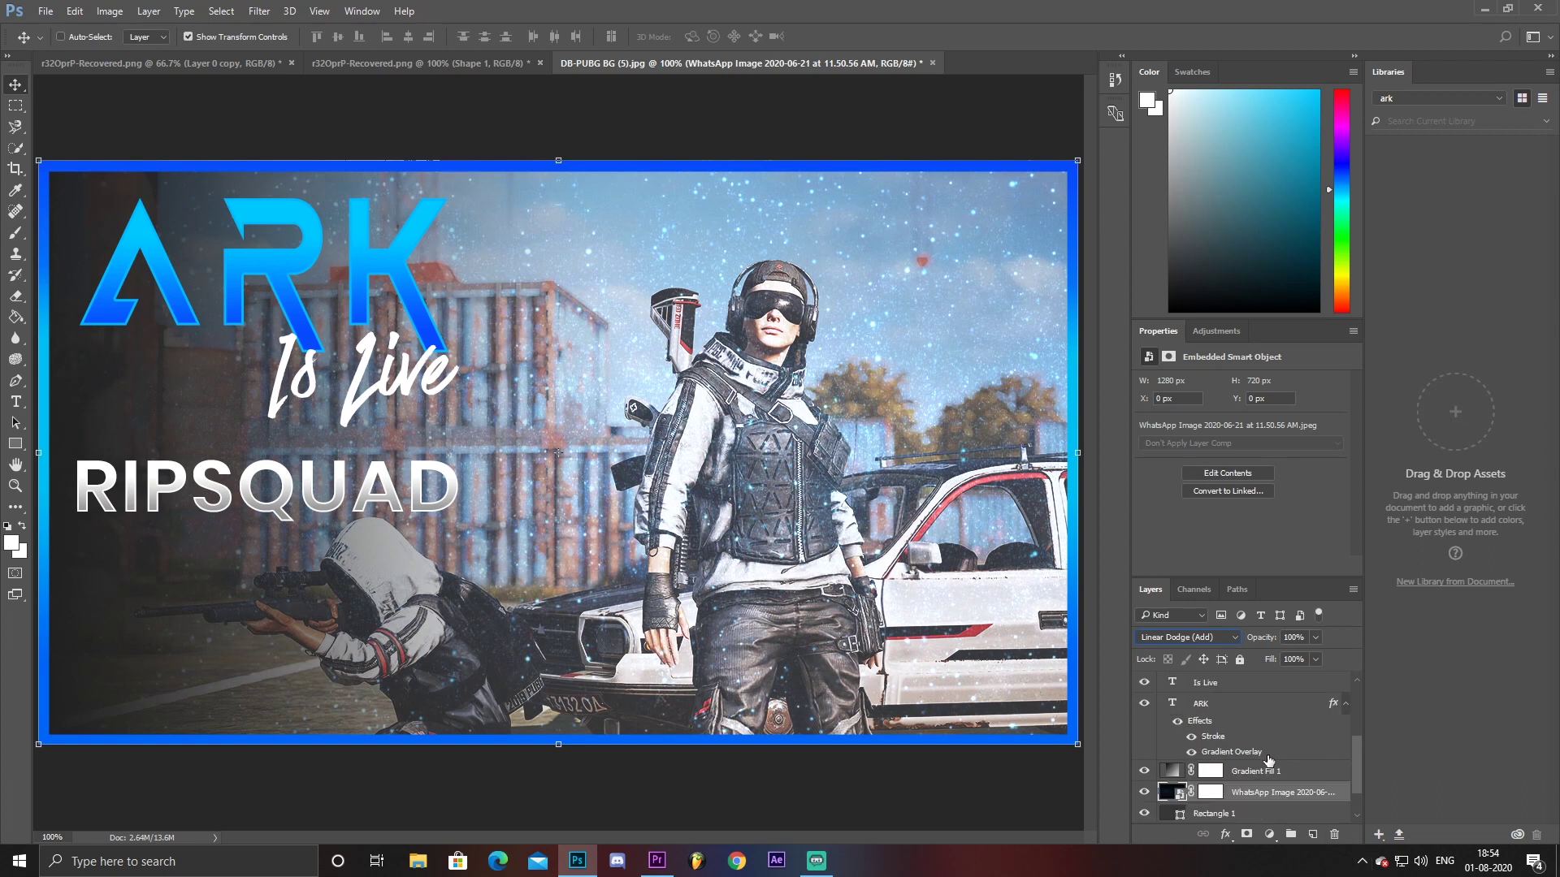
{"action": "scroll", "coordinate": [1157, 769], "scroll_direction": "down", "scroll_amount": 2}
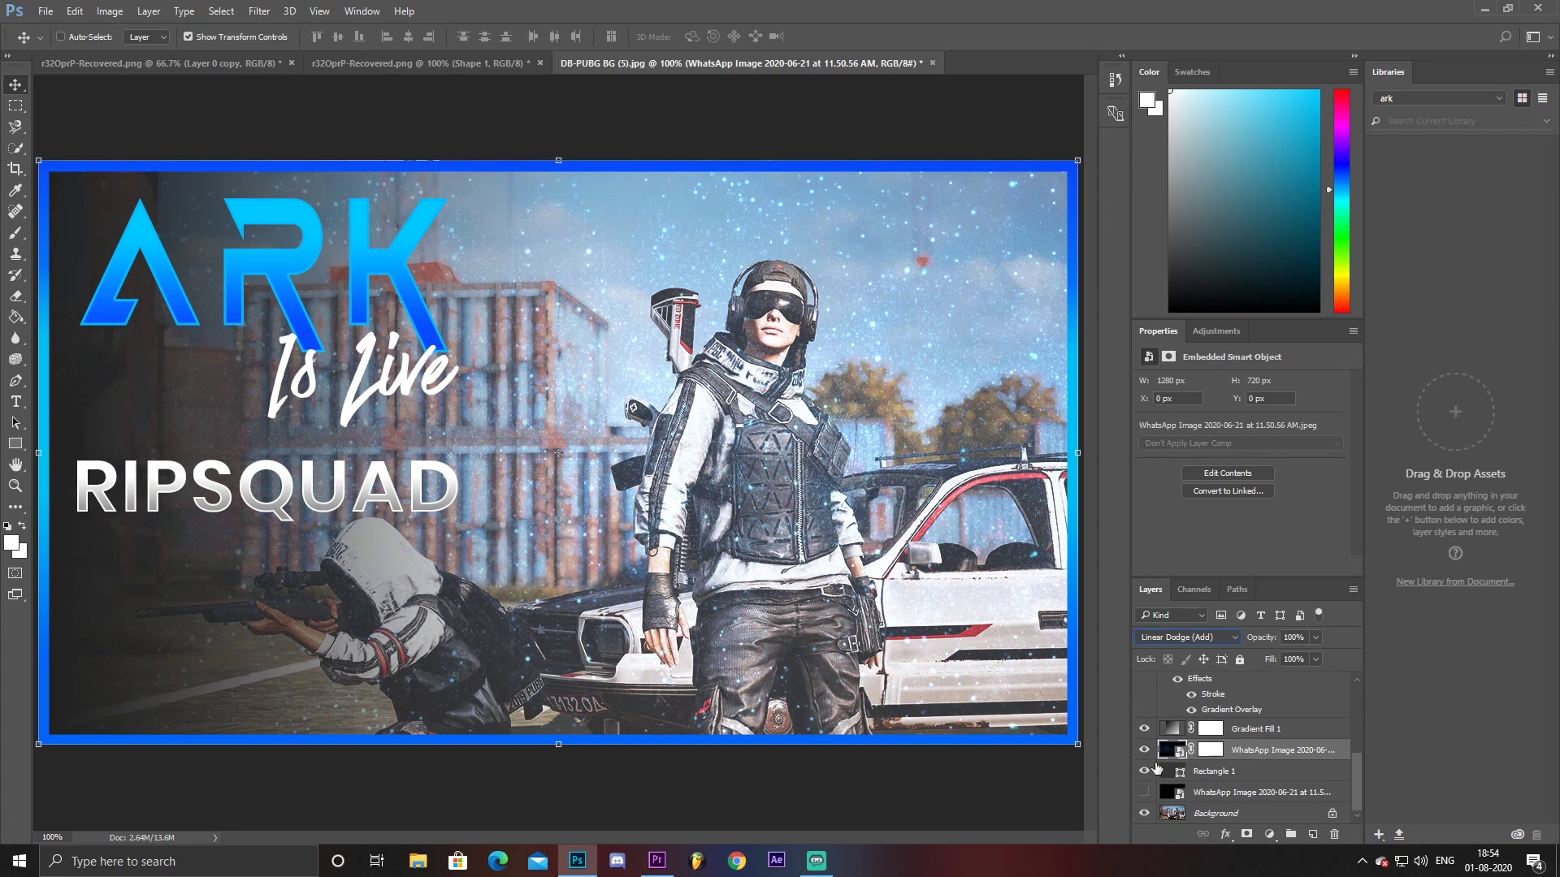
{"action": "mouse_move", "coordinate": [1269, 757]}
{"action": "left_mouse_down"}
{"action": "mouse_move", "coordinate": [1265, 729]}
{"action": "mouse_move", "coordinate": [1273, 767]}
{"action": "left_mouse_up"}
Save the thumbnail to the Desktop as PNG named 1stt, accepting the PNG options
{"action": "left_click", "coordinate": [45, 11]}
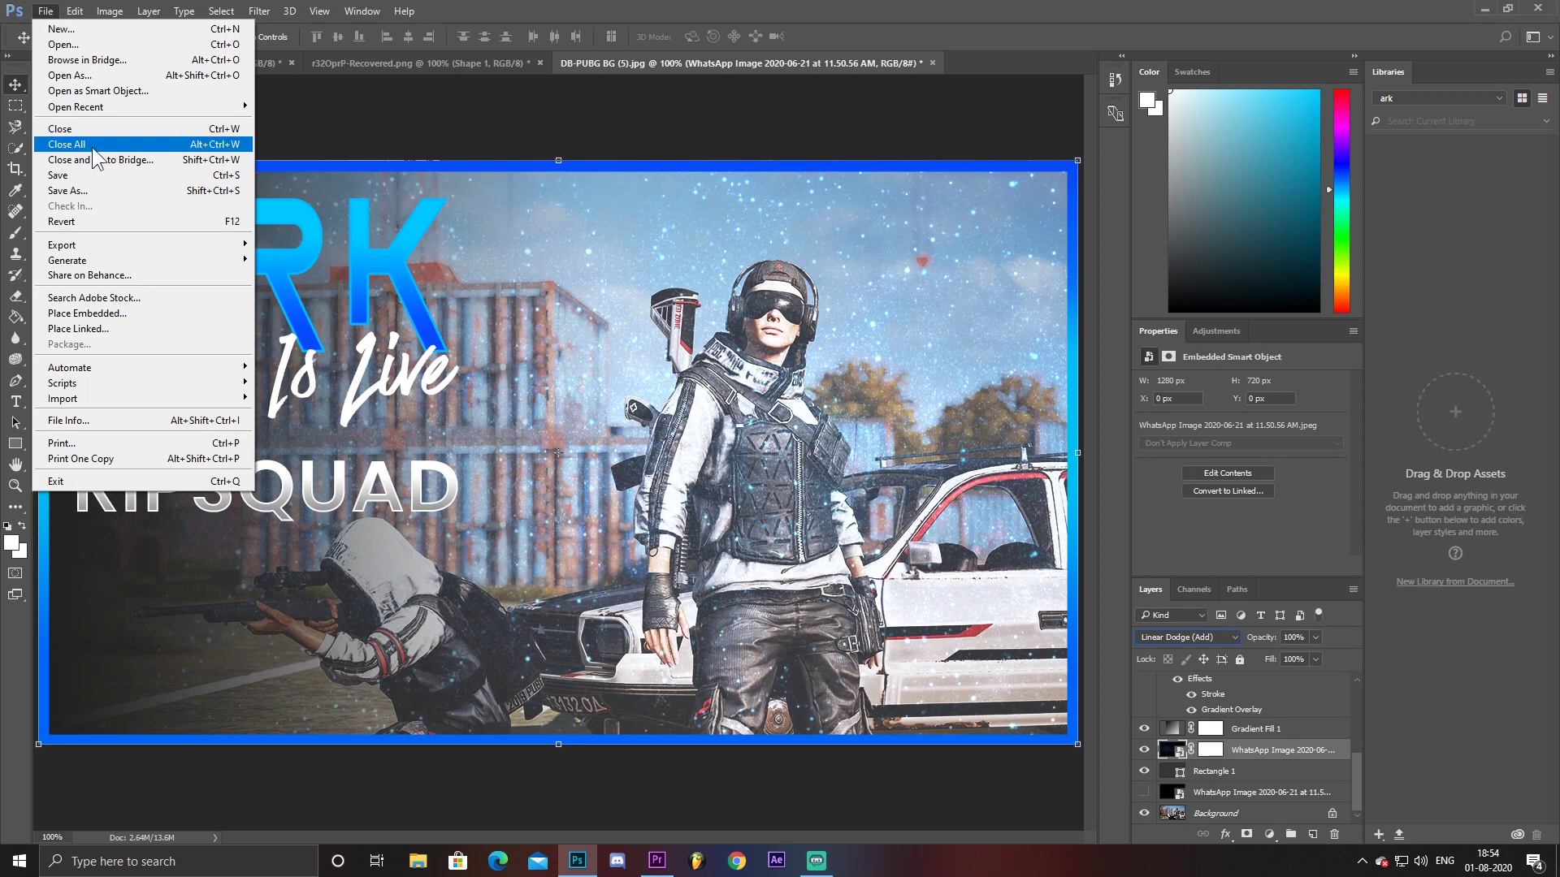
{"action": "left_click", "coordinate": [105, 189]}
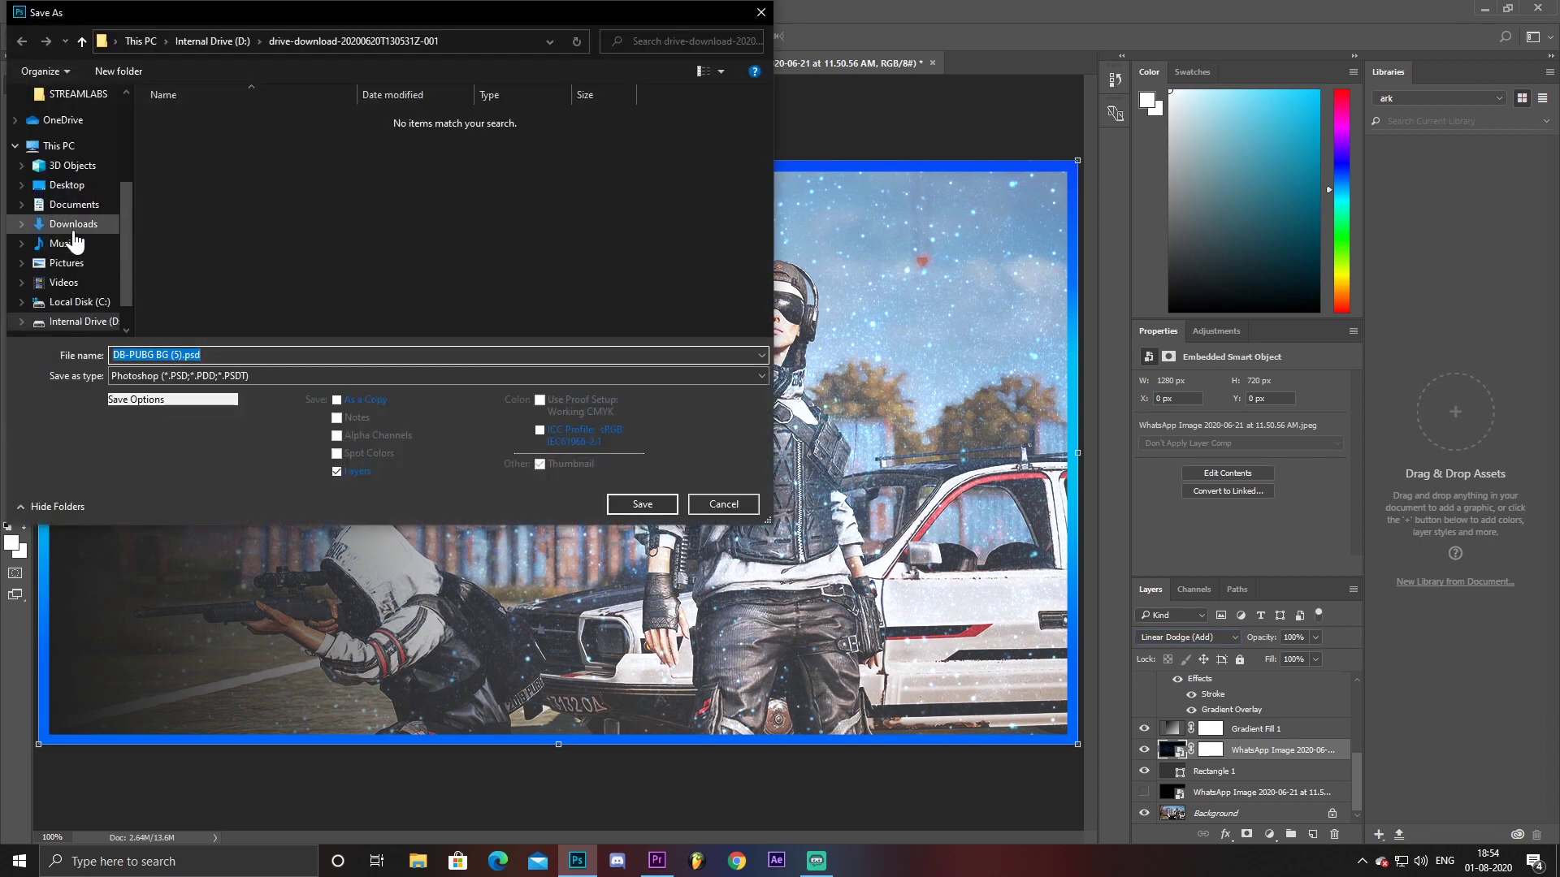
{"action": "left_click", "coordinate": [72, 187]}
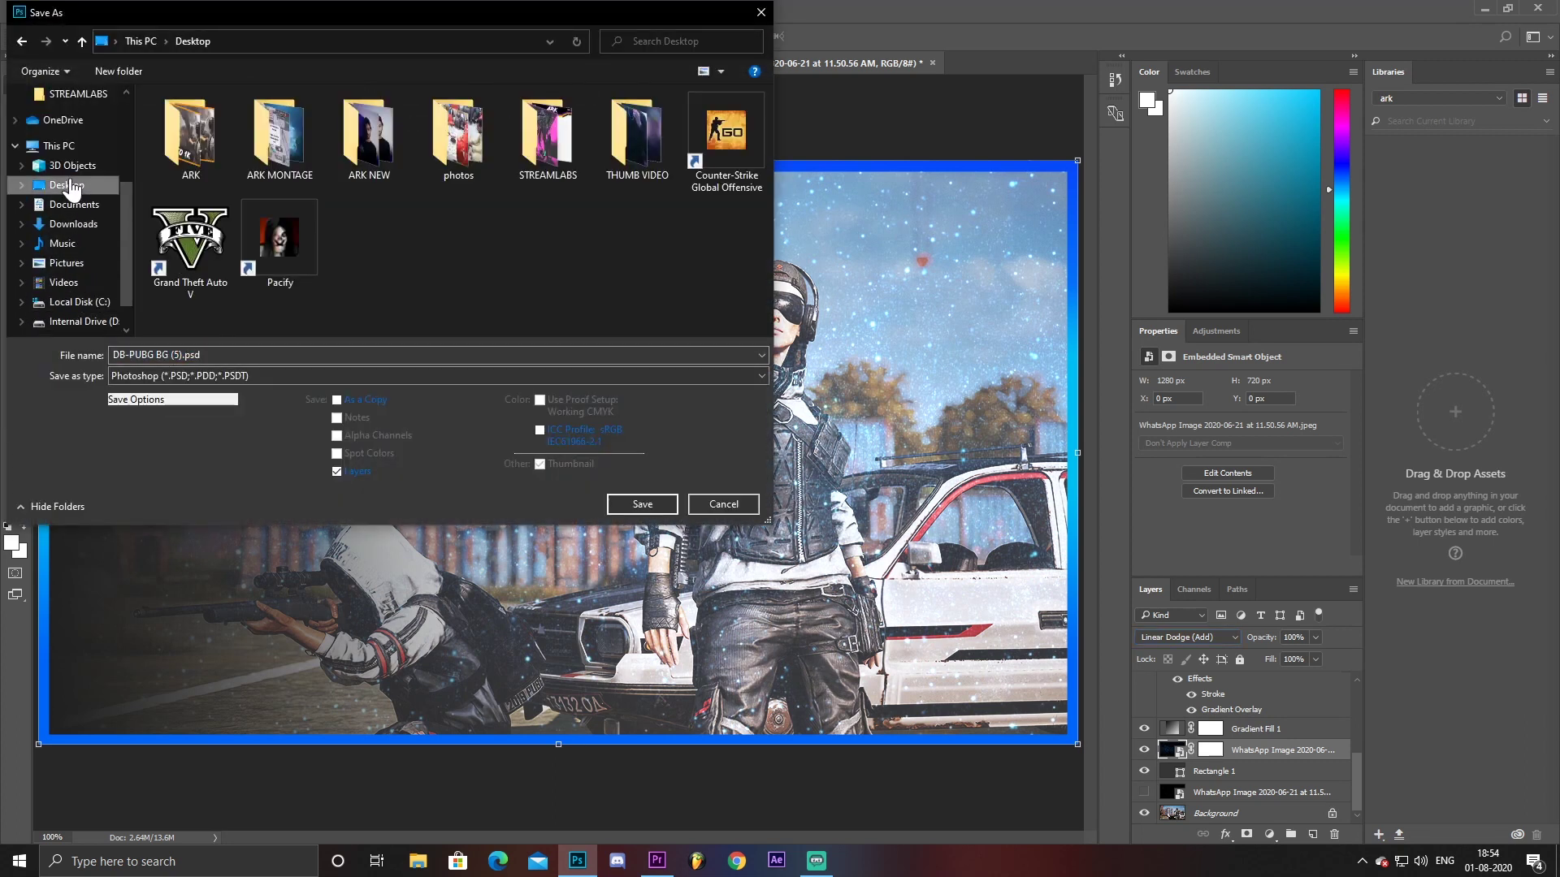
{"action": "left_click", "coordinate": [193, 377]}
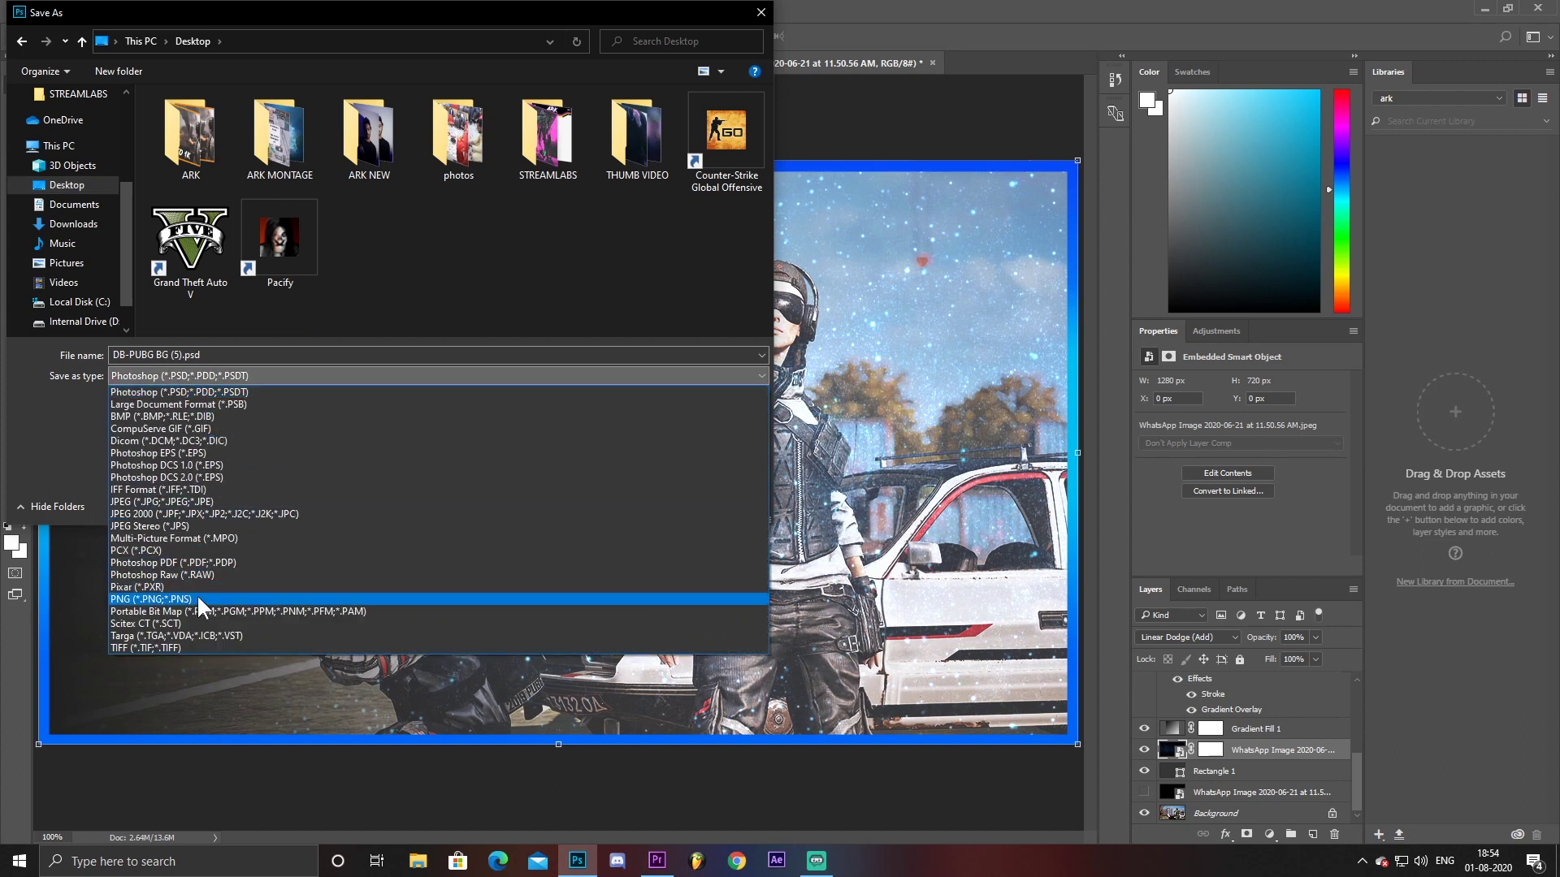
{"action": "left_click", "coordinate": [201, 599]}
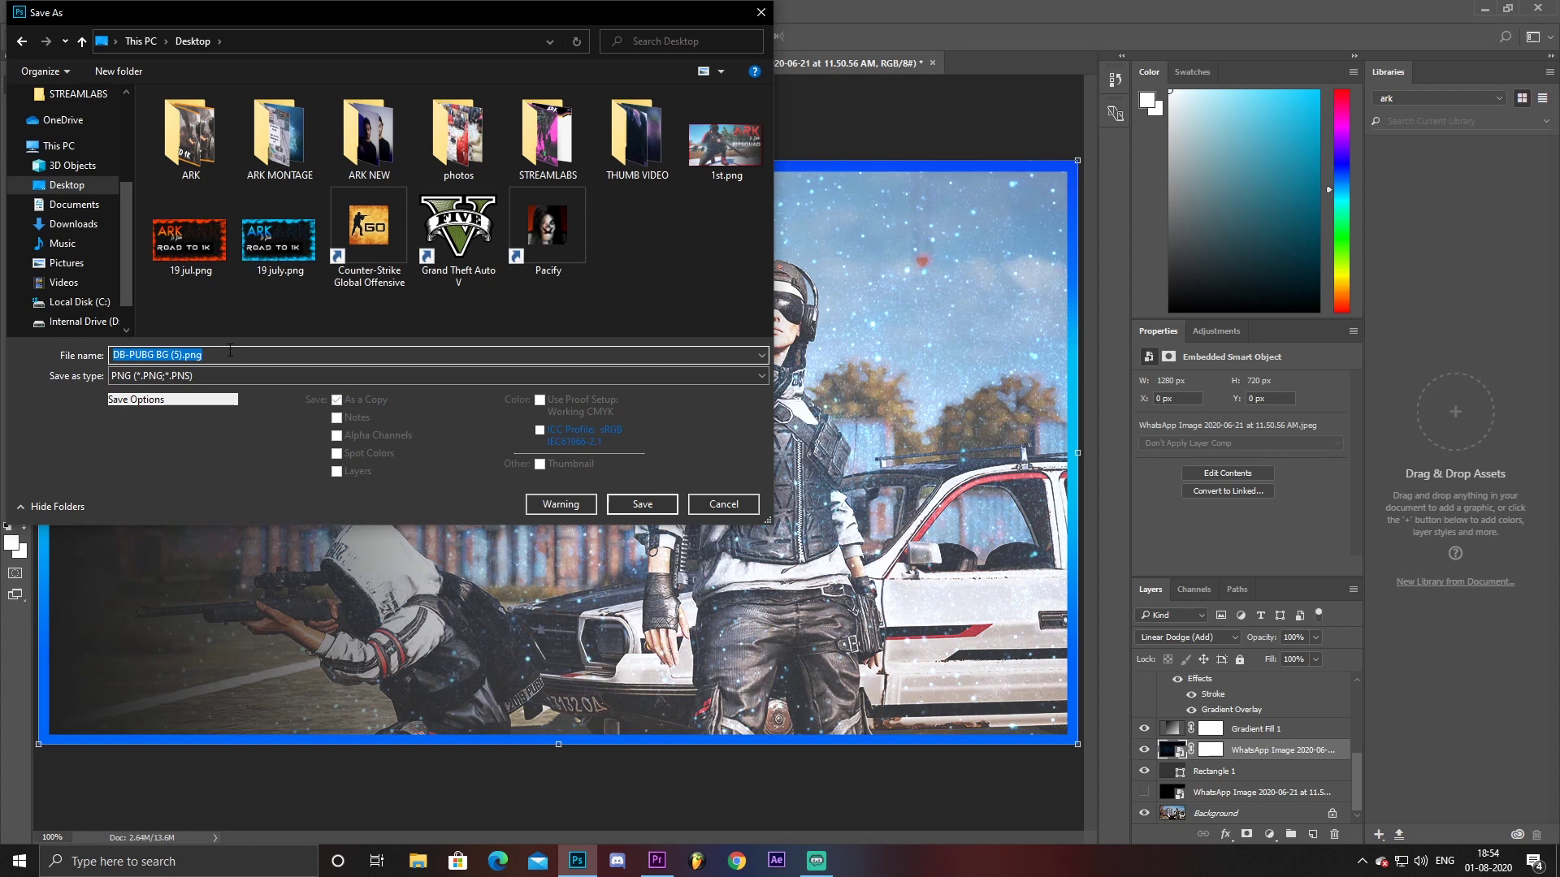
{"action": "type", "text": "1st"}
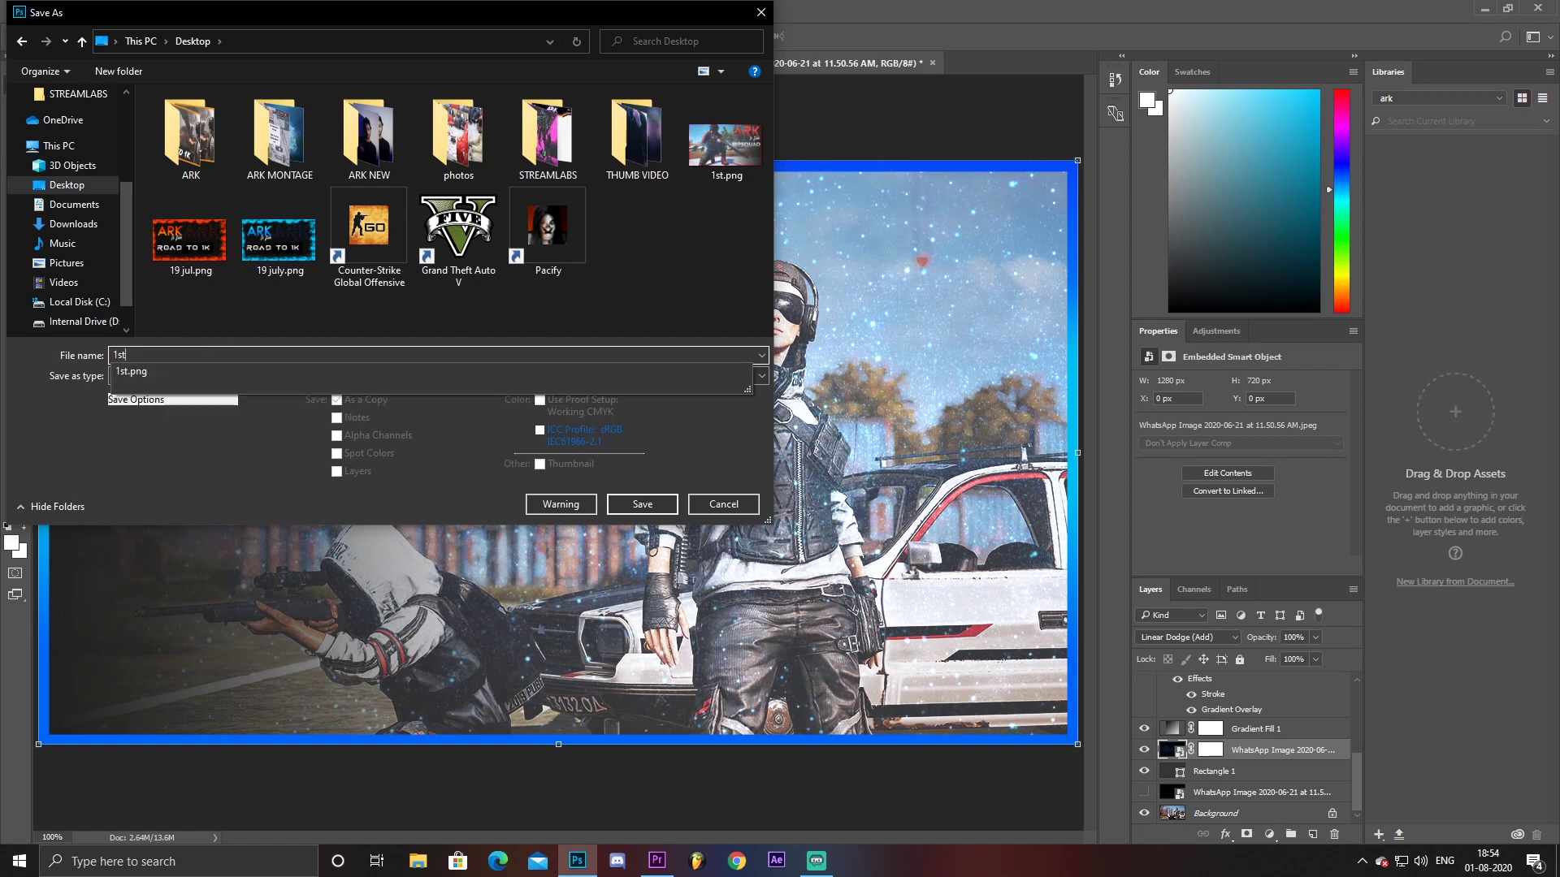
{"action": "type", "text": "t"}
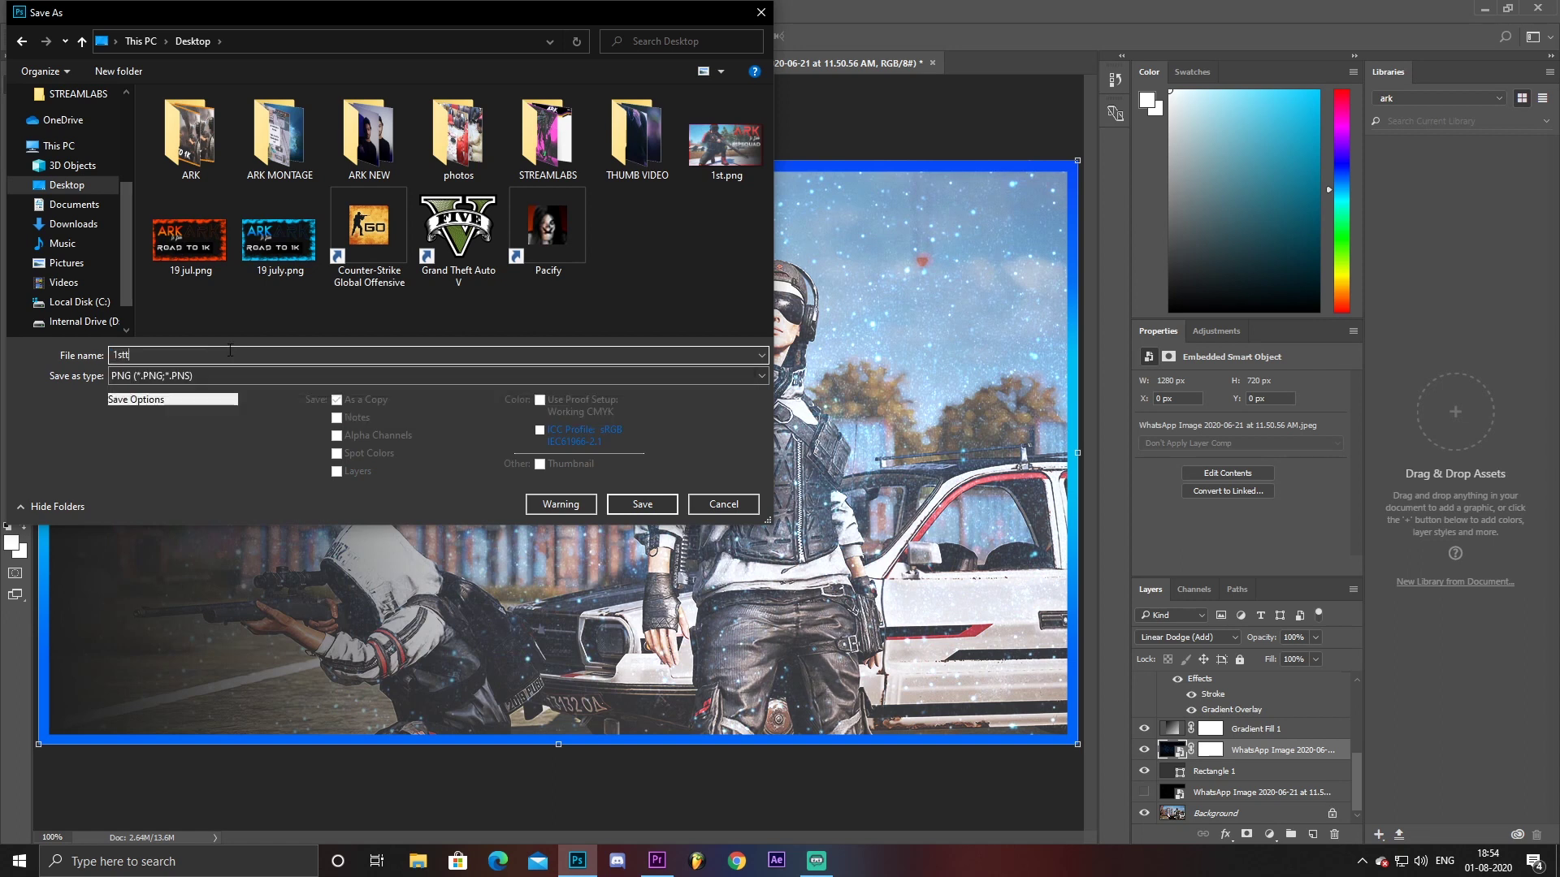
{"action": "left_click", "coordinate": [661, 504]}
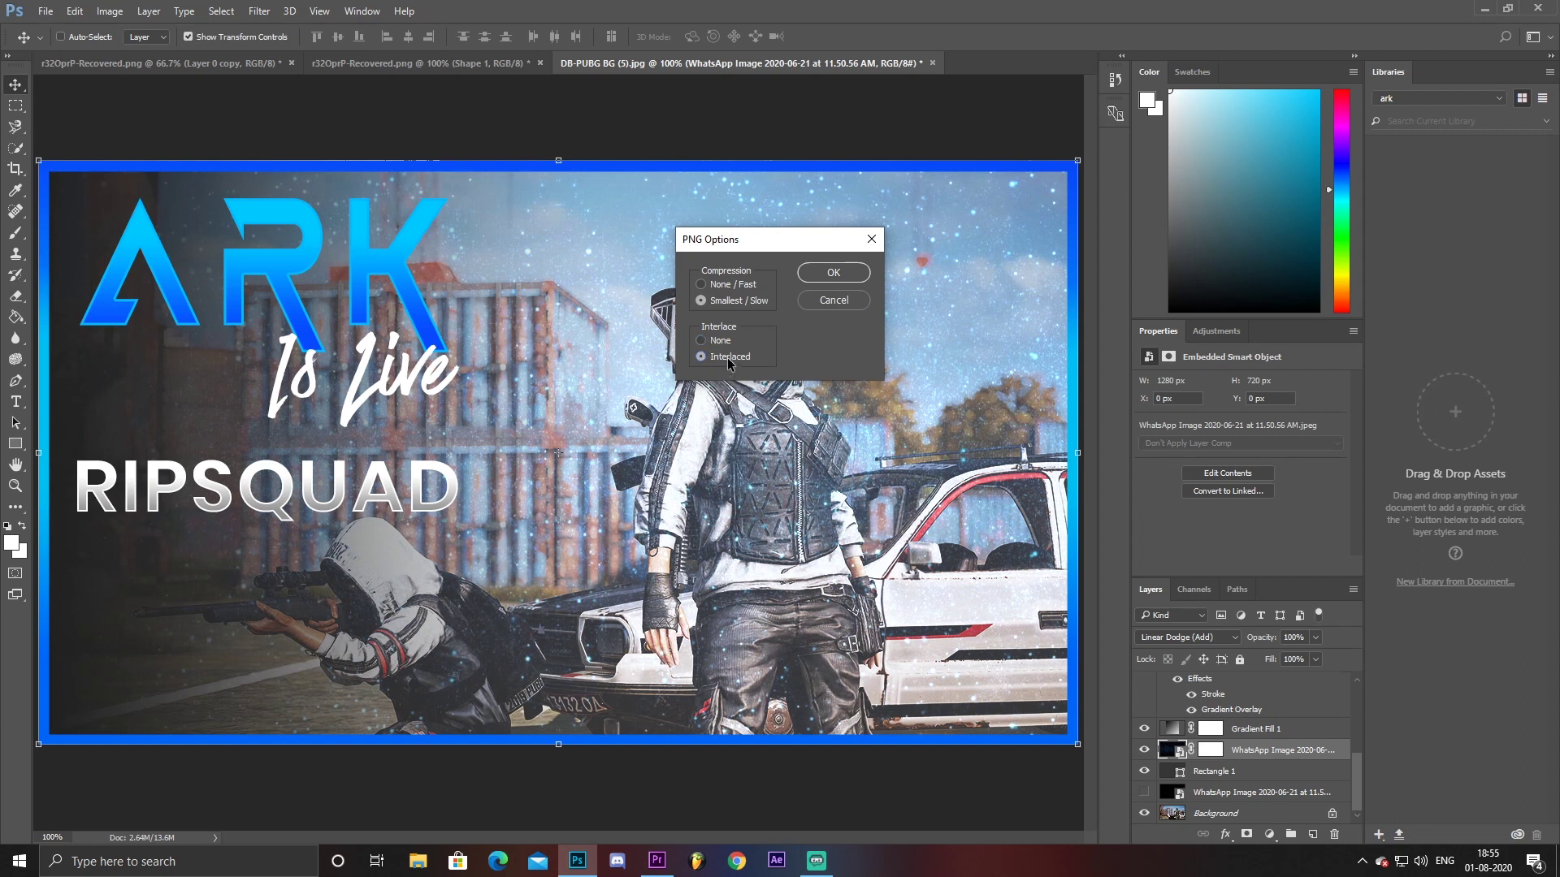
{"action": "left_click", "coordinate": [815, 275]}
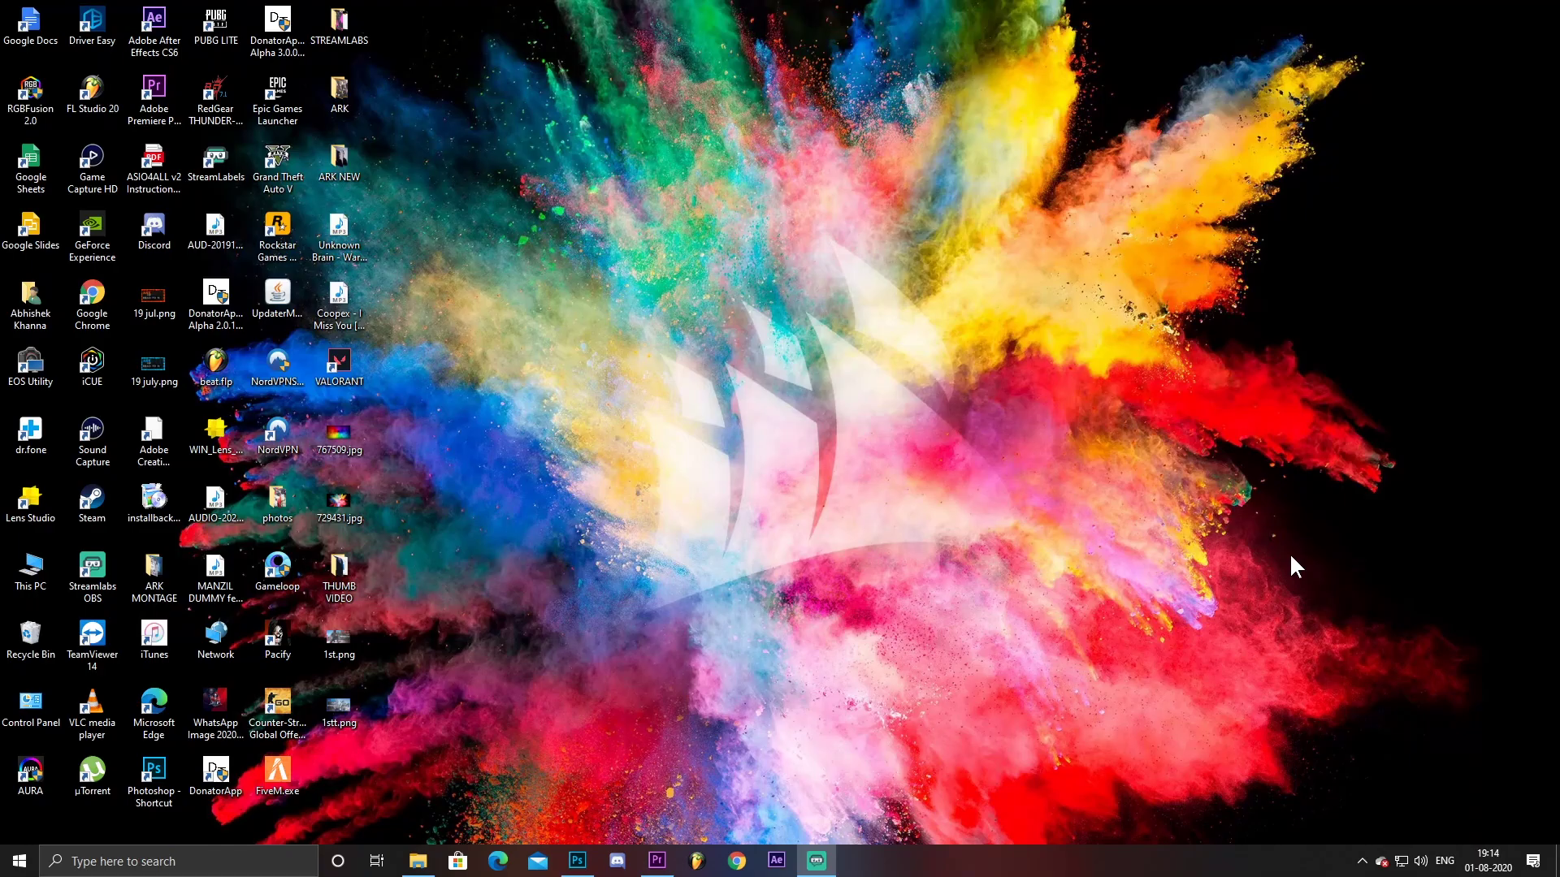
{"action": "left_click_drag", "start_coordinate": [340, 712], "coordinate": [338, 703]}
{"action": "right_click", "coordinate": [338, 703]}
{"action": "left_click", "coordinate": [412, 695]}
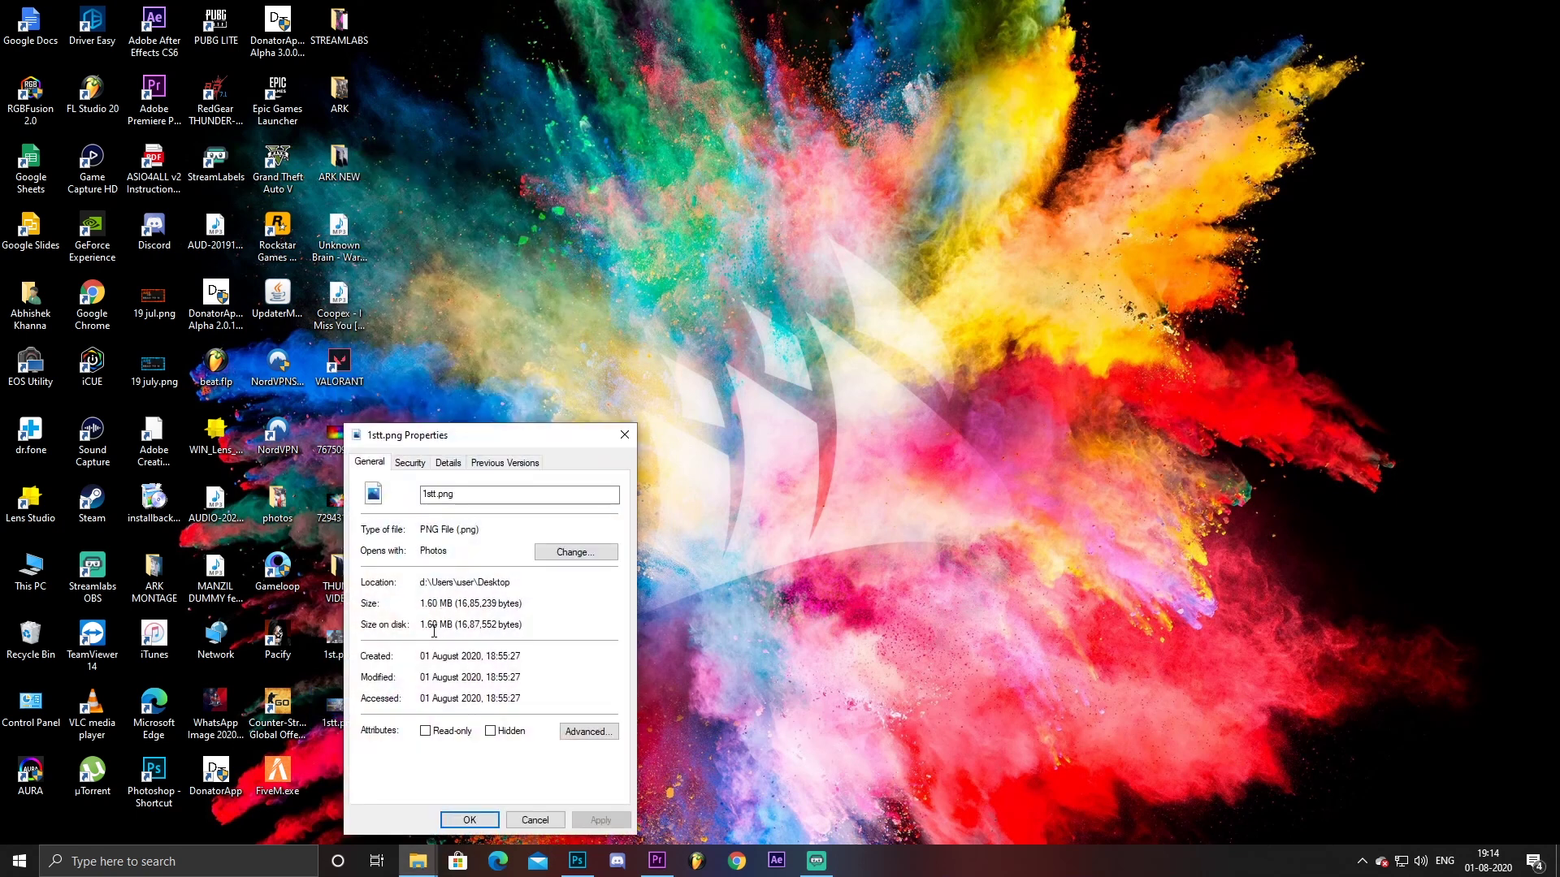
{"action": "left_click", "coordinate": [486, 819]}
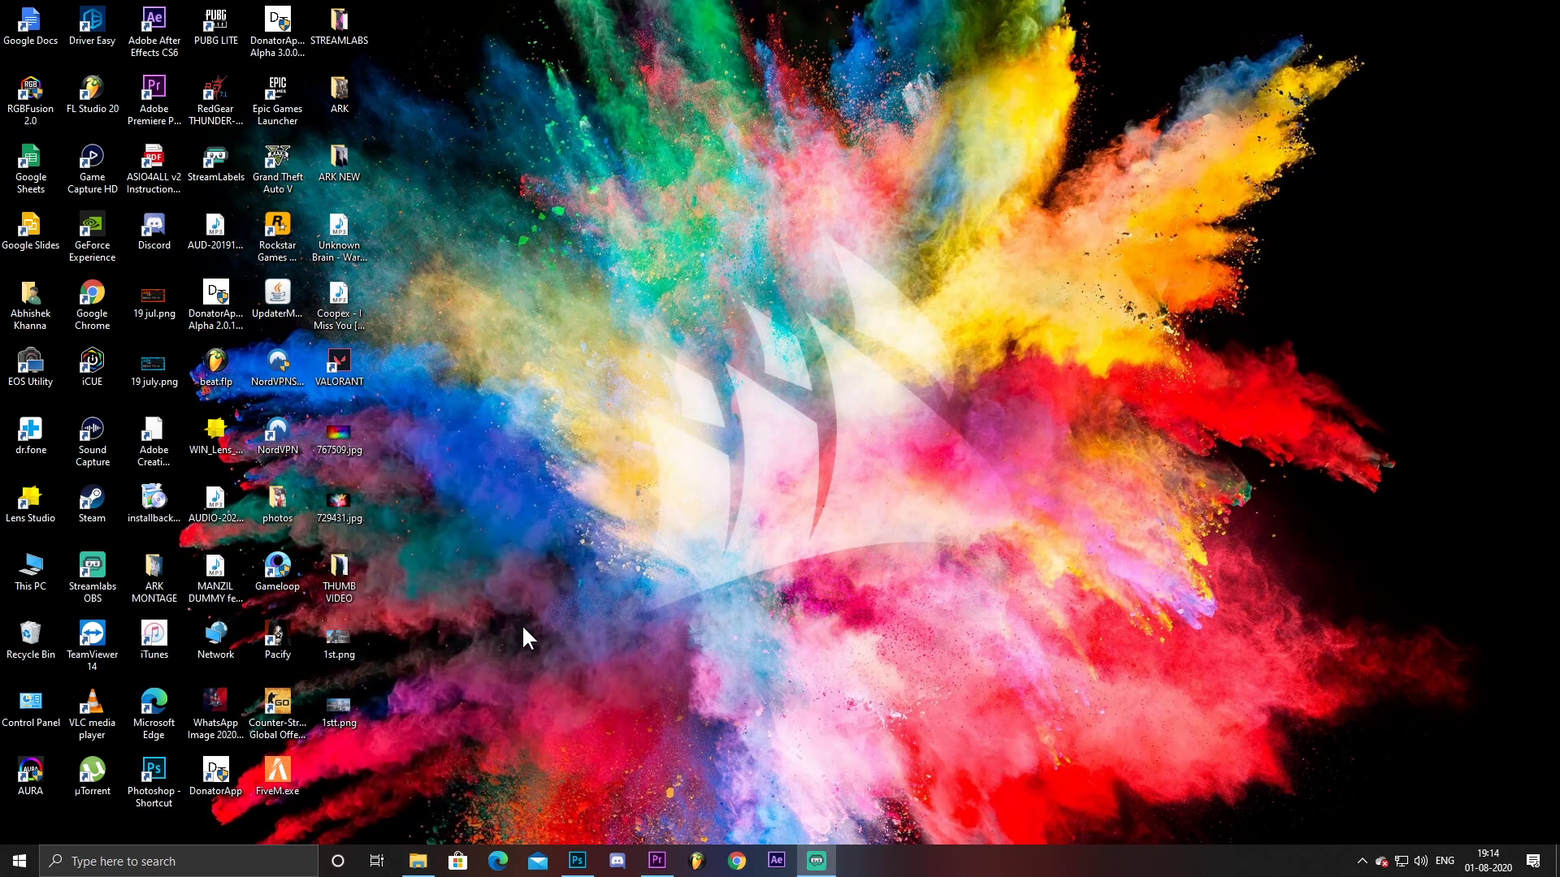
{"action": "double_click", "coordinate": [356, 715]}
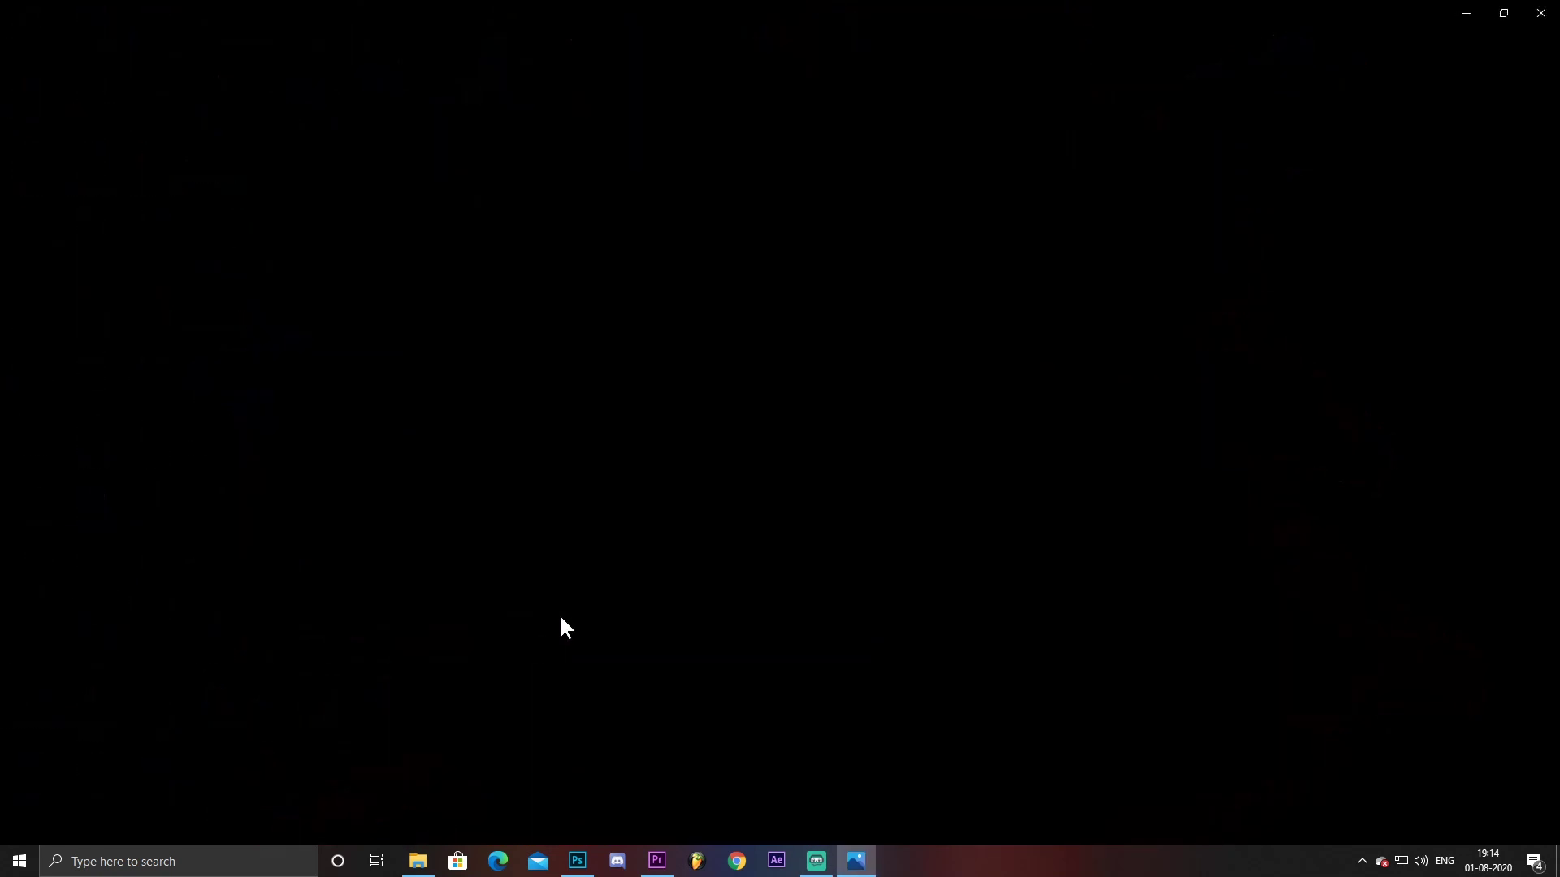
{"action": "scroll", "coordinate": [505, 572], "scroll_direction": "up", "scroll_amount": 1}
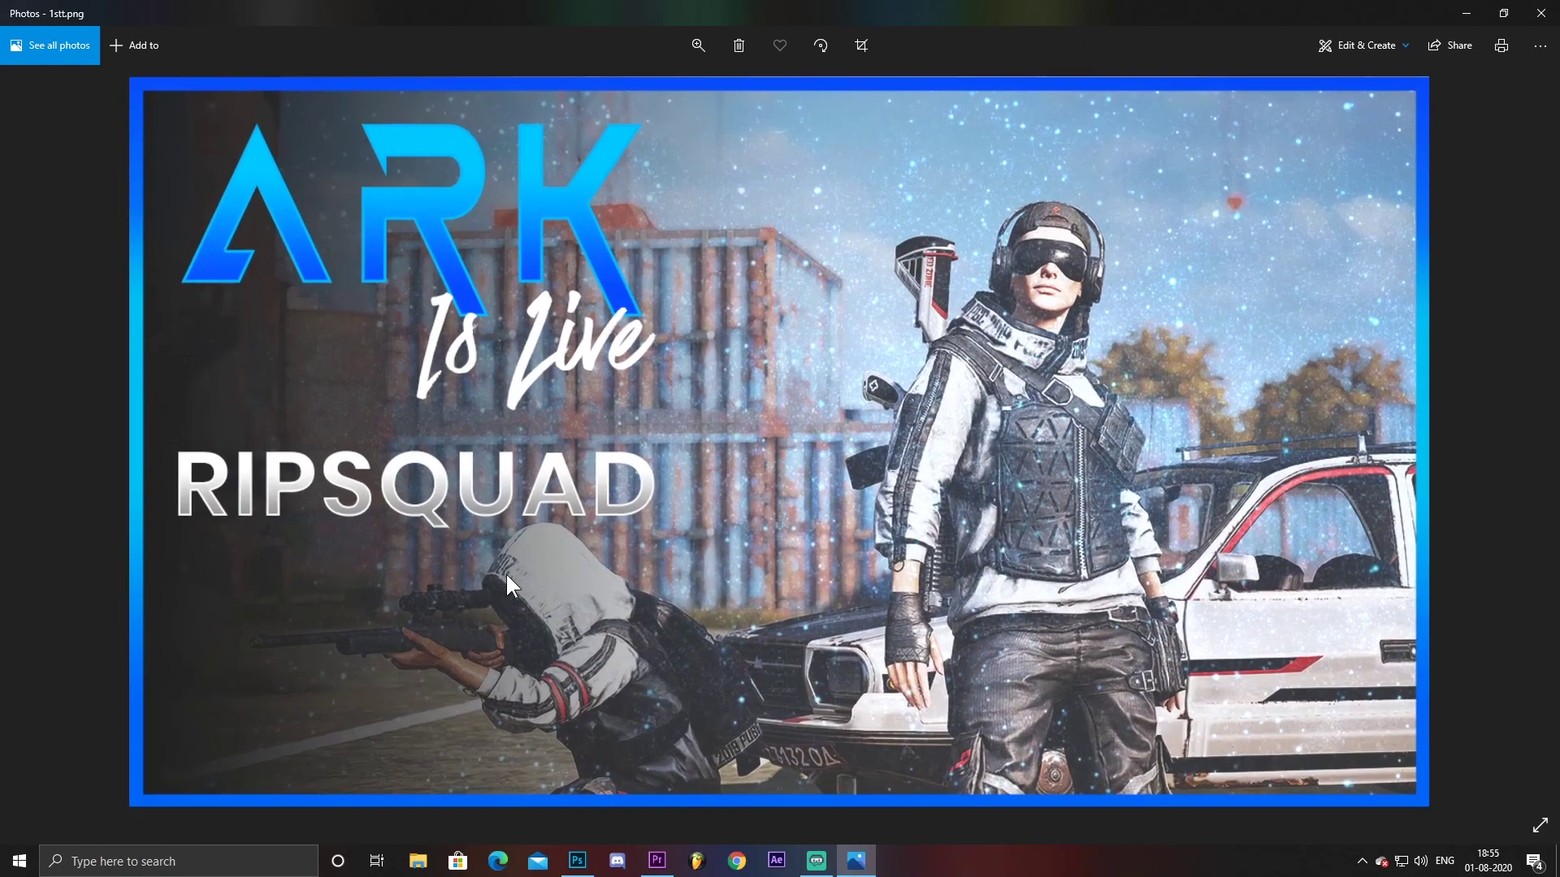
{"action": "scroll", "coordinate": [505, 572], "scroll_direction": "up", "scroll_amount": 2}
{"action": "scroll", "coordinate": [505, 573], "scroll_direction": "up", "scroll_amount": 2}
{"action": "left_click_drag", "start_coordinate": [505, 573], "coordinate": [1029, 526]}
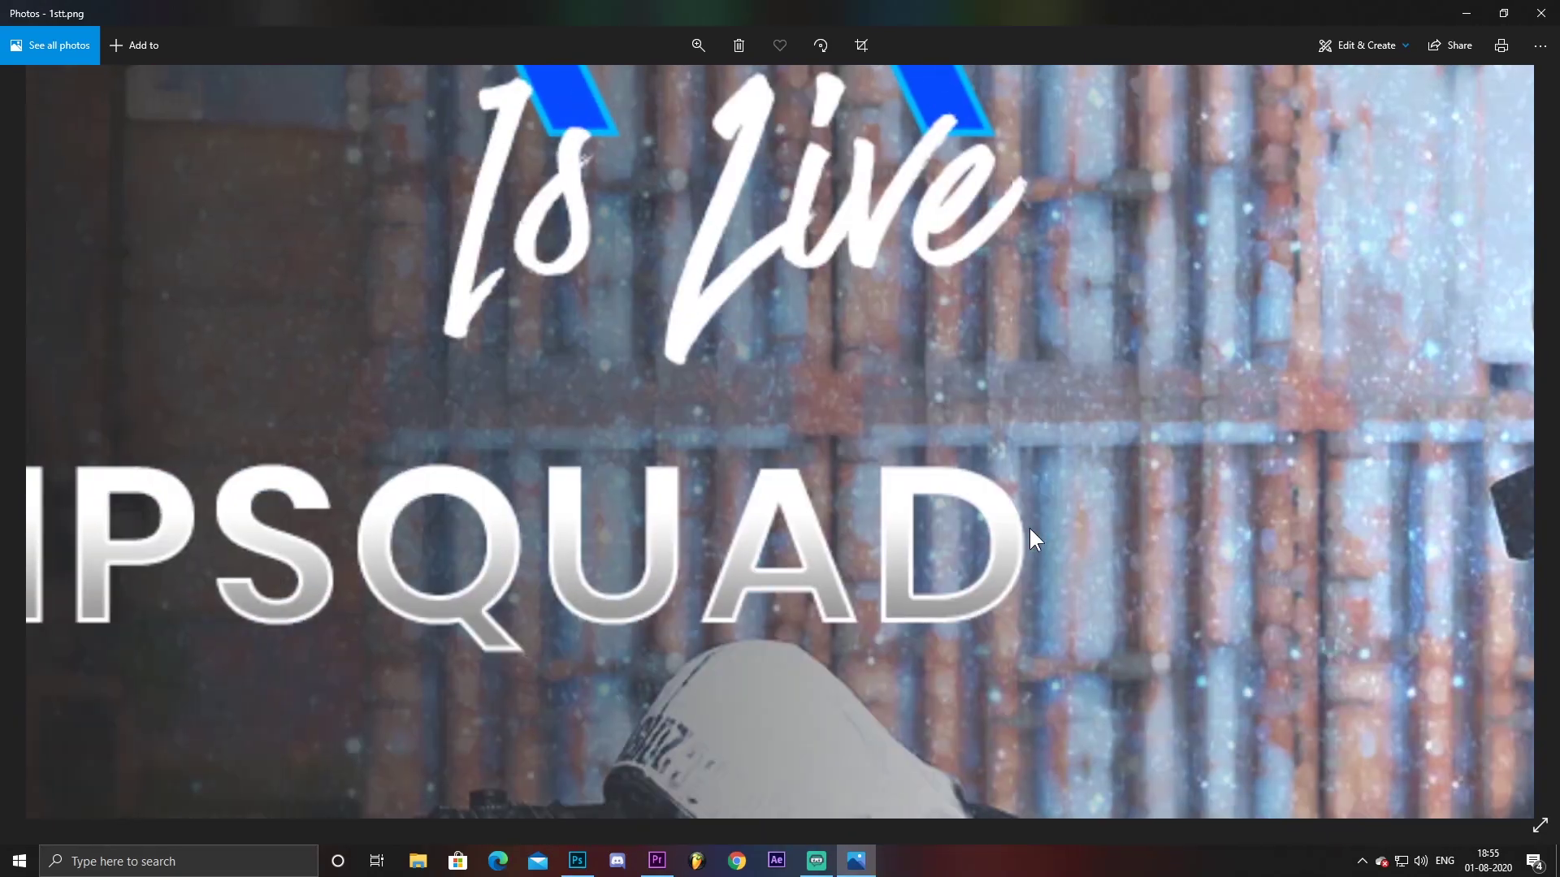
{"action": "scroll", "coordinate": [1028, 526], "scroll_direction": "down", "scroll_amount": 2}
{"action": "scroll", "coordinate": [1028, 526], "scroll_direction": "down", "scroll_amount": 2}
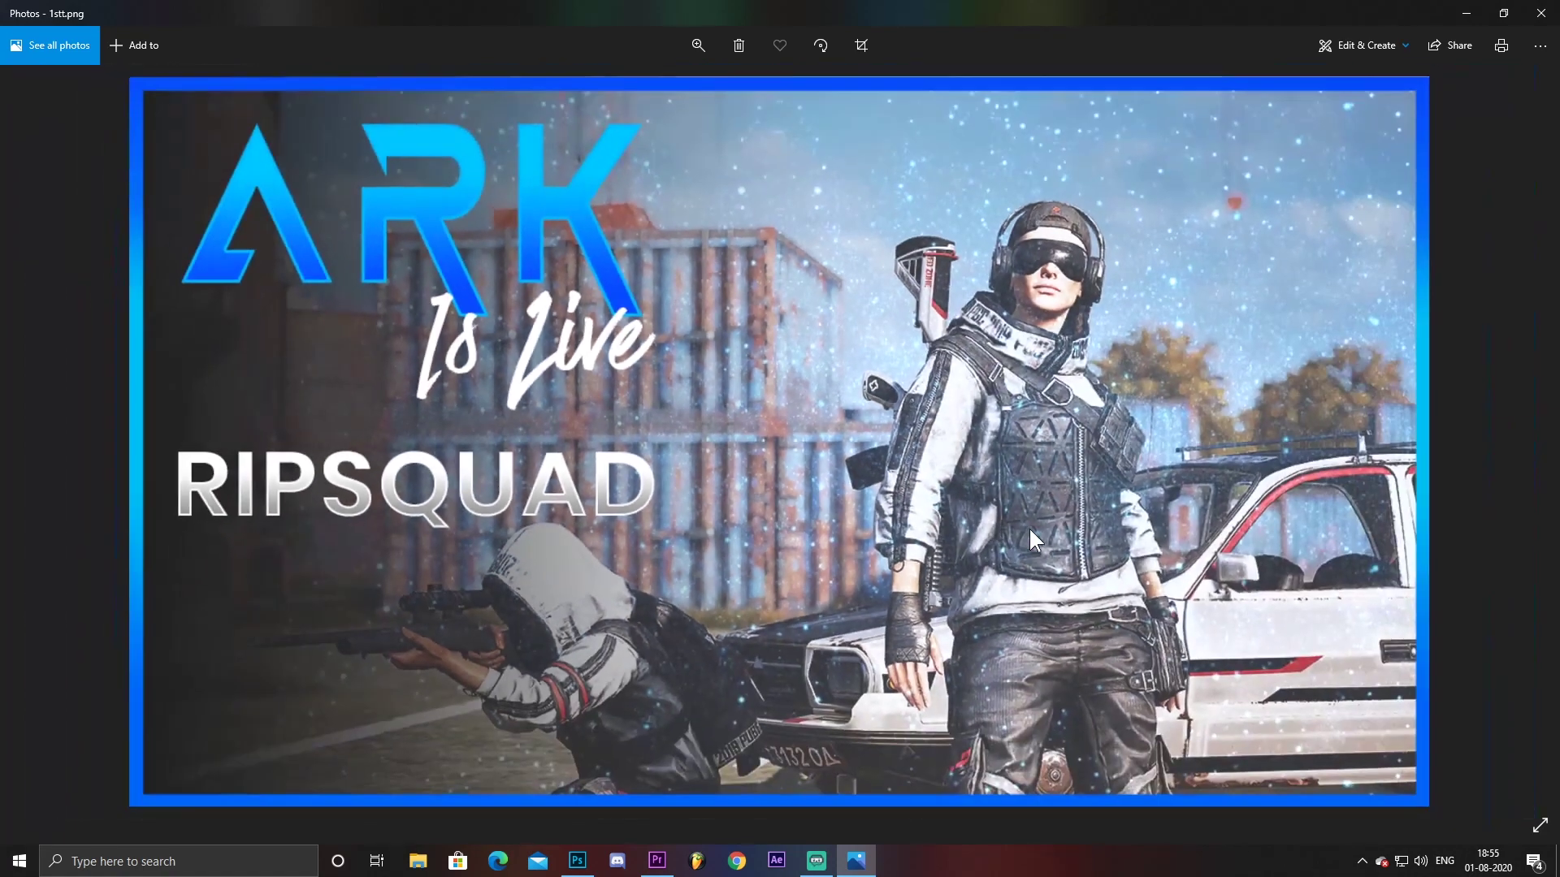
{"action": "scroll", "coordinate": [1029, 526], "scroll_direction": "down", "scroll_amount": 1}
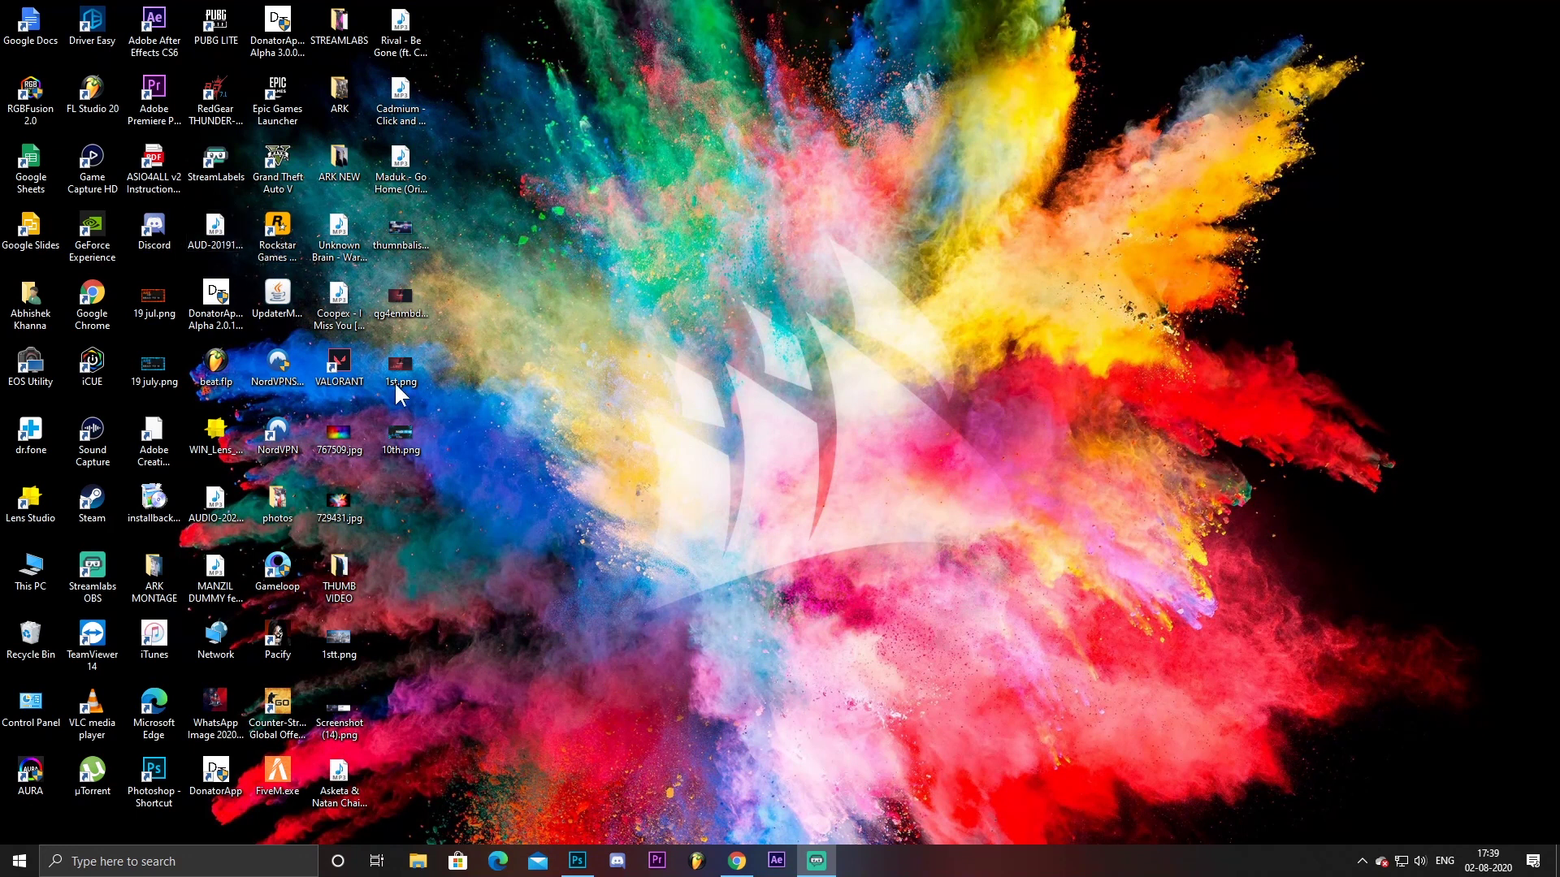
Open 10th.png from the desktop in the Photos app
{"action": "double_click", "coordinate": [401, 439]}
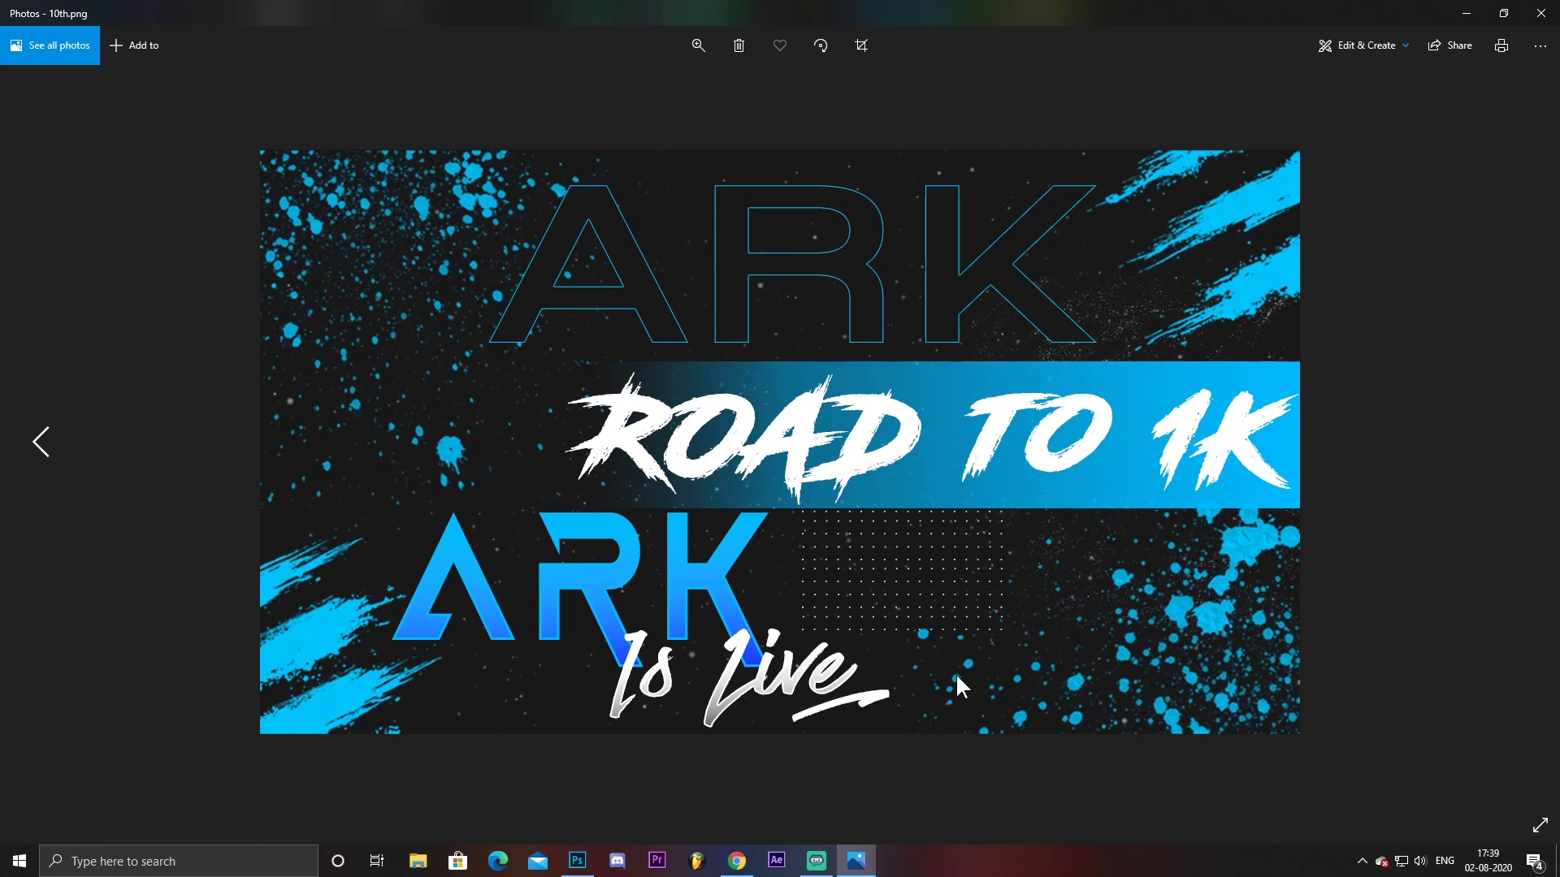
Create a new 1280×720 px document in Photoshop
{"action": "left_click", "coordinate": [578, 861]}
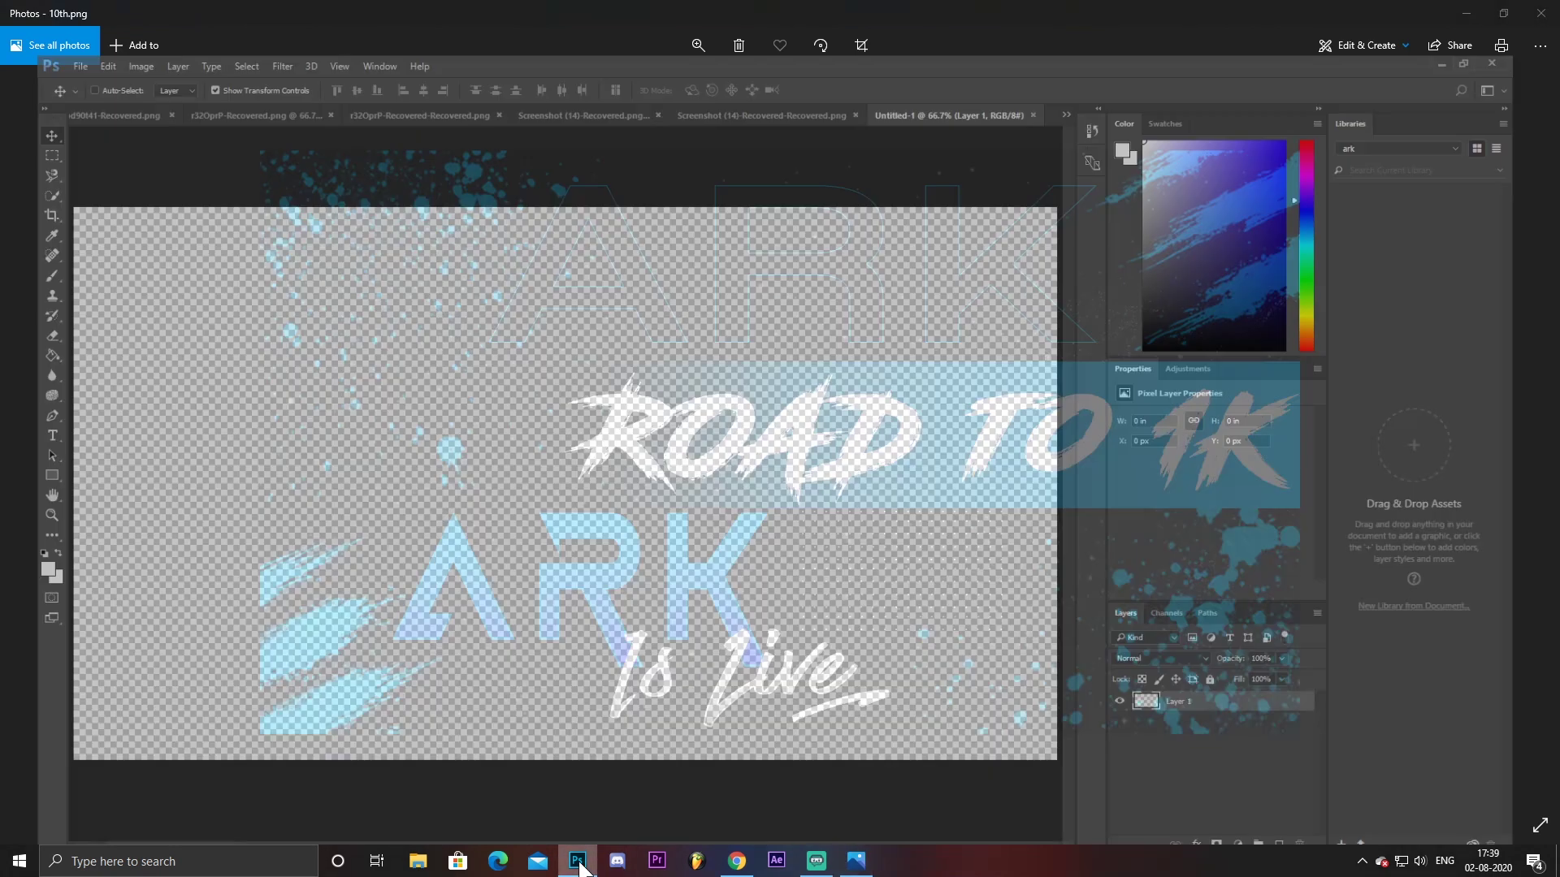
{"action": "left_click", "coordinate": [46, 11]}
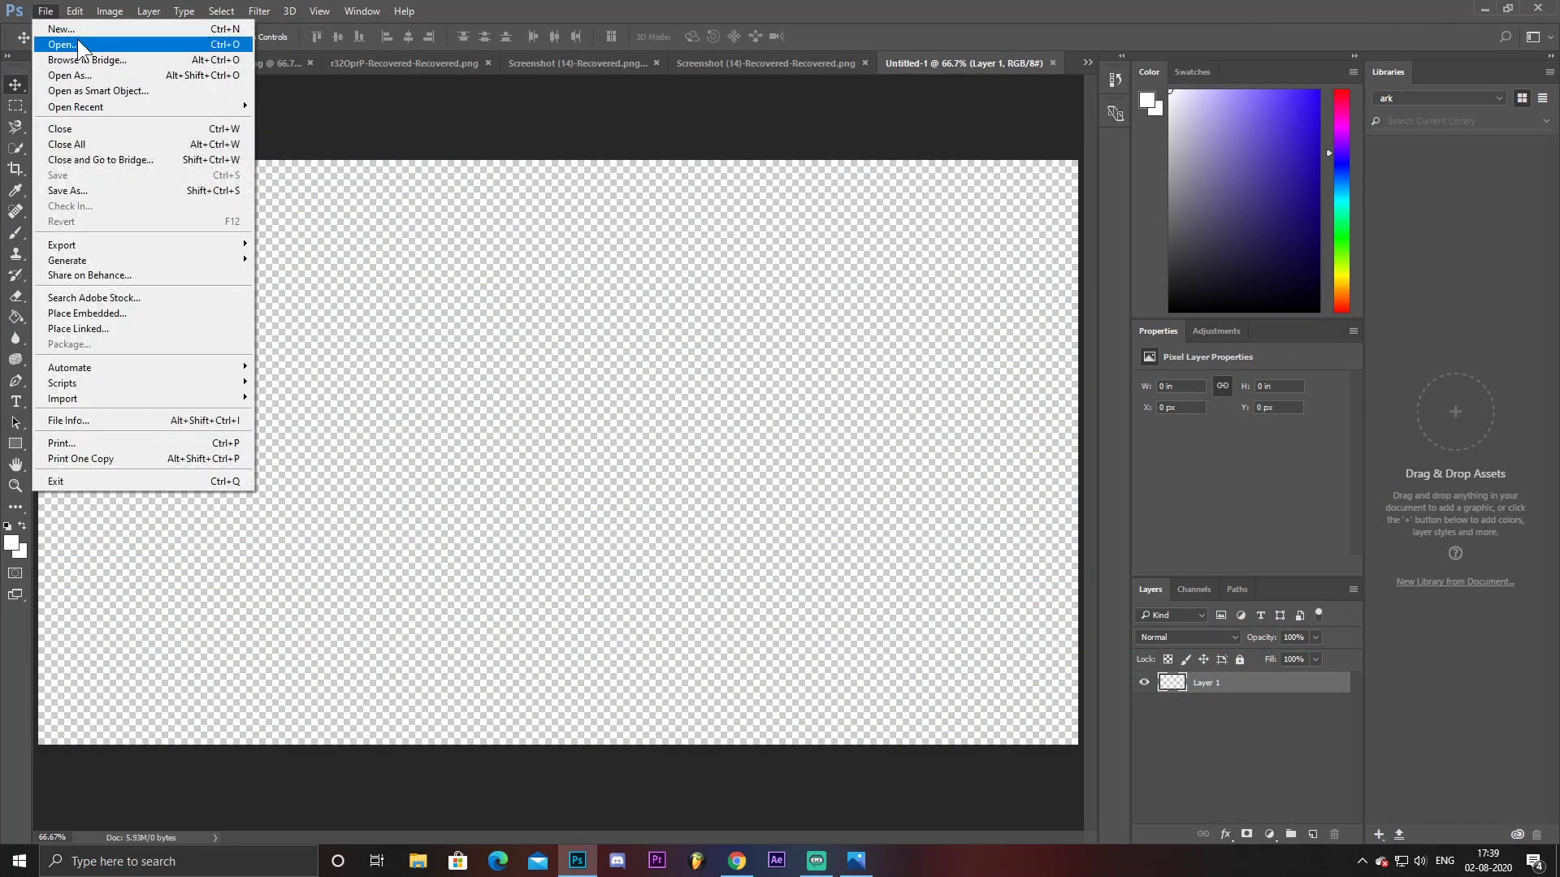
{"action": "left_click", "coordinate": [72, 31]}
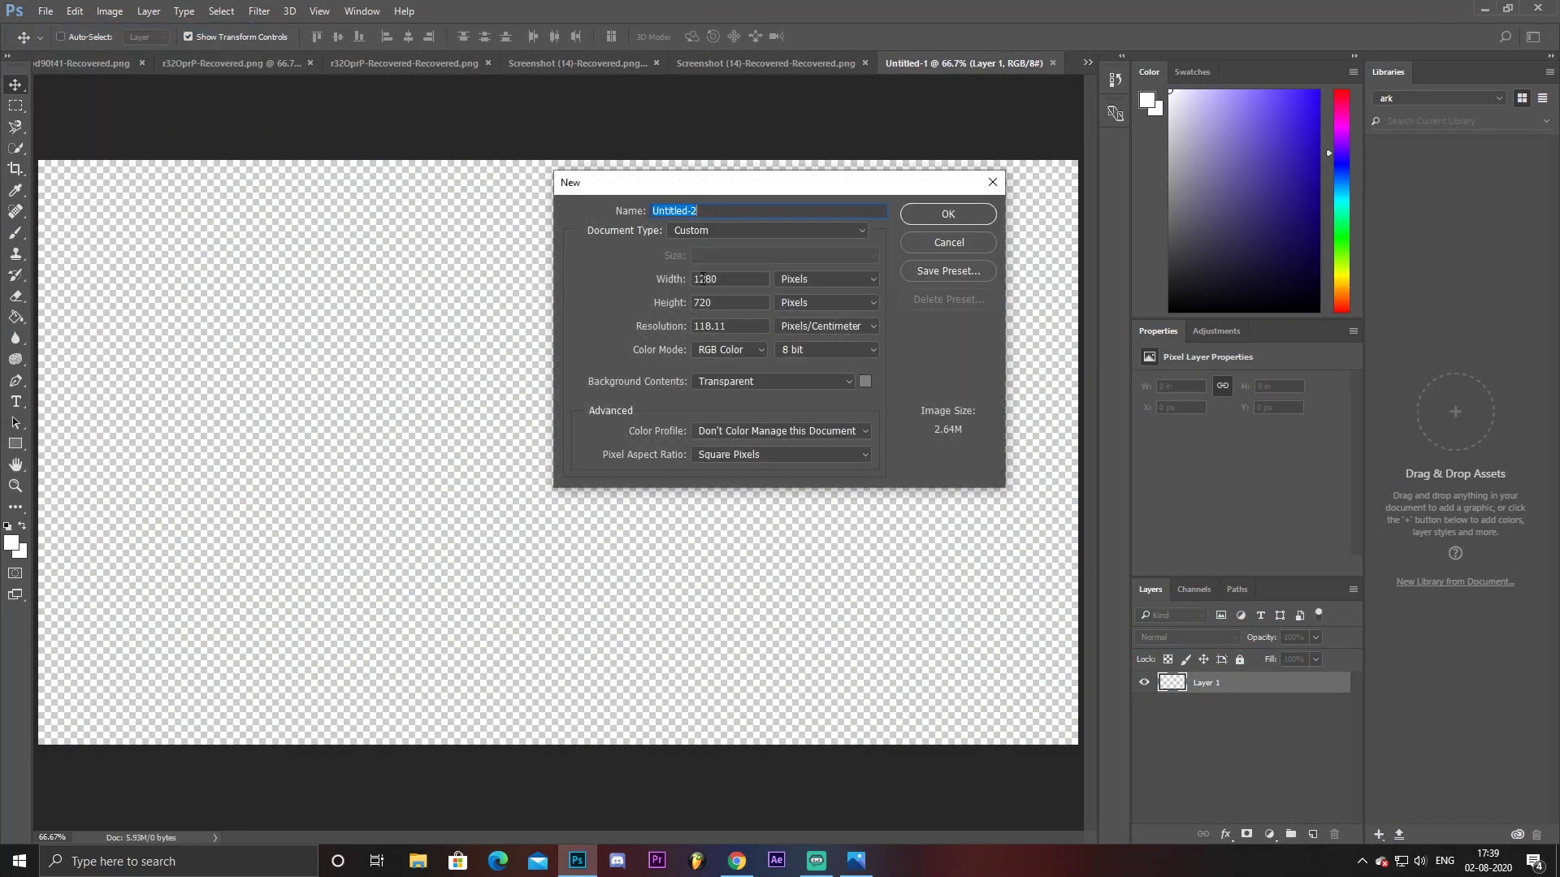
{"action": "mouse_move", "coordinate": [723, 286]}
{"action": "left_mouse_down"}
{"action": "mouse_move", "coordinate": [690, 286]}
{"action": "mouse_move", "coordinate": [674, 310]}
{"action": "left_mouse_up"}
{"action": "left_click", "coordinate": [952, 213]}
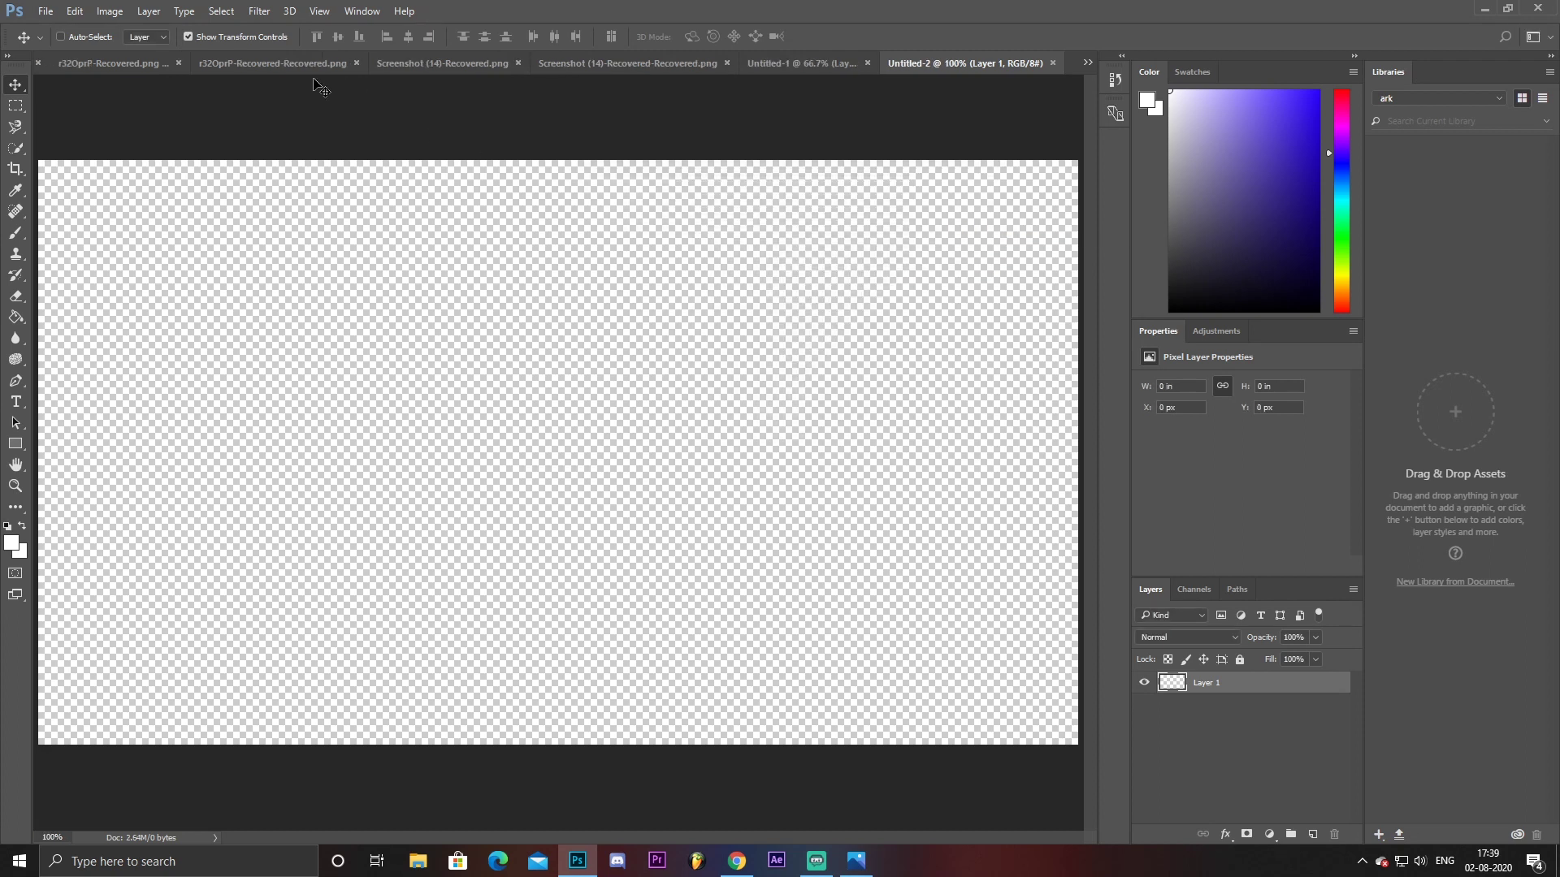
Fill the canvas with near-black using the Paint Bucket, then check the 10th.png reference
{"action": "left_click", "coordinate": [15, 323]}
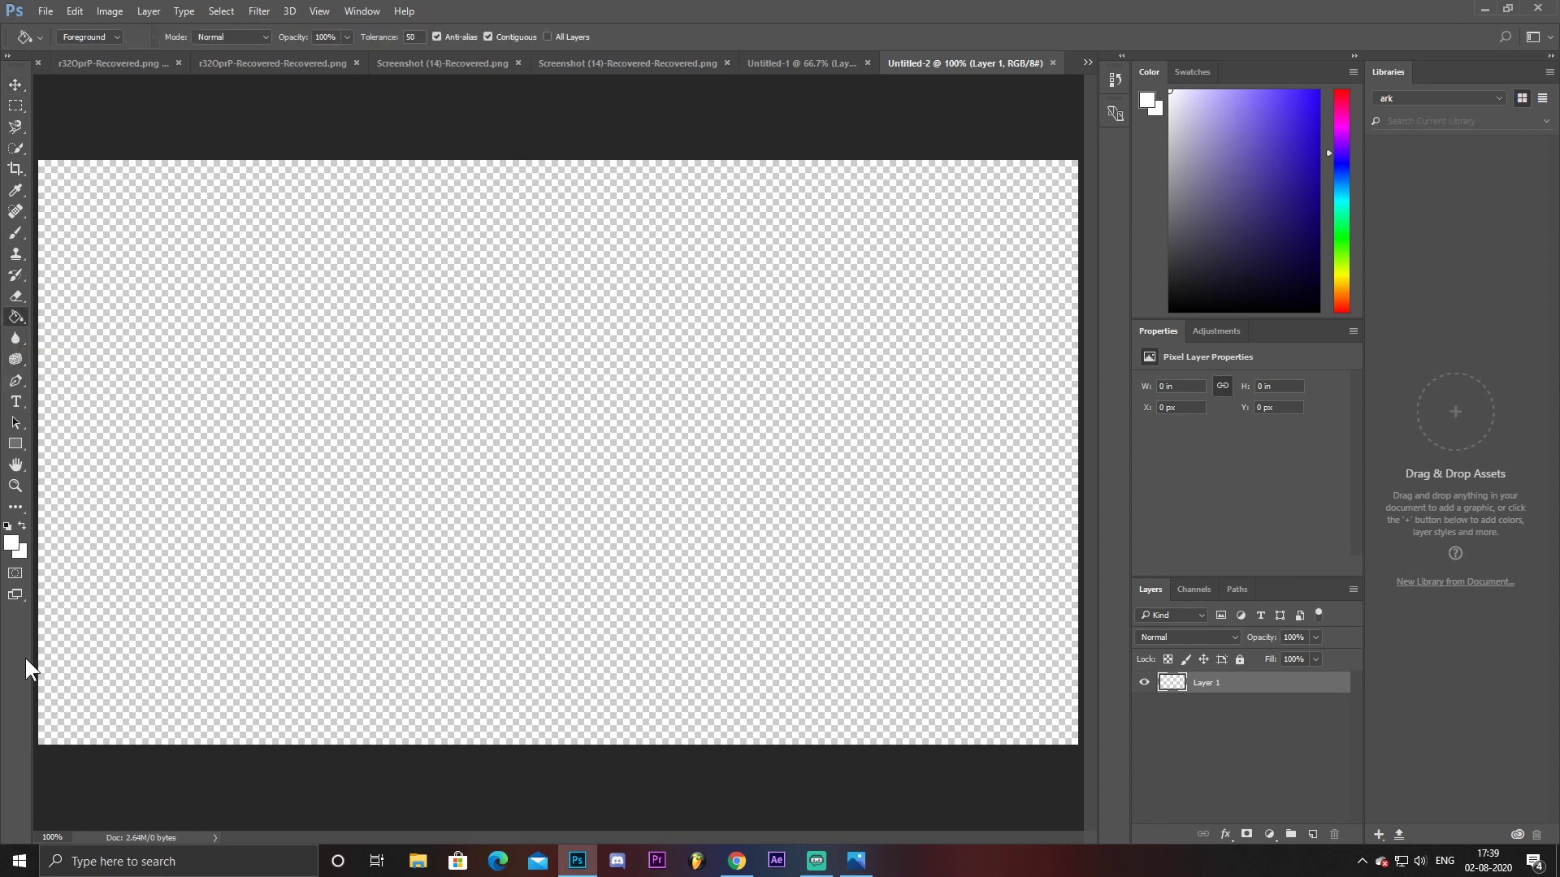
{"action": "left_click_drag", "start_coordinate": [1251, 247], "coordinate": [1127, 286]}
{"action": "left_click", "coordinate": [502, 388]}
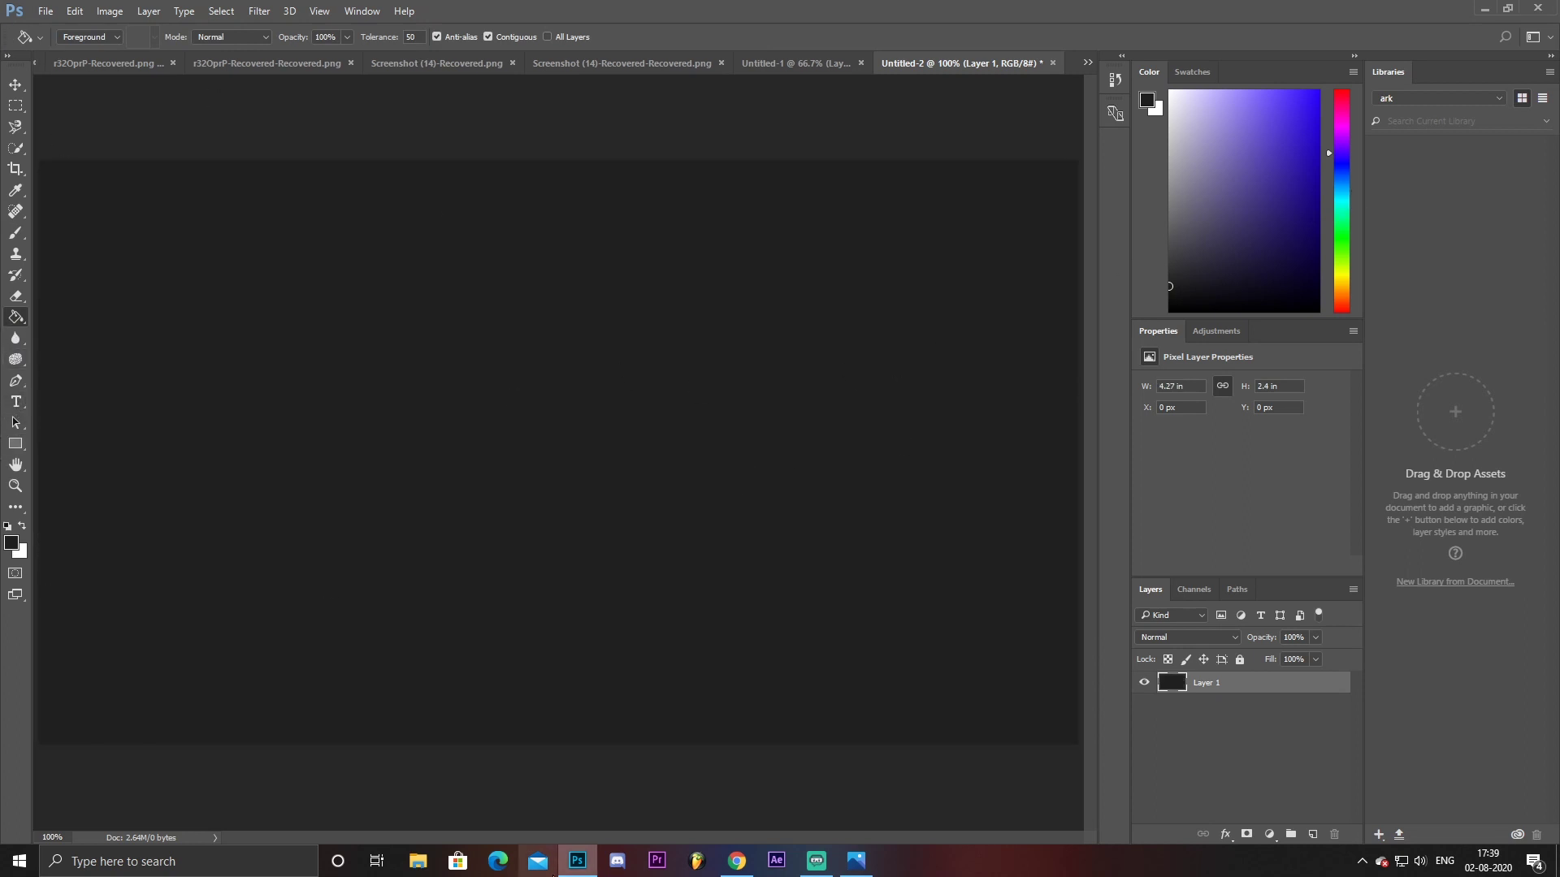
{"action": "left_click", "coordinate": [855, 862]}
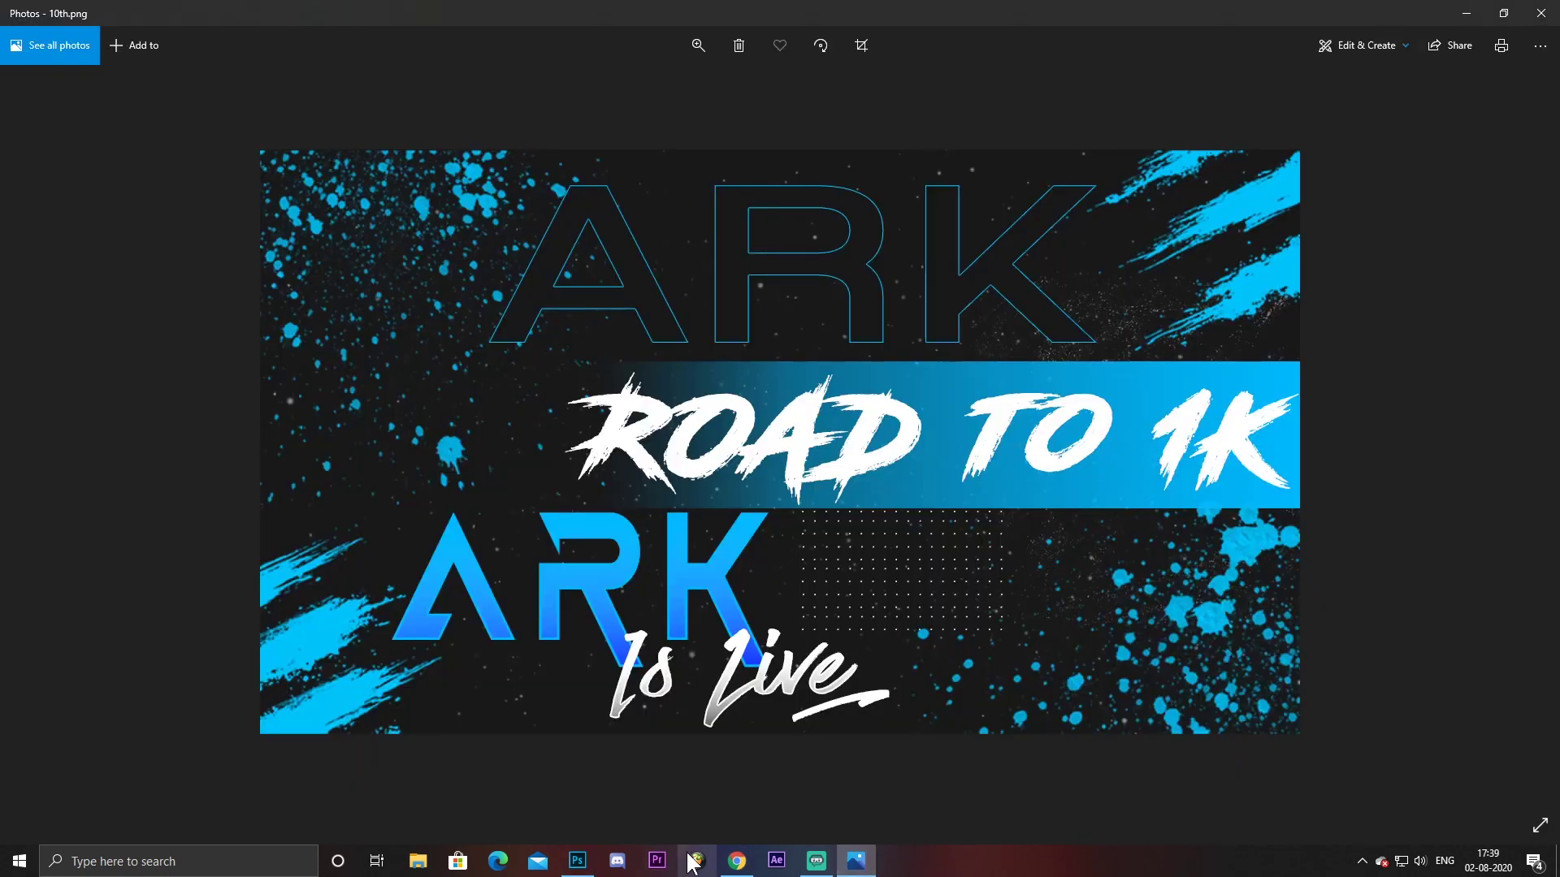
{"action": "left_click", "coordinate": [577, 861]}
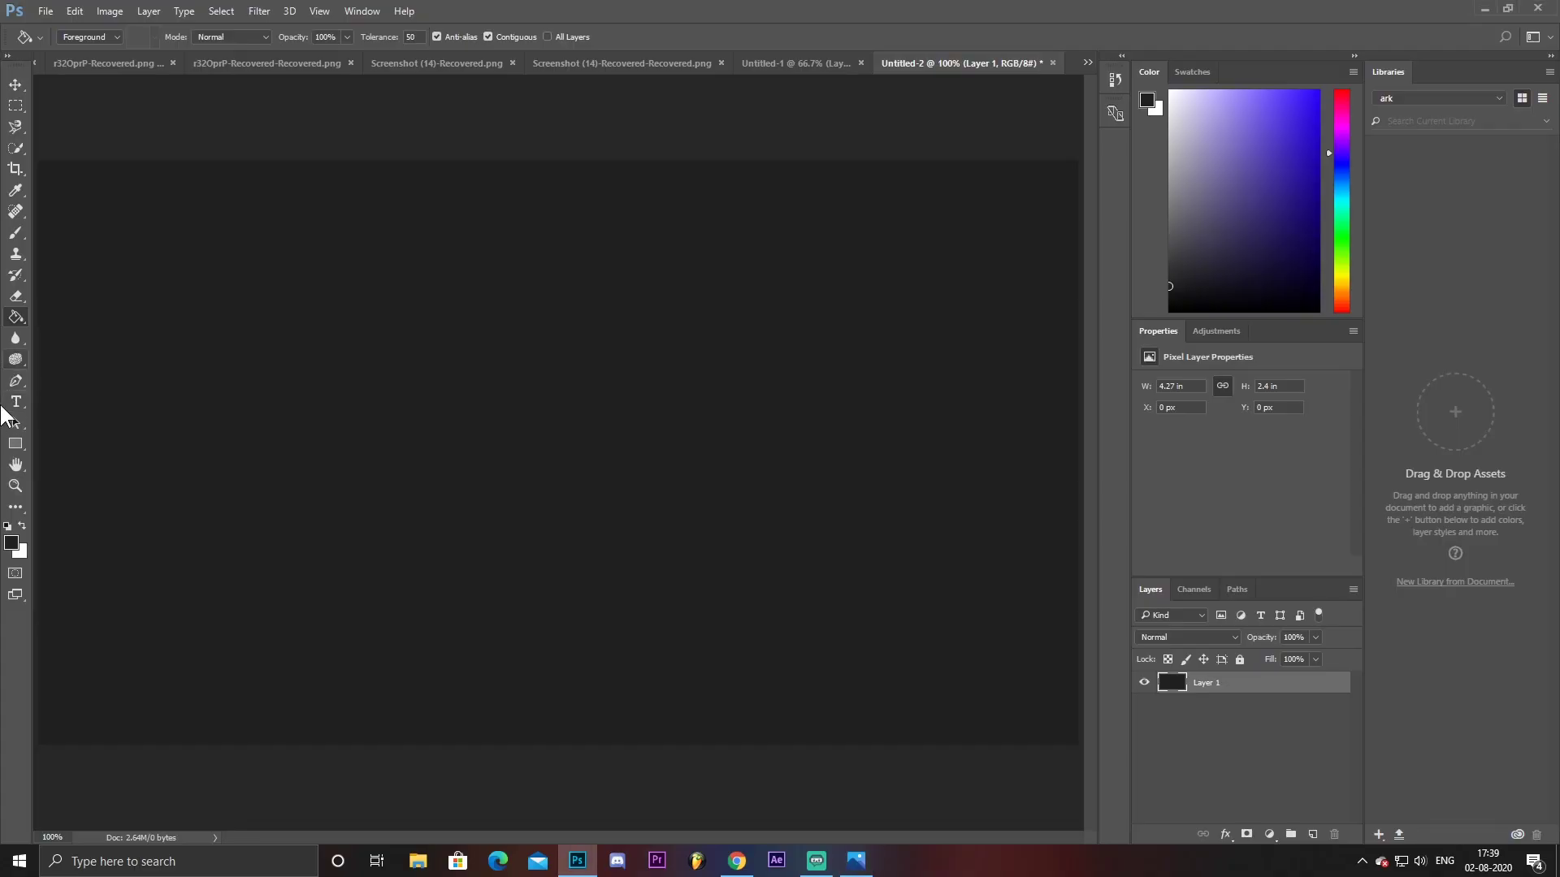
Draw a wide 1031×197 px rectangle across the canvas middle with no fill
{"action": "left_click", "coordinate": [16, 444]}
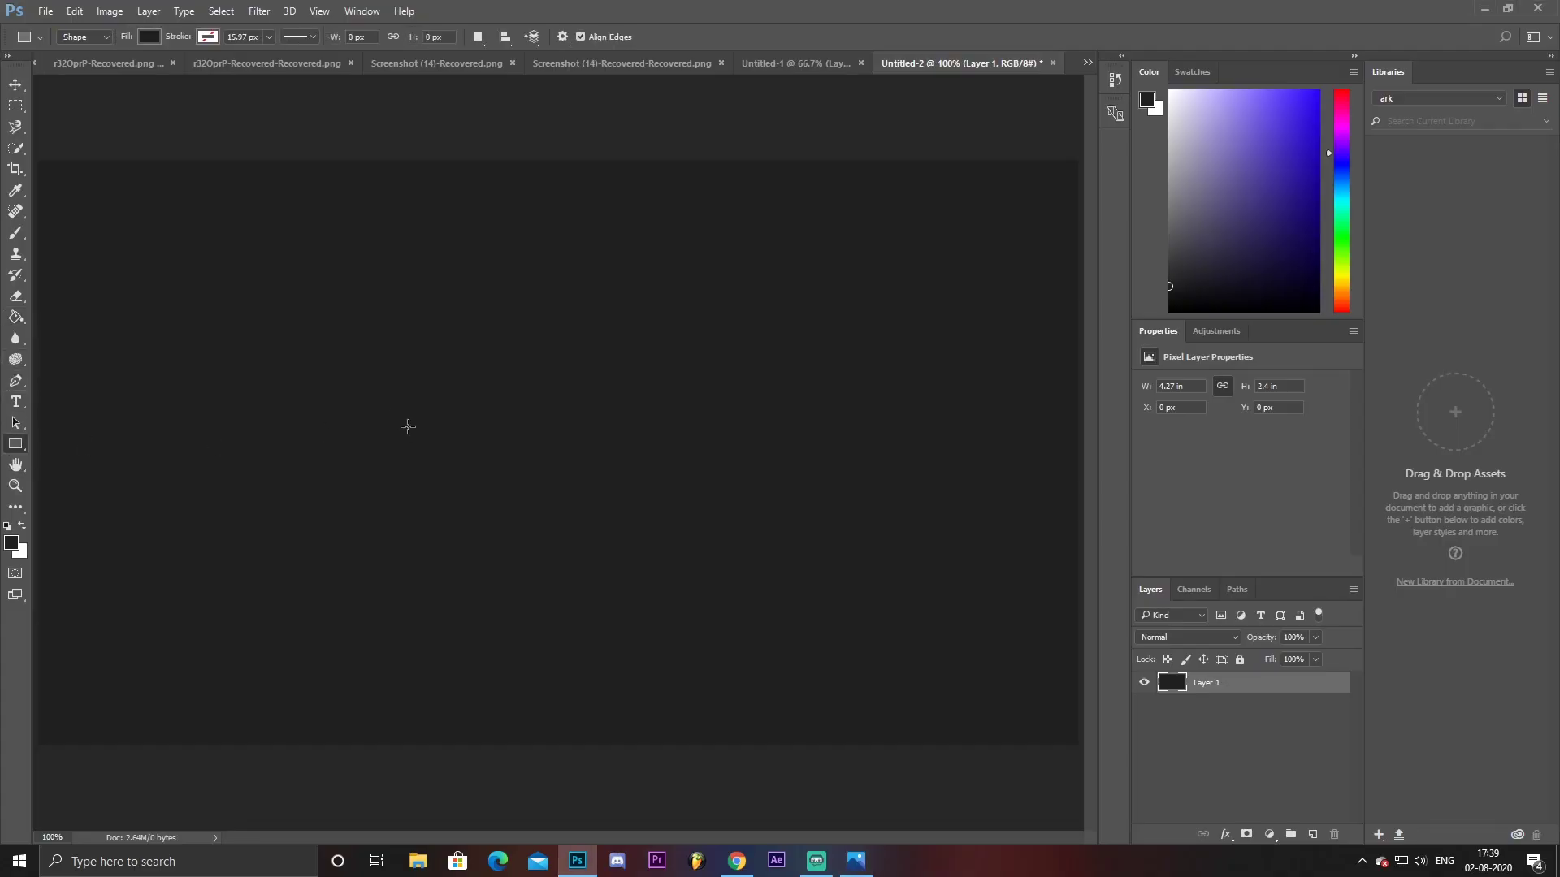
{"action": "left_click_drag", "start_coordinate": [241, 395], "coordinate": [1079, 556]}
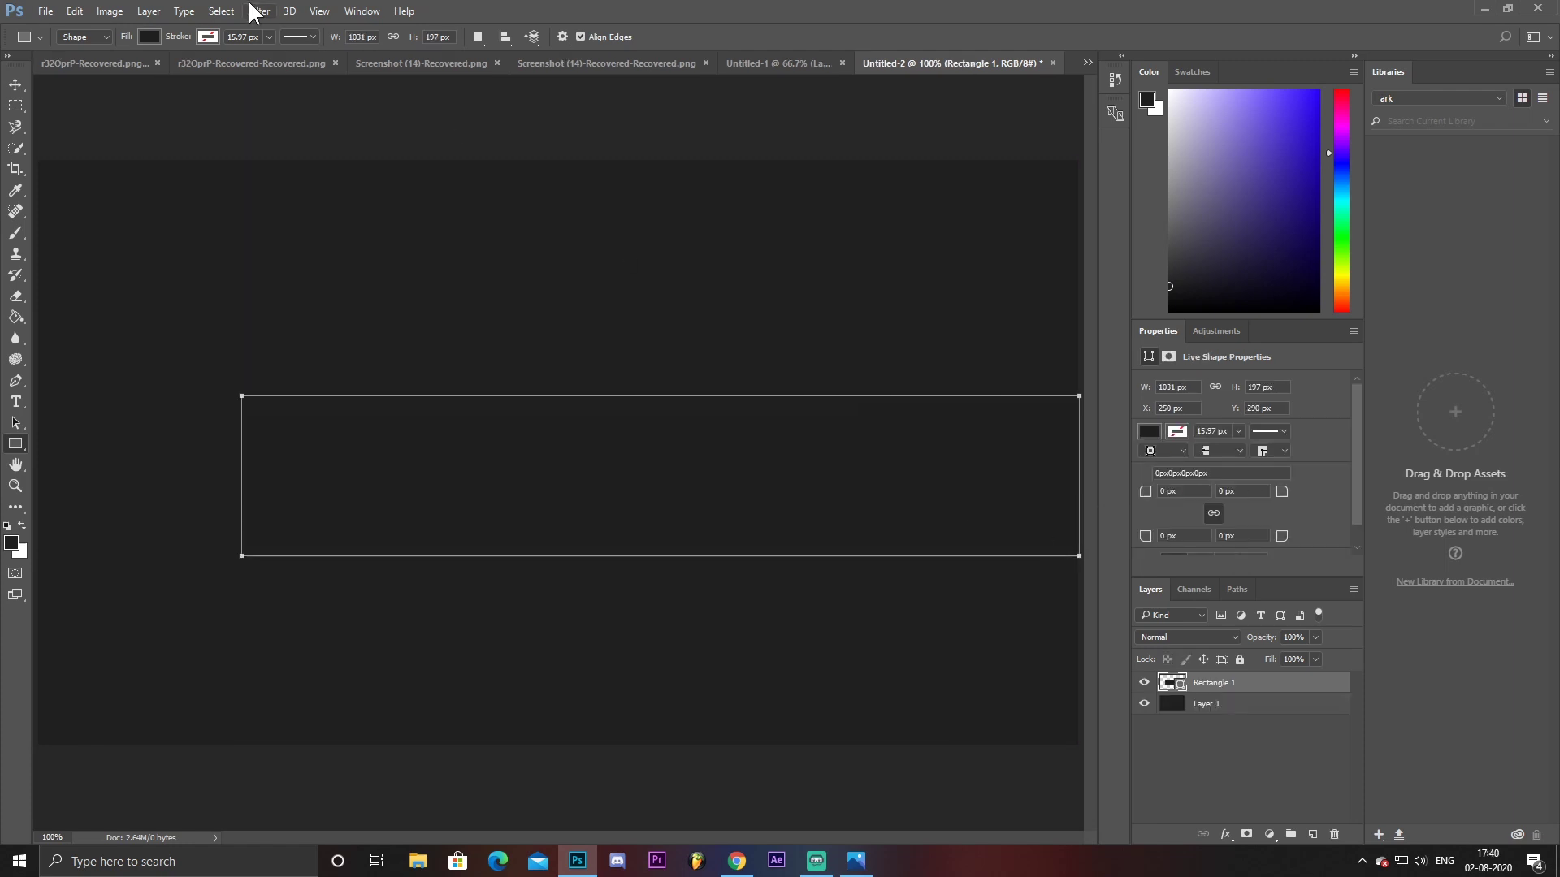
{"action": "left_click", "coordinate": [150, 36]}
{"action": "left_click", "coordinate": [81, 68]}
{"action": "left_click", "coordinate": [1277, 691]}
Give the rectangle an orange Gradient Overlay at 93% opacity and nudge it up
{"action": "double_click", "coordinate": [1277, 690]}
{"action": "left_click", "coordinate": [855, 224]}
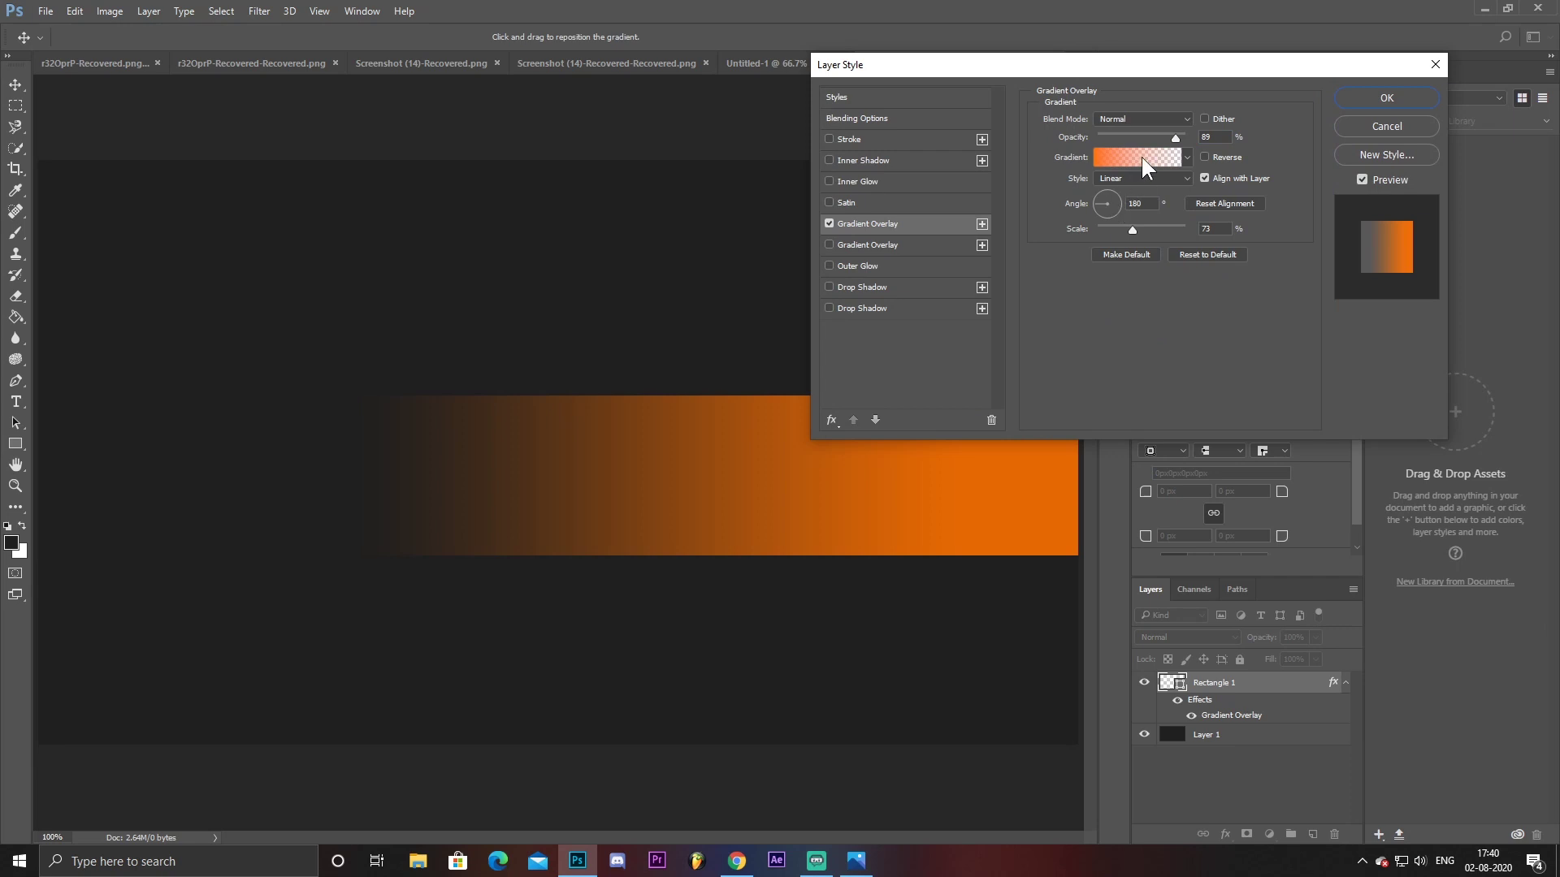
{"action": "left_click_drag", "start_coordinate": [1167, 138], "coordinate": [1178, 149]}
{"action": "left_click", "coordinate": [1388, 97]}
{"action": "left_click_drag", "start_coordinate": [803, 472], "coordinate": [799, 477]}
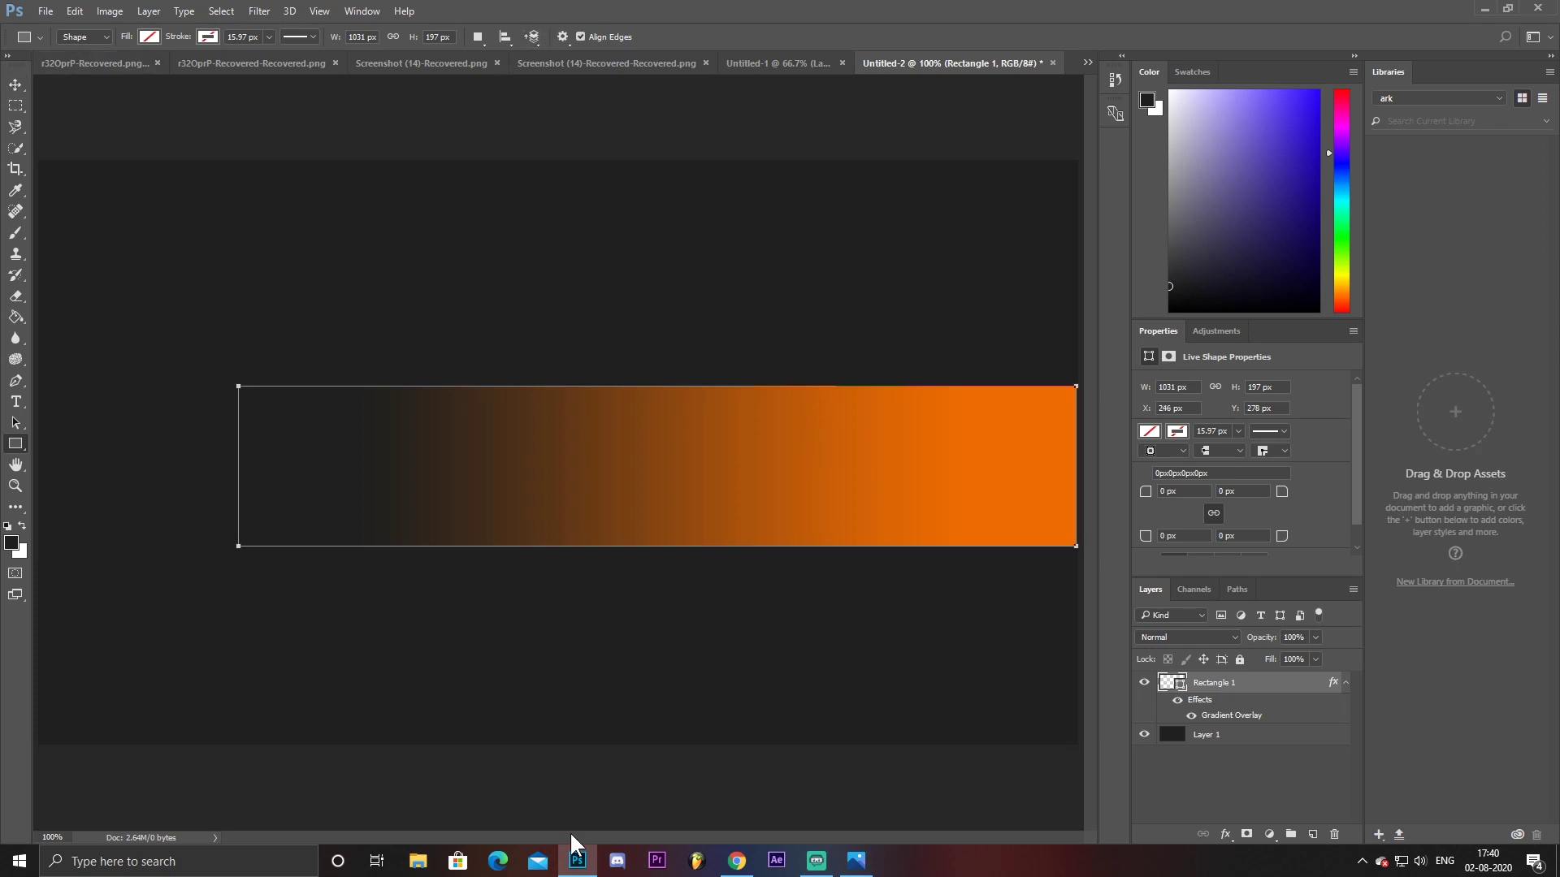
Check the reference thumbnail, then add ARK text in Bord Demo on the canvas
{"action": "left_click", "coordinate": [850, 871]}
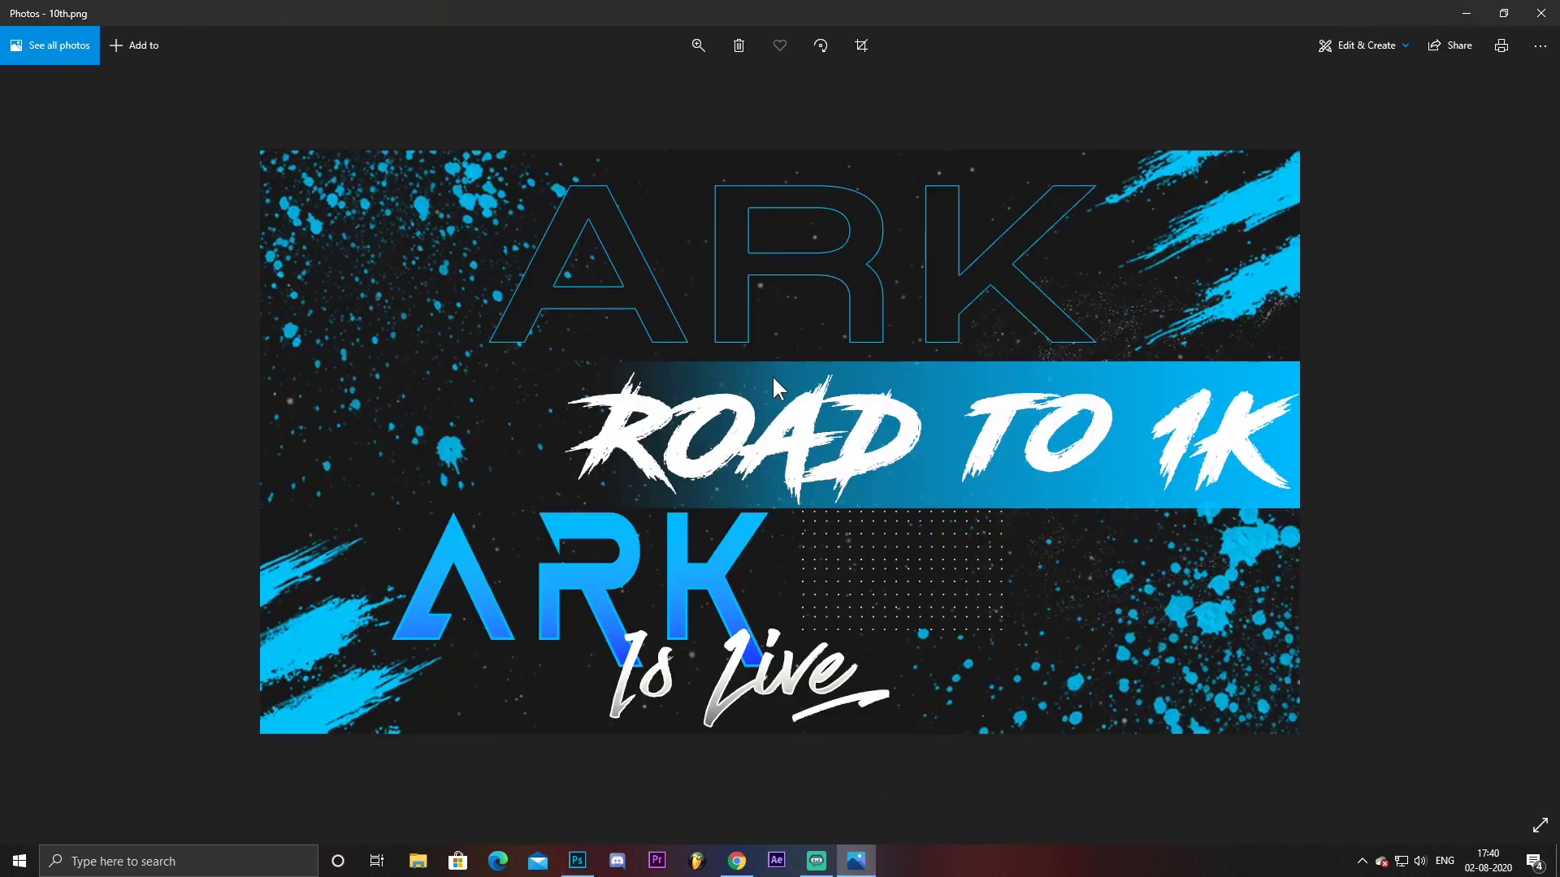
{"action": "left_click", "coordinate": [858, 871]}
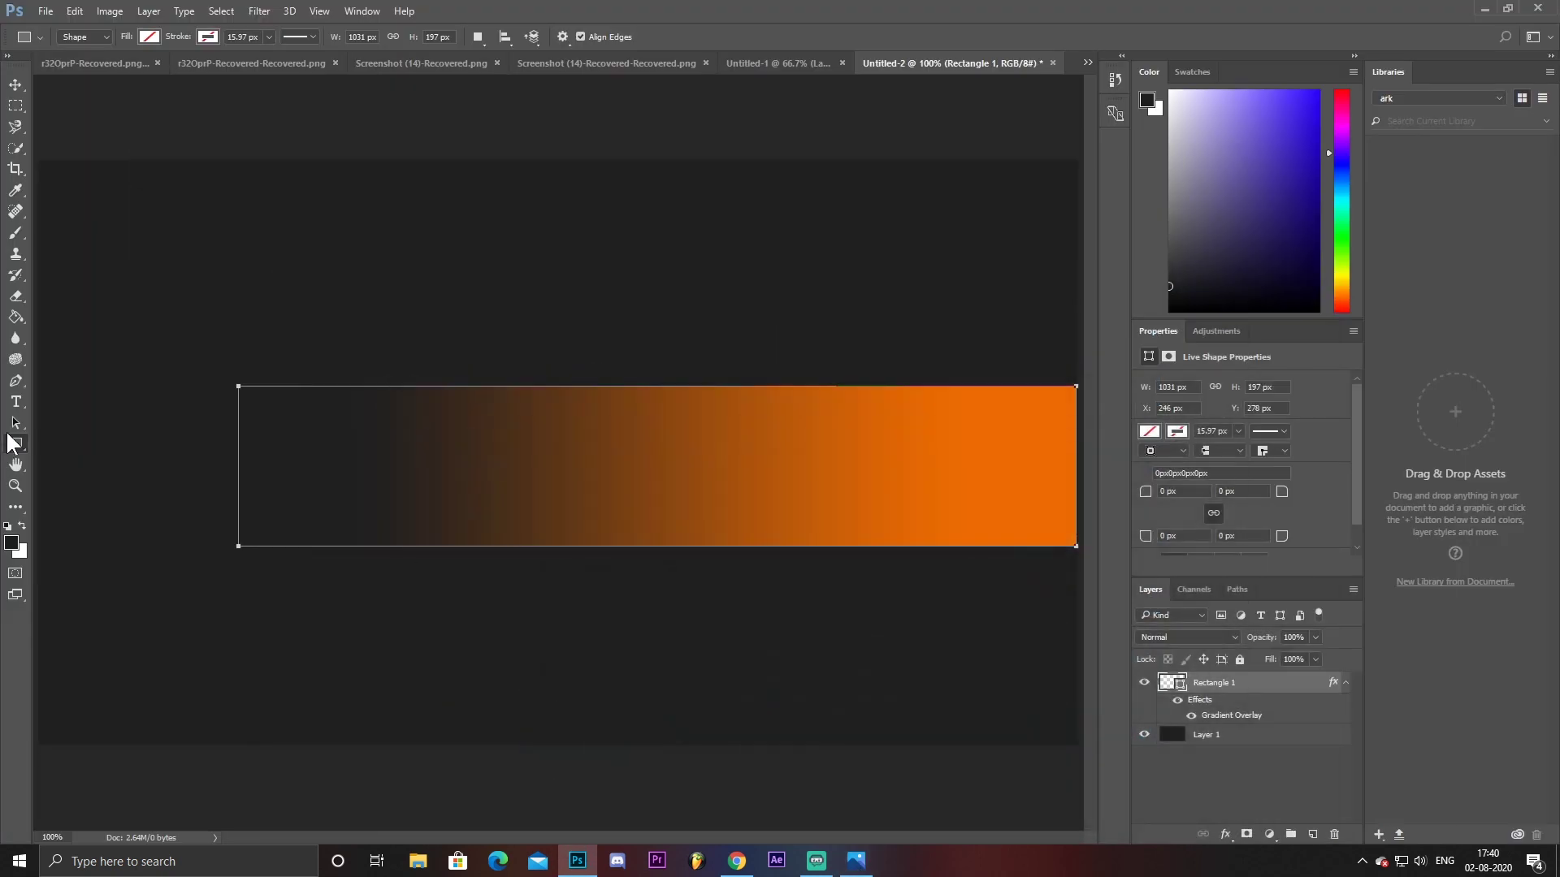
{"action": "left_click", "coordinate": [17, 401]}
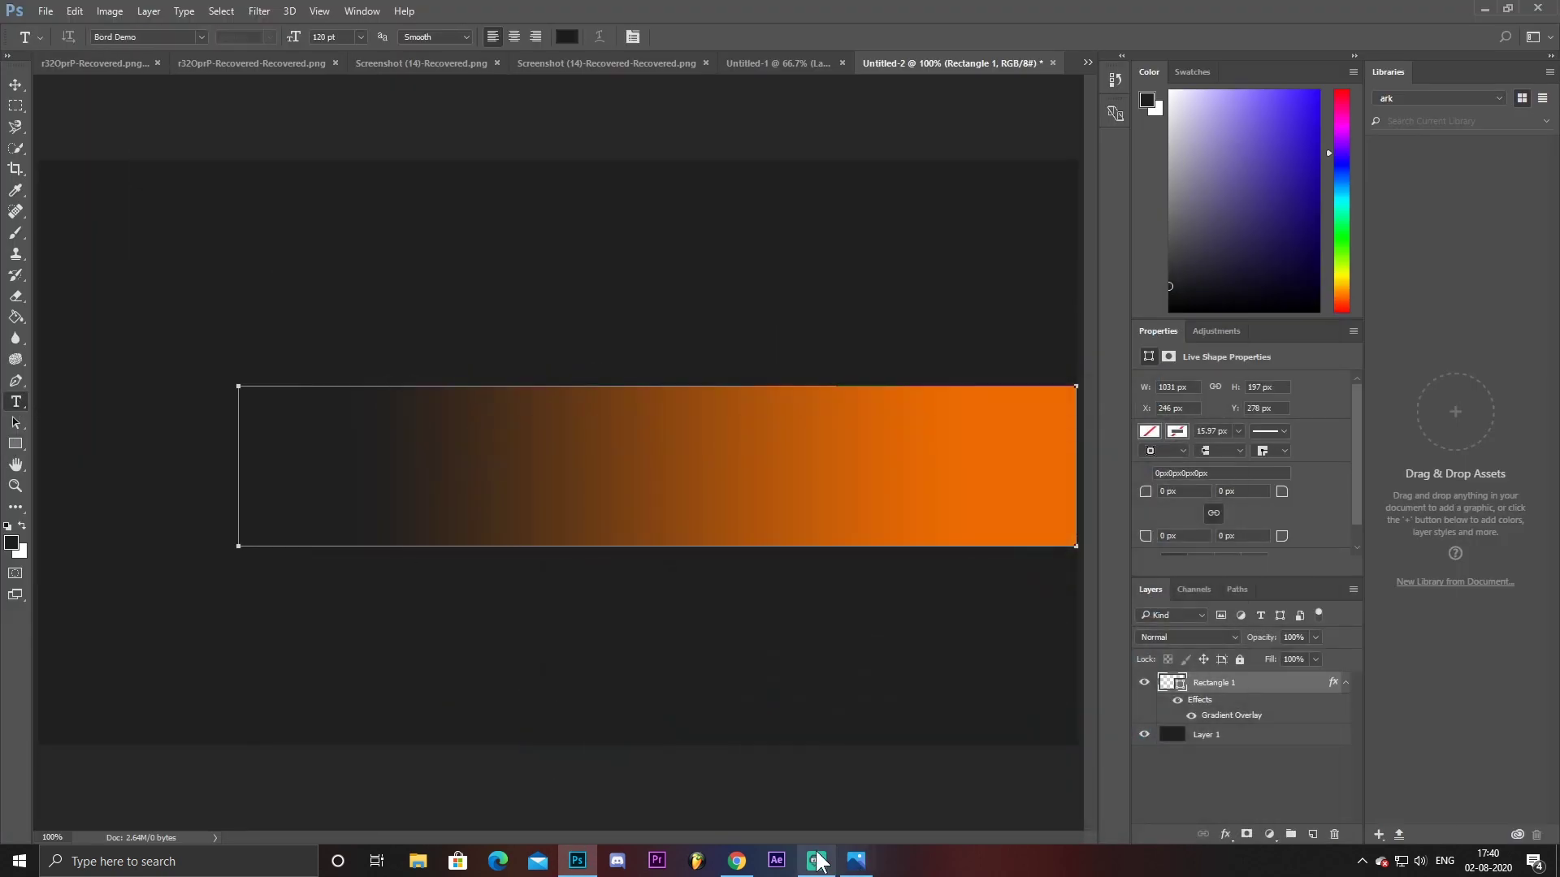
{"action": "left_click", "coordinate": [856, 863]}
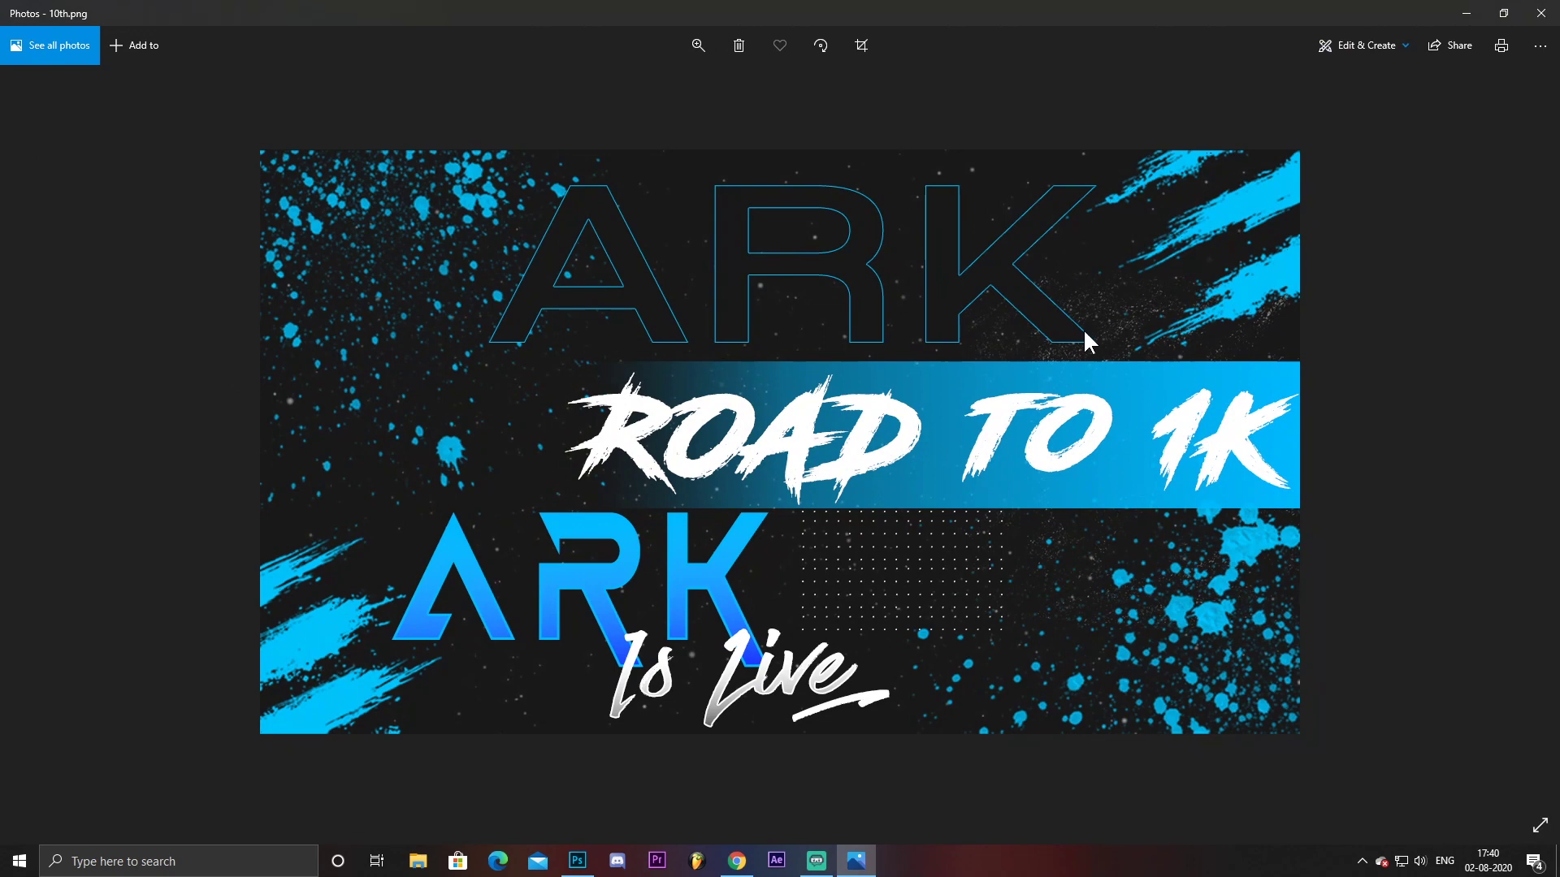
{"action": "left_click", "coordinate": [573, 866]}
{"action": "left_click", "coordinate": [386, 290]}
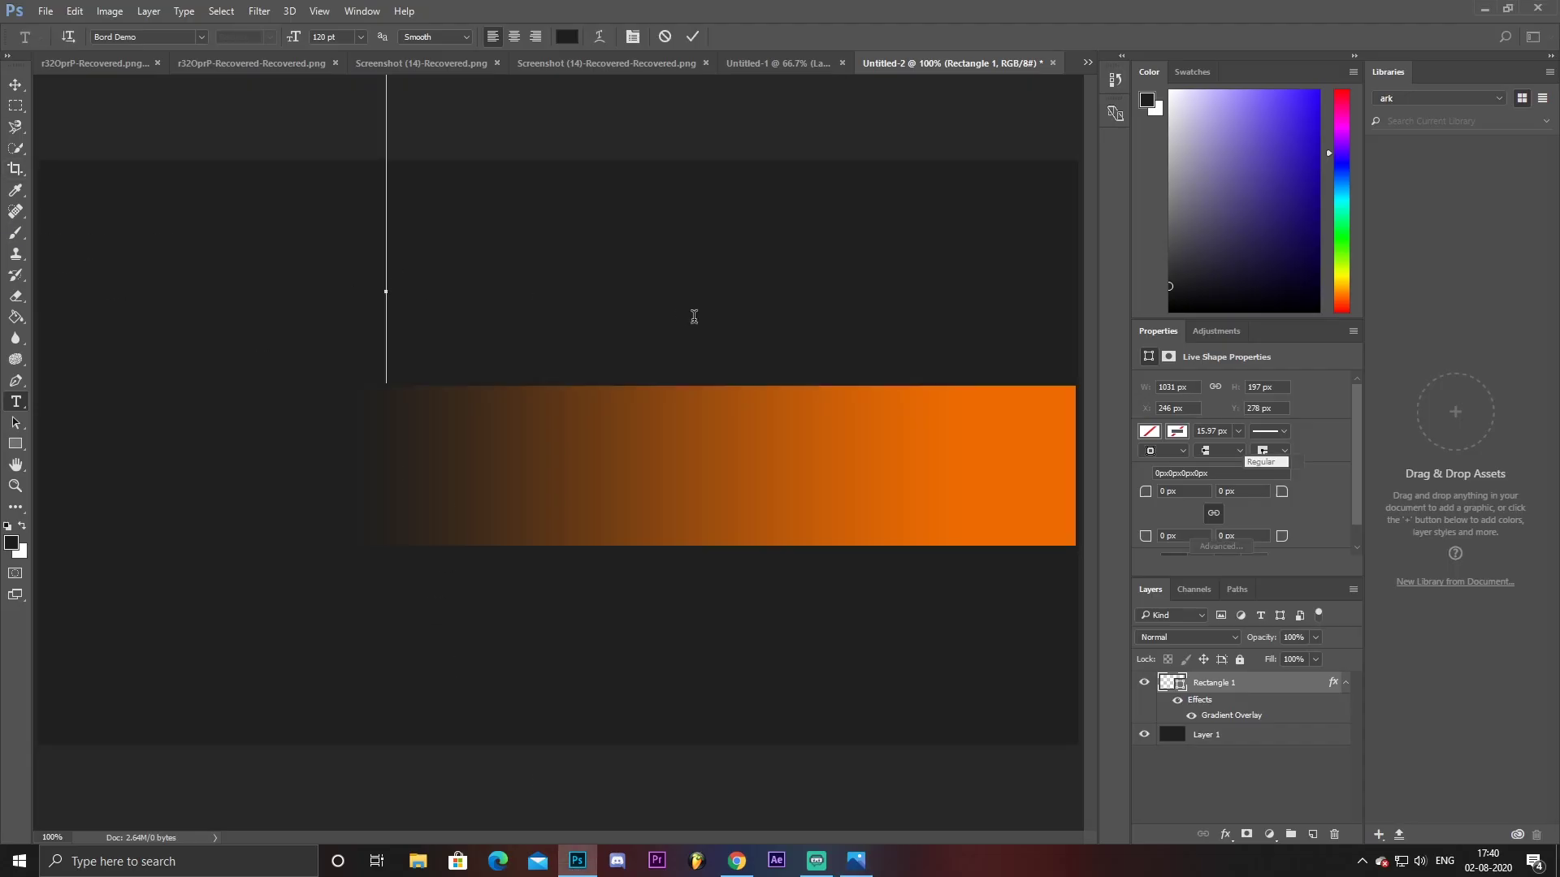
{"action": "left_click_drag", "start_coordinate": [611, 408], "coordinate": [669, 309]}
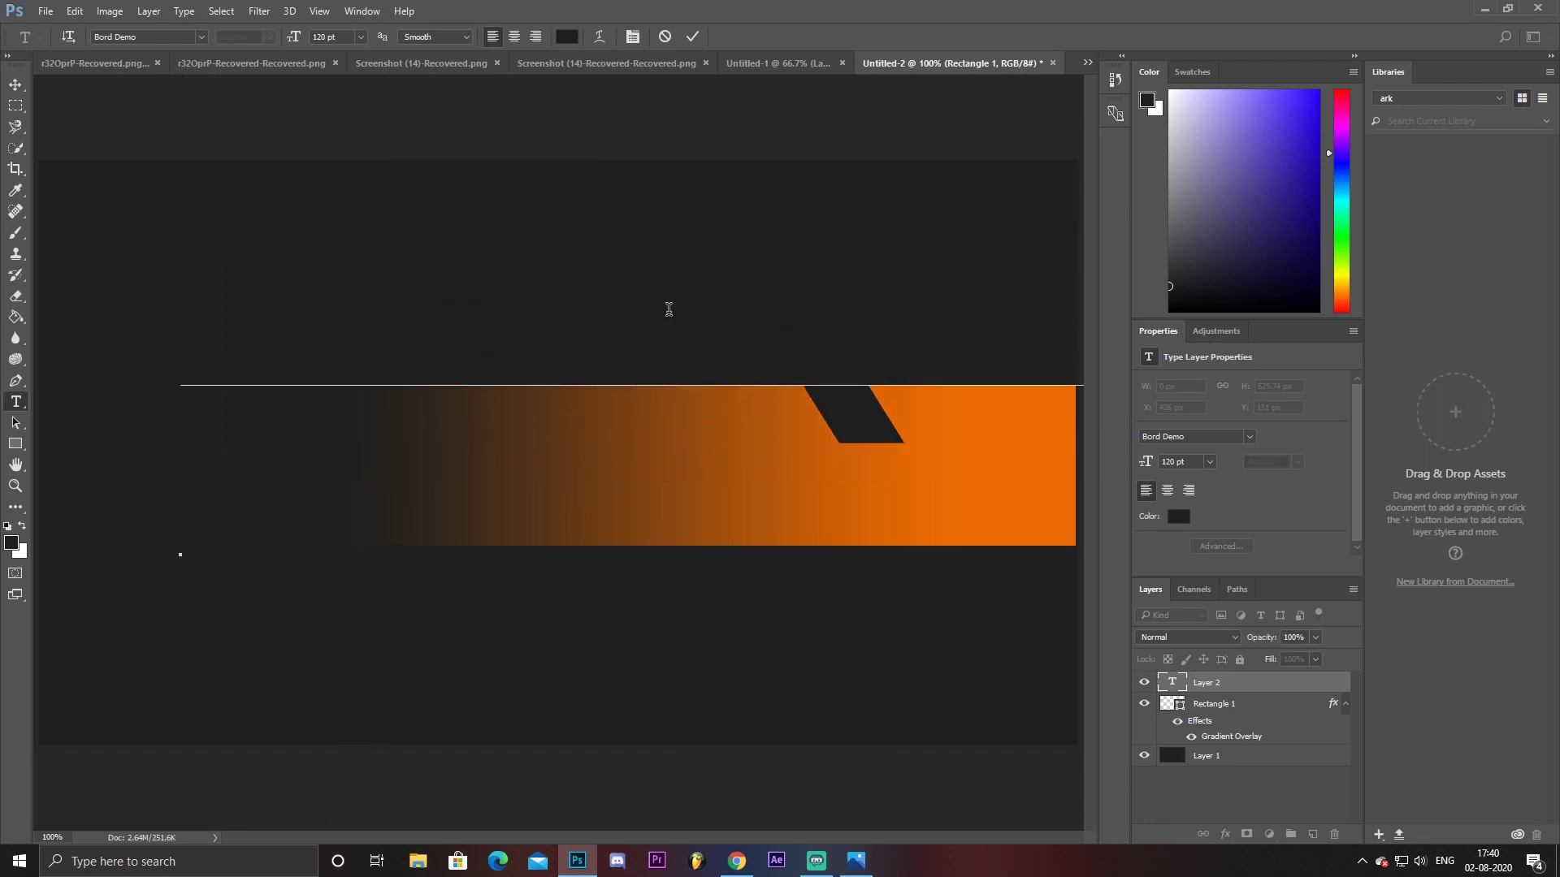
Make ARK white at about 55 pt, centre it, and set its layer to Multiply
{"action": "key", "text": "ctrl+a"}
{"action": "left_click_drag", "start_coordinate": [1250, 237], "coordinate": [1170, 91]}
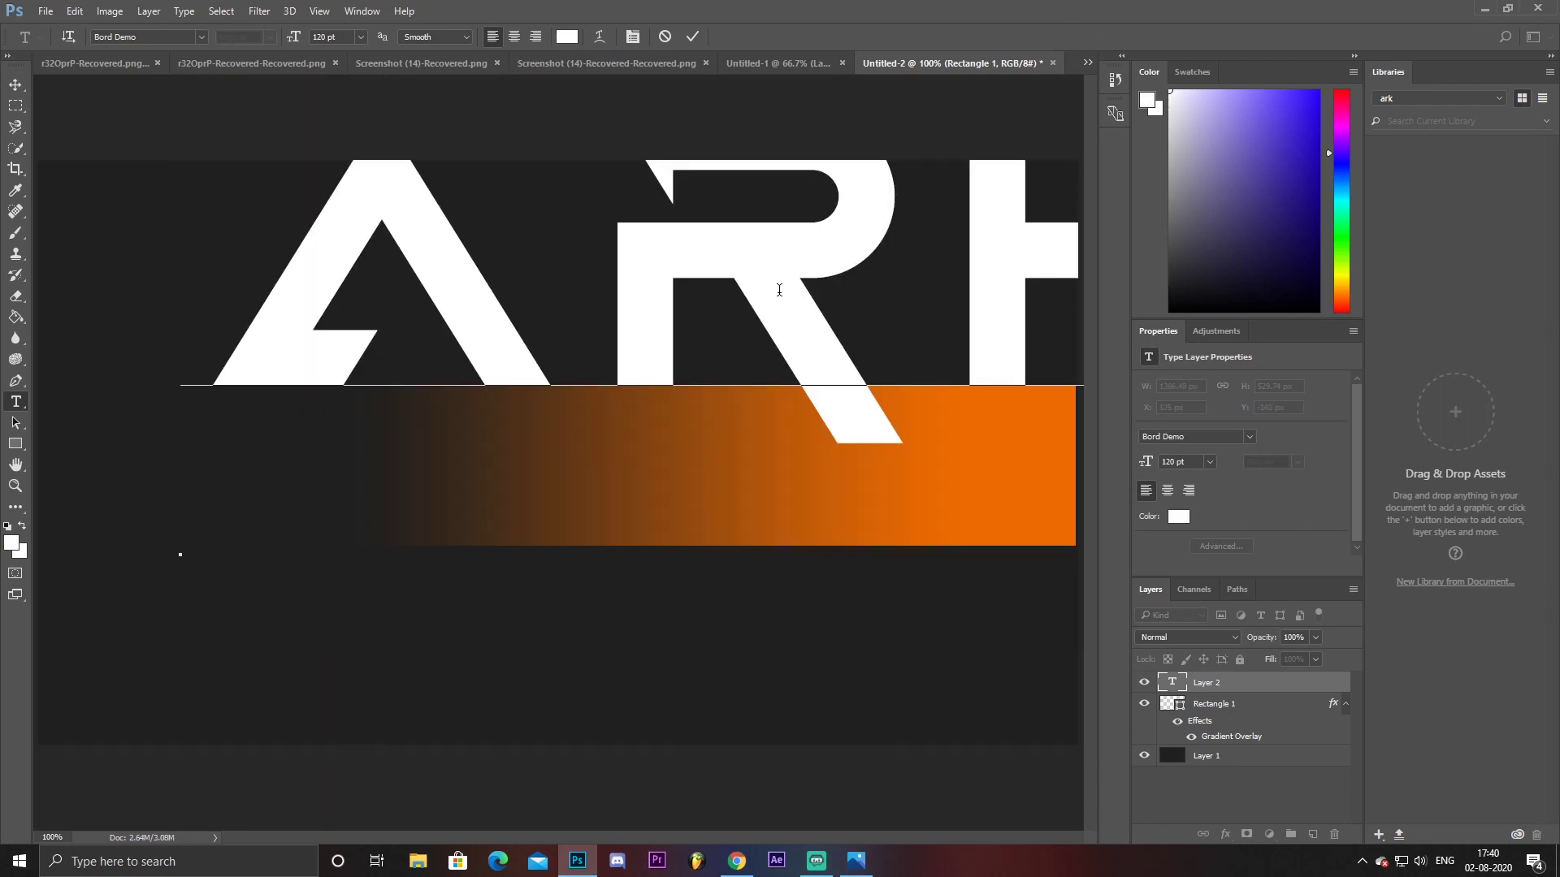
{"action": "mouse_move", "coordinate": [779, 290]}
{"action": "left_mouse_down"}
{"action": "mouse_move", "coordinate": [1060, 598]}
{"action": "mouse_move", "coordinate": [397, 395]}
{"action": "mouse_move", "coordinate": [405, 358]}
{"action": "left_mouse_up"}
{"action": "mouse_move", "coordinate": [323, 307]}
{"action": "left_mouse_down"}
{"action": "mouse_move", "coordinate": [702, 309]}
{"action": "mouse_move", "coordinate": [700, 334]}
{"action": "left_mouse_up"}
{"action": "left_click", "coordinate": [1258, 686]}
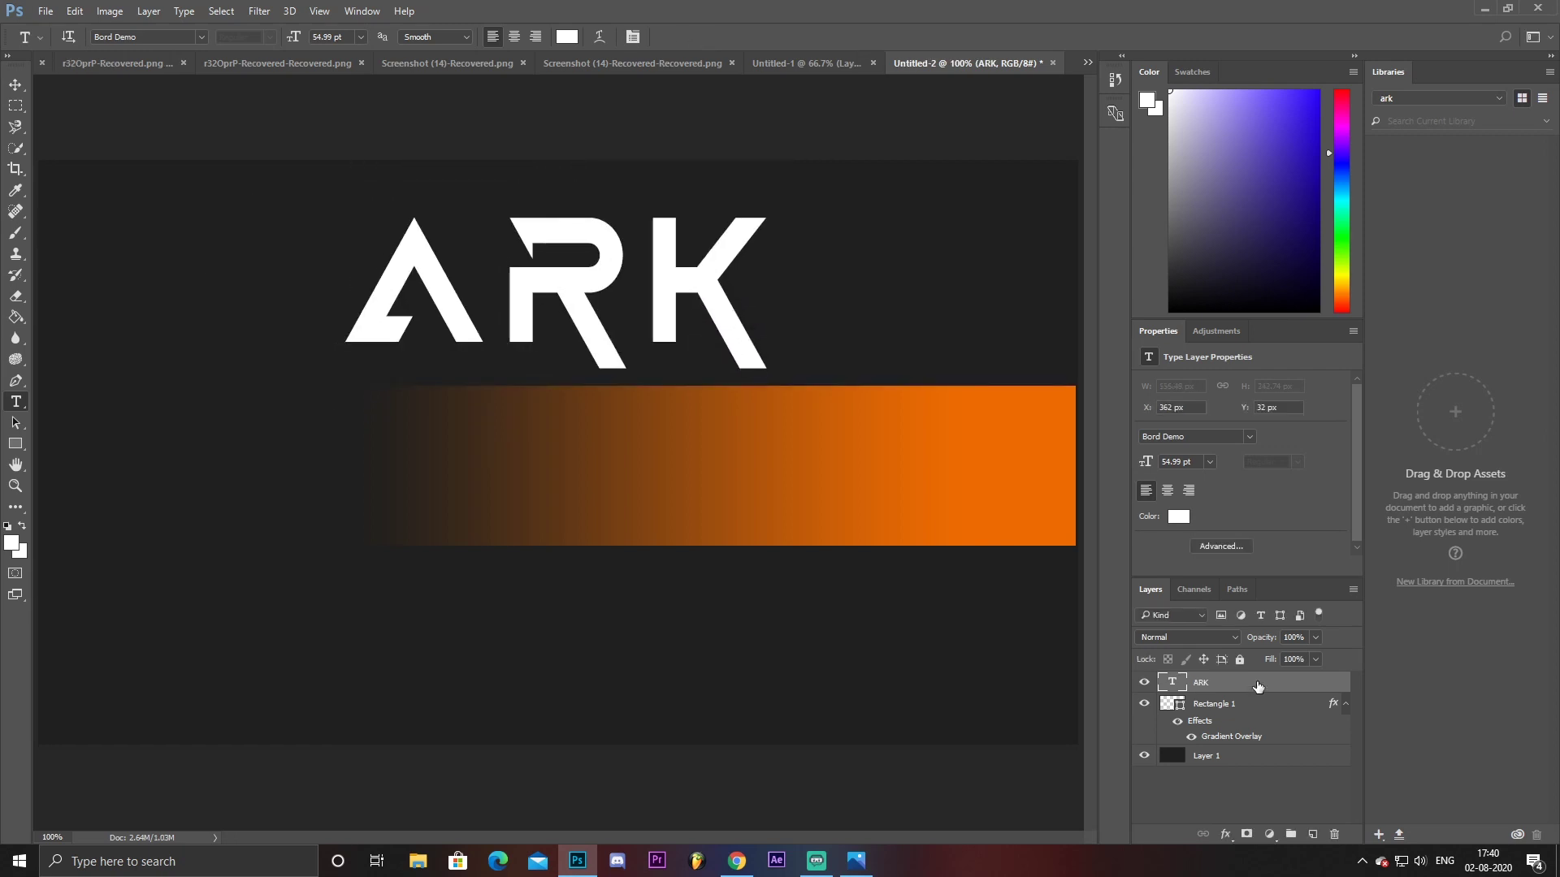
{"action": "left_click", "coordinate": [1222, 632]}
{"action": "left_click", "coordinate": [1176, 357]}
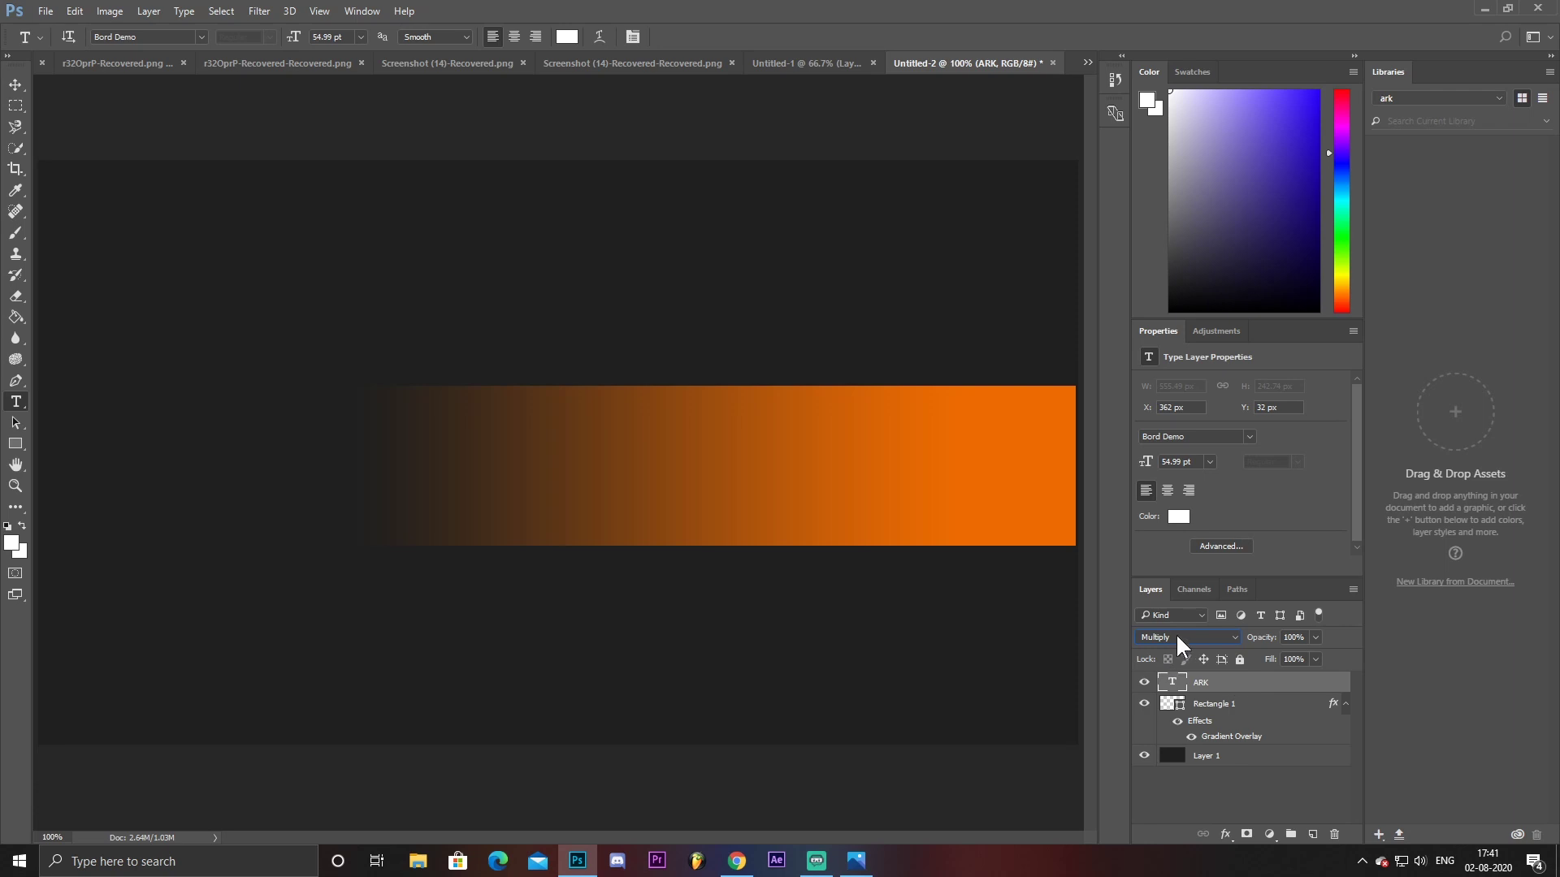
Give the ARK text layer a 1 px orange Outside stroke
{"action": "double_click", "coordinate": [1295, 689]}
{"action": "left_click", "coordinate": [888, 139]}
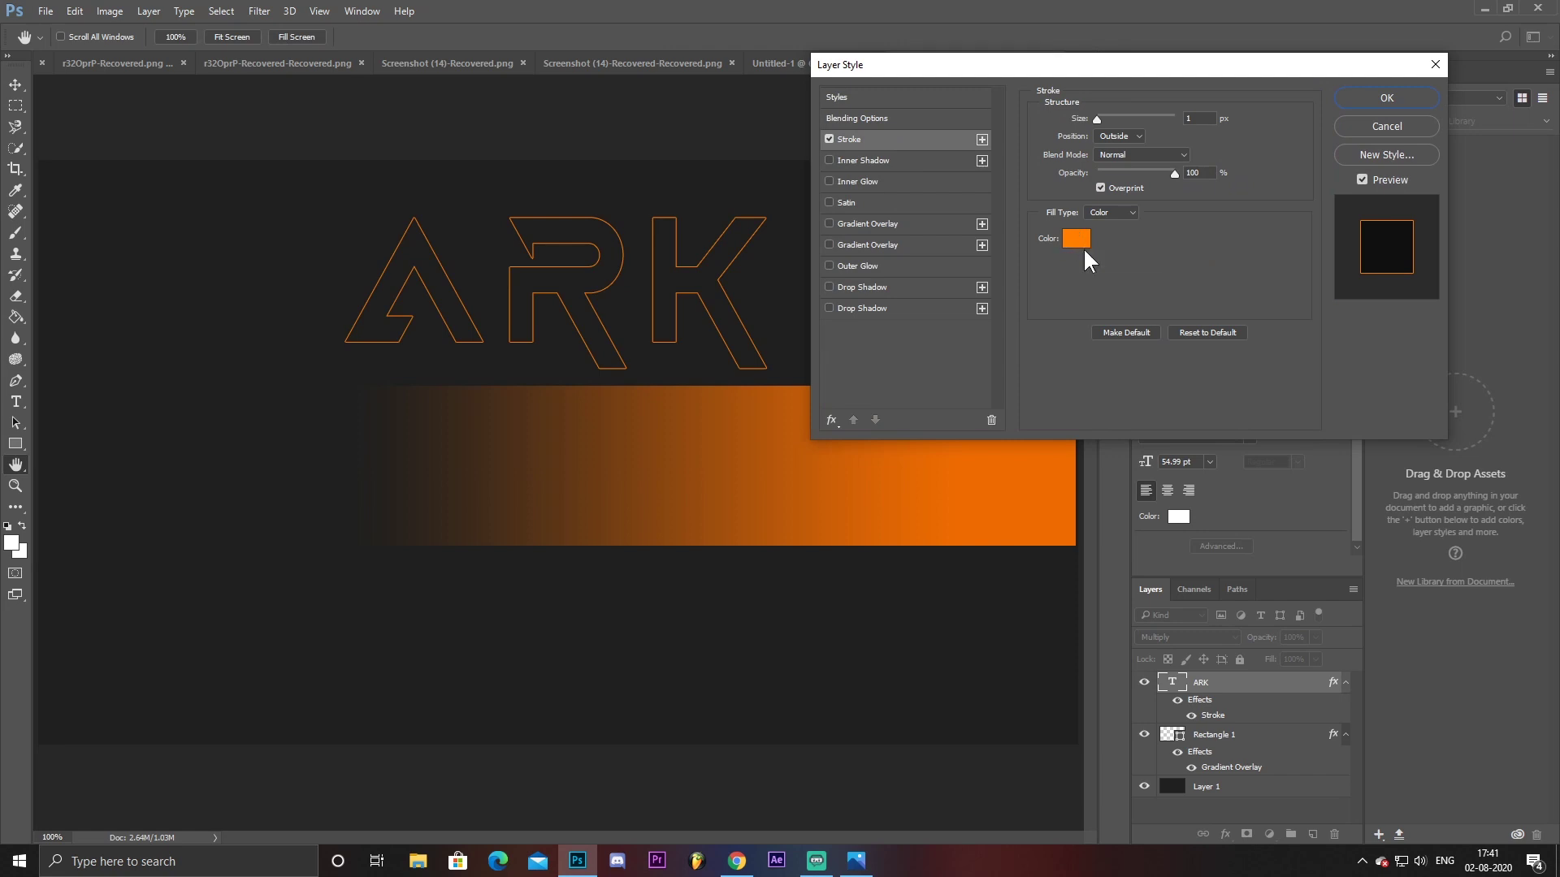
{"action": "mouse_move", "coordinate": [1098, 119]}
{"action": "left_mouse_down"}
{"action": "mouse_move", "coordinate": [1112, 124]}
{"action": "mouse_move", "coordinate": [1095, 121]}
{"action": "left_mouse_up"}
{"action": "left_click", "coordinate": [1119, 136]}
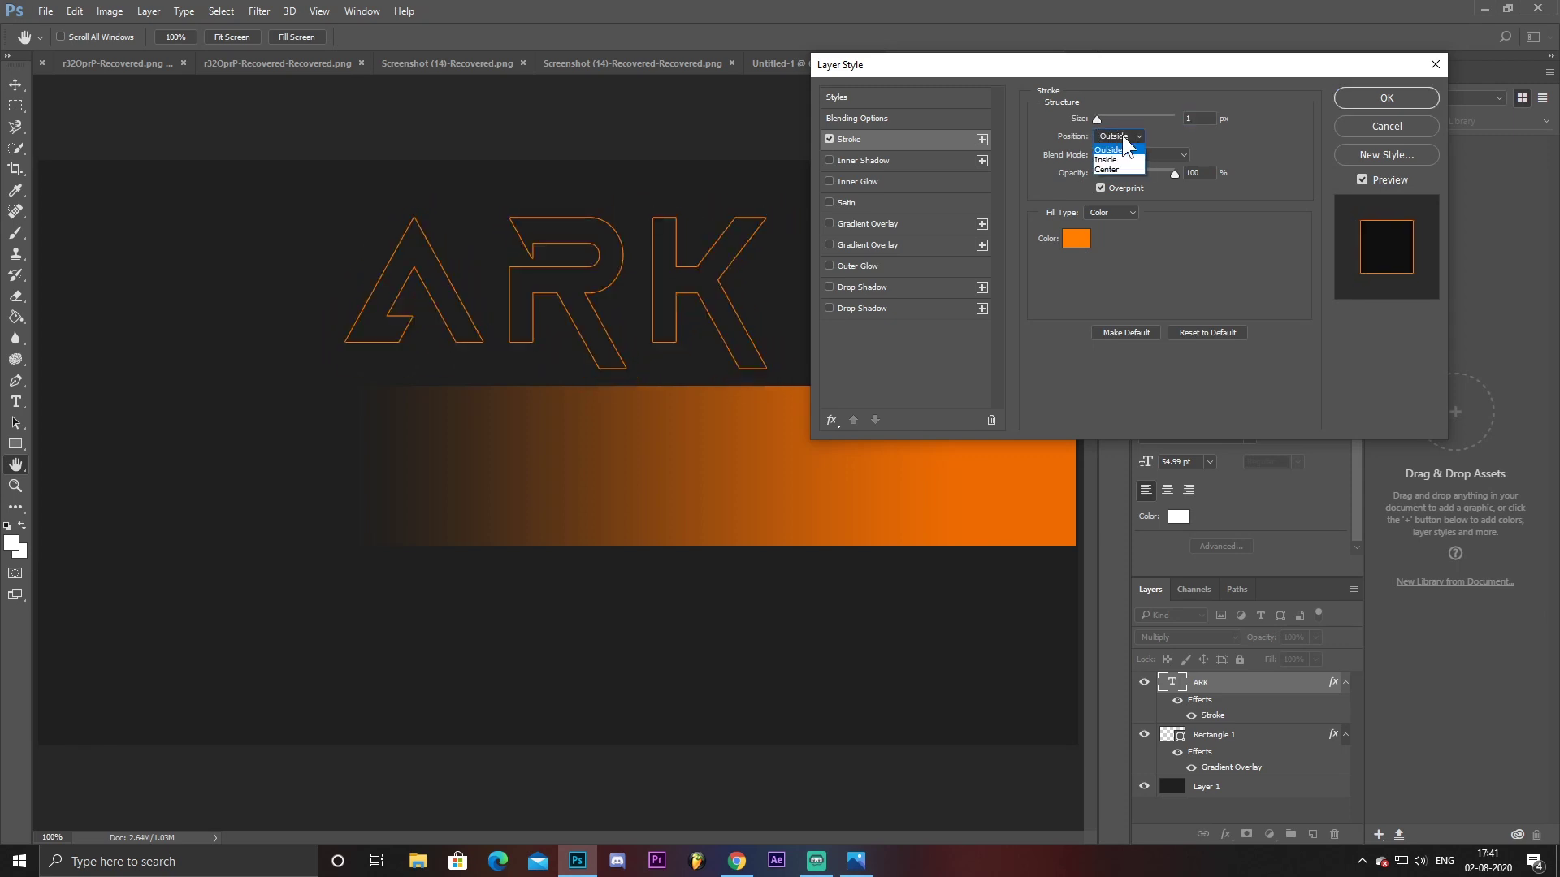
{"action": "left_click", "coordinate": [1121, 149]}
{"action": "double_click", "coordinate": [1194, 118]}
{"action": "type", "text": "23"}
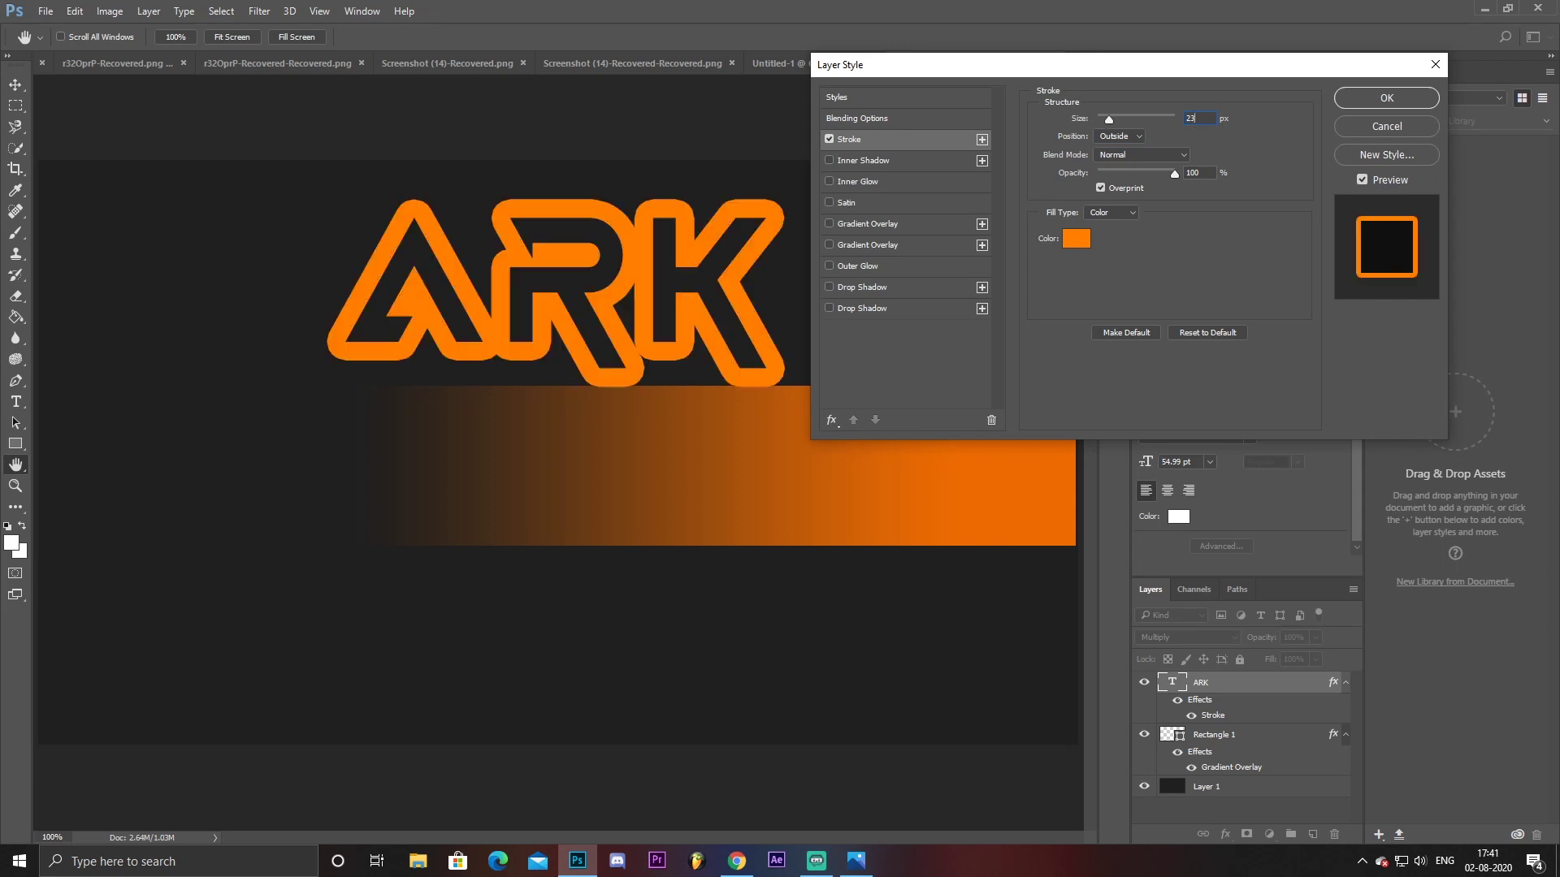
{"action": "double_click", "coordinate": [1198, 120]}
{"action": "type", "text": "1"}
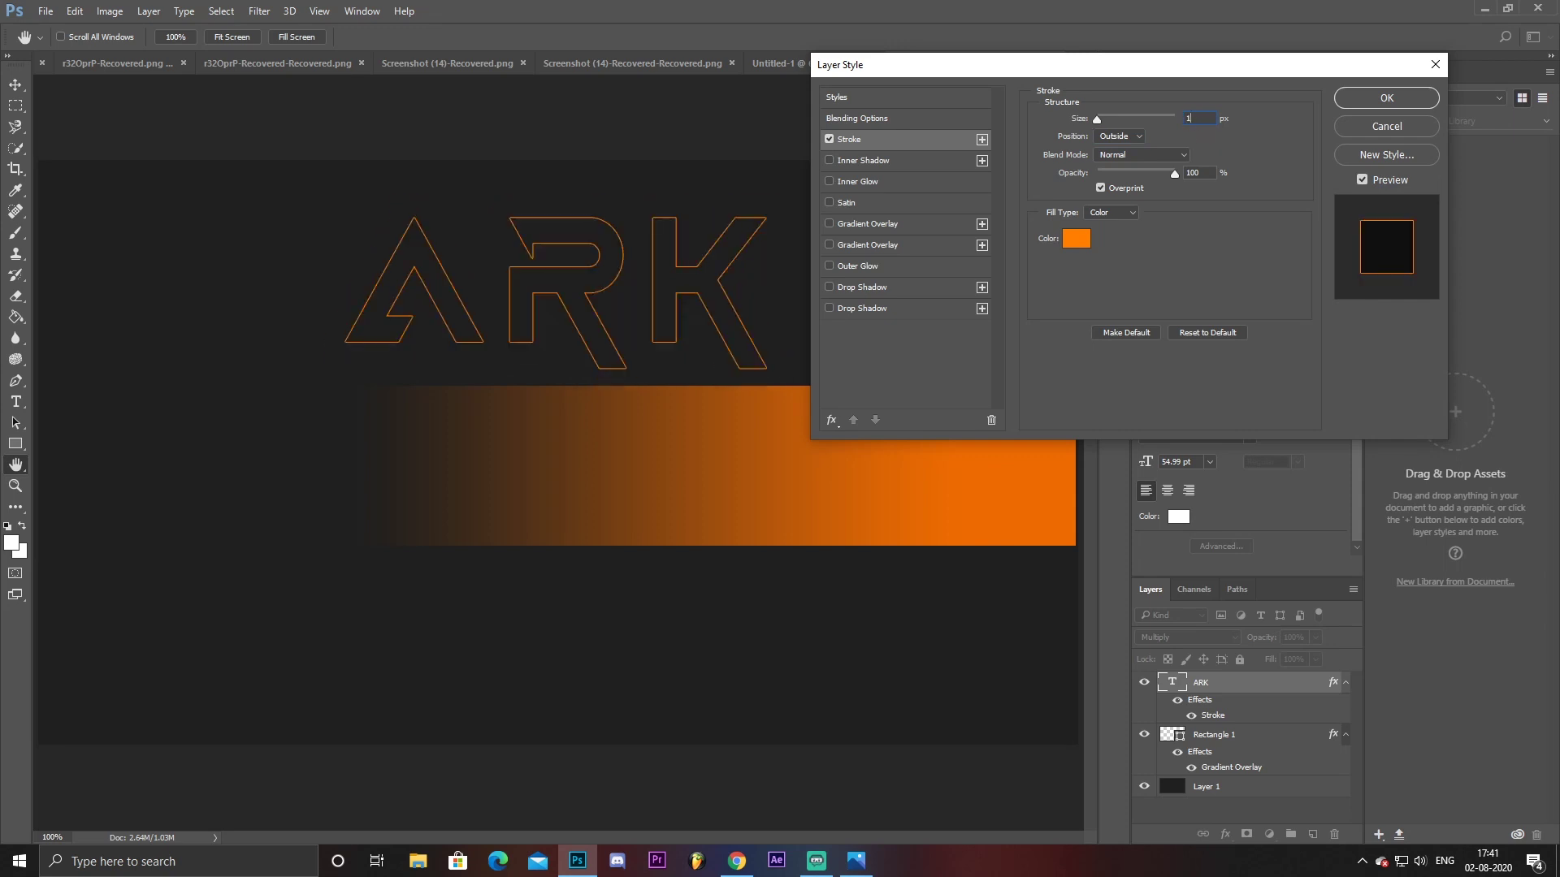
{"action": "left_click", "coordinate": [1364, 102]}
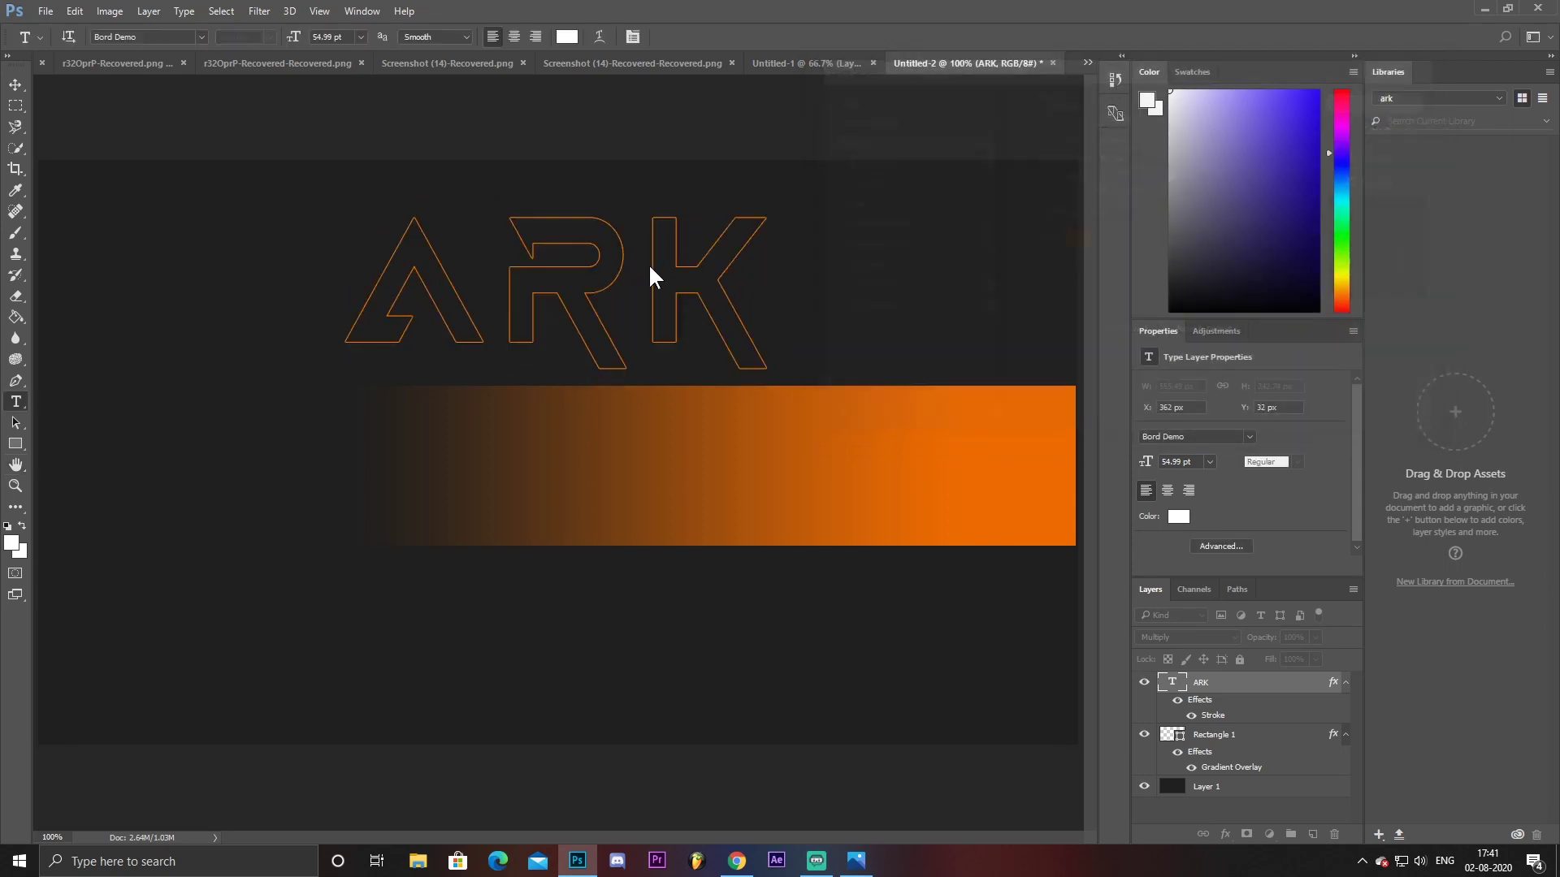
Enlarge ARK slightly to about 57.33 pt and reposition it
{"action": "key", "text": "ctrl+t"}
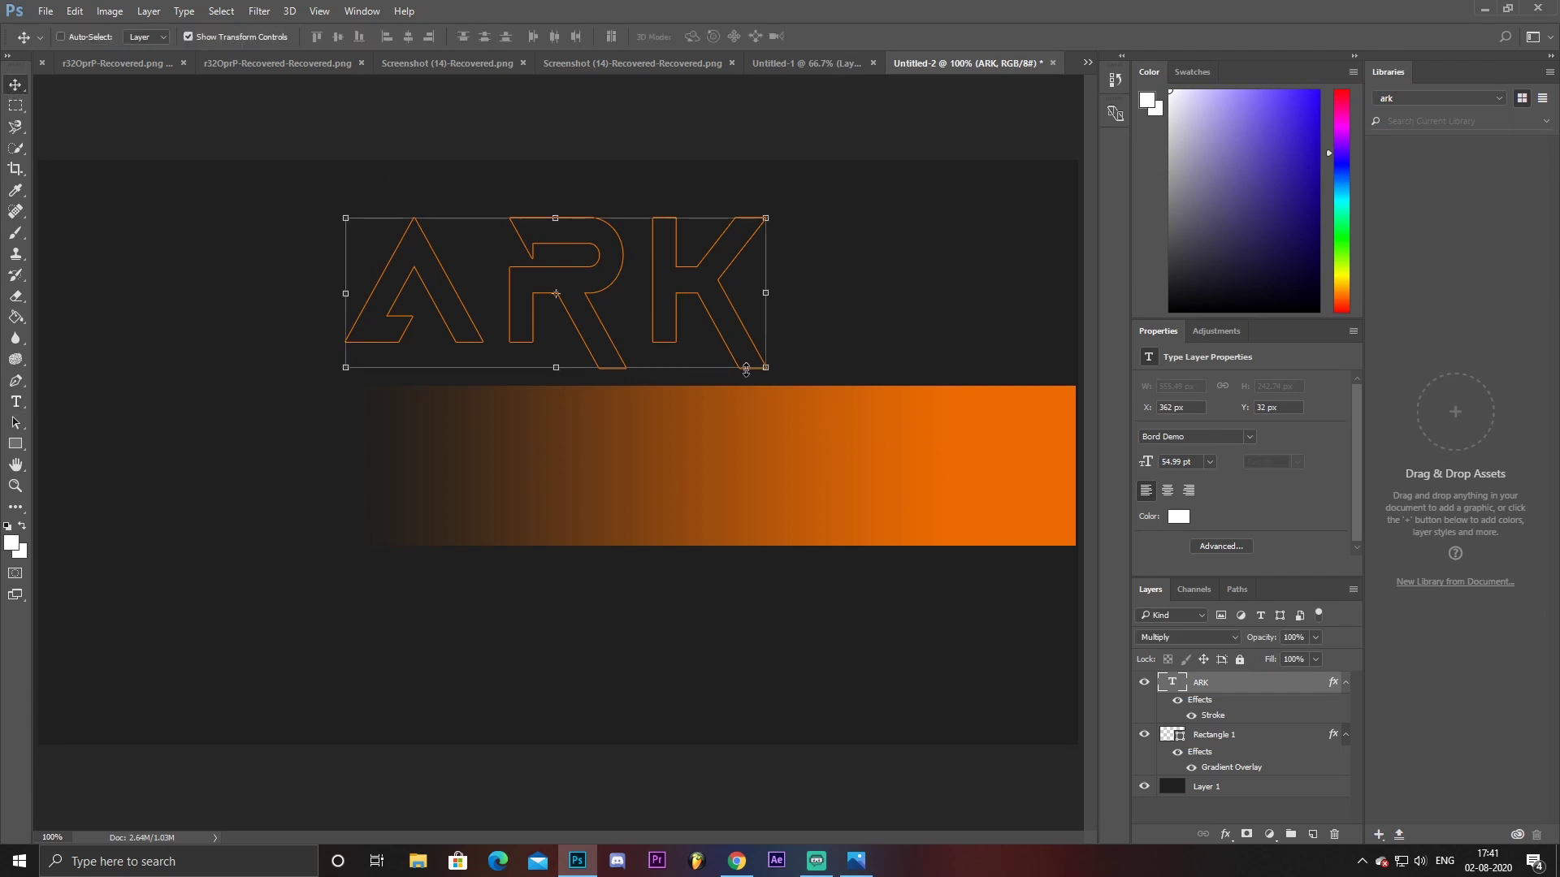
{"action": "mouse_move", "coordinate": [770, 375]}
{"action": "left_mouse_down"}
{"action": "mouse_move", "coordinate": [753, 368]}
{"action": "mouse_move", "coordinate": [792, 388]}
{"action": "left_mouse_up"}
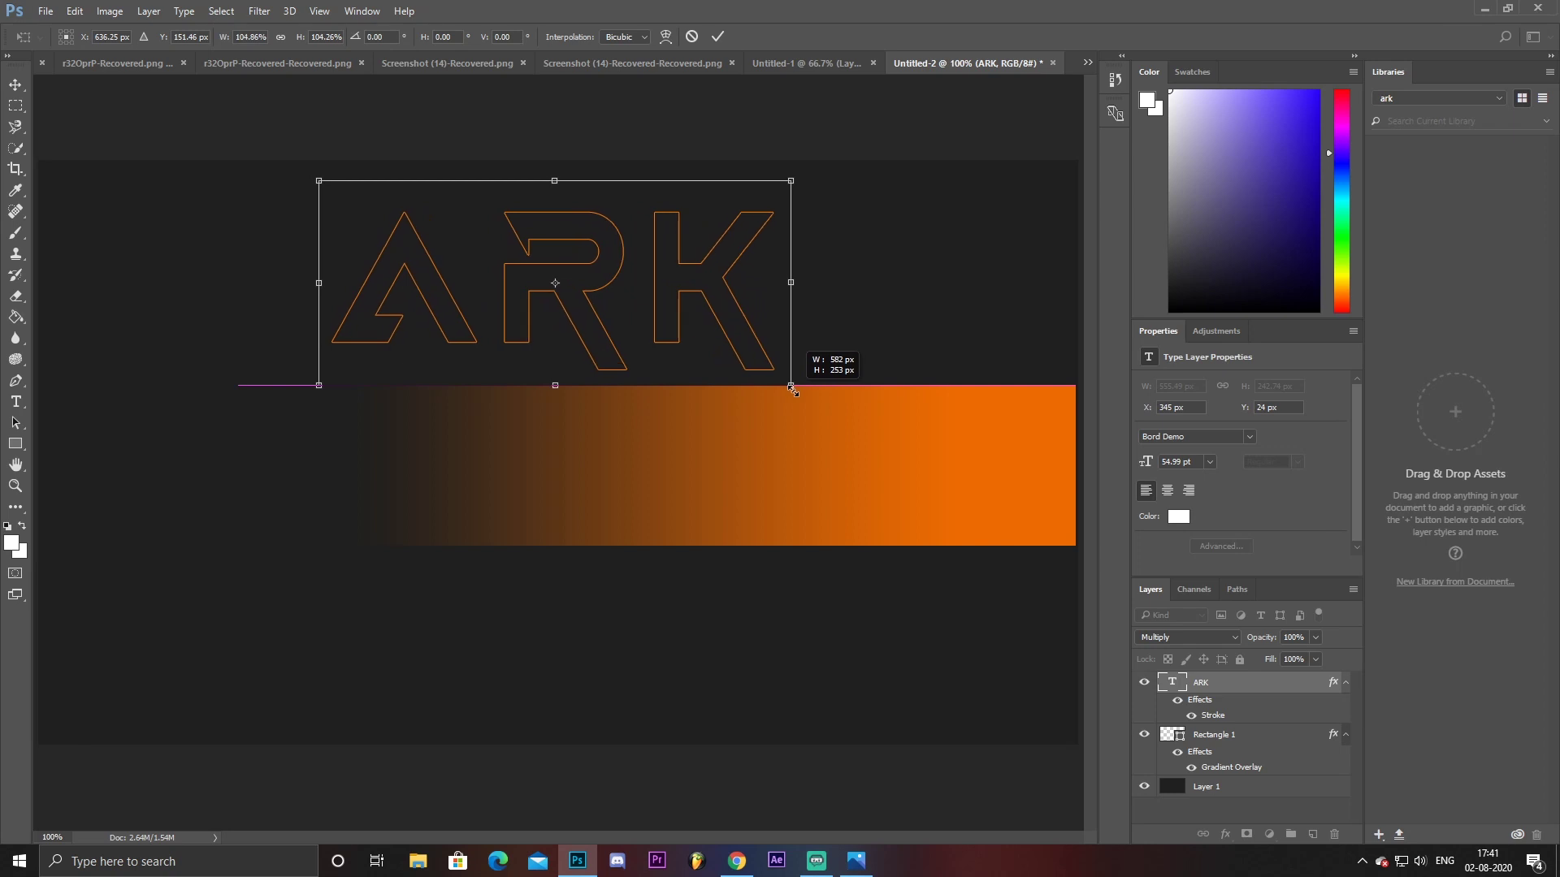
{"action": "left_click", "coordinate": [716, 35]}
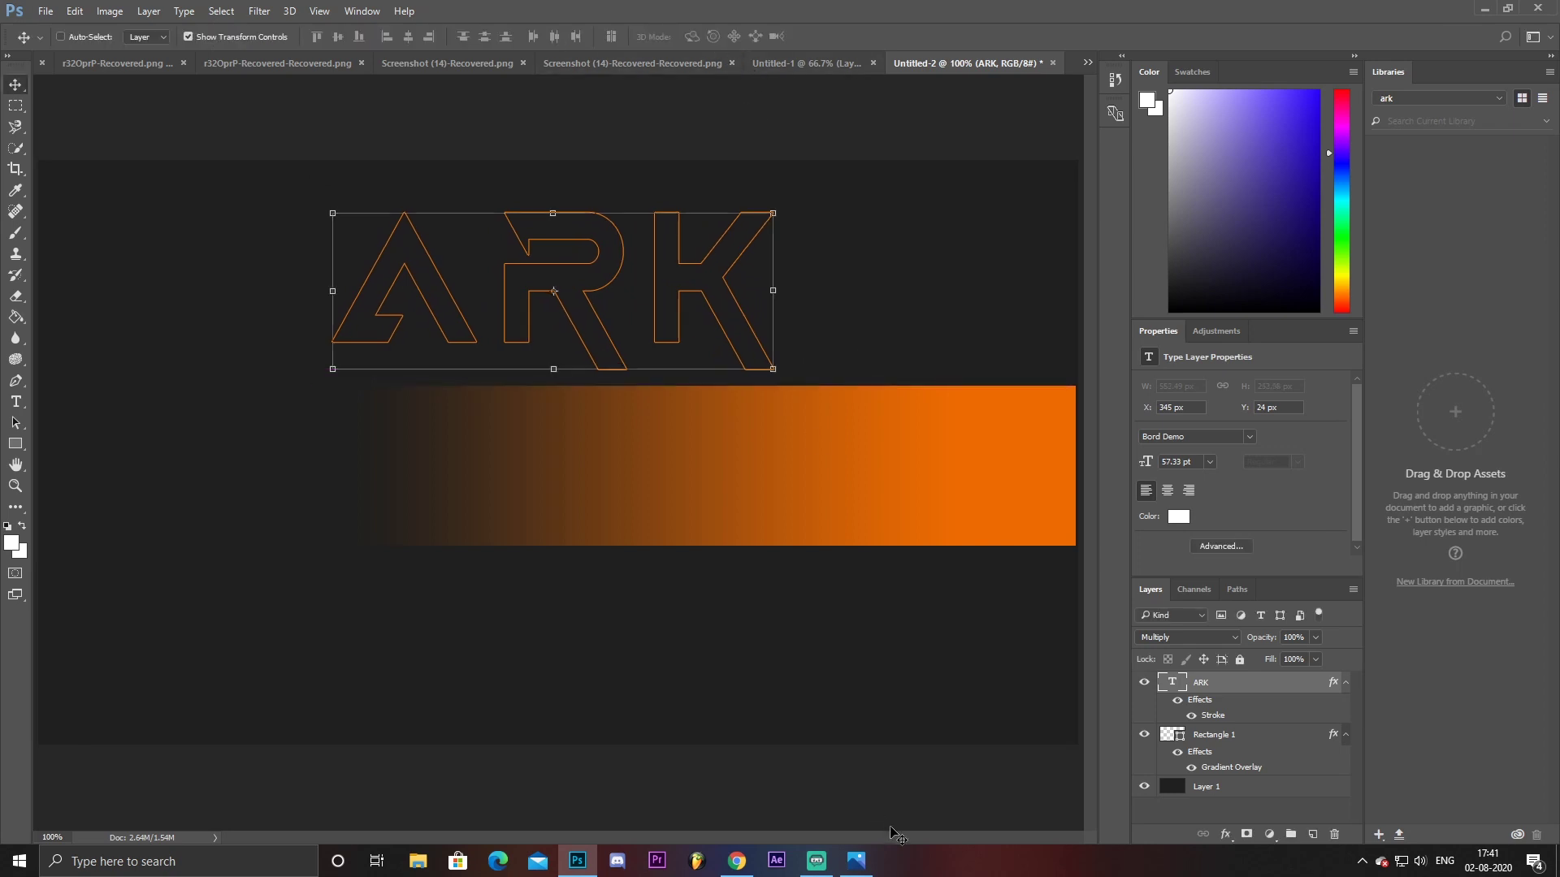
{"action": "left_click", "coordinate": [856, 861]}
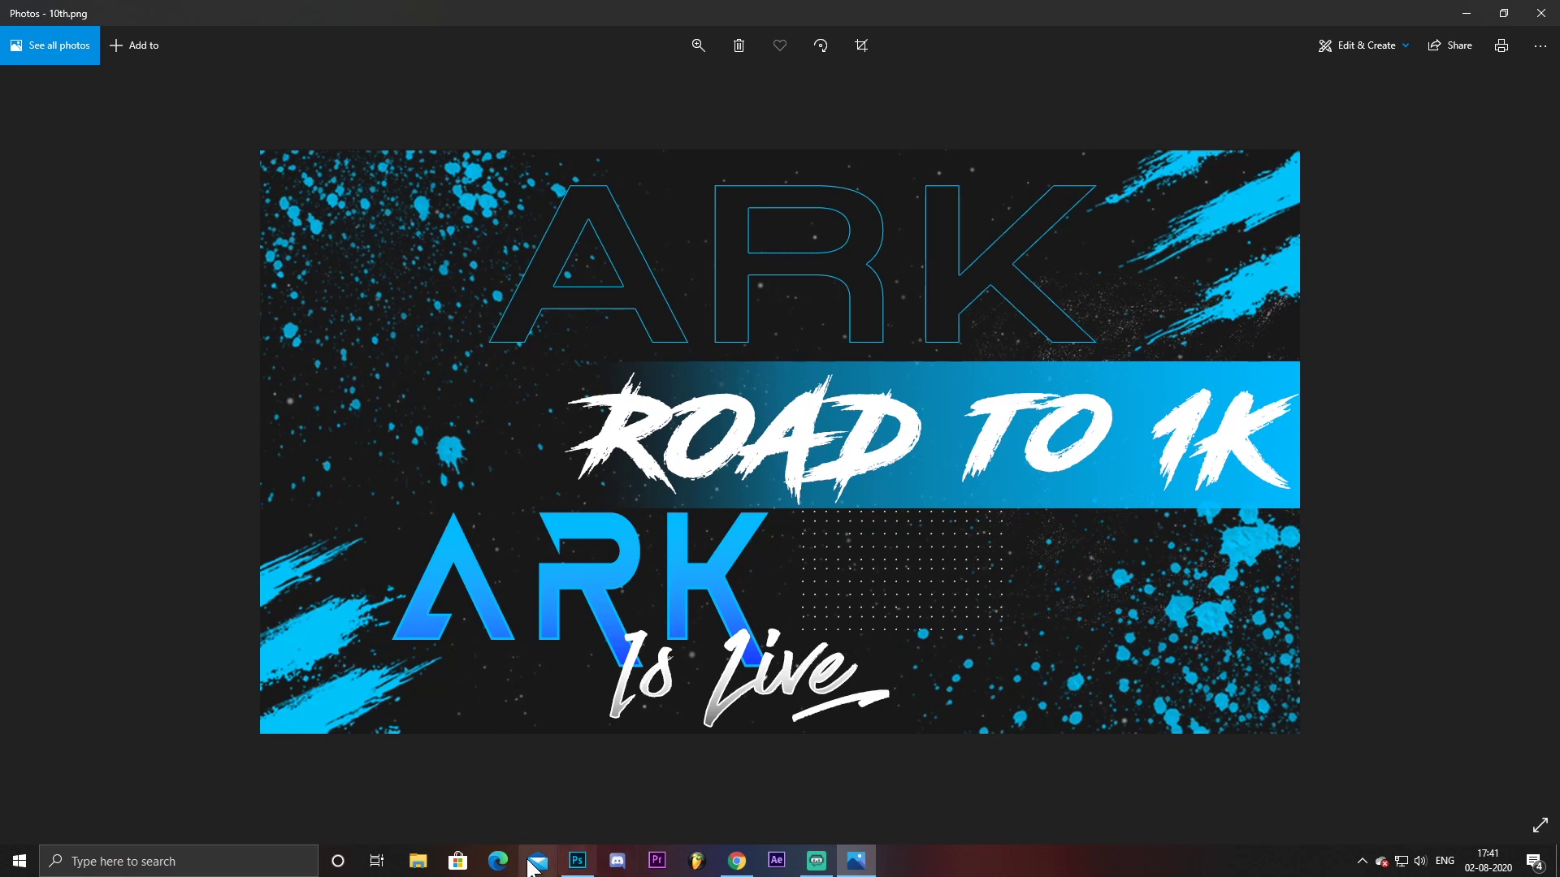
{"action": "left_click", "coordinate": [575, 866]}
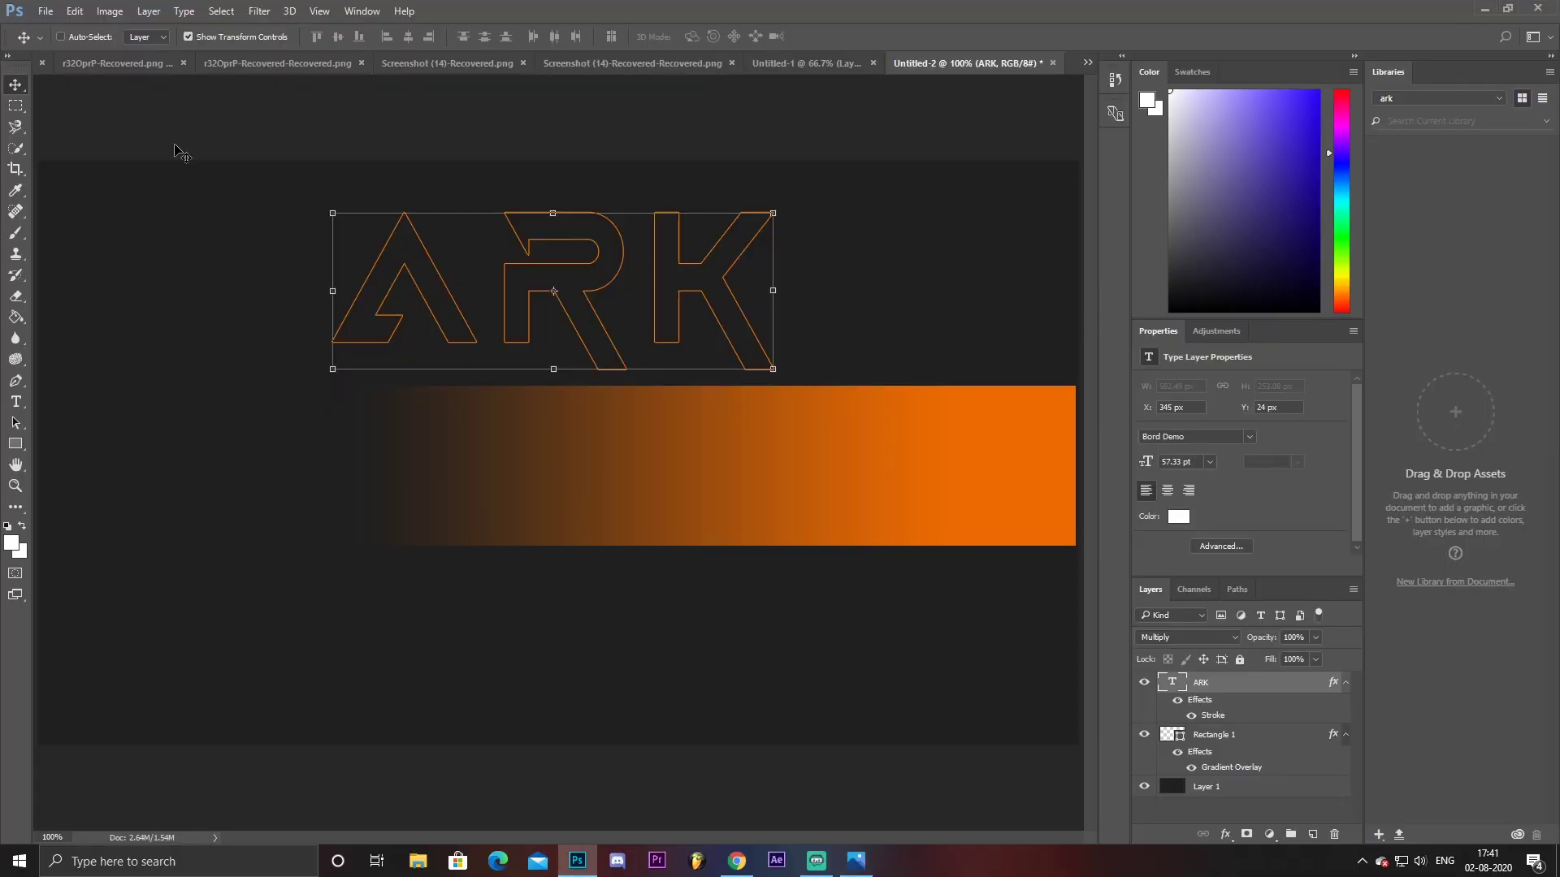
Embed the 5.png splatter image from the D: drive's thumbs\Thumbs folder
{"action": "left_click", "coordinate": [47, 11]}
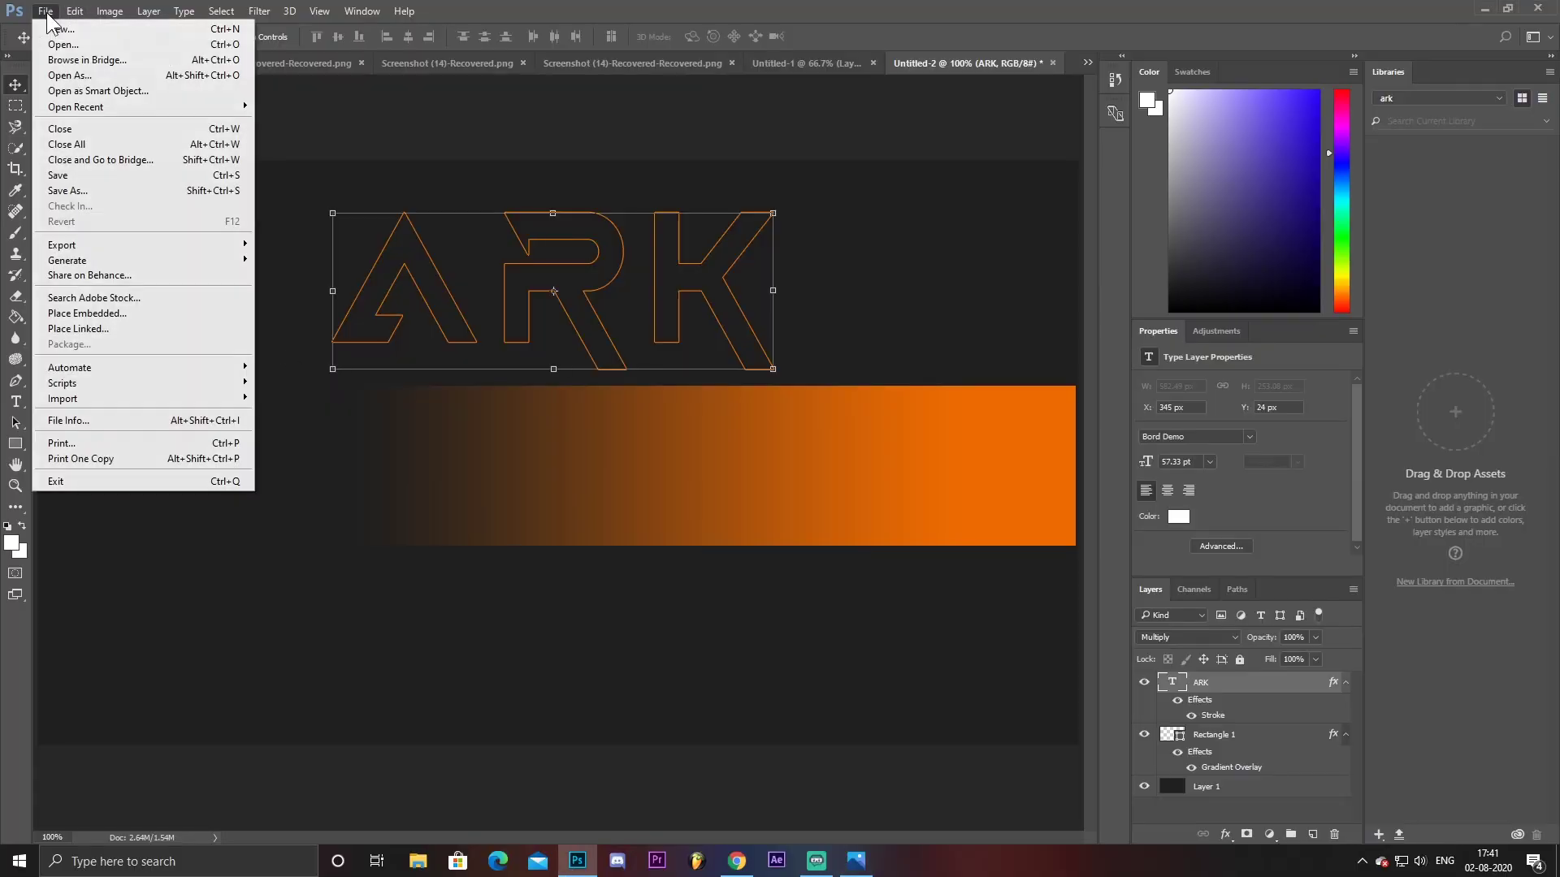
{"action": "left_click", "coordinate": [132, 312]}
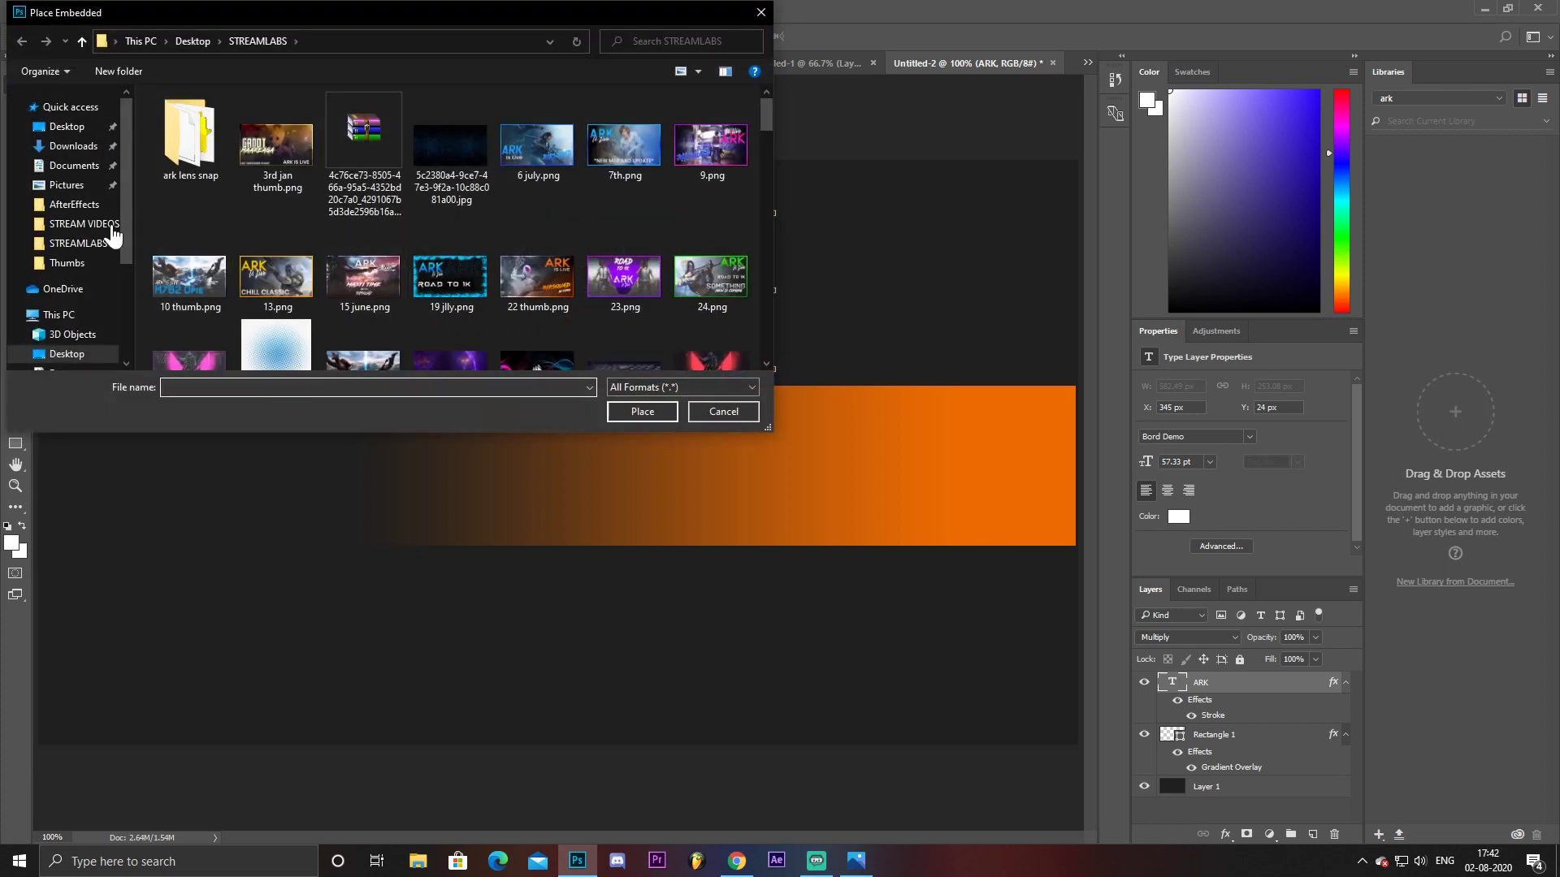
{"action": "scroll", "coordinate": [113, 235], "scroll_direction": "down", "scroll_amount": 3}
{"action": "left_click", "coordinate": [94, 323]}
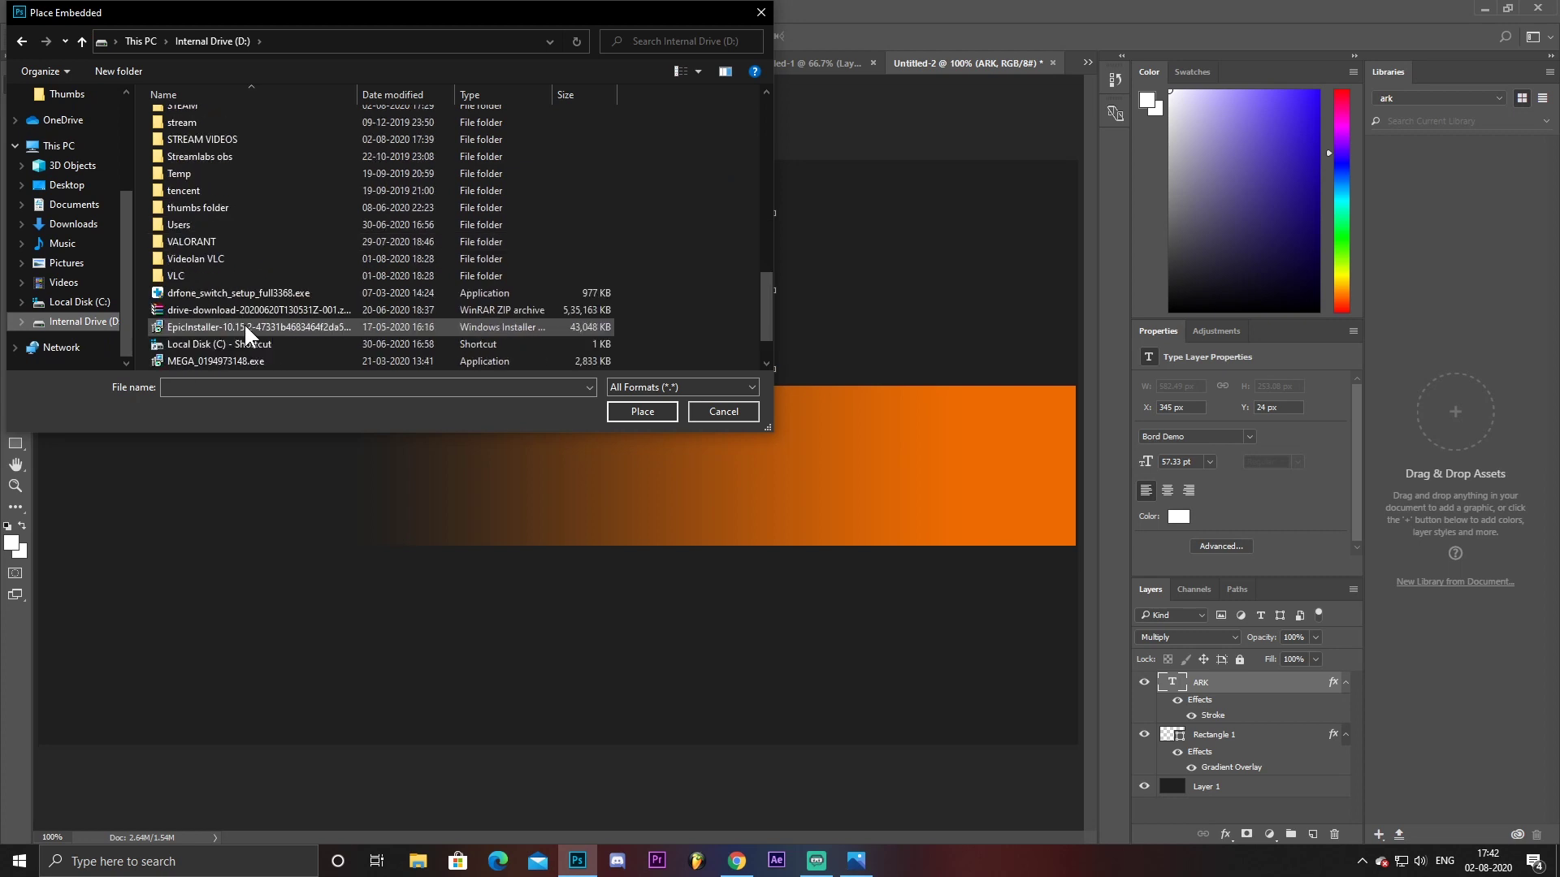
{"action": "scroll", "coordinate": [245, 325], "scroll_direction": "down", "scroll_amount": 2}
{"action": "scroll", "coordinate": [242, 291], "scroll_direction": "up", "scroll_amount": 1}
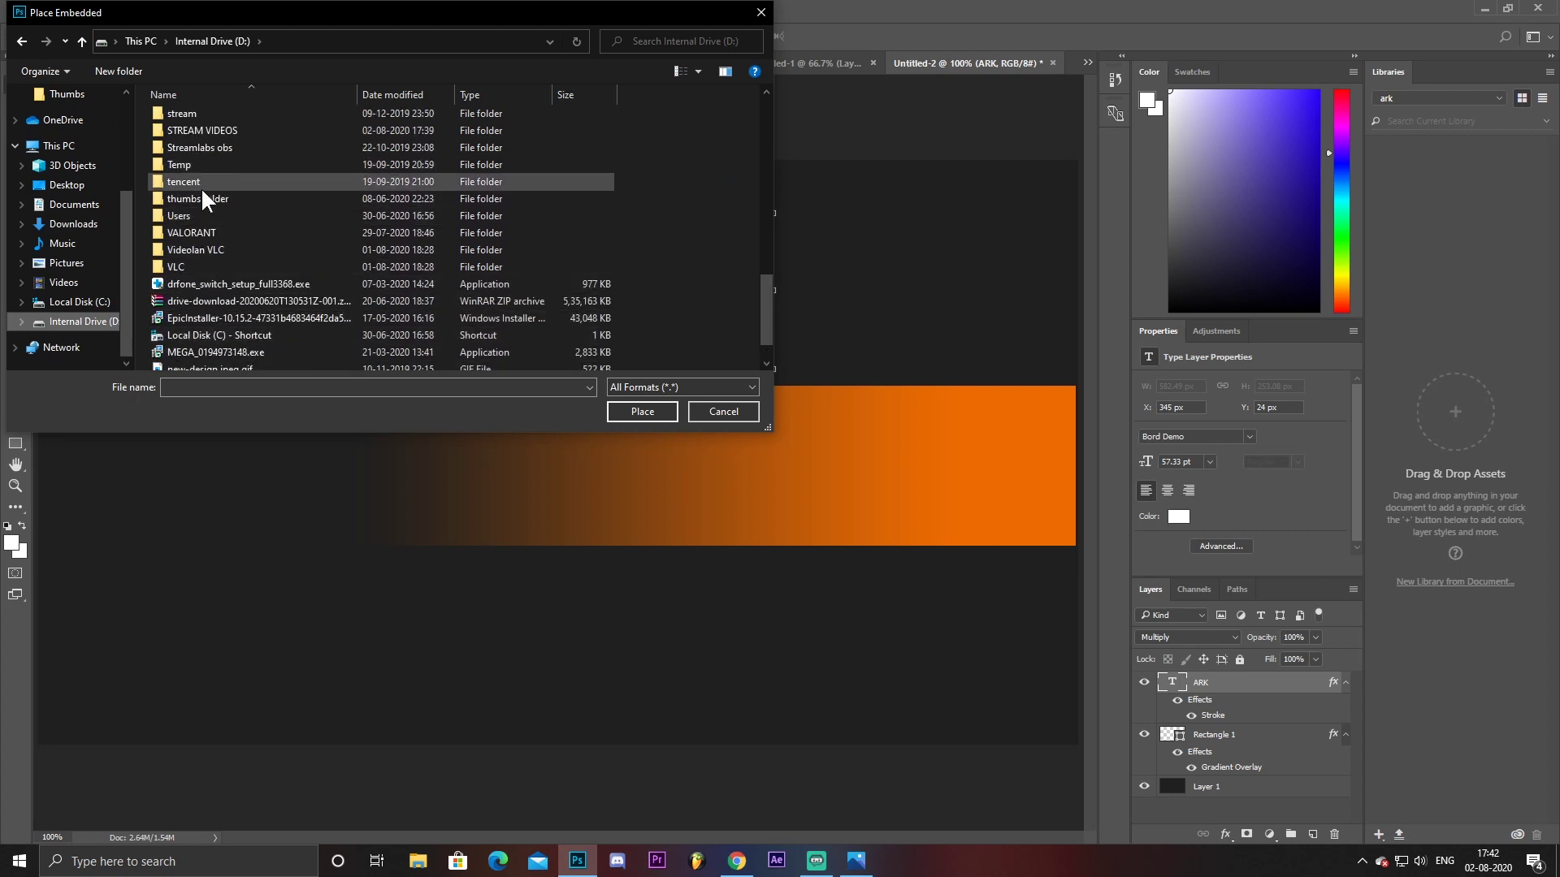
{"action": "double_click", "coordinate": [202, 201]}
{"action": "double_click", "coordinate": [199, 167]}
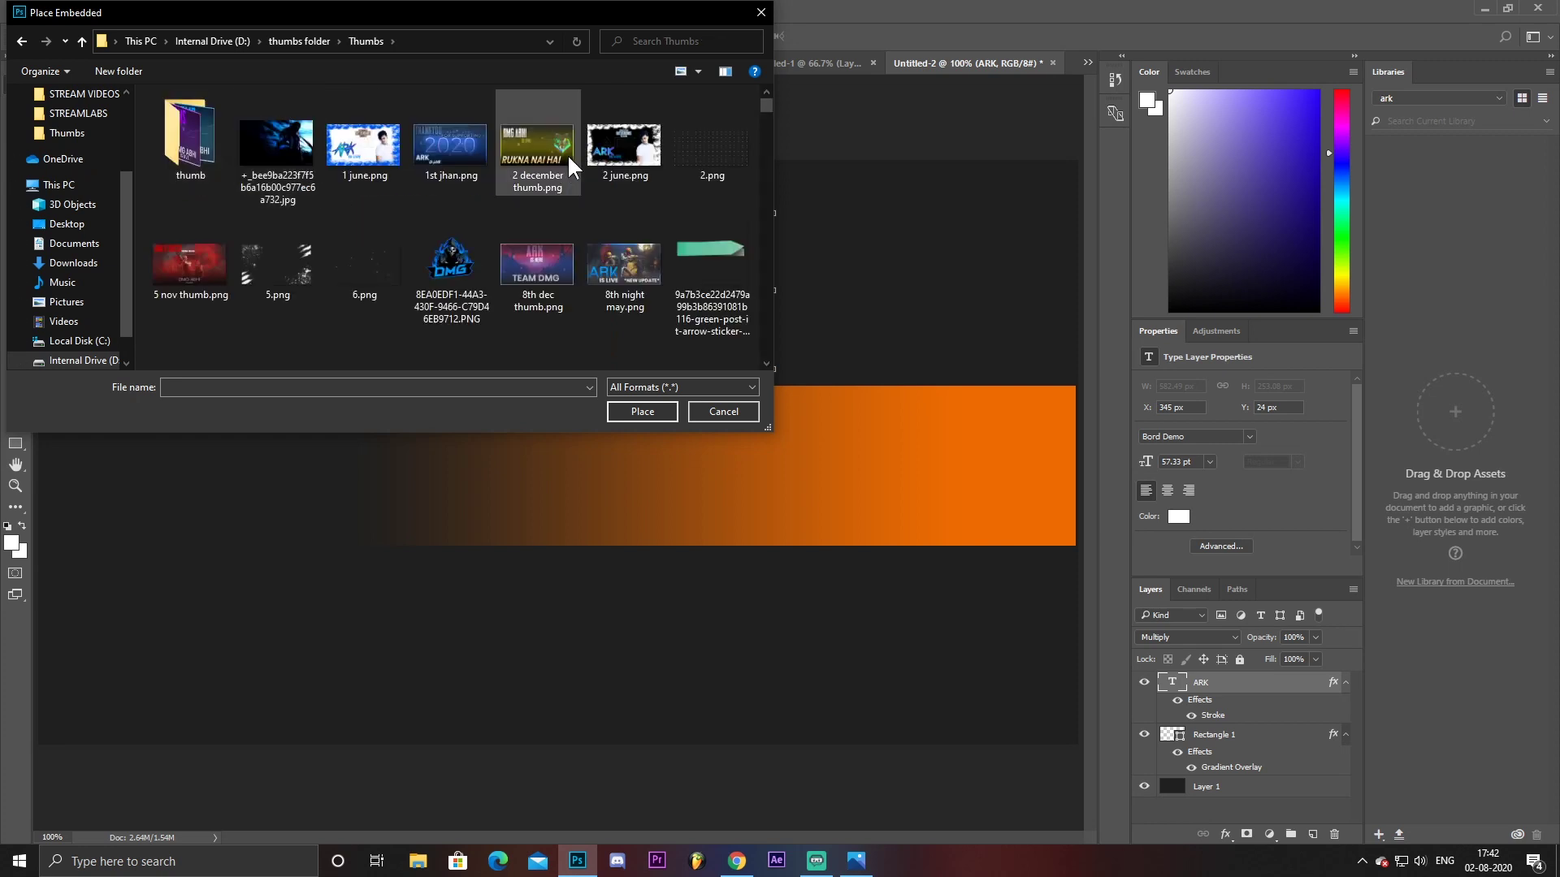
{"action": "left_click", "coordinate": [277, 267]}
{"action": "left_click", "coordinate": [642, 411]}
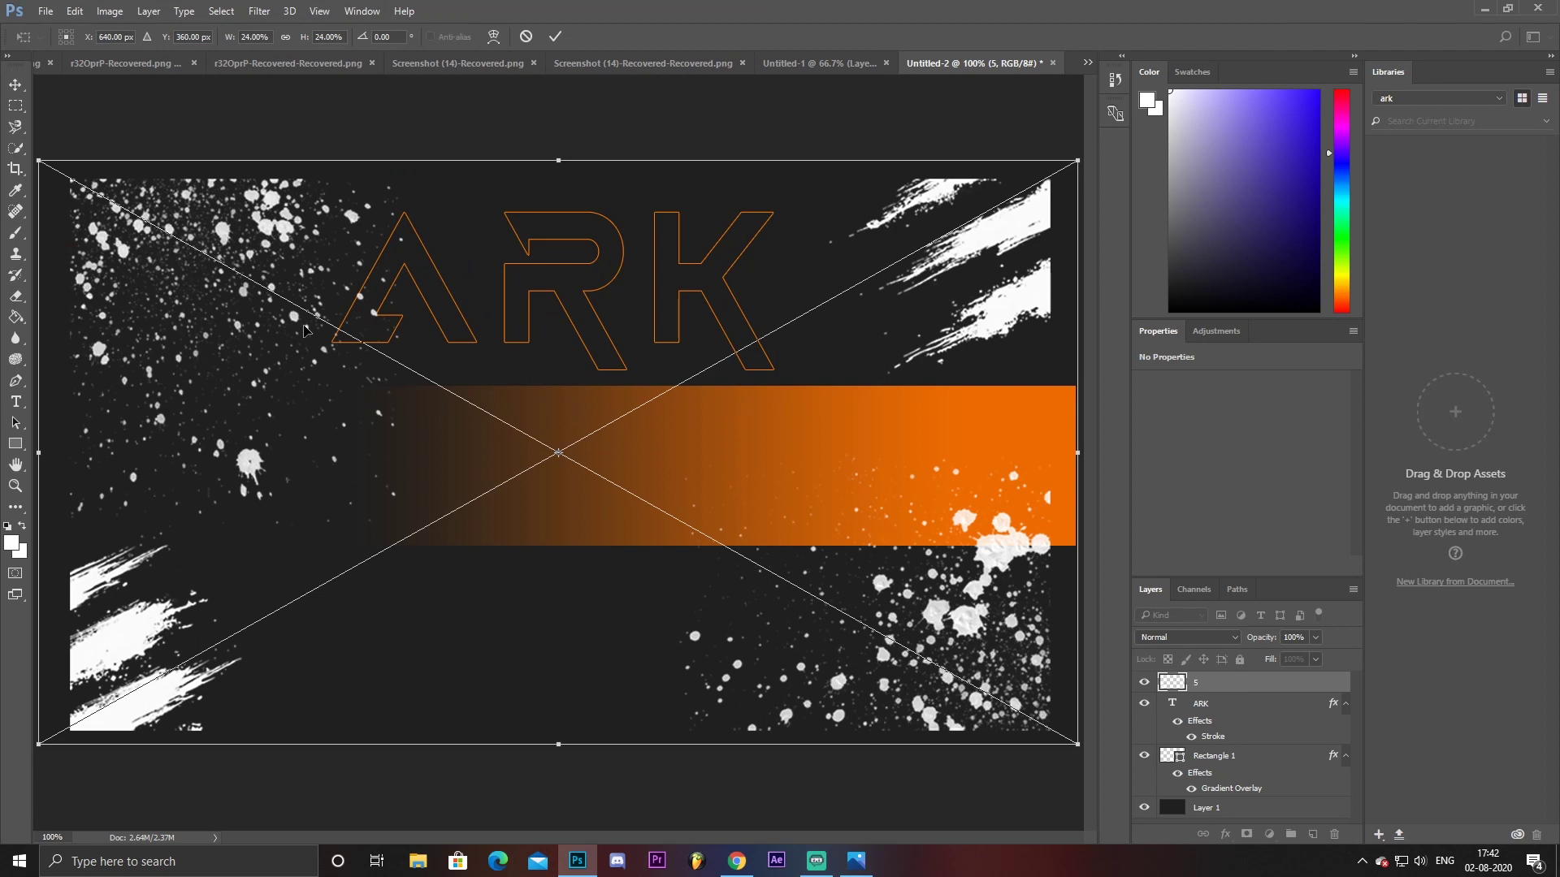
Stretch the splatter image to cover the whole canvas and commit it
{"action": "left_click_drag", "start_coordinate": [70, 197], "coordinate": [5, 146]}
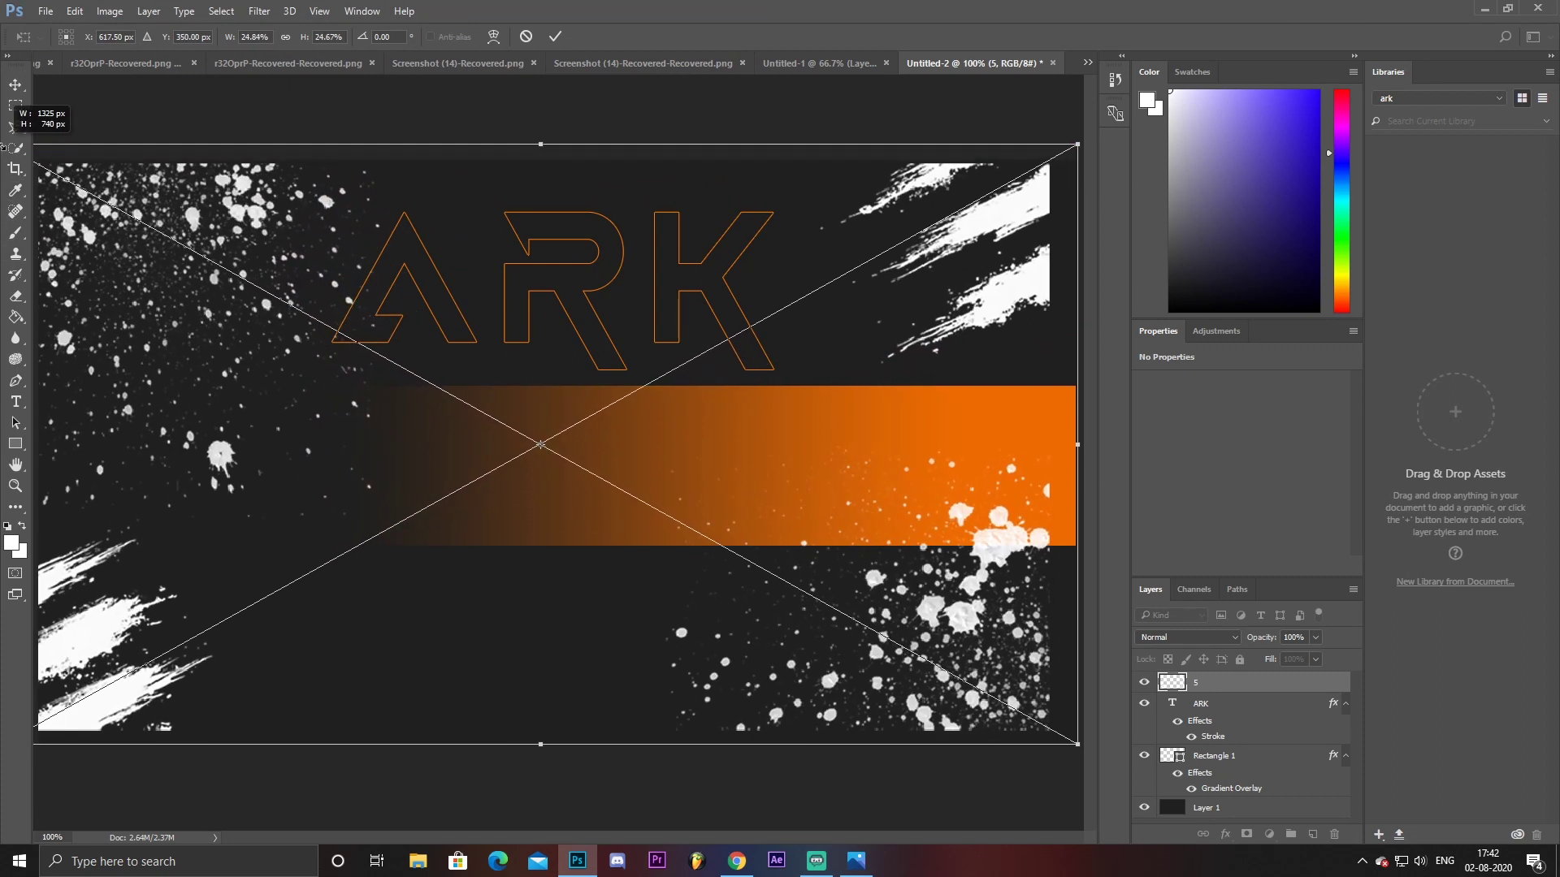
{"action": "left_click_drag", "start_coordinate": [1077, 144], "coordinate": [1107, 139]}
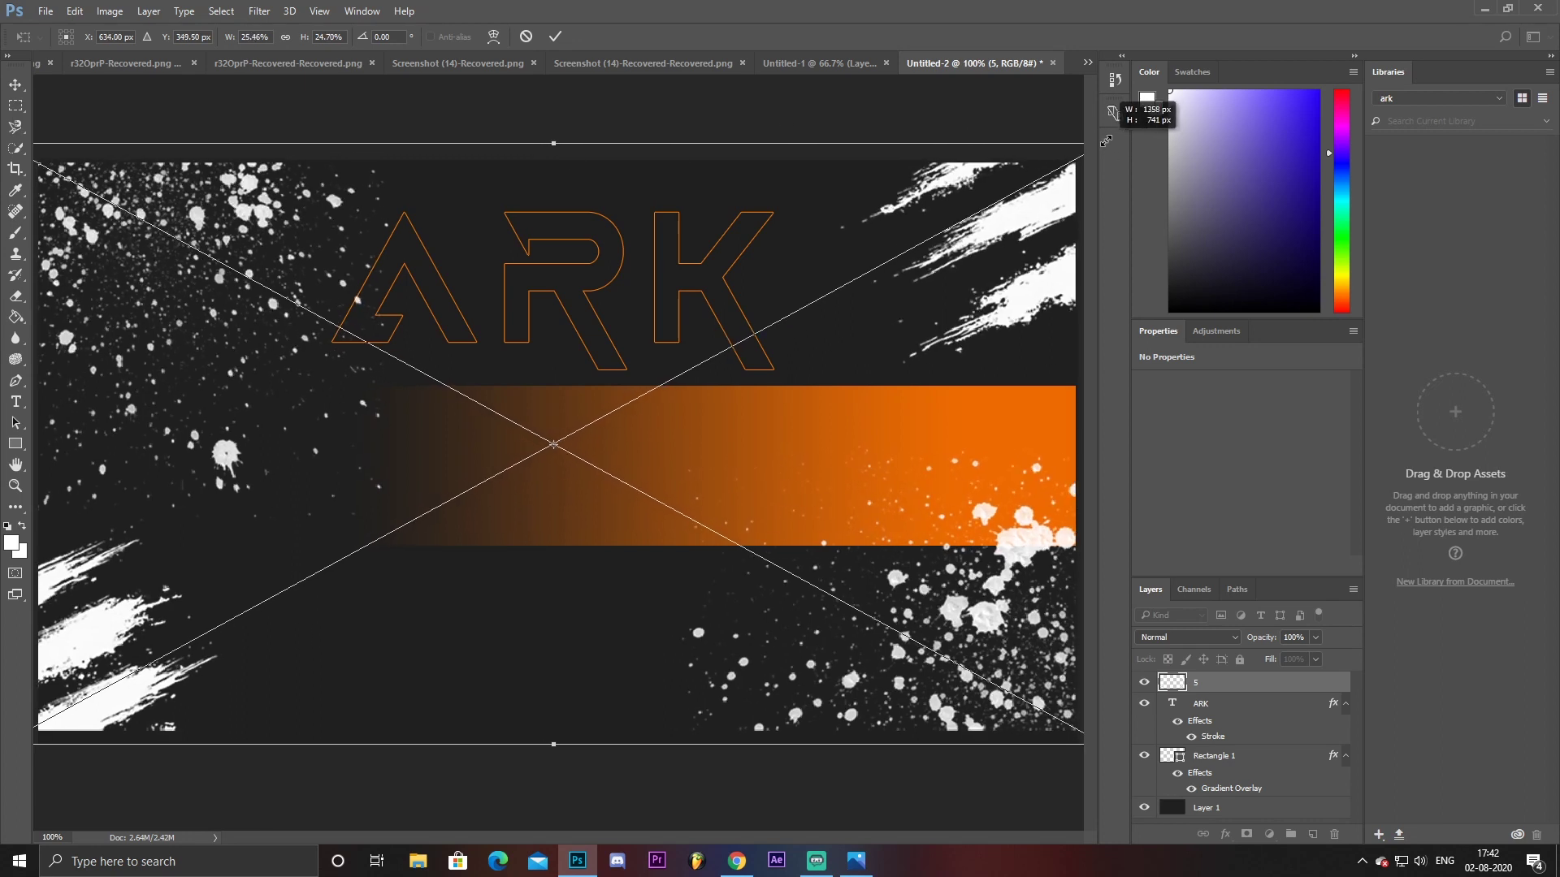
{"action": "left_click", "coordinate": [556, 33]}
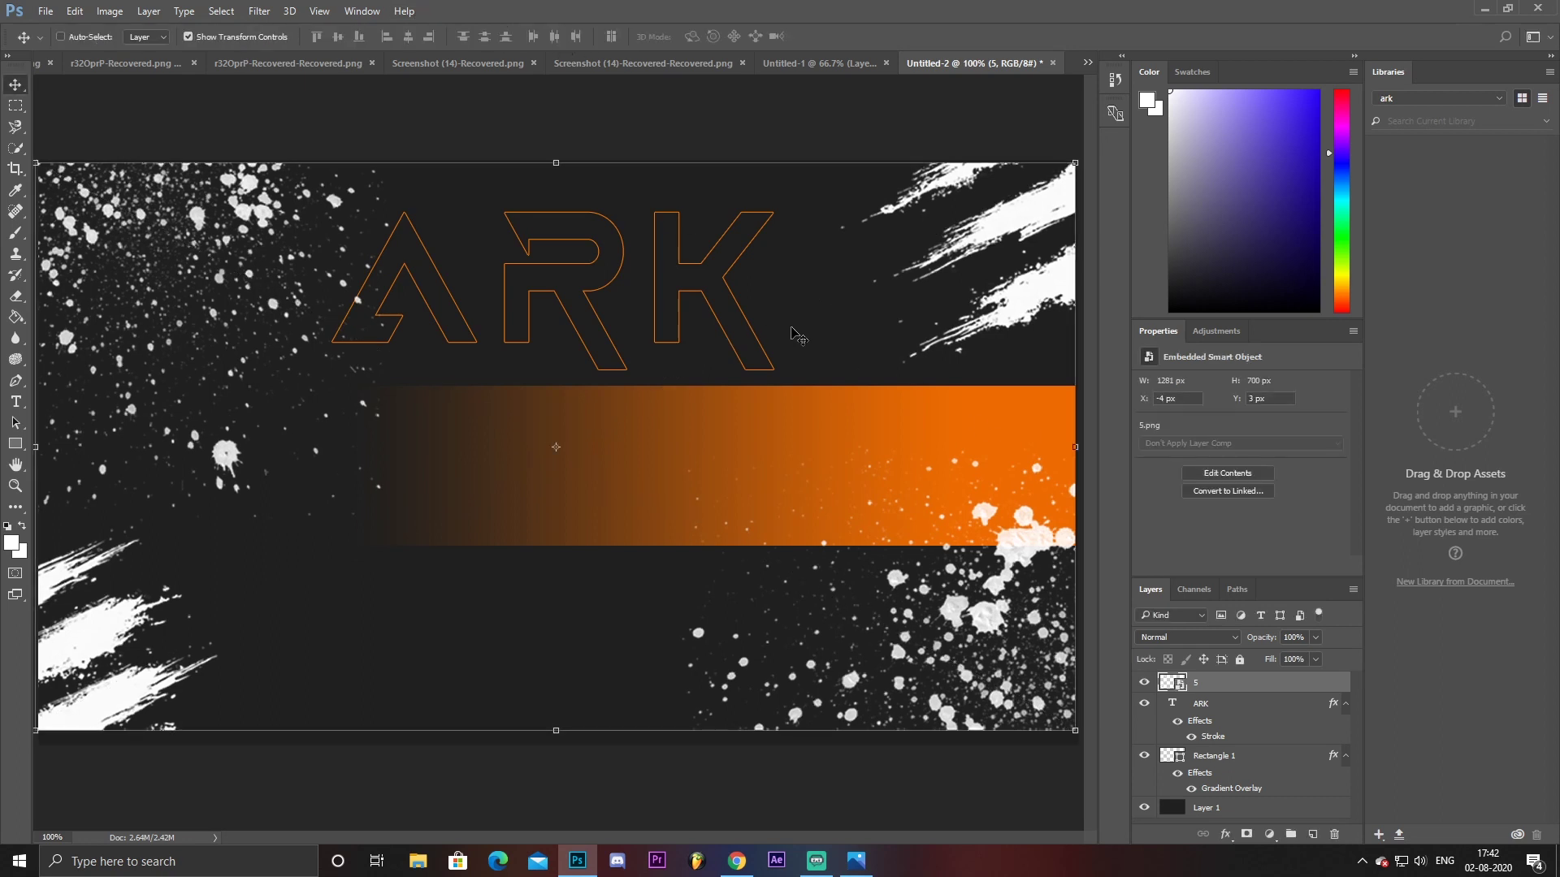
Give the splatter layer a 65 px Inside orange stroke so the splatters turn solid orange
{"action": "double_click", "coordinate": [1294, 691]}
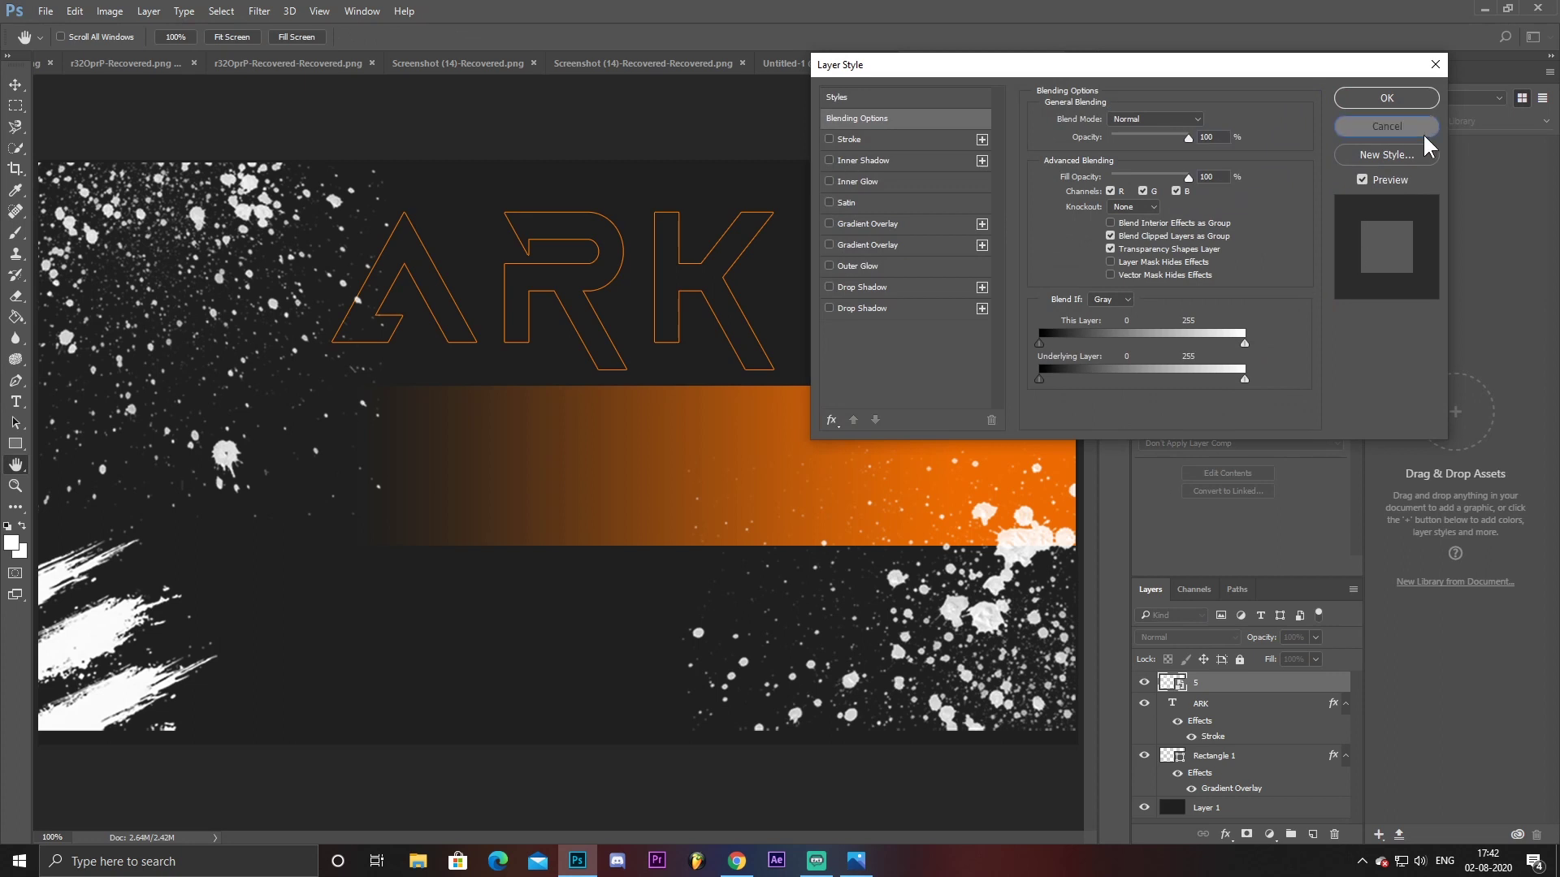
{"action": "left_click", "coordinate": [1418, 131]}
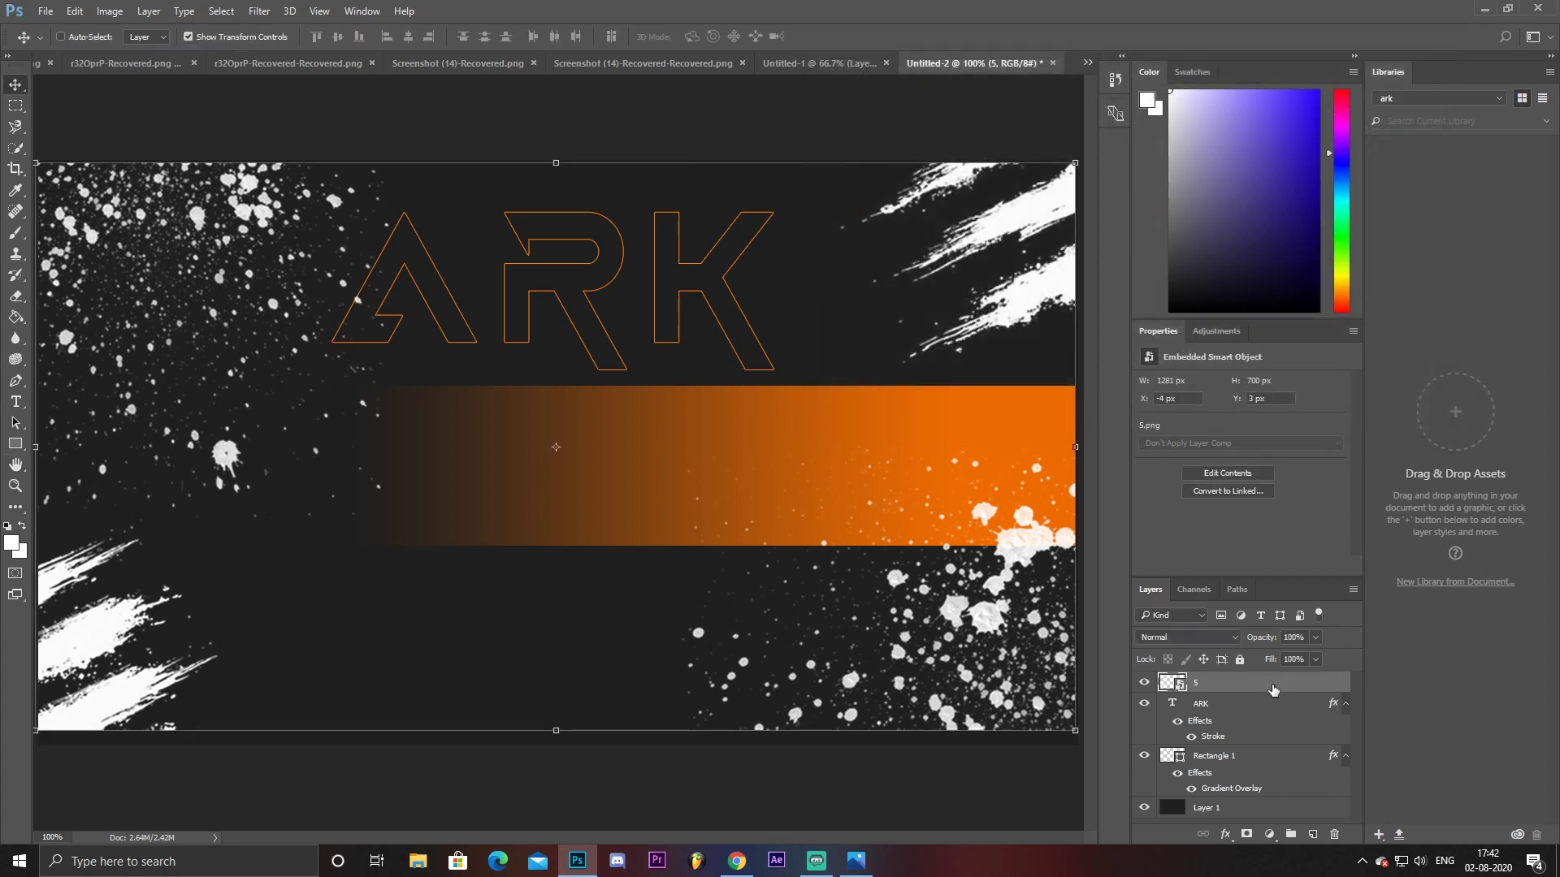
{"action": "double_click", "coordinate": [1282, 691]}
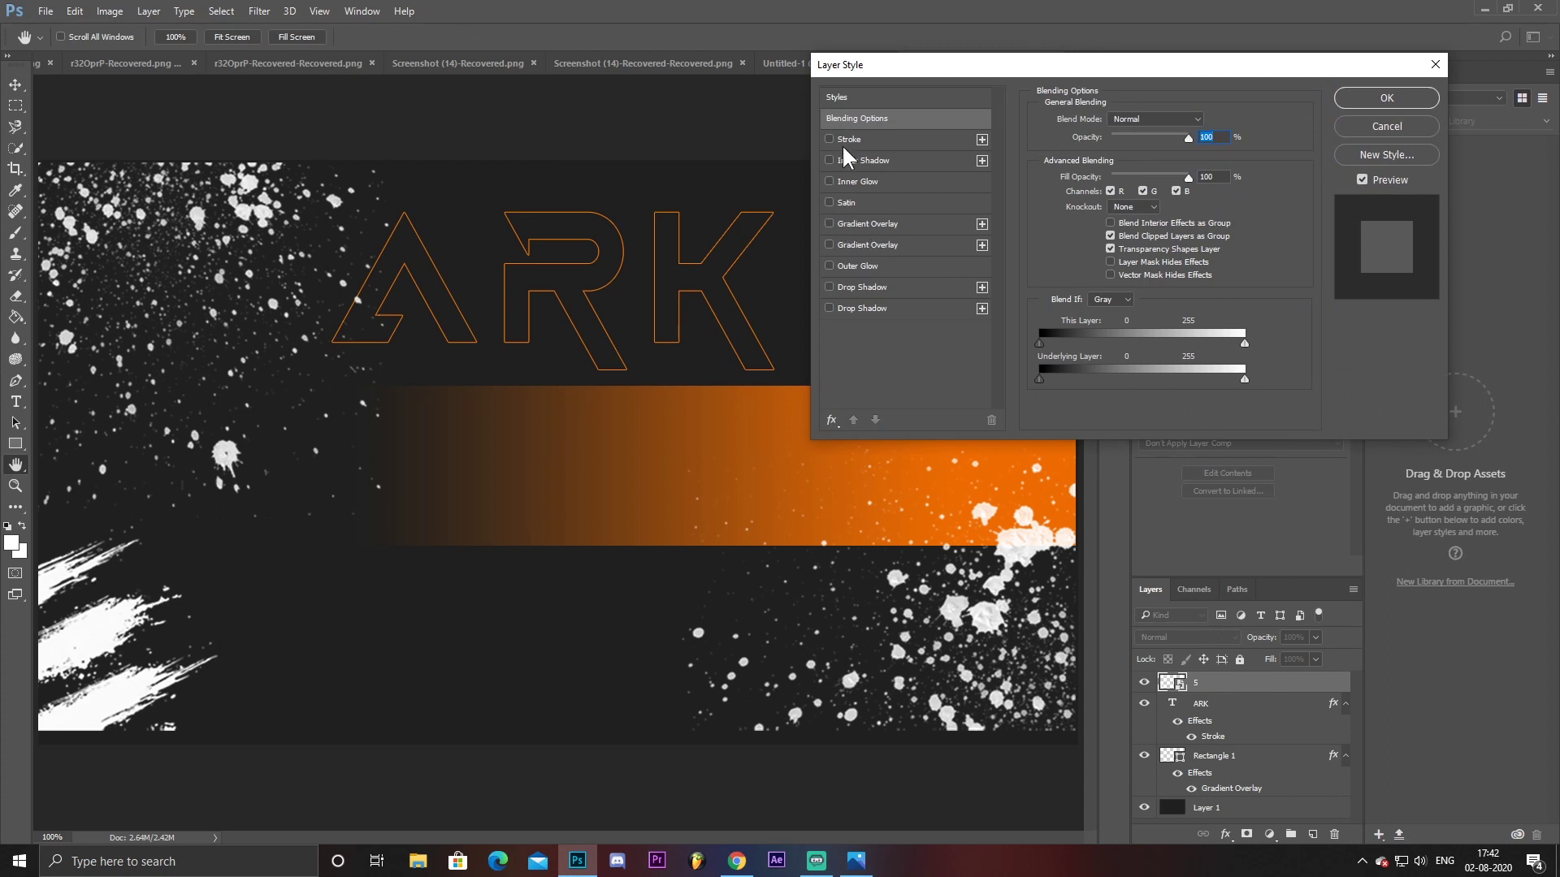
{"action": "left_click", "coordinate": [849, 139]}
{"action": "left_click", "coordinate": [1120, 136]}
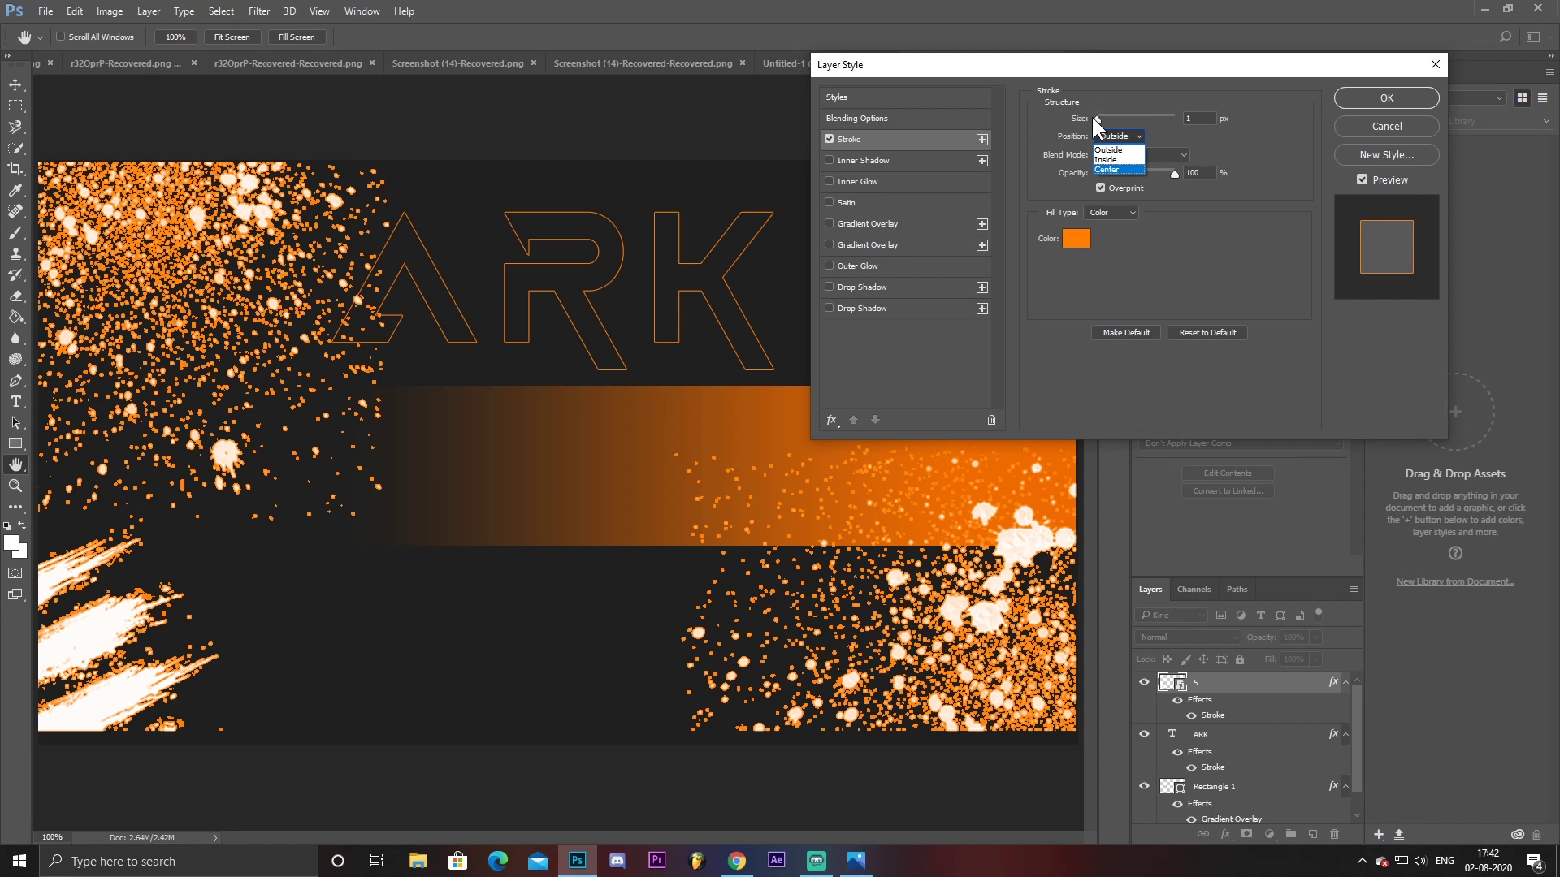
{"action": "left_click", "coordinate": [1095, 115]}
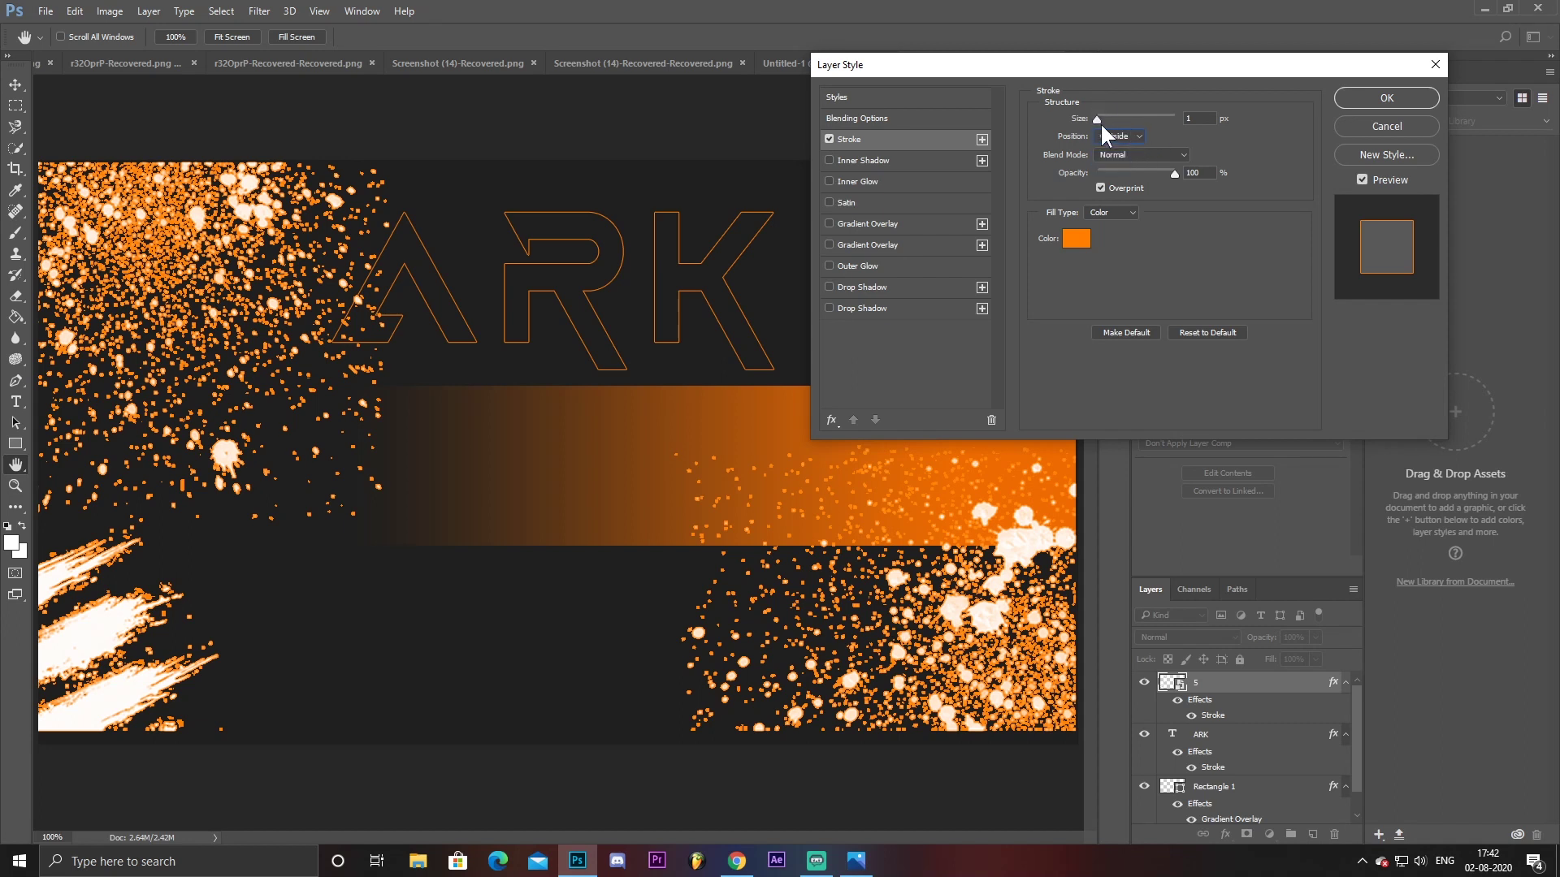
{"action": "left_click_drag", "start_coordinate": [1099, 119], "coordinate": [1096, 118]}
{"action": "left_click", "coordinate": [1106, 159]}
{"action": "mouse_move", "coordinate": [1096, 120]}
{"action": "left_mouse_down"}
{"action": "mouse_move", "coordinate": [1139, 120]}
{"action": "mouse_move", "coordinate": [1077, 129]}
{"action": "mouse_move", "coordinate": [1178, 133]}
{"action": "mouse_move", "coordinate": [1093, 134]}
{"action": "left_mouse_up"}
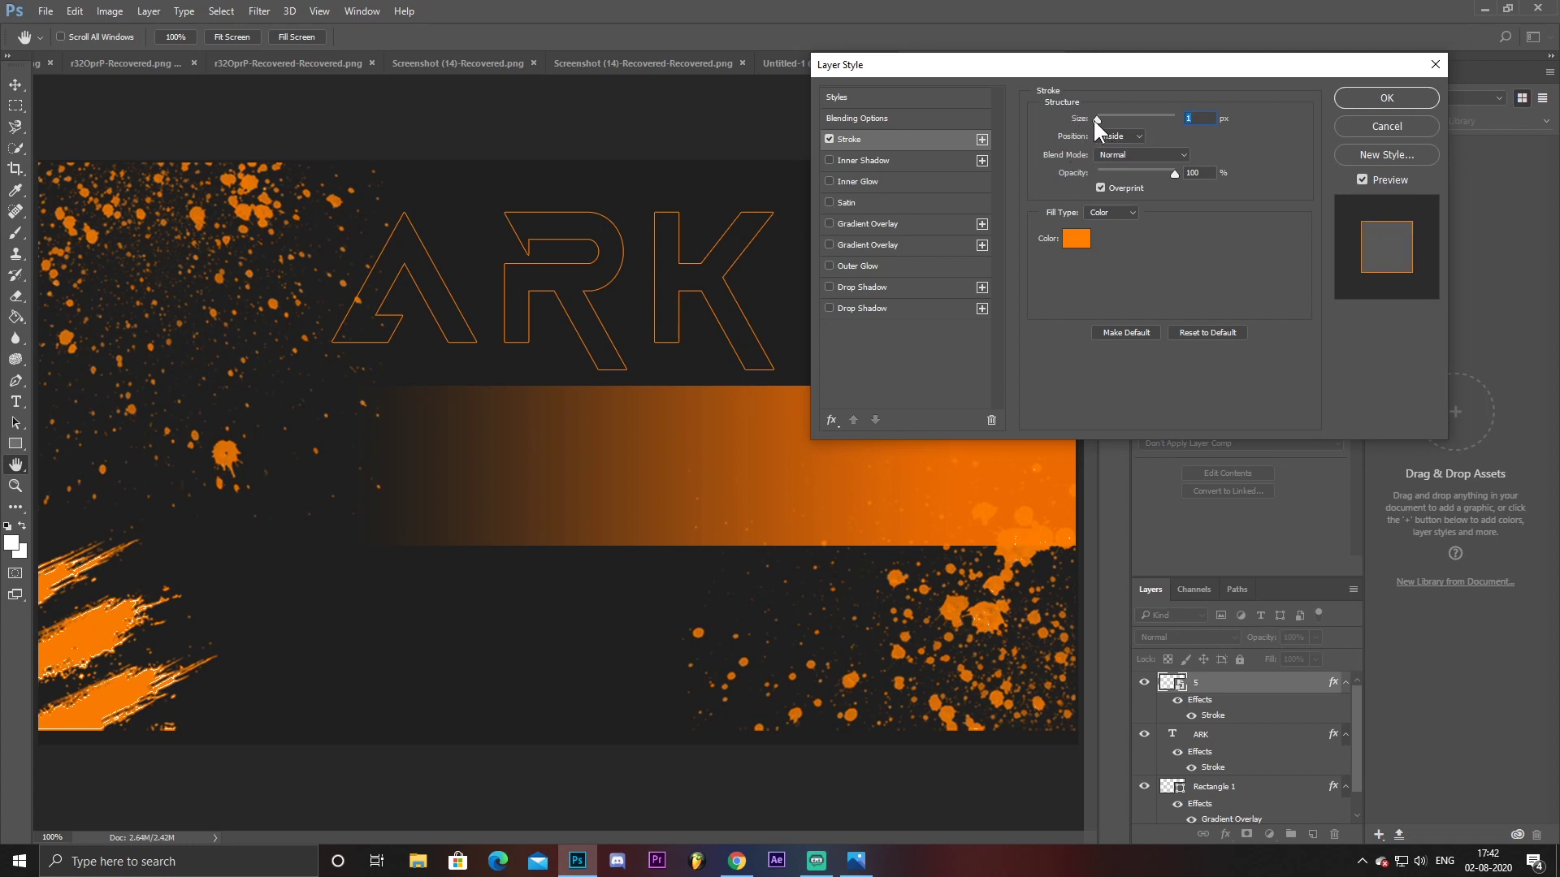
{"action": "left_click_drag", "start_coordinate": [1095, 119], "coordinate": [1121, 119]}
{"action": "left_click", "coordinate": [1379, 100]}
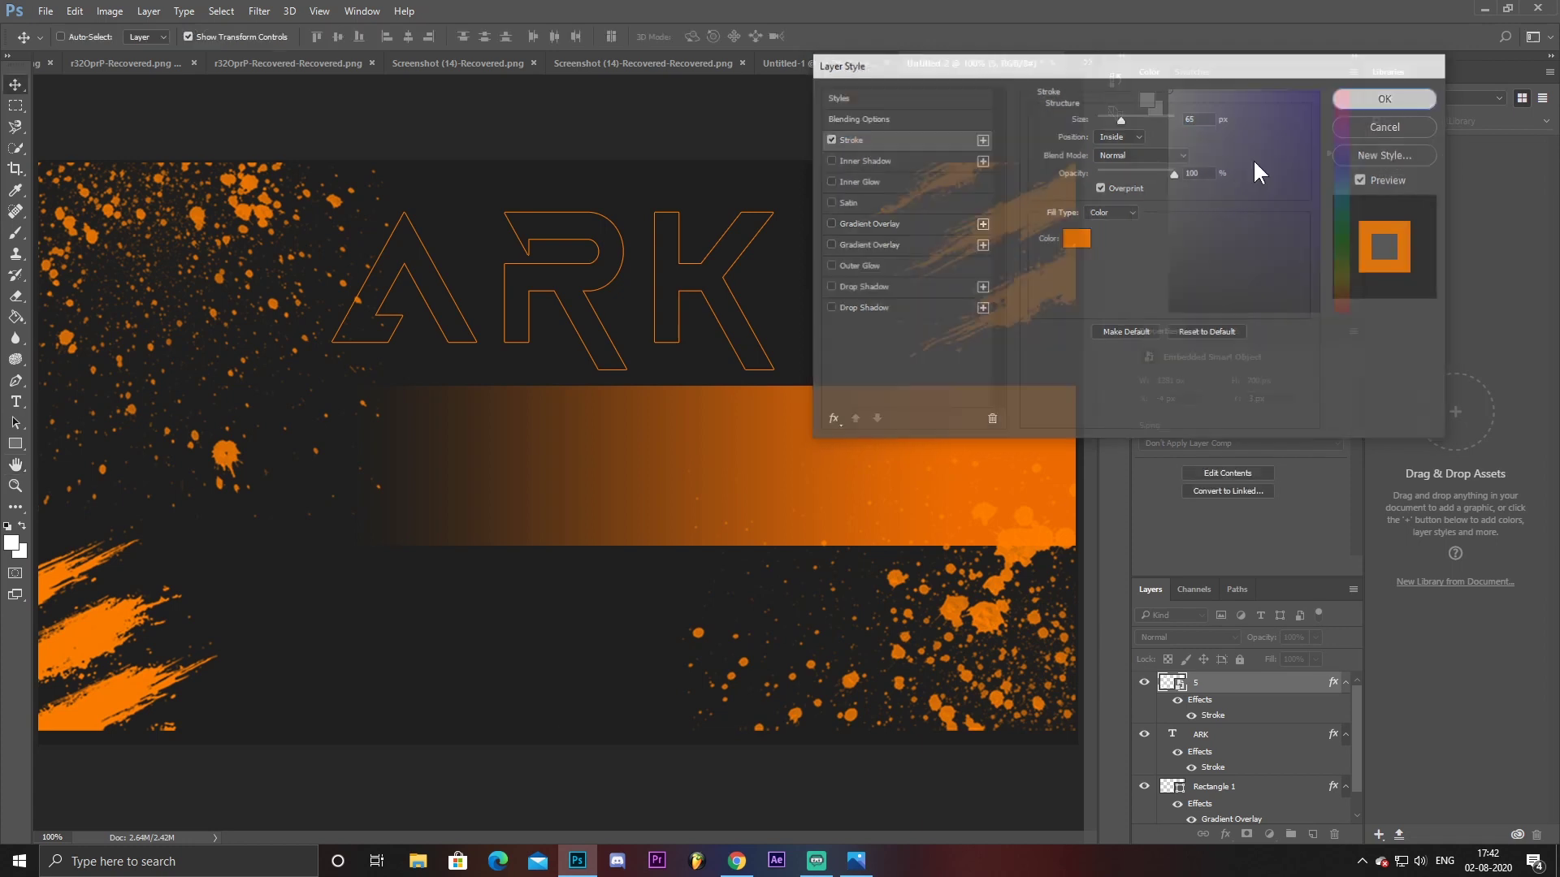
Stretch the placed image larger and taller over the canvas, then view the blue reference
{"action": "left_click_drag", "start_coordinate": [1072, 732], "coordinate": [1077, 733]}
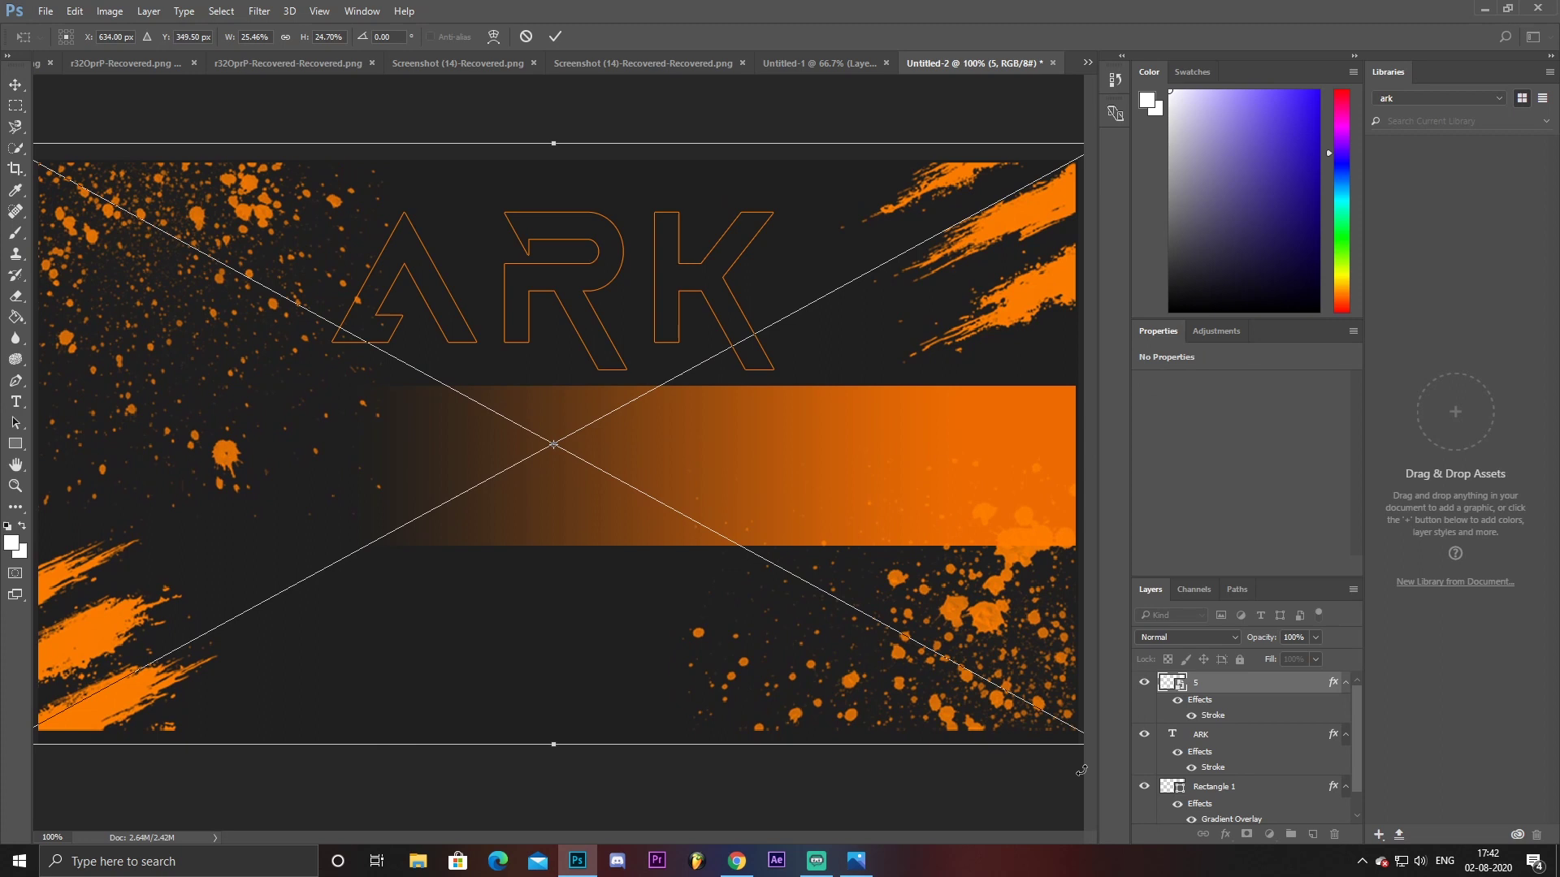
{"action": "key", "text": "Return"}
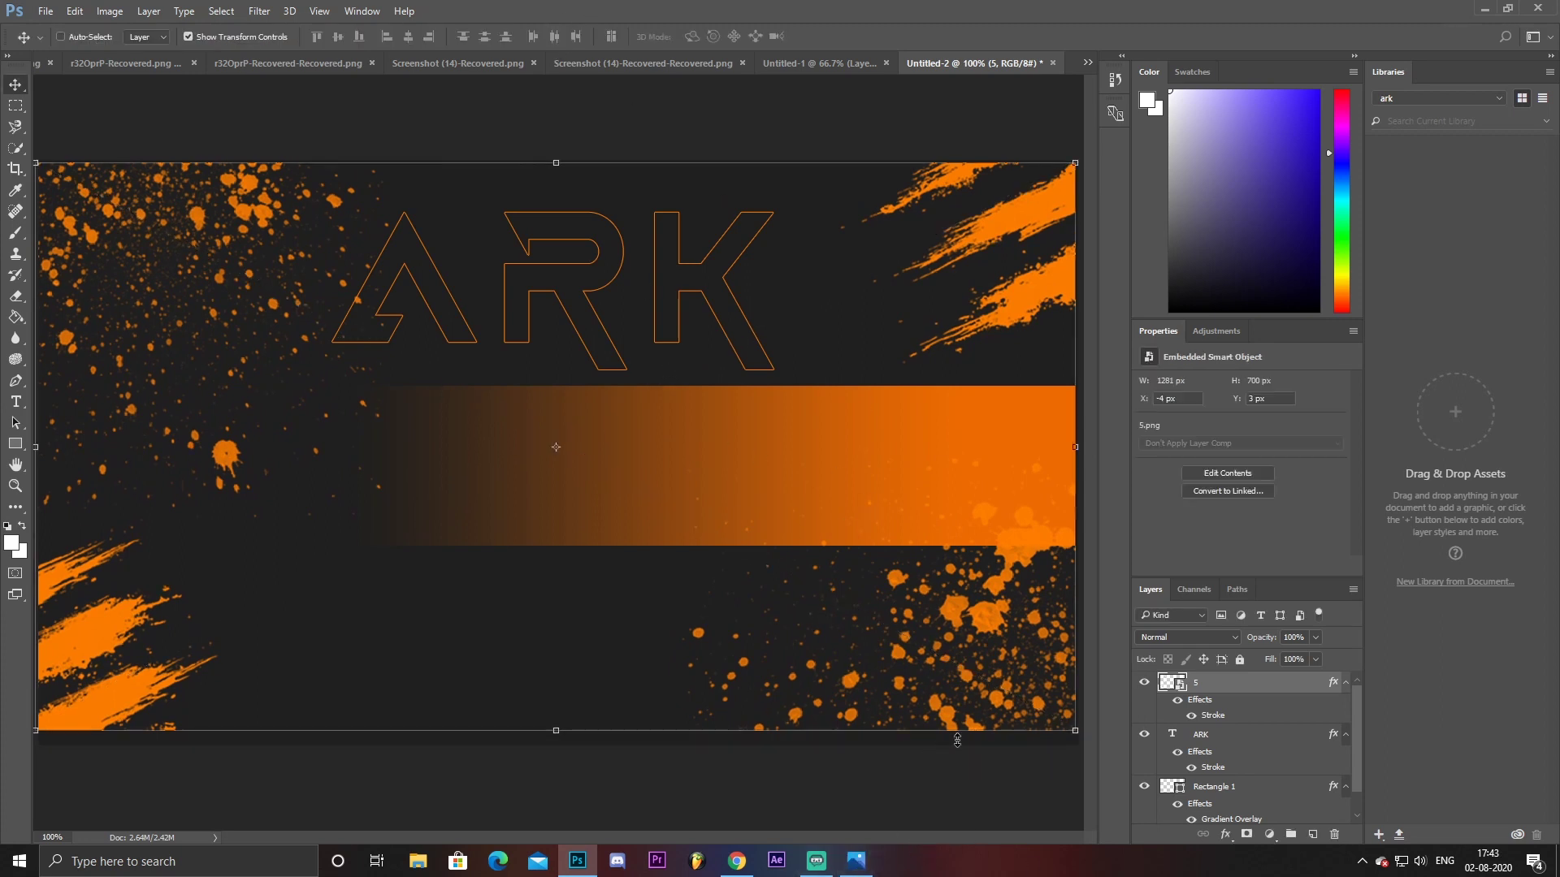
{"action": "left_click_drag", "start_coordinate": [557, 731], "coordinate": [559, 741]}
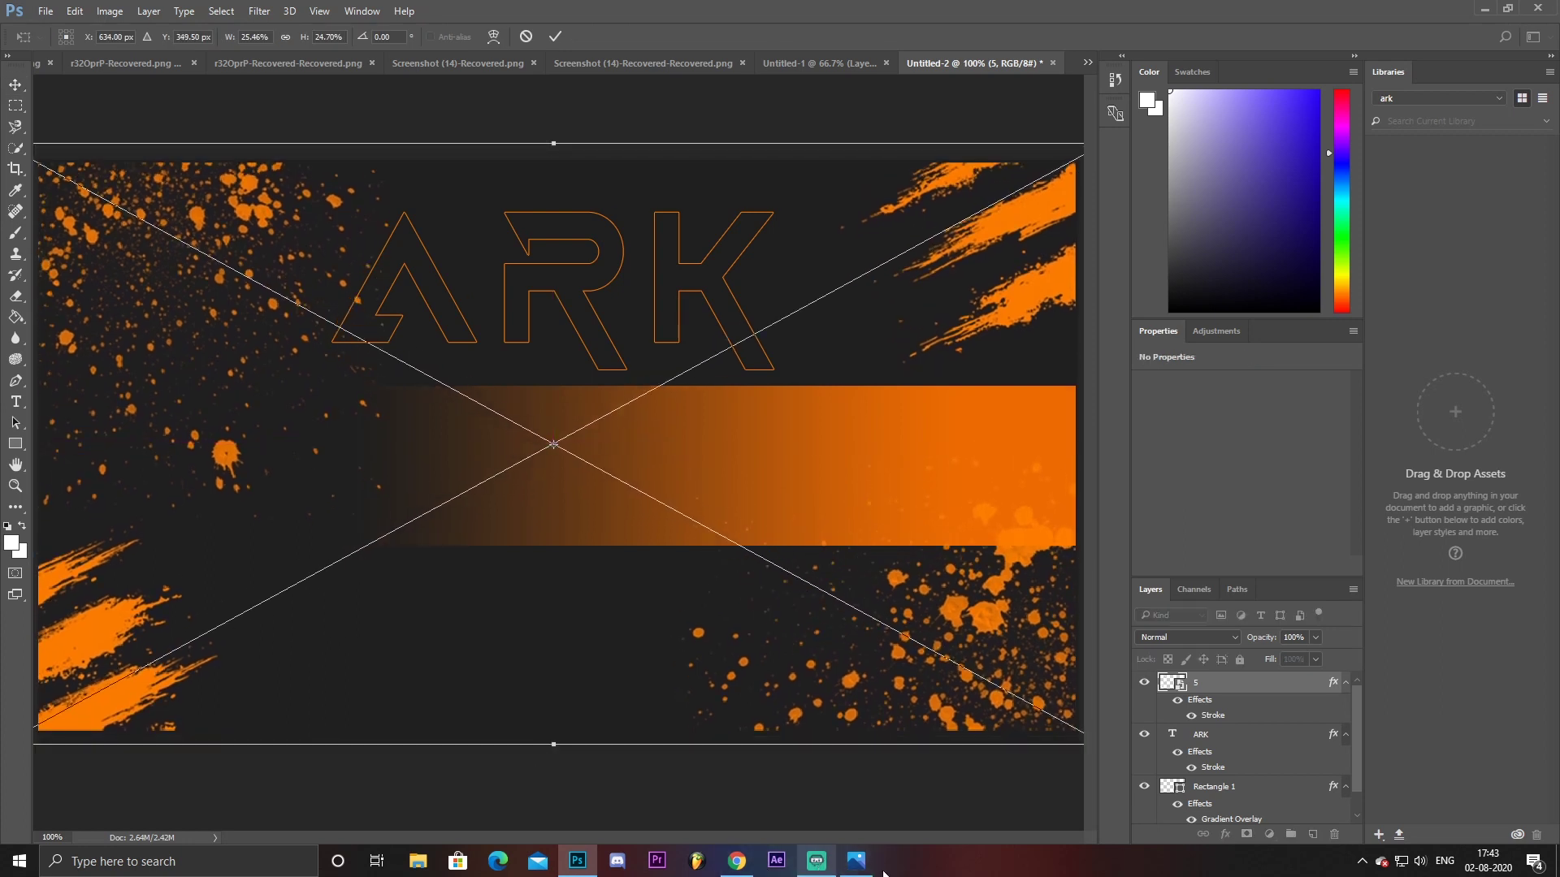
{"action": "left_click", "coordinate": [855, 860]}
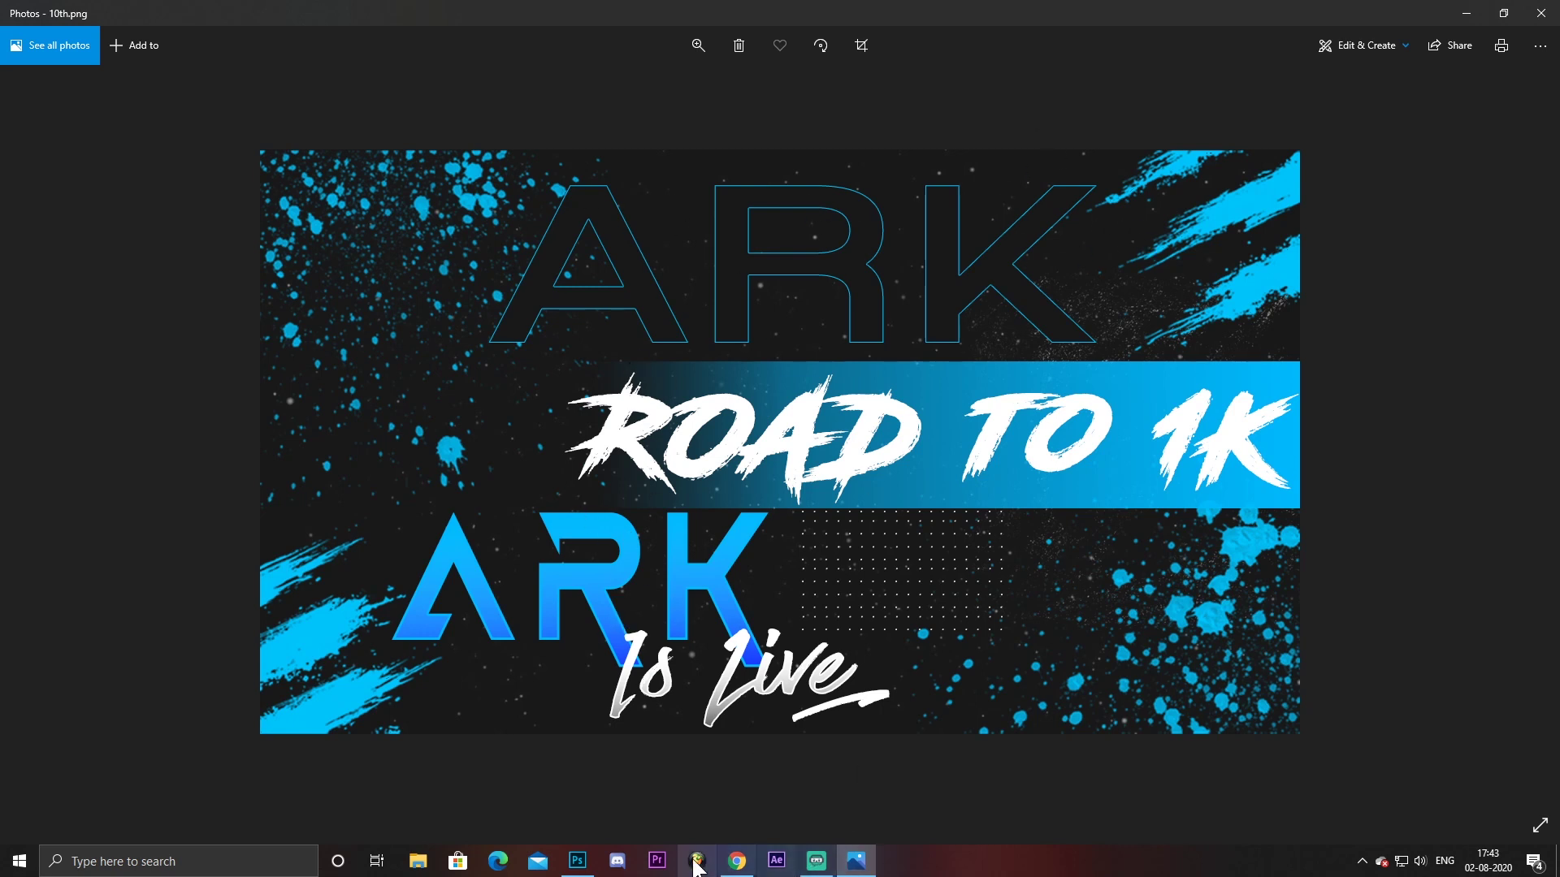
Return from the 10th.png reference to Photoshop and commit the placed starry image
{"action": "left_click", "coordinate": [578, 861]}
{"action": "left_click", "coordinate": [555, 35]}
Blend the starry layer as Linear Dodge (Add) beneath ARK, checking it against the blue reference
{"action": "left_click", "coordinate": [1186, 637]}
{"action": "left_click", "coordinate": [1186, 439]}
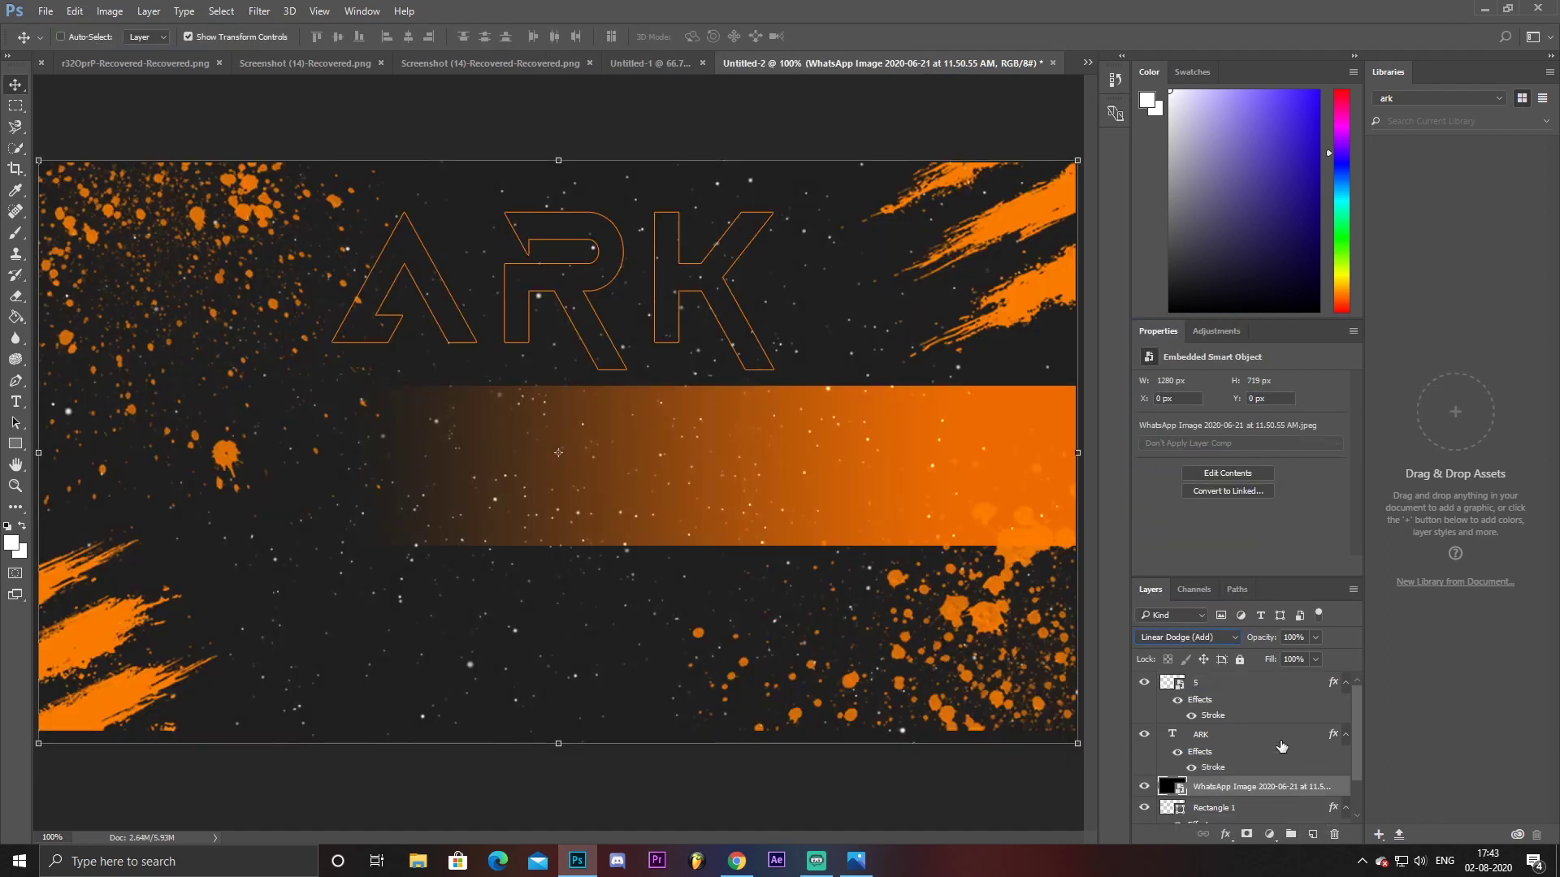
{"action": "left_click_drag", "start_coordinate": [1298, 700], "coordinate": [1265, 786]}
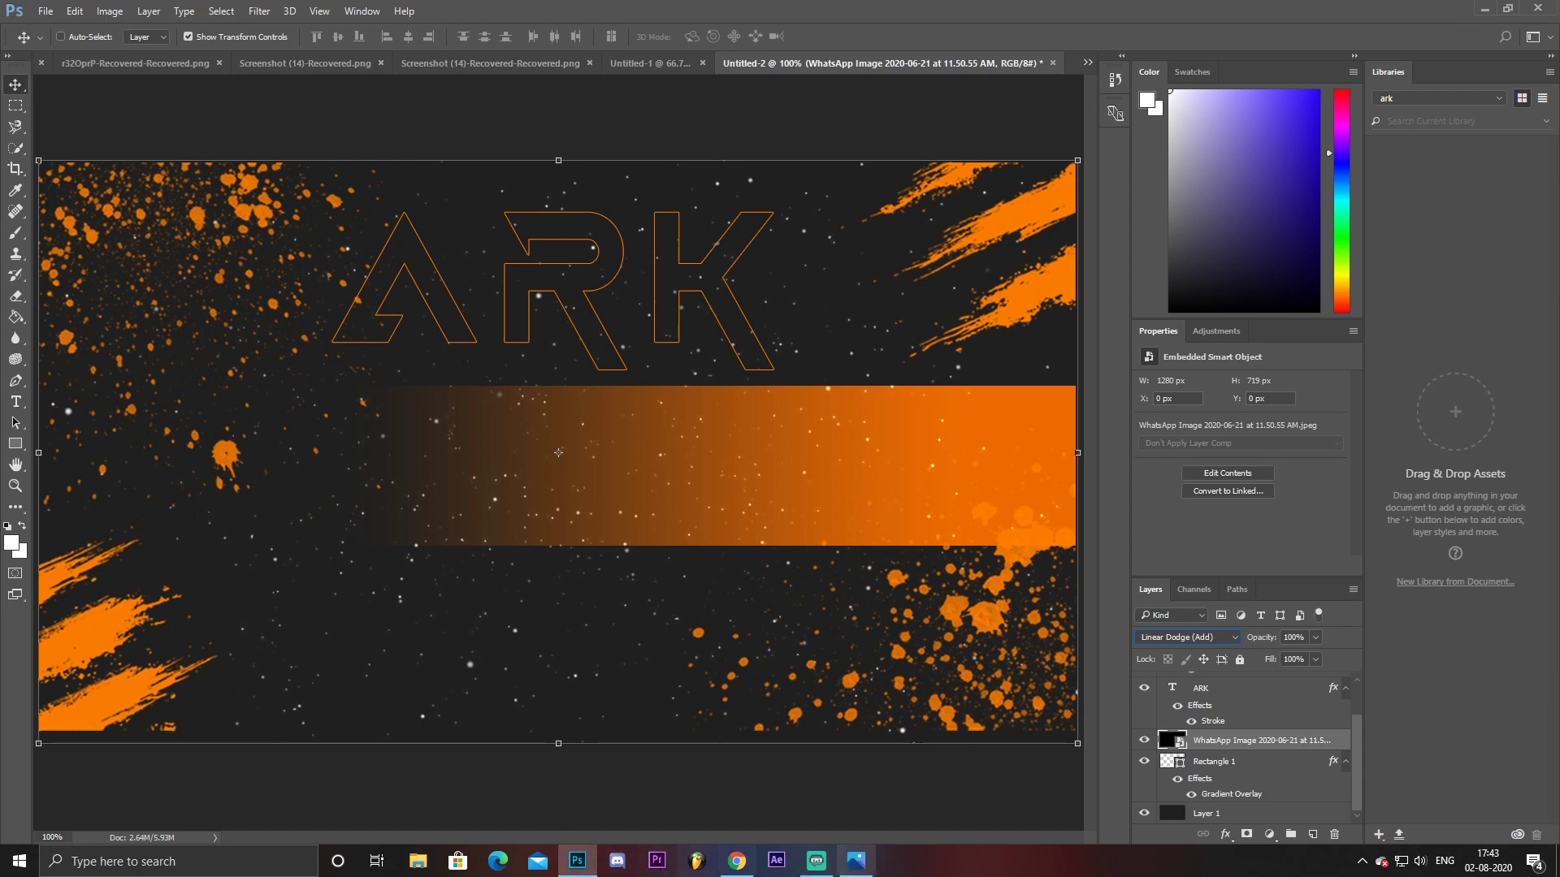
{"action": "left_click", "coordinate": [855, 863]}
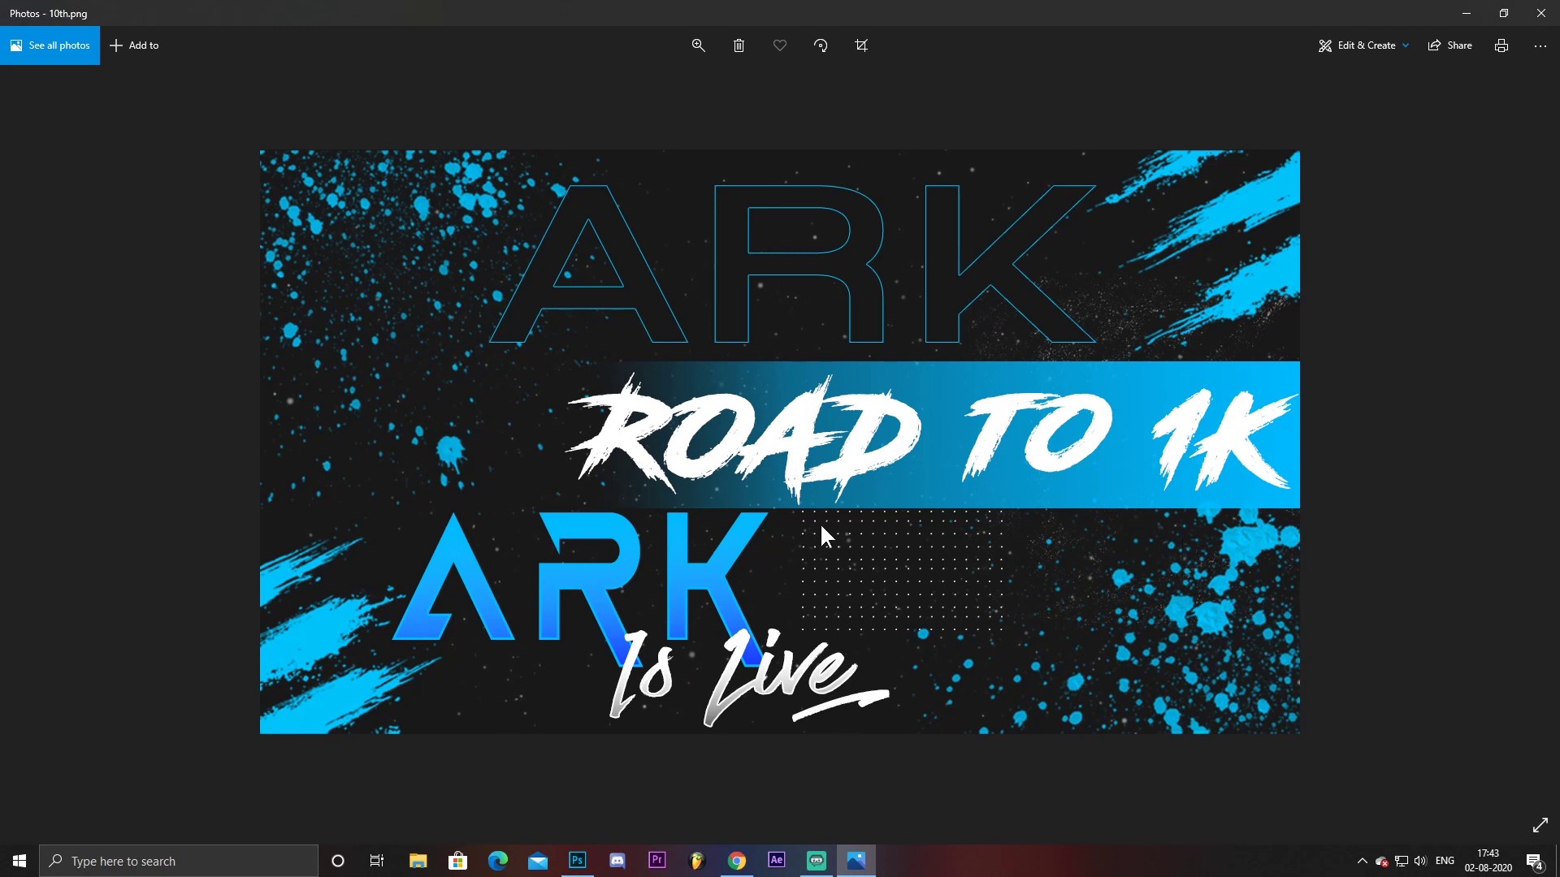
{"action": "key", "text": "alt+Tab"}
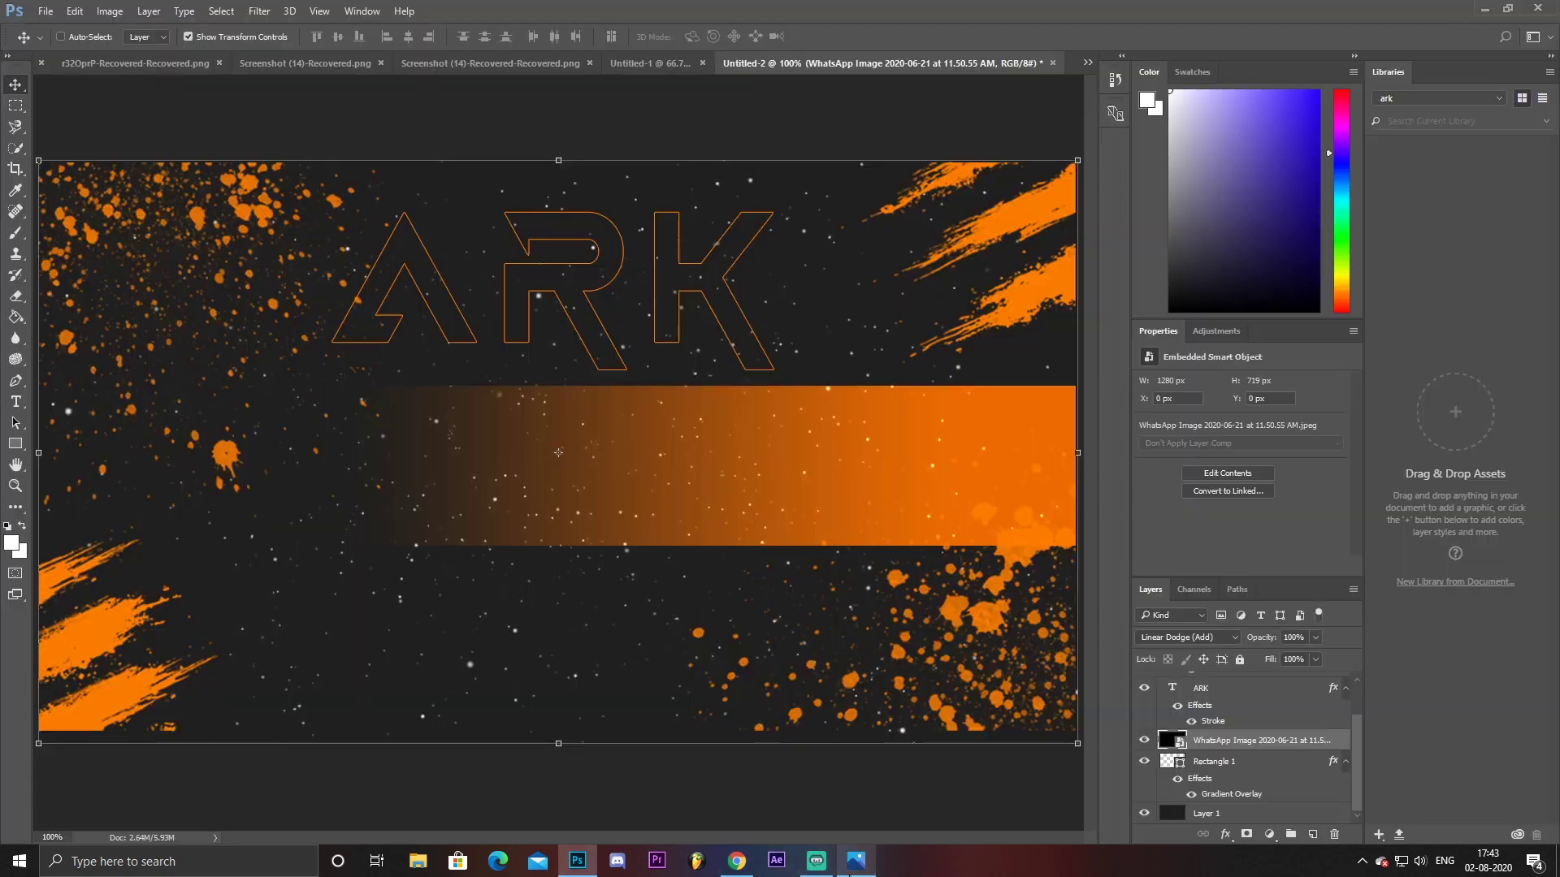
{"action": "left_click", "coordinate": [855, 861]}
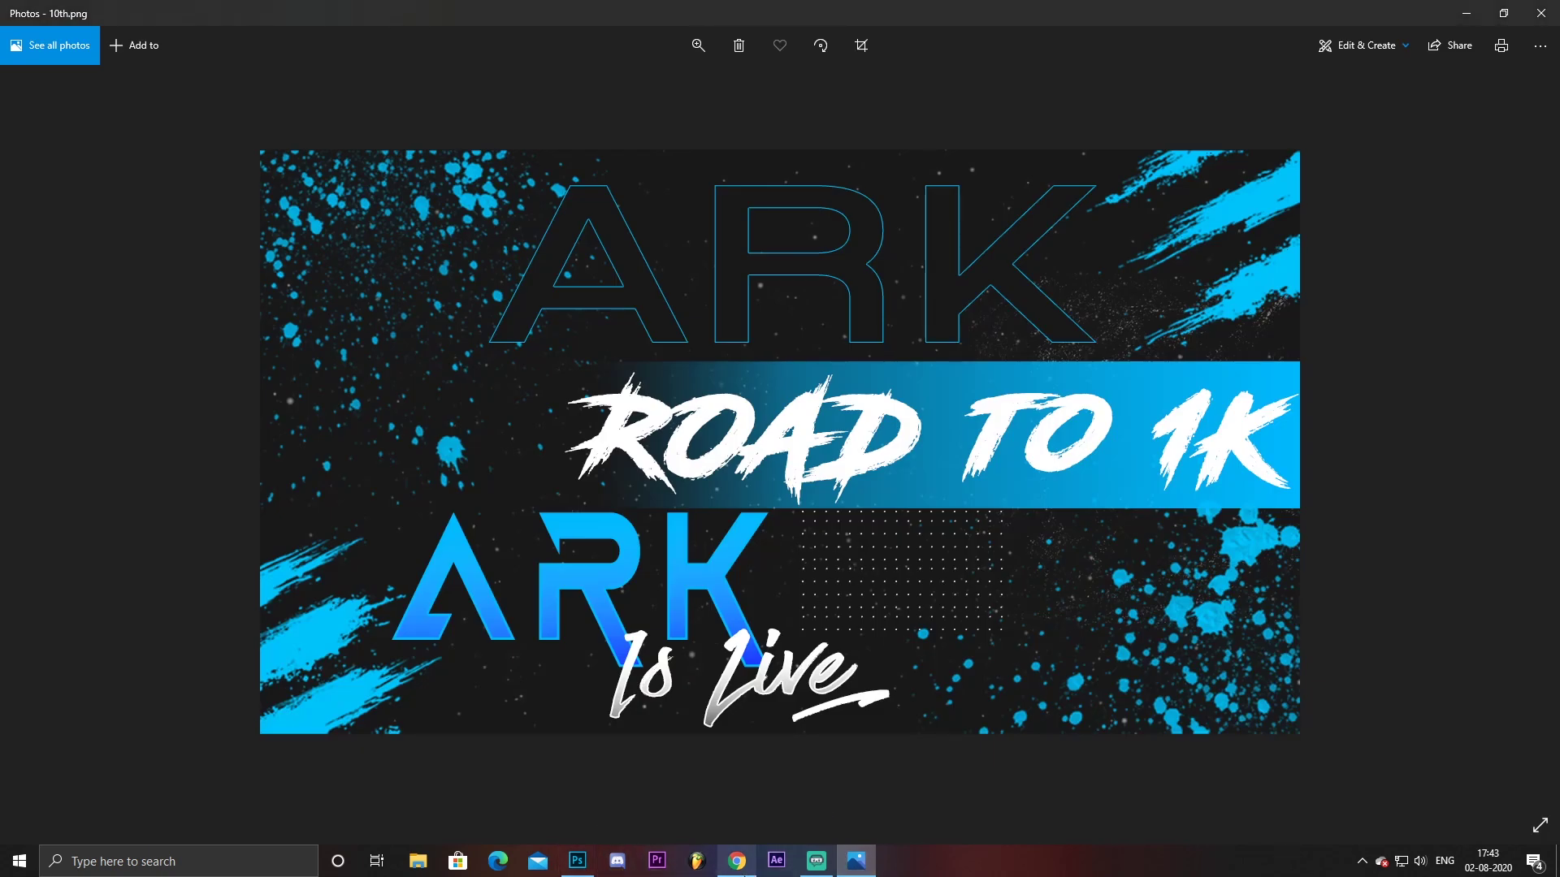
{"action": "left_click", "coordinate": [580, 861]}
Place the dot grid image, shrink it to 320 × 195 px, and position it below the orange bar
{"action": "left_click", "coordinate": [643, 411]}
{"action": "mouse_move", "coordinate": [1074, 696]}
{"action": "left_mouse_down"}
{"action": "mouse_move", "coordinate": [674, 552]}
{"action": "mouse_move", "coordinate": [358, 345]}
{"action": "mouse_move", "coordinate": [299, 370]}
{"action": "left_mouse_up"}
{"action": "mouse_move", "coordinate": [164, 280]}
{"action": "left_mouse_down"}
{"action": "mouse_move", "coordinate": [696, 678]}
{"action": "mouse_move", "coordinate": [670, 621]}
{"action": "left_mouse_up"}
{"action": "left_click", "coordinate": [555, 36]}
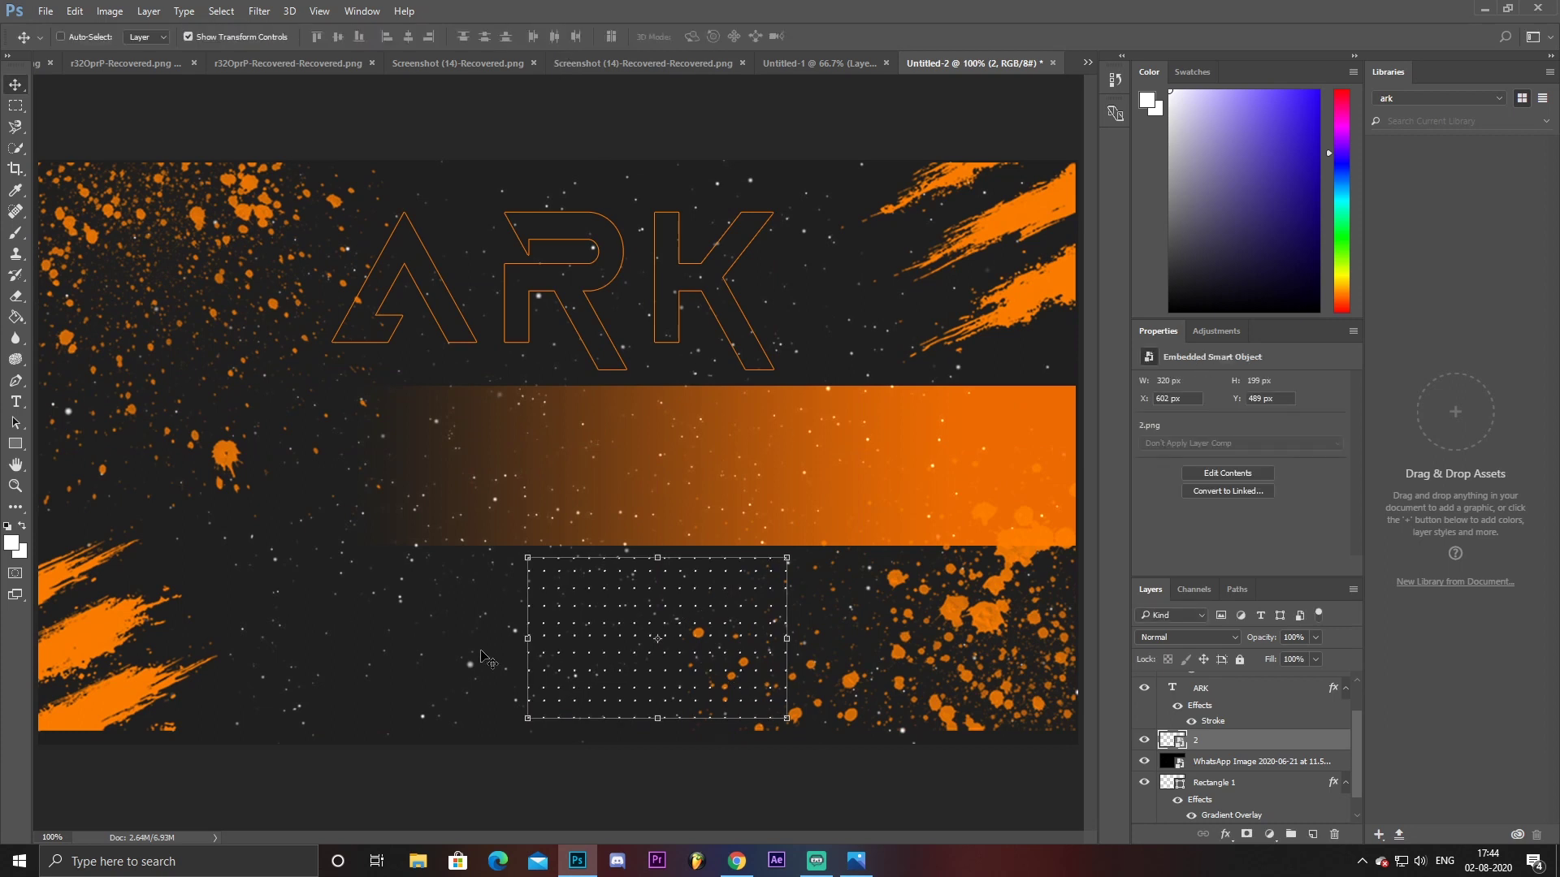
{"action": "left_click", "coordinate": [45, 11]}
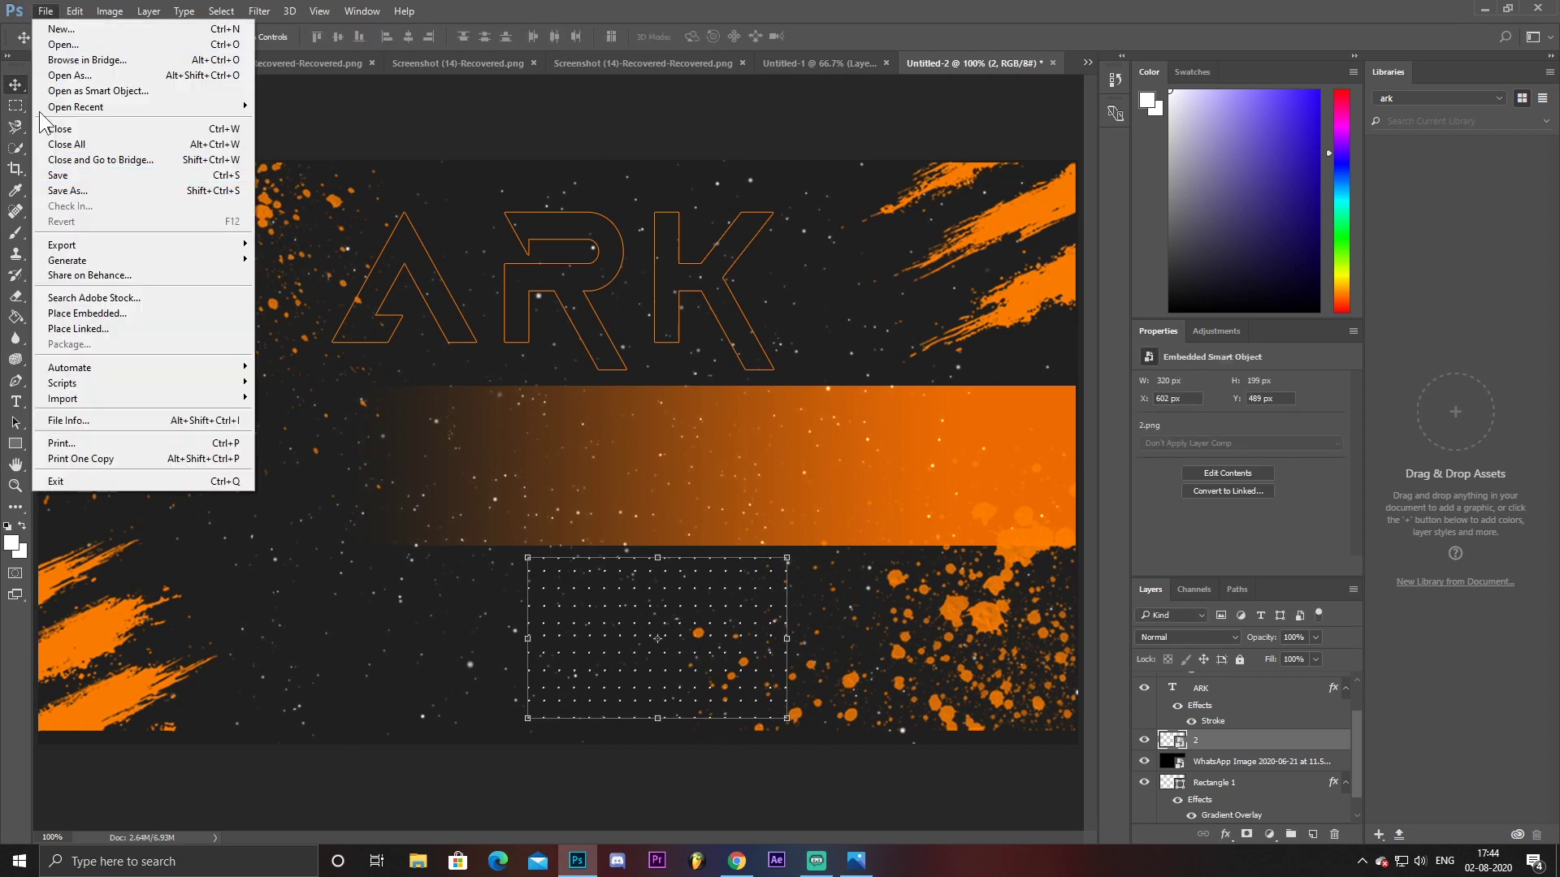
Save the orange design as Untitled-2.psd in Photoshop format and close the Photos viewer
{"action": "left_click", "coordinate": [177, 192]}
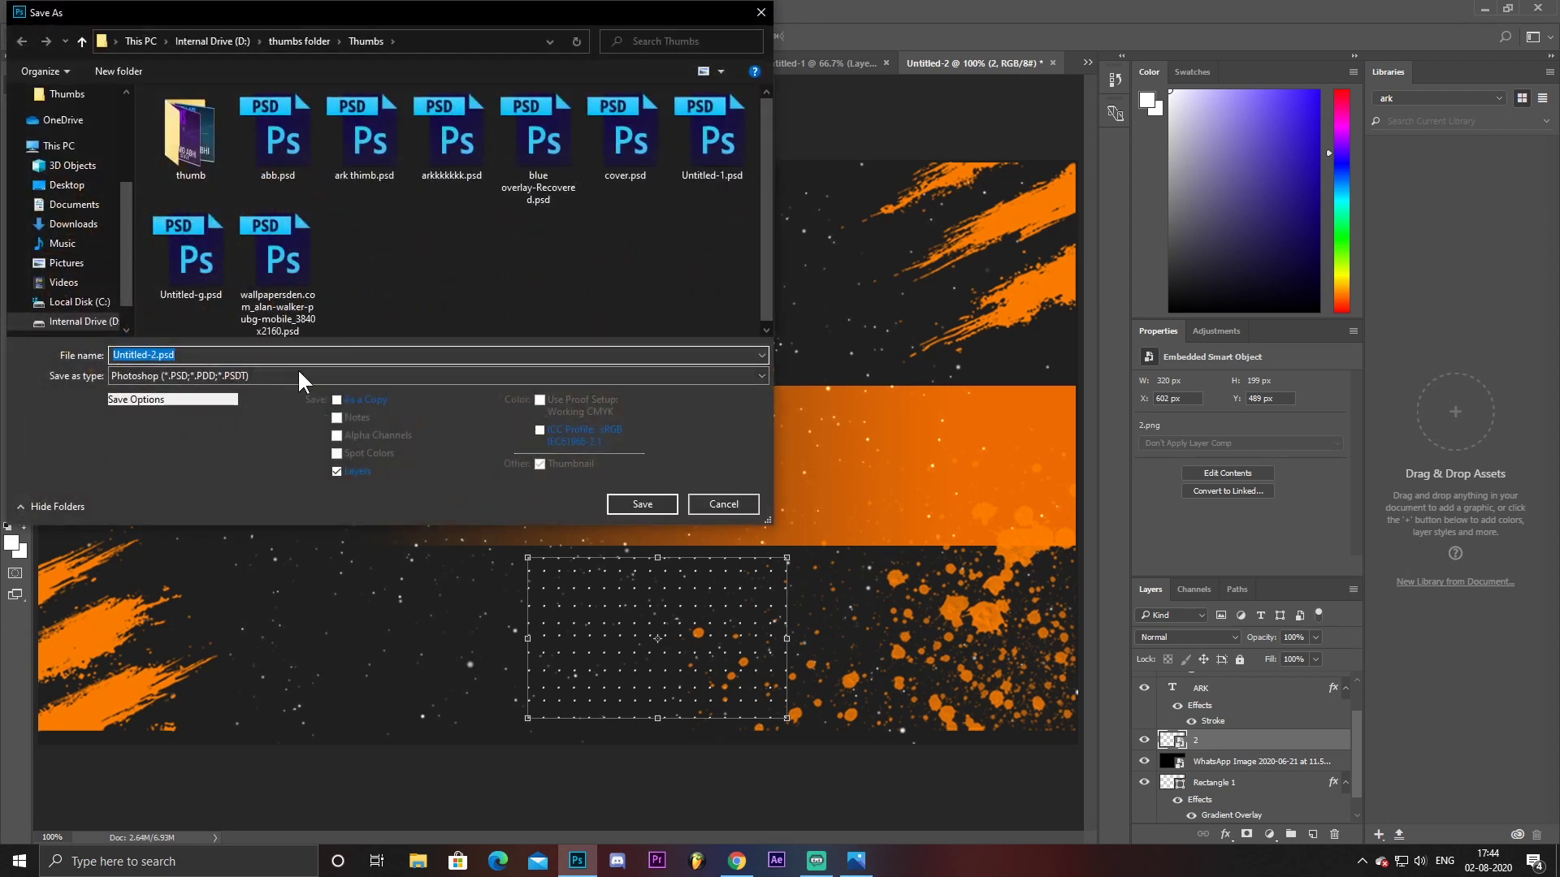
{"action": "left_click", "coordinate": [738, 507]}
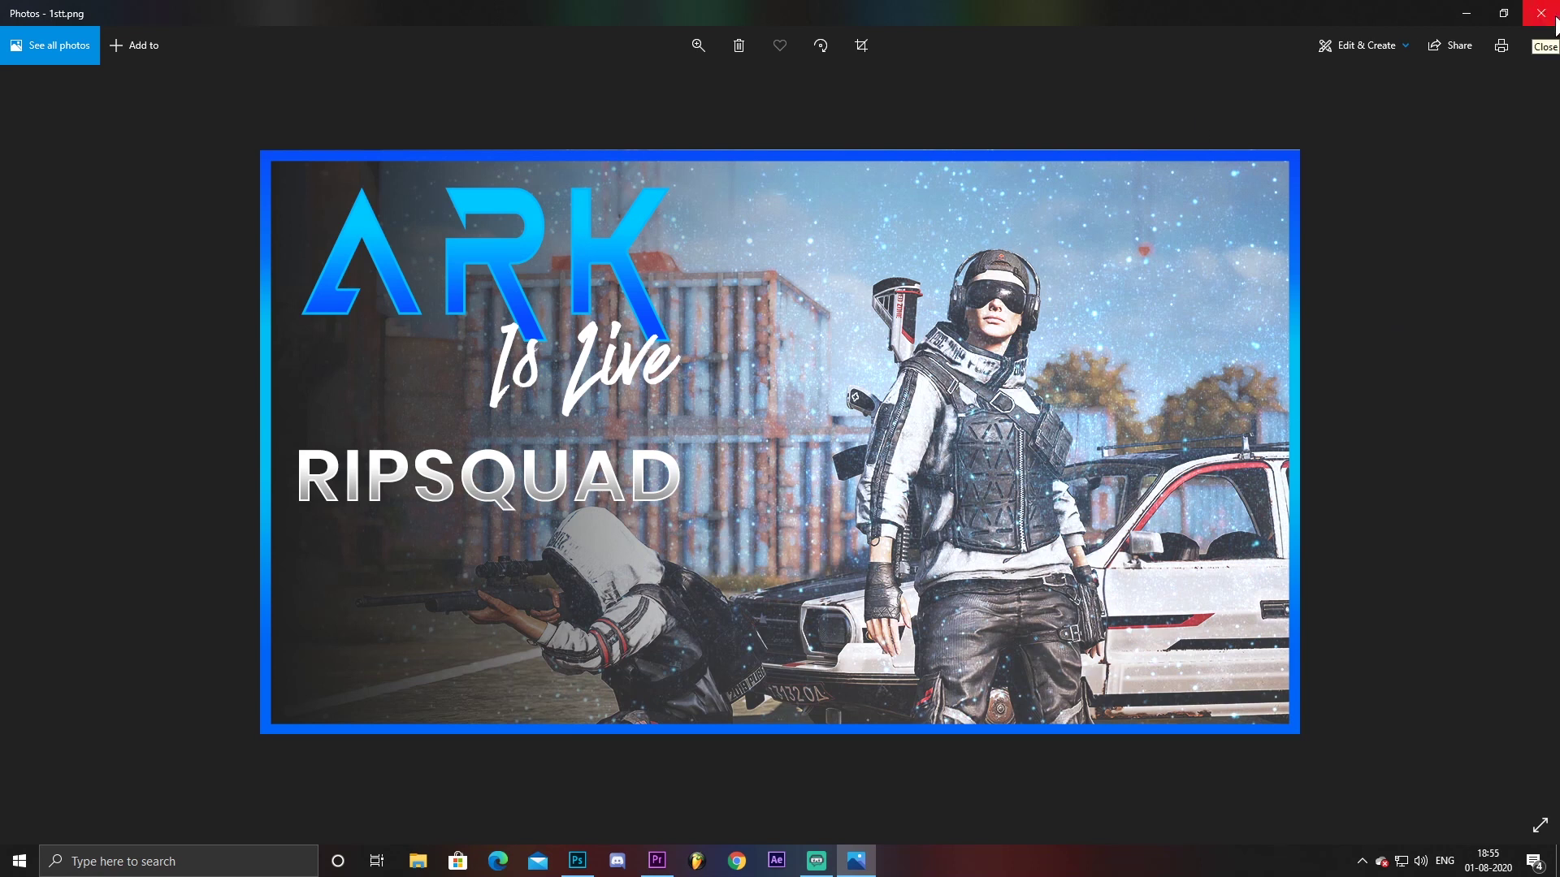
{"action": "left_click", "coordinate": [1541, 13]}
Dismiss the desktop context menu and bring Photoshop back to the front
{"action": "right_click", "coordinate": [1082, 159]}
{"action": "left_click", "coordinate": [1149, 203]}
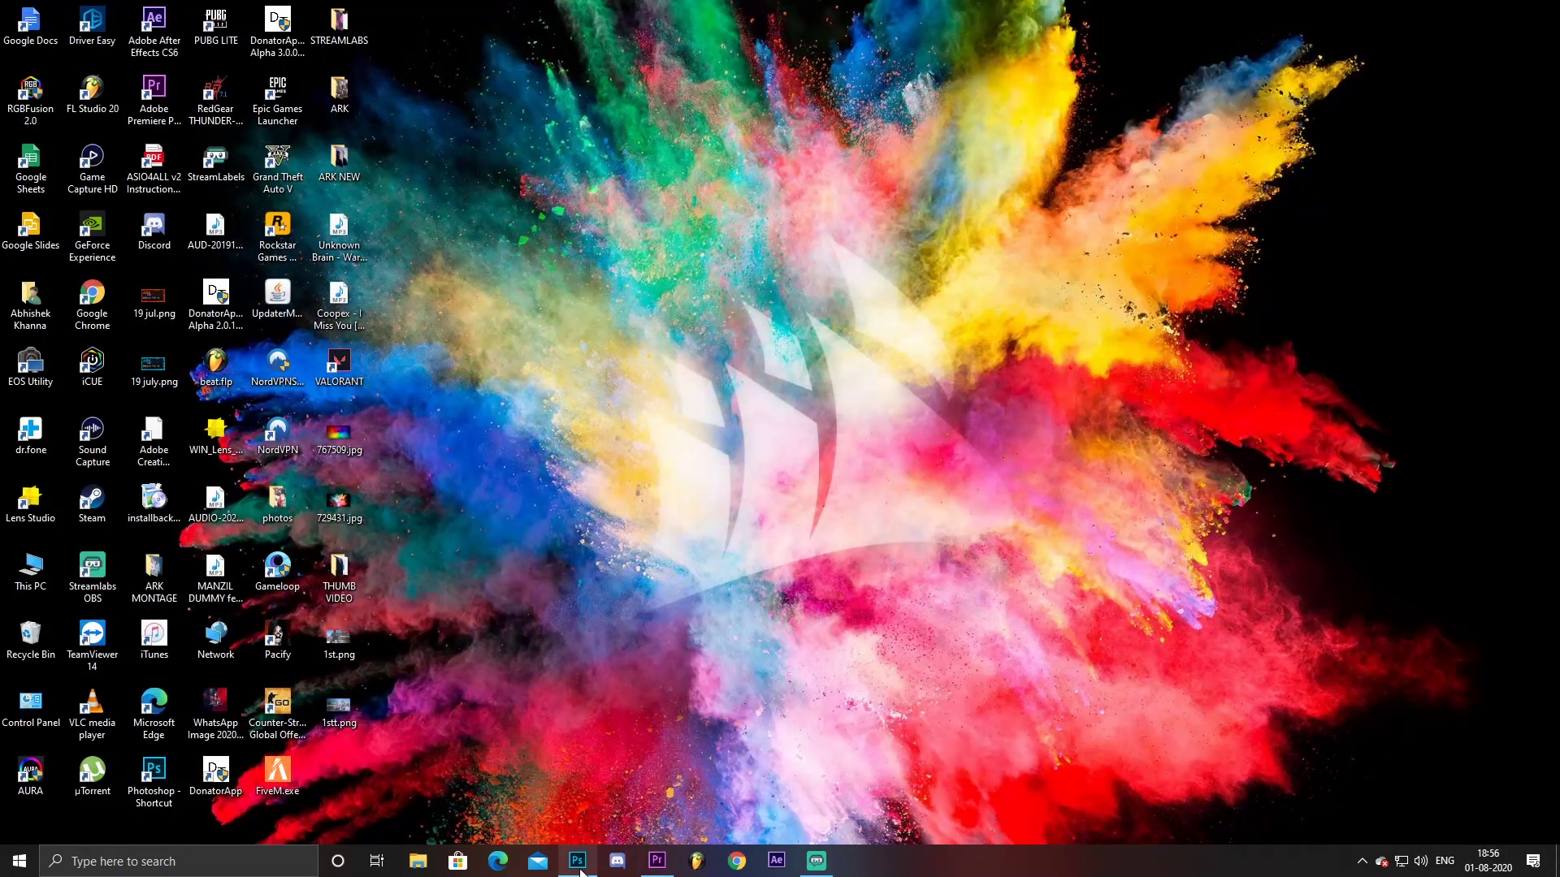
{"action": "left_click", "coordinate": [577, 861]}
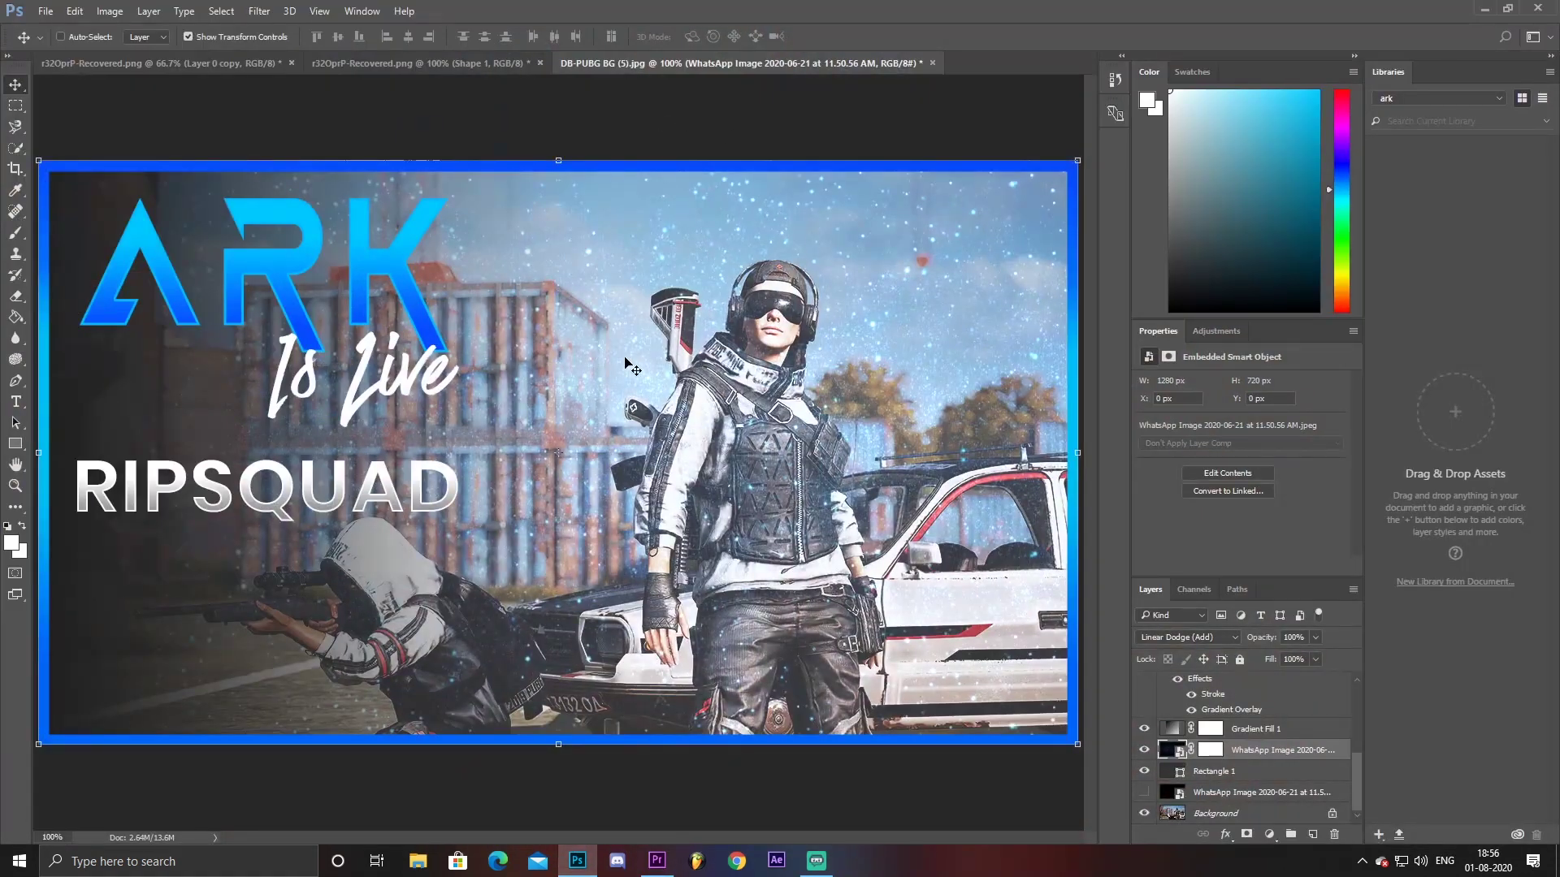